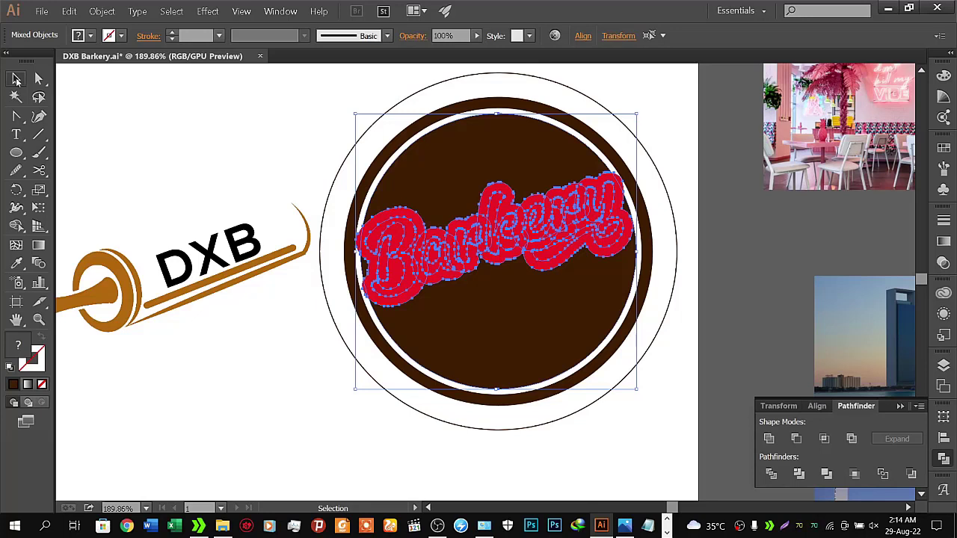
# Zoom in on the lettering and select the brown circle plus the red Barkery artwork
pyautogui.press('z')
pyautogui.moveTo(378, 216); pyautogui.dragTo(423, 206)
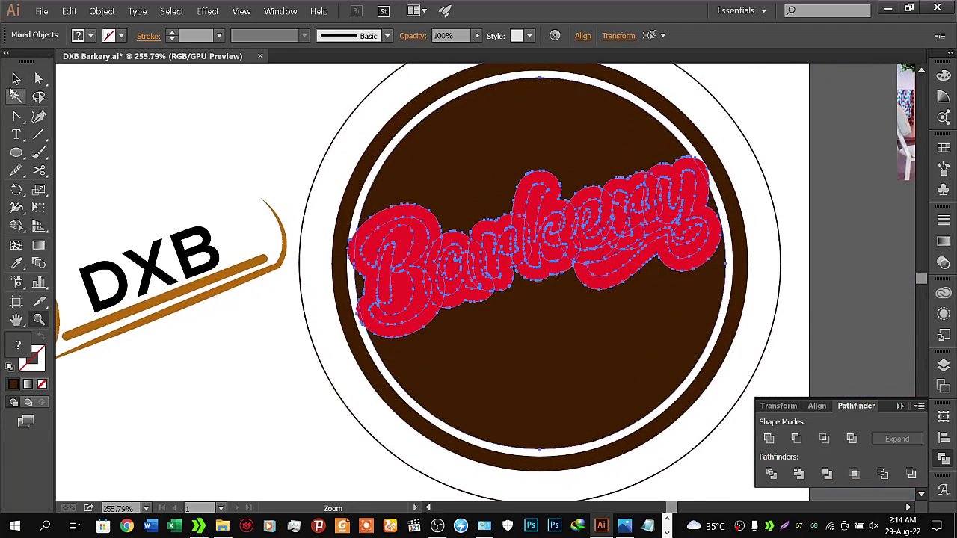
pyautogui.click(16, 79)
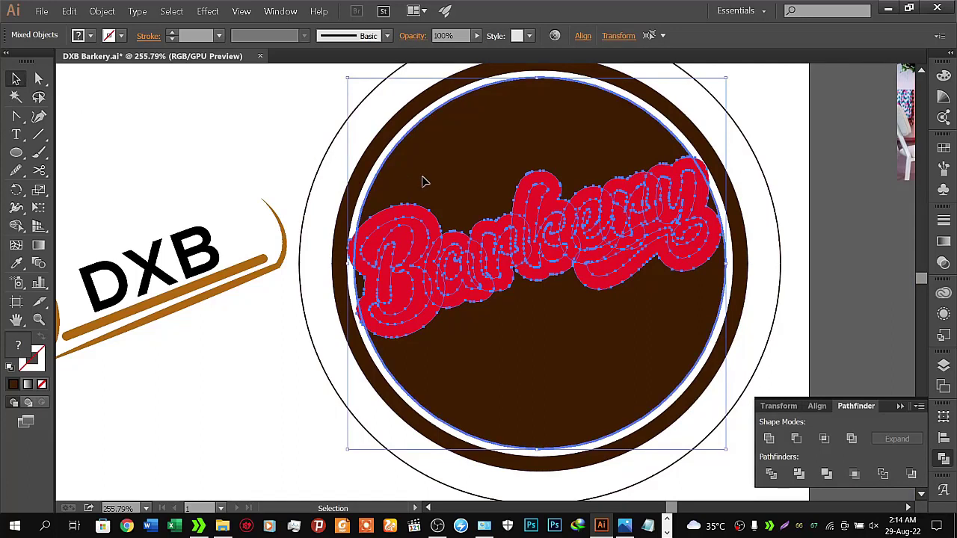
pyautogui.click(304, 146)
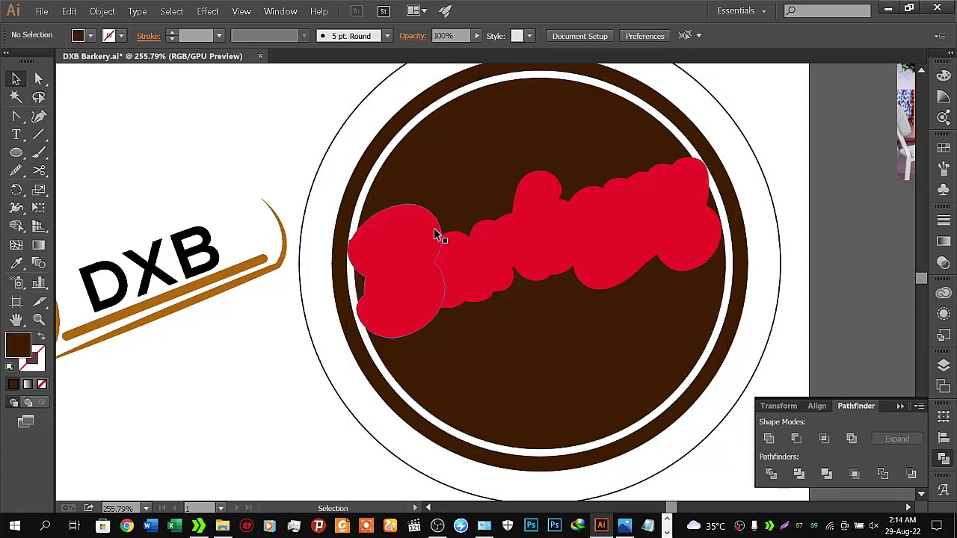
pyautogui.click(442, 168)
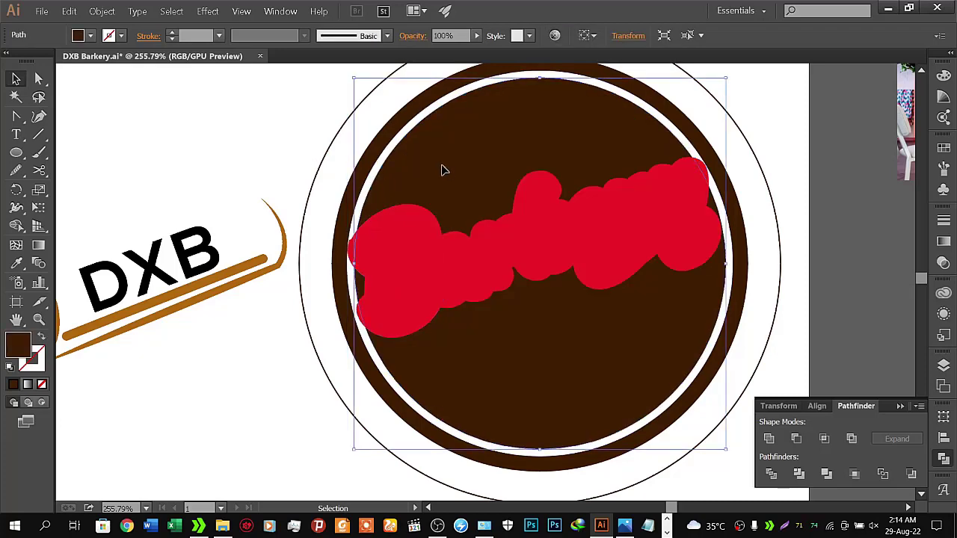
pyautogui.keyDown('shift'); pyautogui.click(431, 258); pyautogui.keyUp('shift')
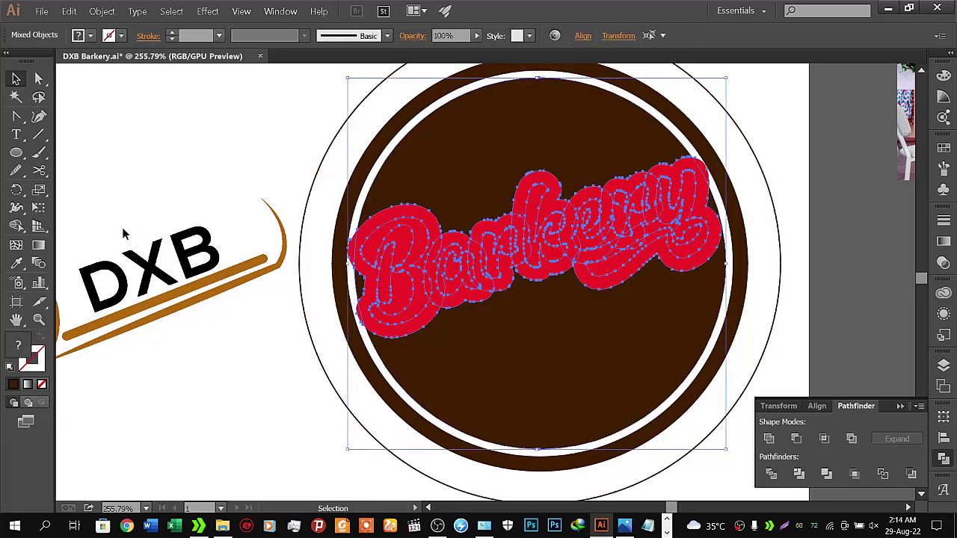
pyautogui.click(16, 226)
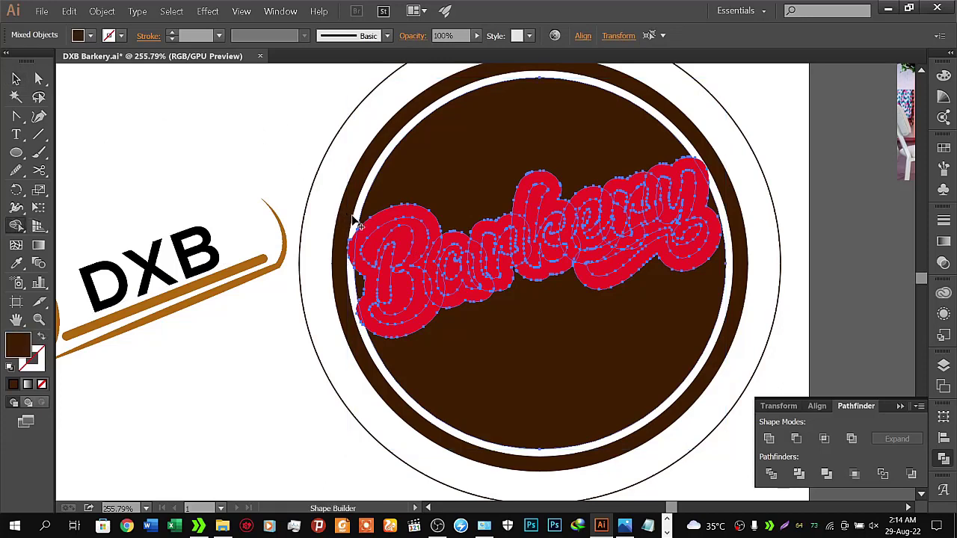
# Fill the outline regions around B, a, r and k white and merge them into one shape
pyautogui.click(358, 264)
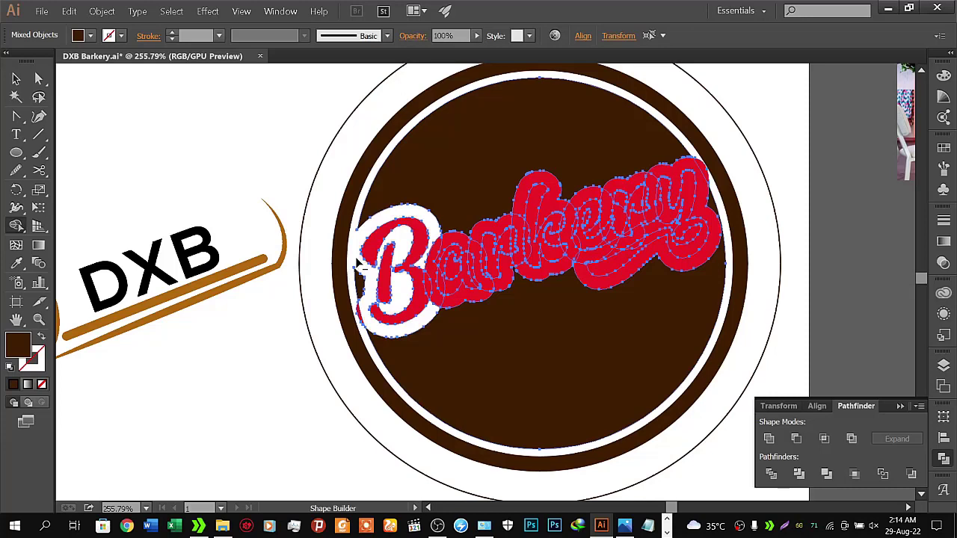
pyautogui.click(440, 254)
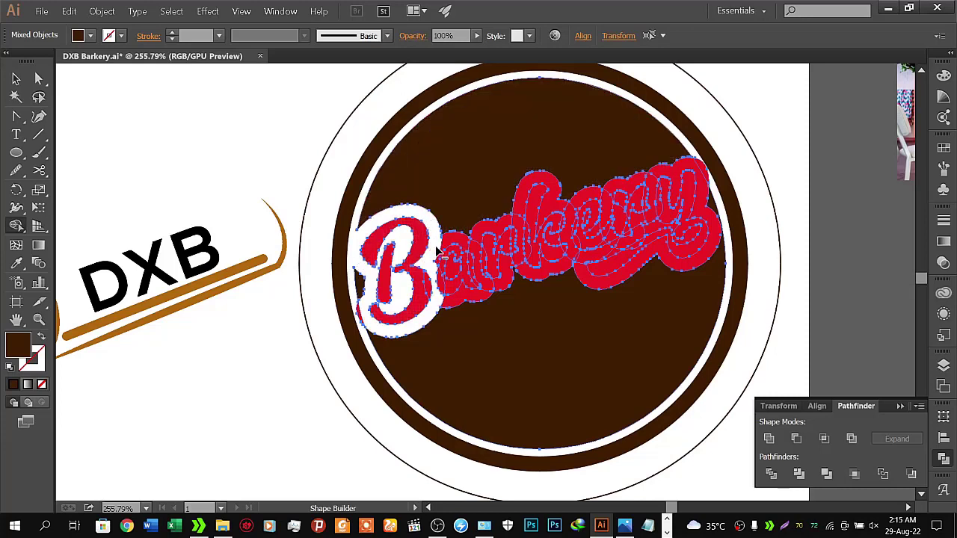
pyautogui.click(452, 242)
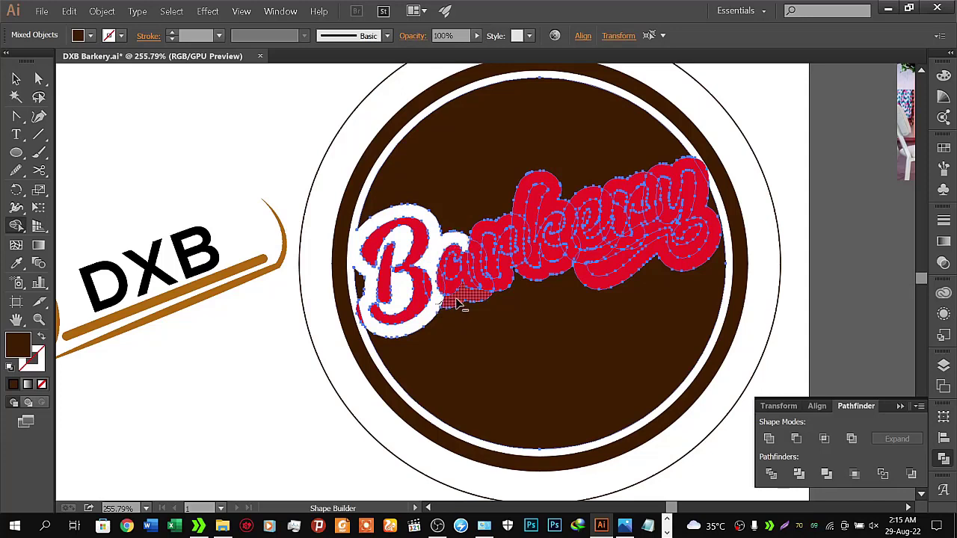
pyautogui.click(459, 299)
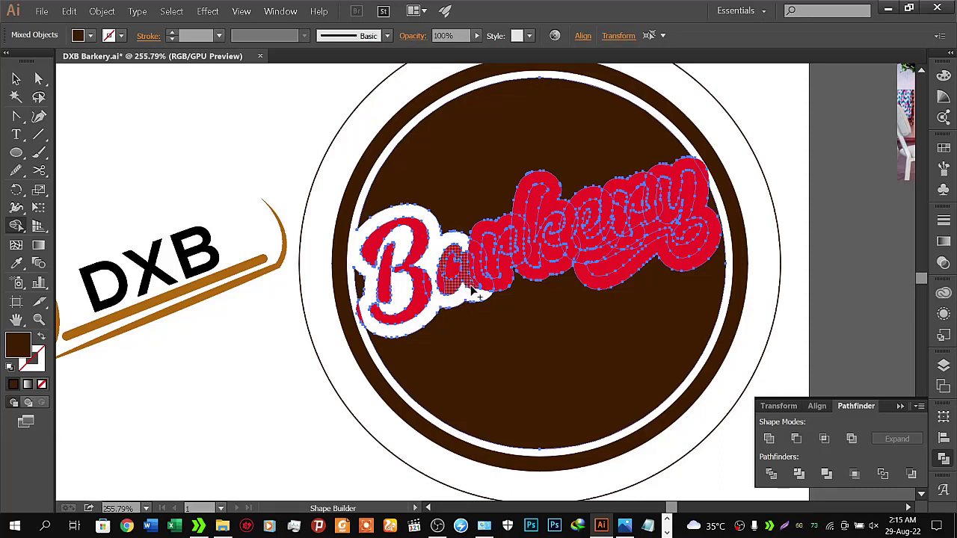
pyautogui.click(484, 232)
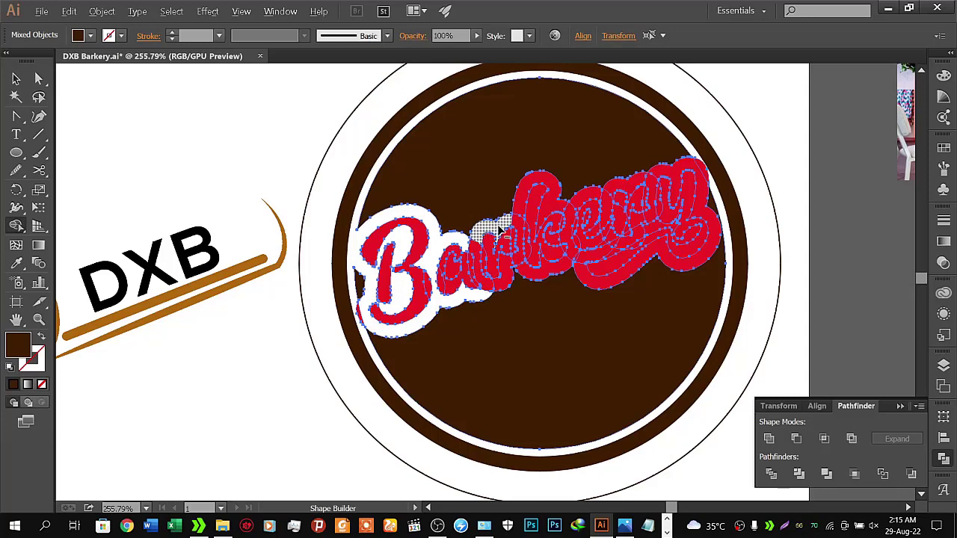
pyautogui.click(556, 204)
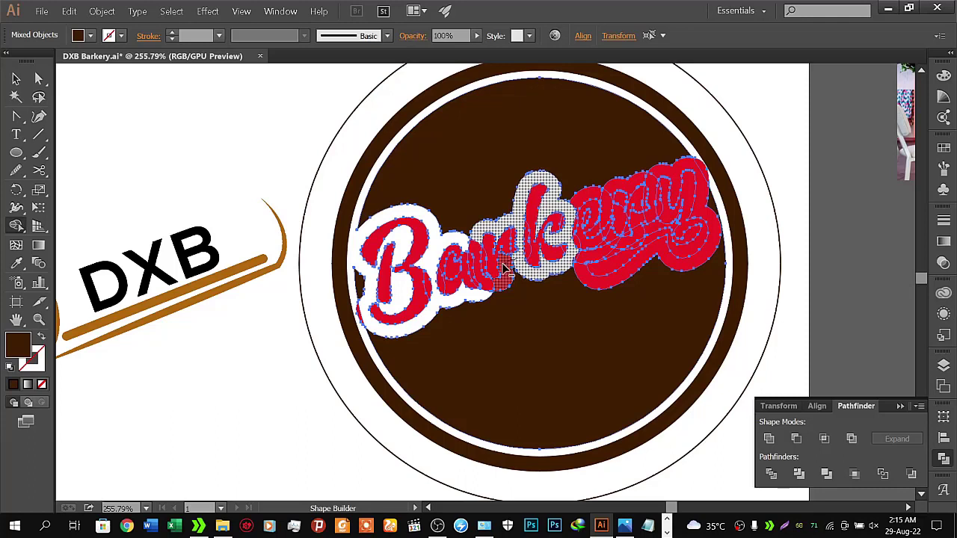
pyautogui.moveTo(505, 270); pyautogui.dragTo(493, 291)
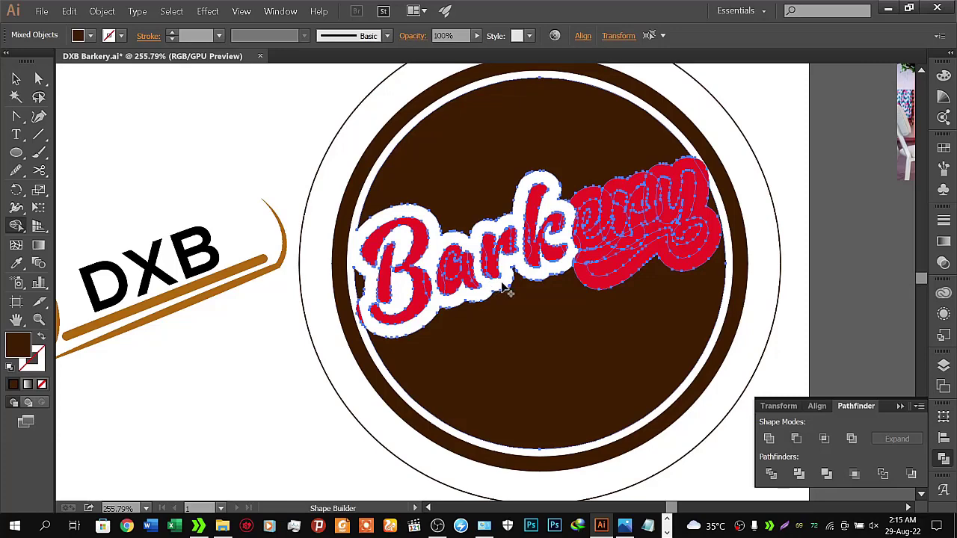
# Pan to the end of the word and fill the 'ery' outline region white
pyautogui.moveTo(572, 252); pyautogui.dragTo(445, 282)
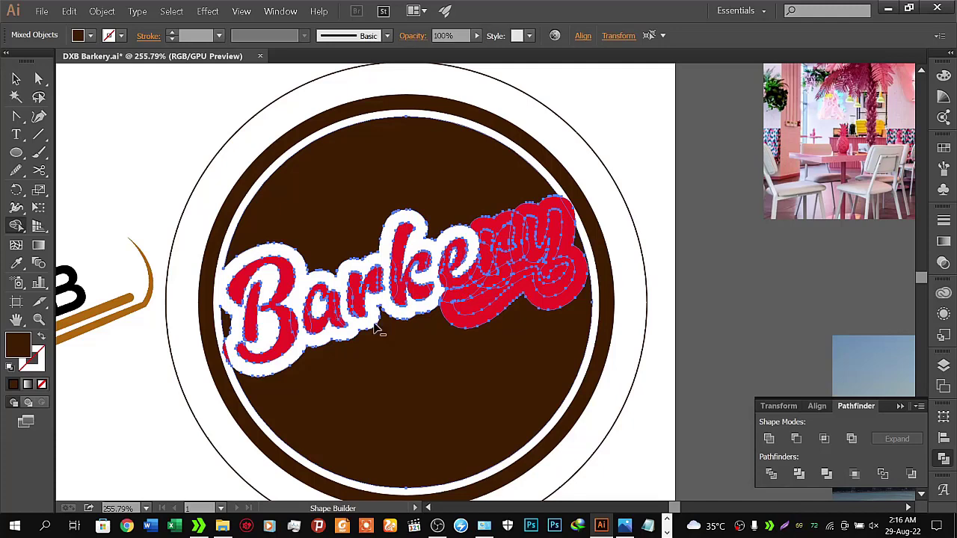
pyautogui.click(570, 211)
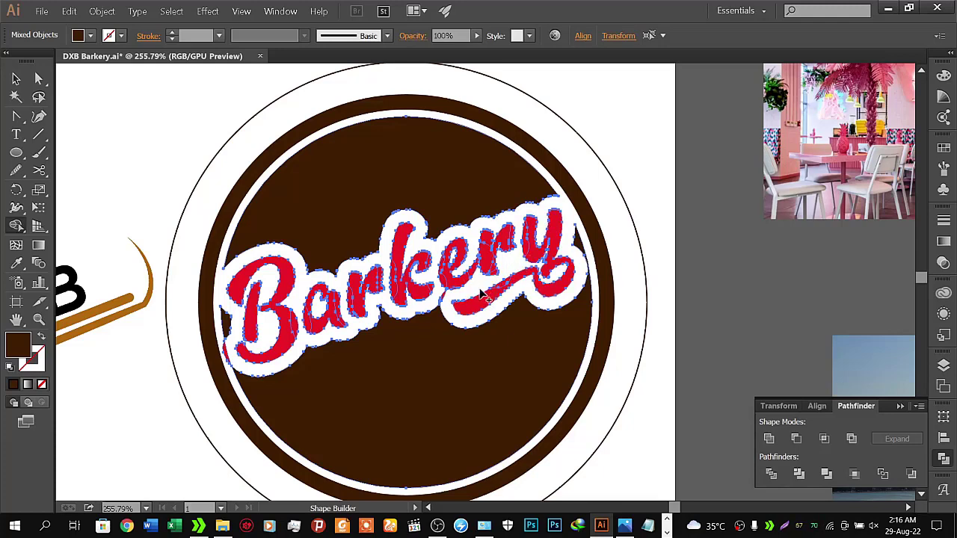
# Zoom in and merge the leftover piece below the k into the white outline
pyautogui.press('z')
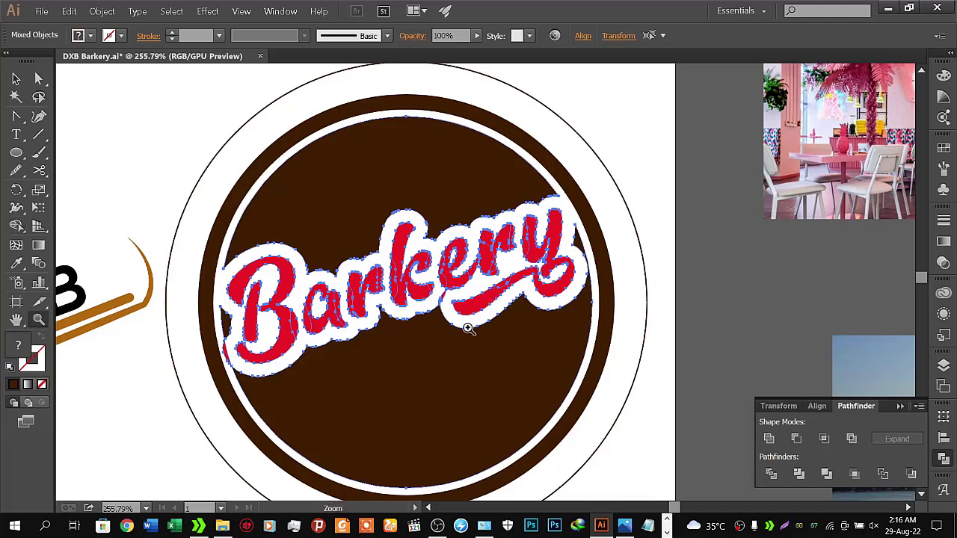
pyautogui.moveTo(466, 324); pyautogui.dragTo(605, 271)
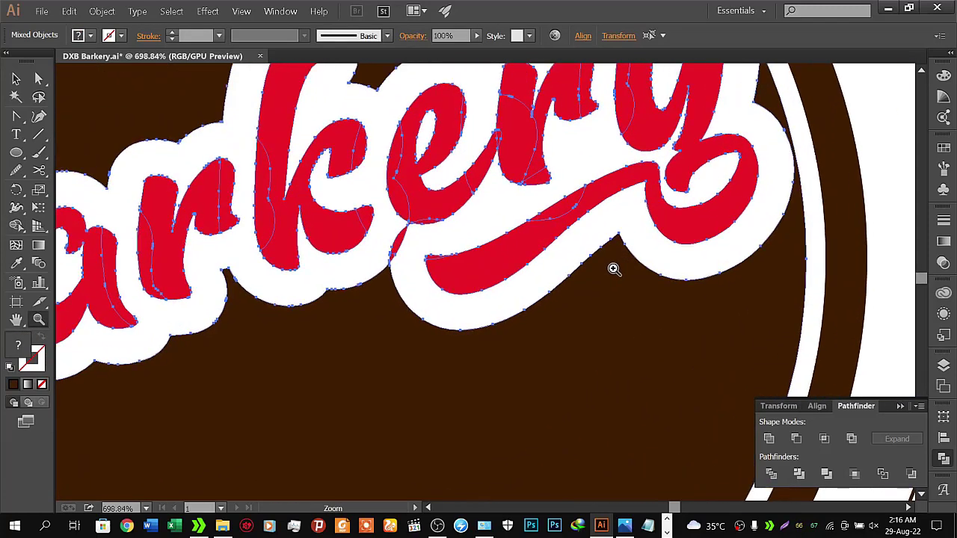
pyautogui.moveTo(477, 217); pyautogui.dragTo(545, 257)
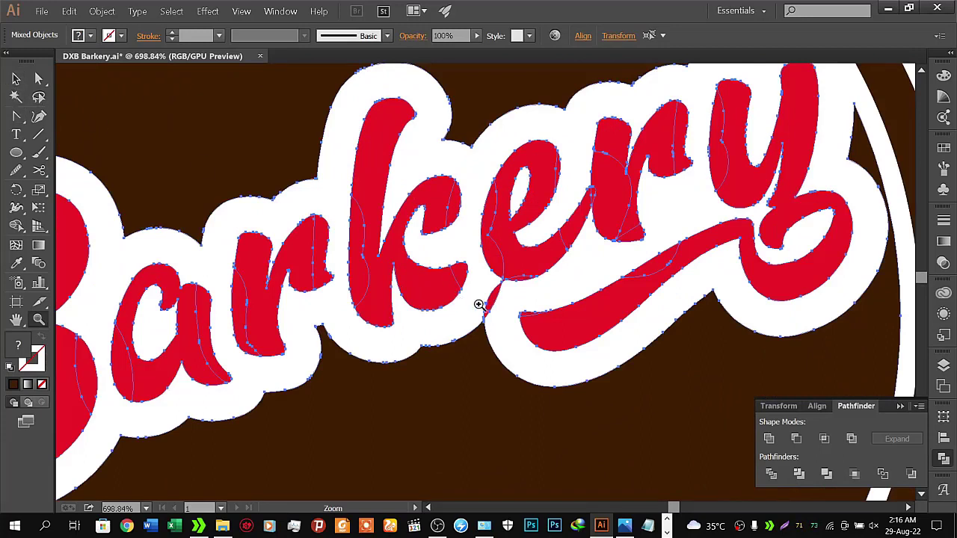
pyautogui.click(15, 226)
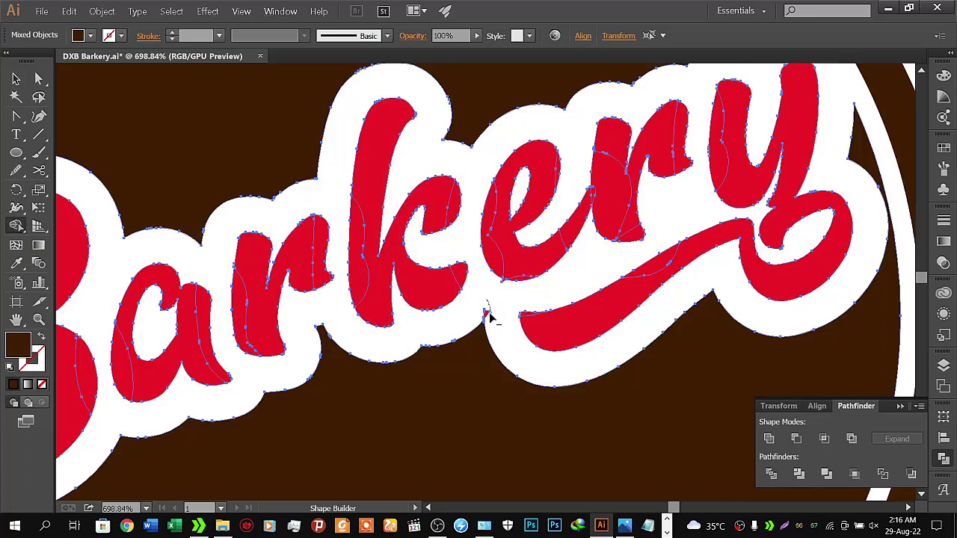
pyautogui.moveTo(510, 296); pyautogui.dragTo(528, 319)
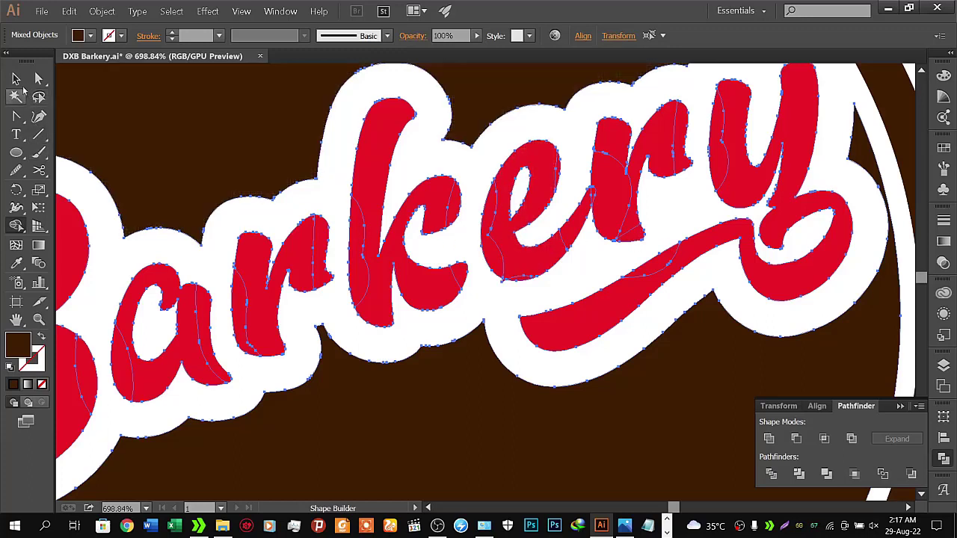
# Inspect the lettering compound path in isolation mode, then exit isolation
pyautogui.click(17, 79)
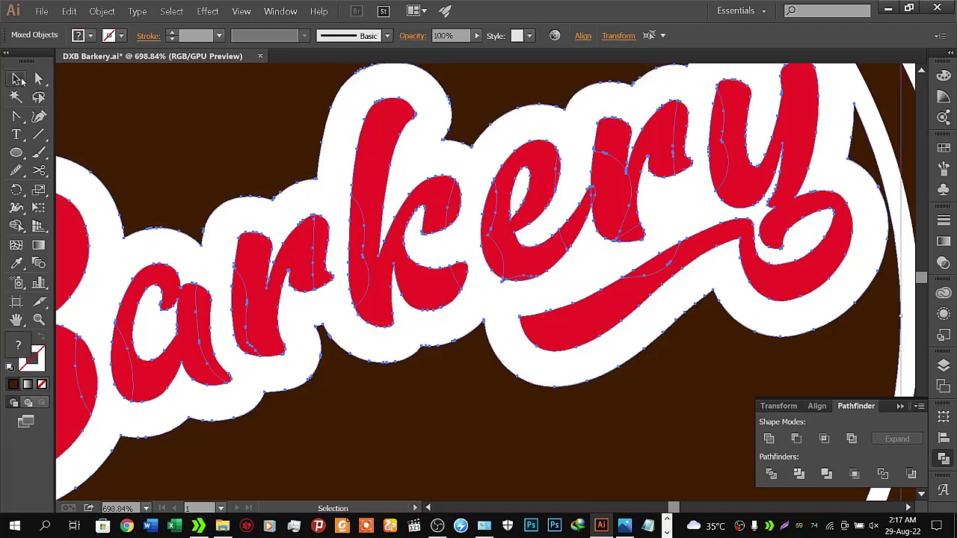
pyautogui.doubleClick(137, 162)
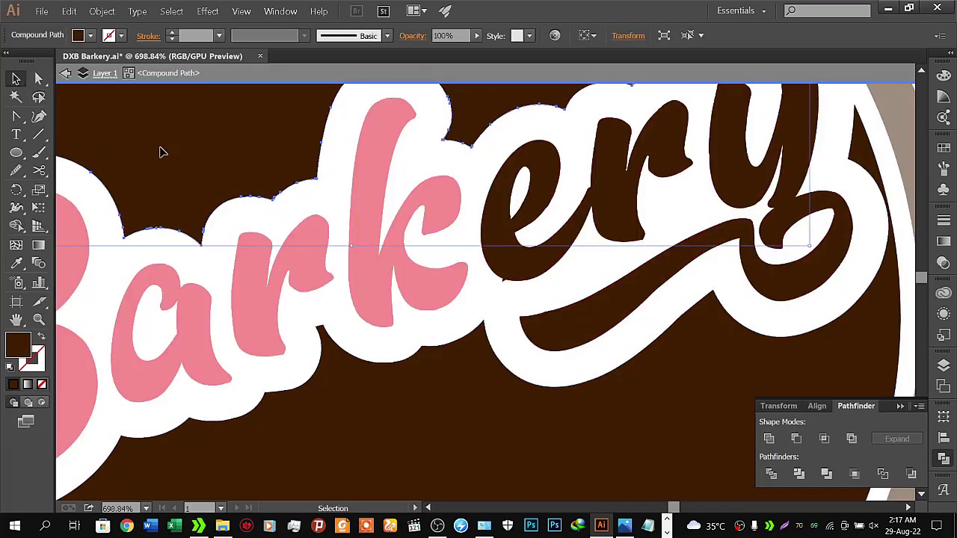
pyautogui.click(65, 73)
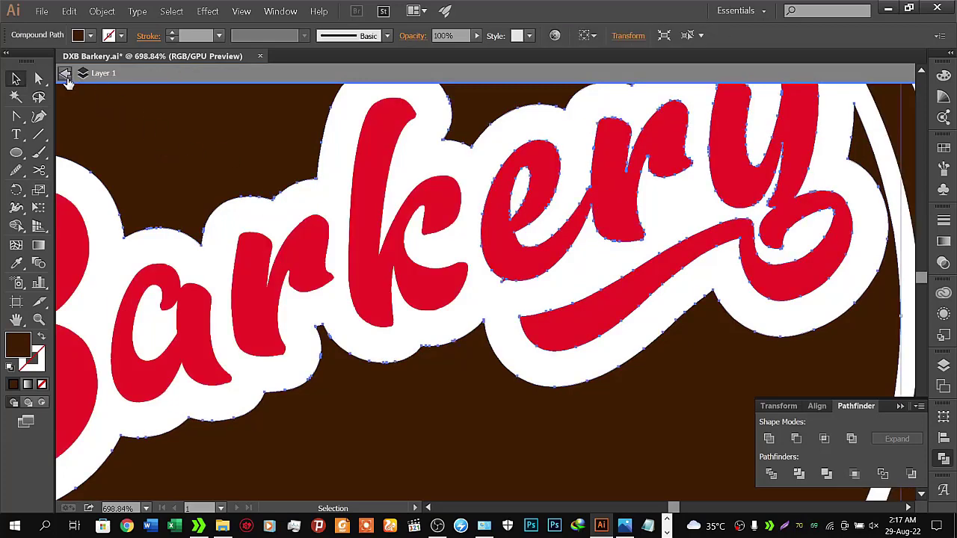
pyautogui.click(66, 75)
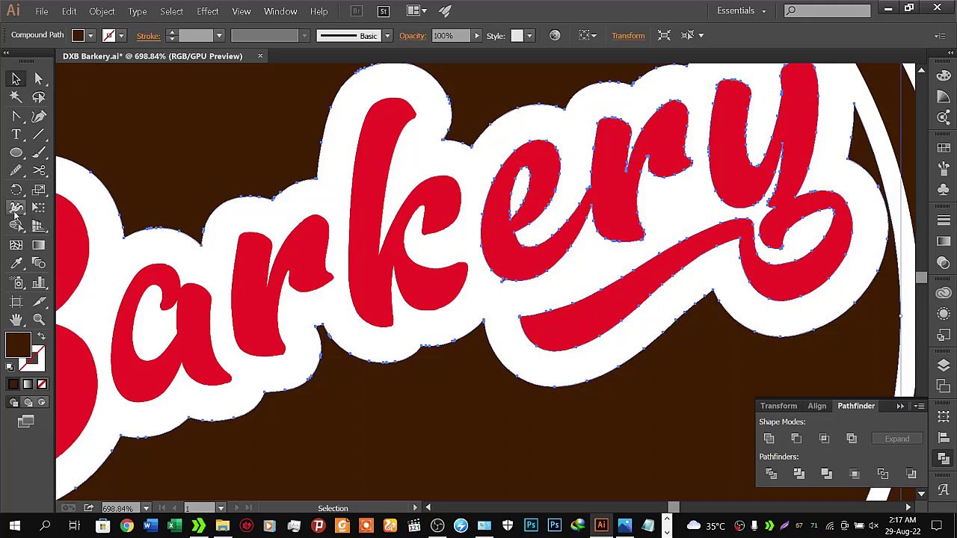
# Select the small dark sliver to the left of the B
pyautogui.click(16, 225)
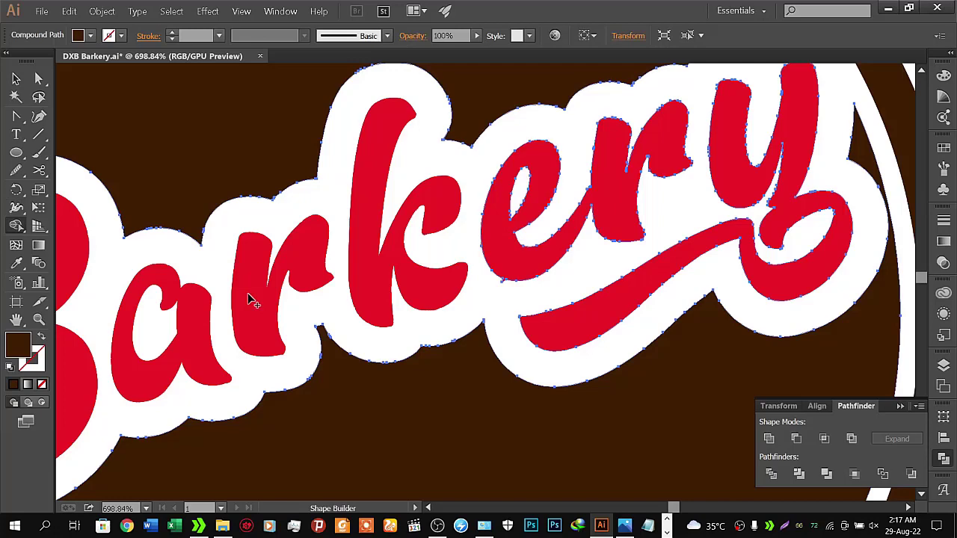
pyautogui.moveTo(239, 318); pyautogui.dragTo(422, 269)
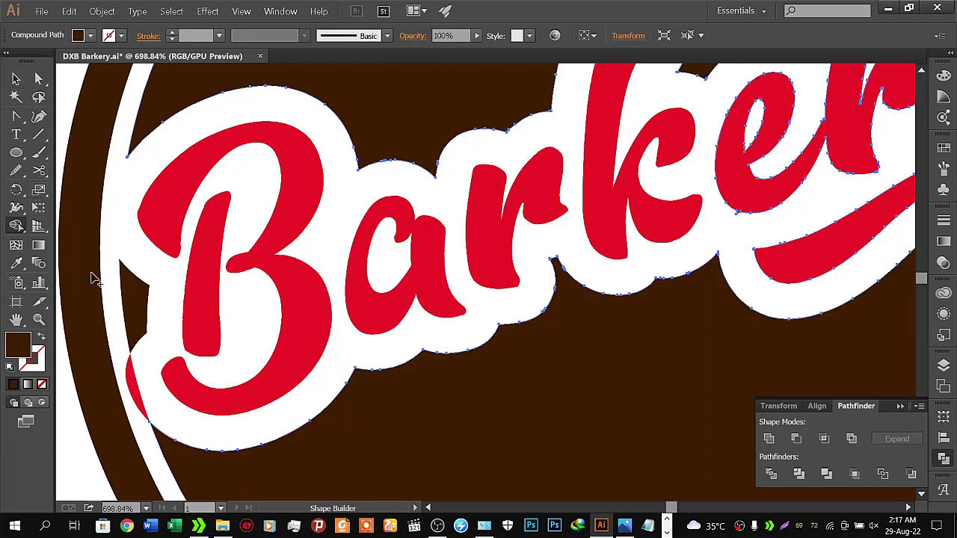
pyautogui.click(16, 77)
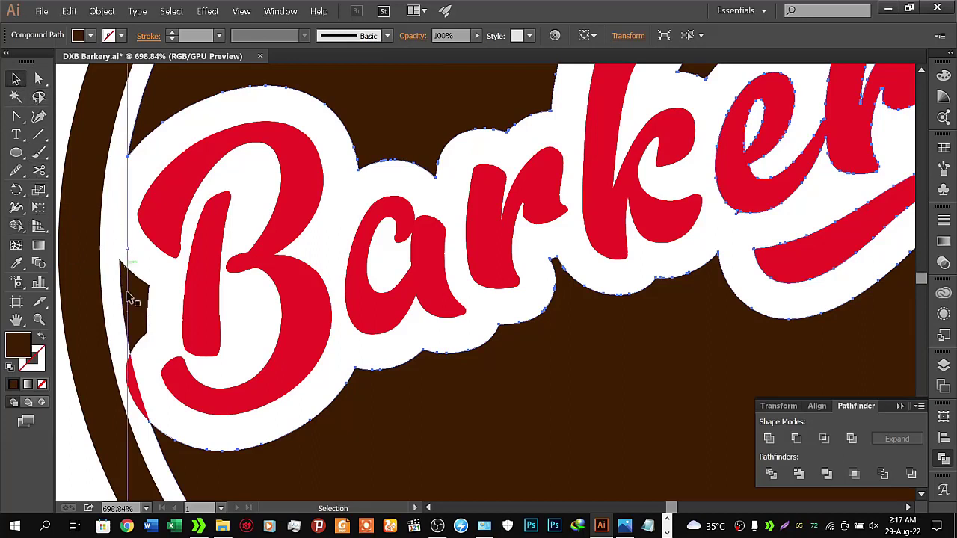
pyautogui.click(136, 311)
pyautogui.hotkey('ctrl', 'z')
# Delete the stray sliver and Unite the red Barkery letter shapes in Pathfinder
pyautogui.press('Delete')
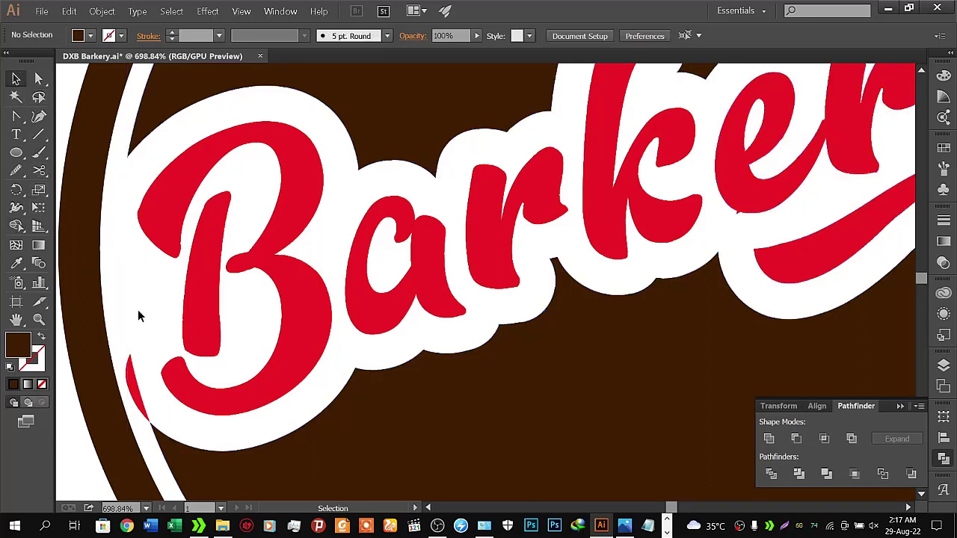
pyautogui.click(132, 383)
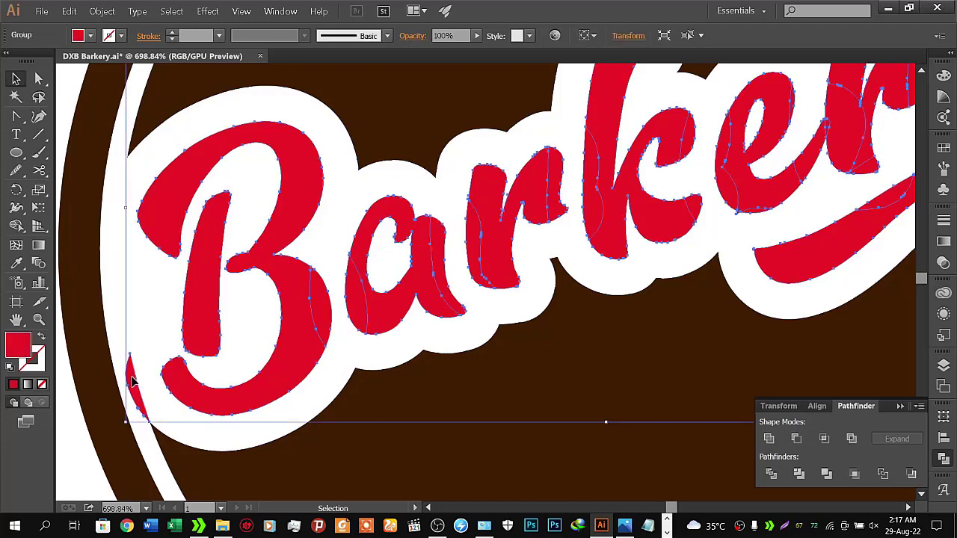
pyautogui.click(220, 252)
pyautogui.rightClick(221, 252)
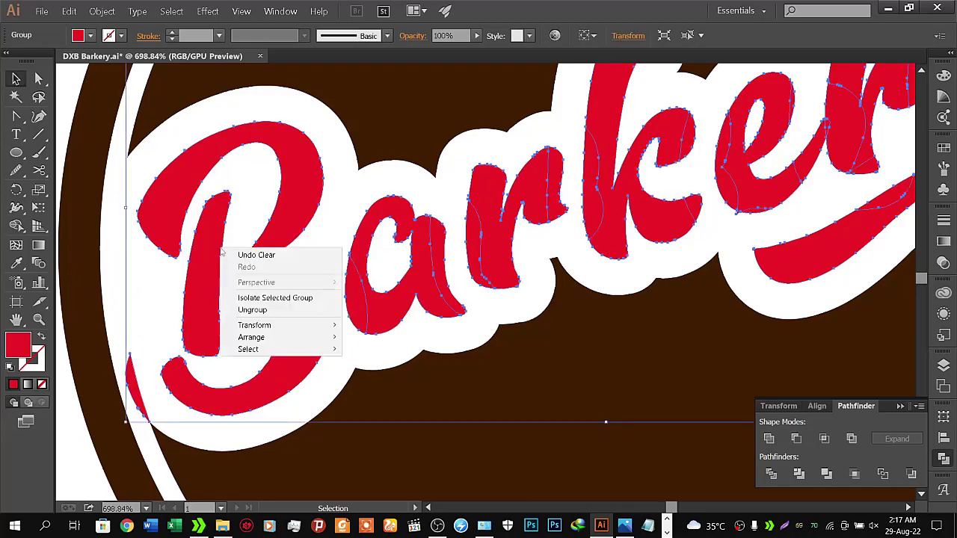
pyautogui.click(107, 282)
pyautogui.click(212, 282)
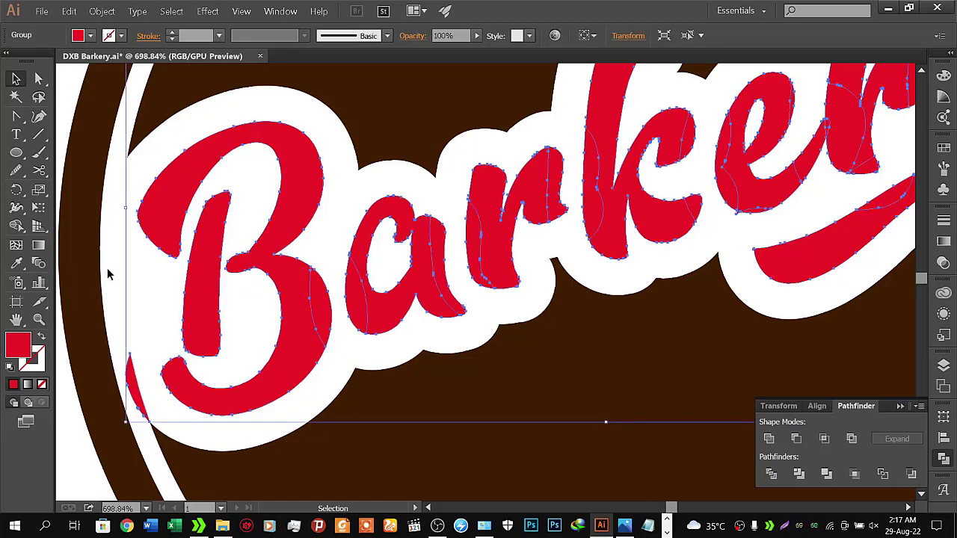
pyautogui.click(107, 267)
pyautogui.click(196, 300)
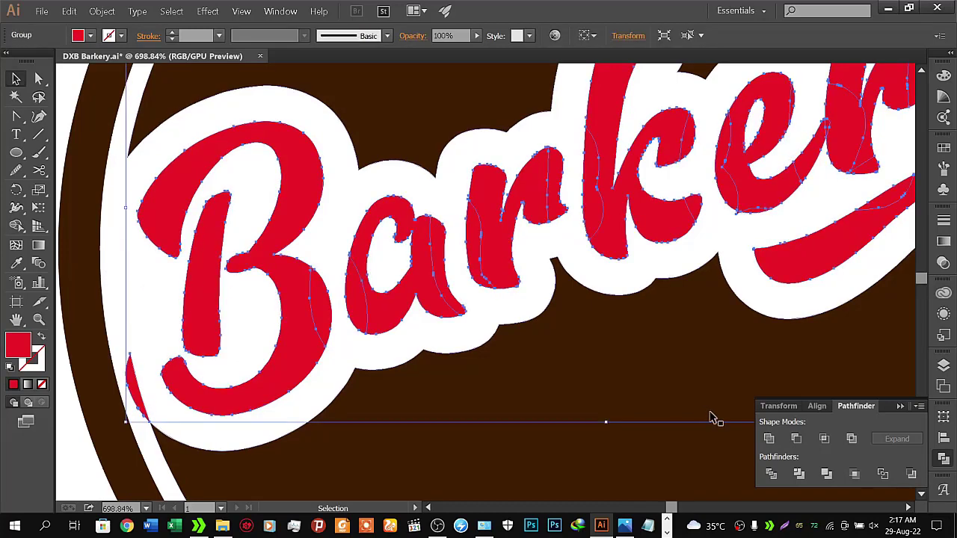
pyautogui.click(769, 439)
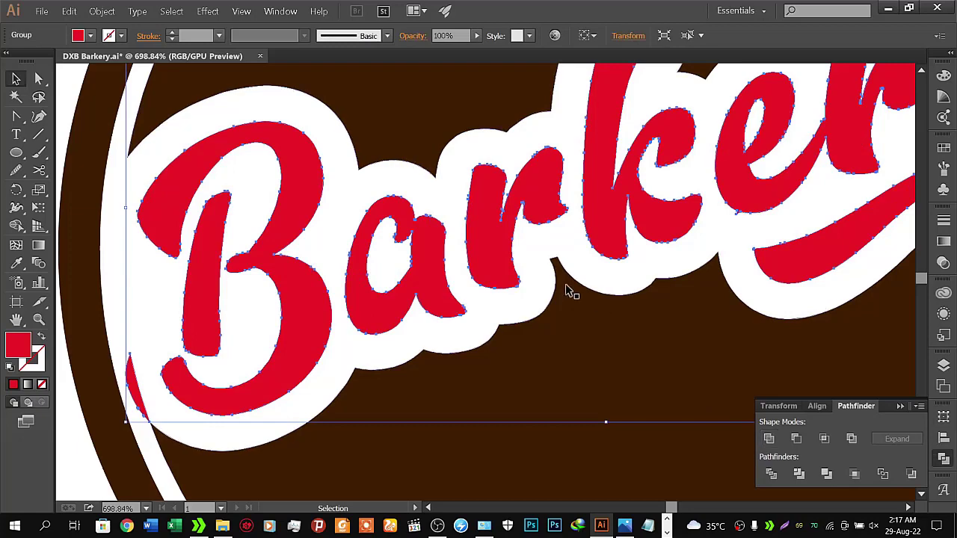
# Zoom out to show the whole Barkery circle beside the DXB mark, then deselect
pyautogui.moveTo(614, 239); pyautogui.dragTo(247, 319)
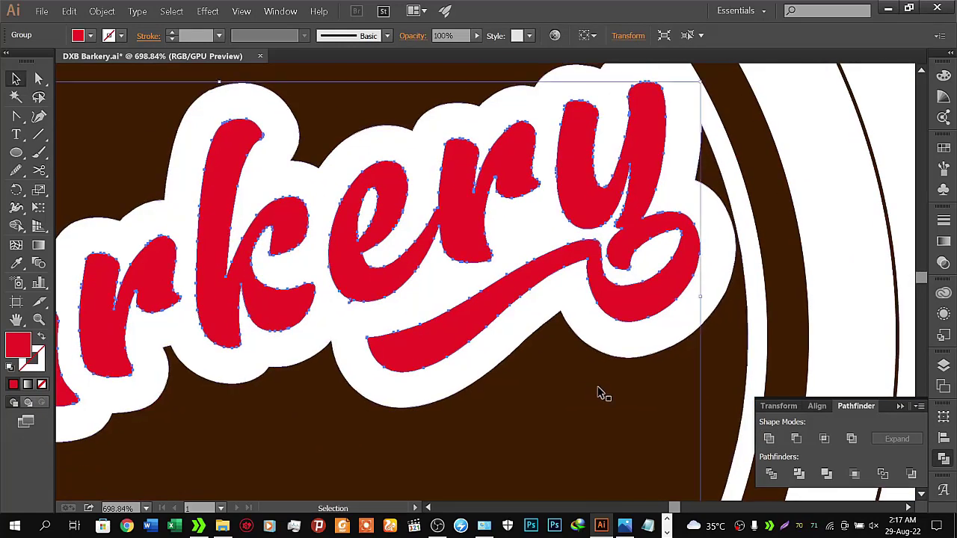
pyautogui.press('z')
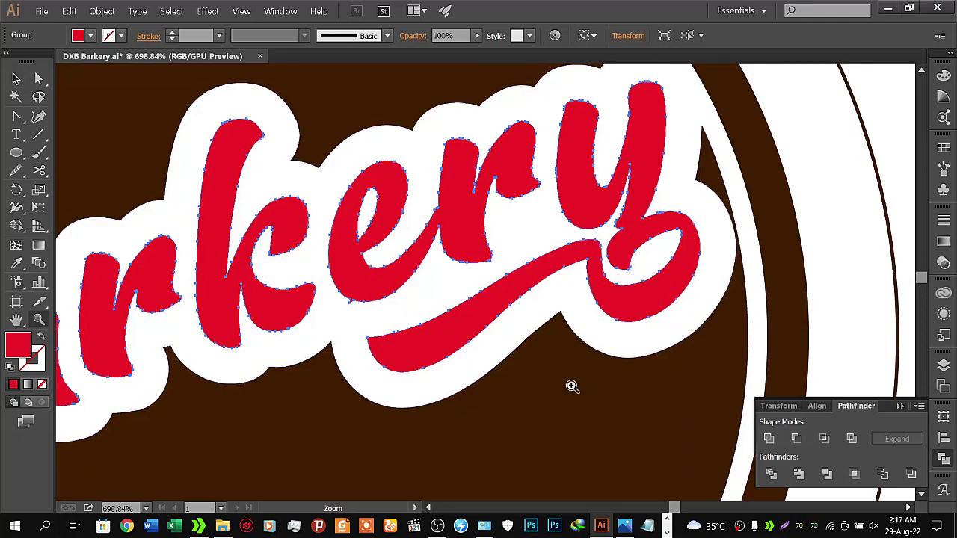
pyautogui.keyDown('alt'); pyautogui.click(501, 397); pyautogui.keyUp('alt')
pyautogui.keyDown('alt'); pyautogui.click(502, 397); pyautogui.keyUp('alt')
pyautogui.moveTo(519, 394); pyautogui.dragTo(599, 284)
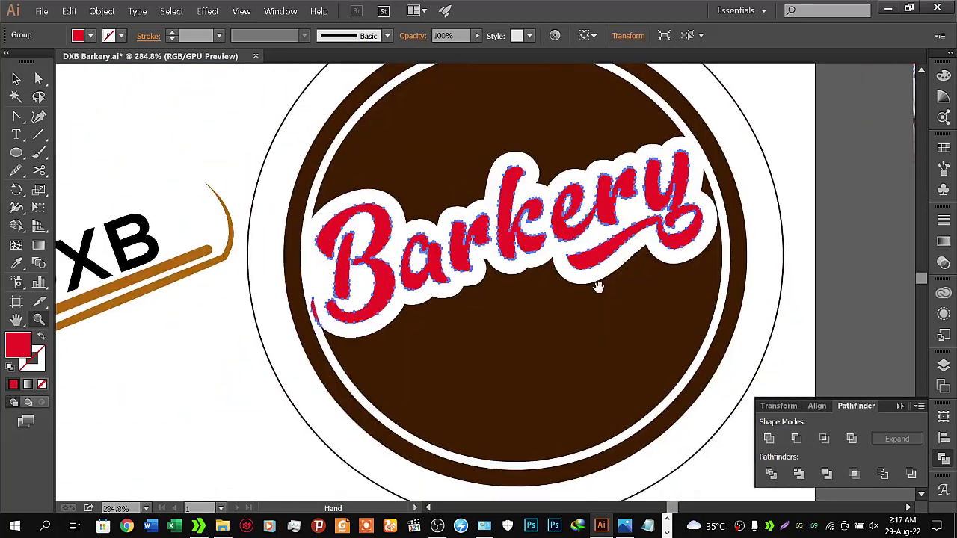
pyautogui.keyDown('alt'); pyautogui.click(594, 289); pyautogui.keyUp('alt')
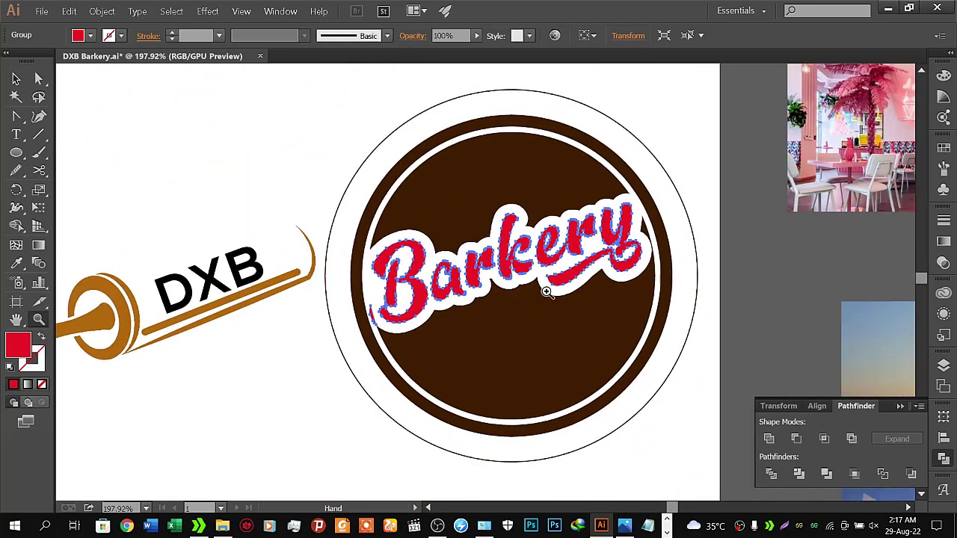
pyautogui.click(15, 79)
pyautogui.click(163, 144)
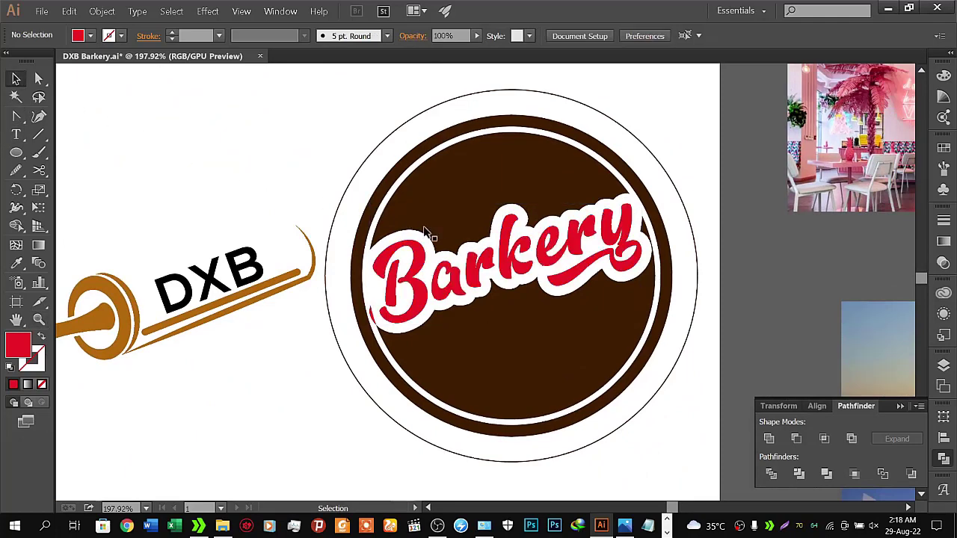
# Eyedropper the top orange swatch onto the Barkery lettering, then deselect to preview
pyautogui.click(465, 277)
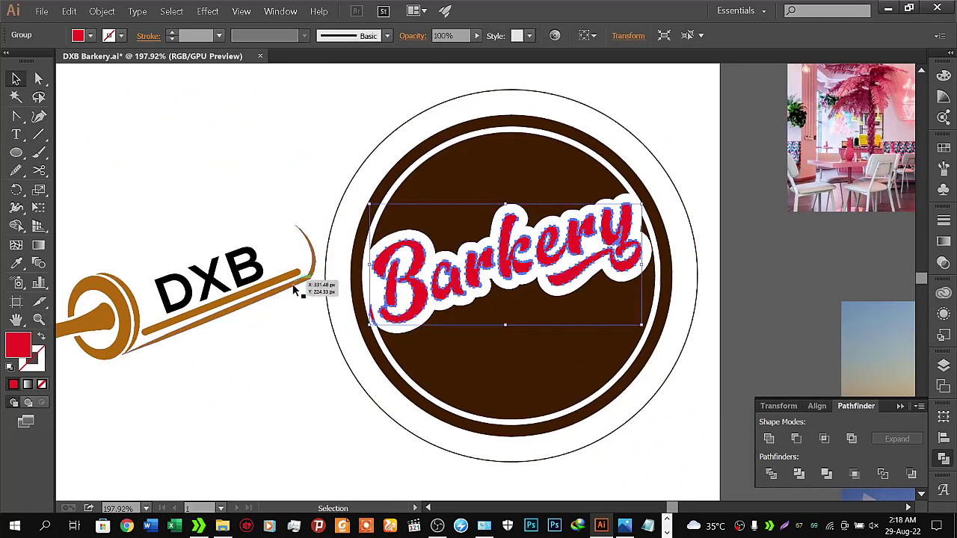
pyautogui.moveTo(299, 292); pyautogui.dragTo(526, 256)
pyautogui.moveTo(301, 202)
pyautogui.mouseDown()
pyautogui.moveTo(659, 243)
pyautogui.moveTo(372, 192)
pyautogui.moveTo(531, 263)
pyautogui.mouseUp()
pyautogui.press('i')
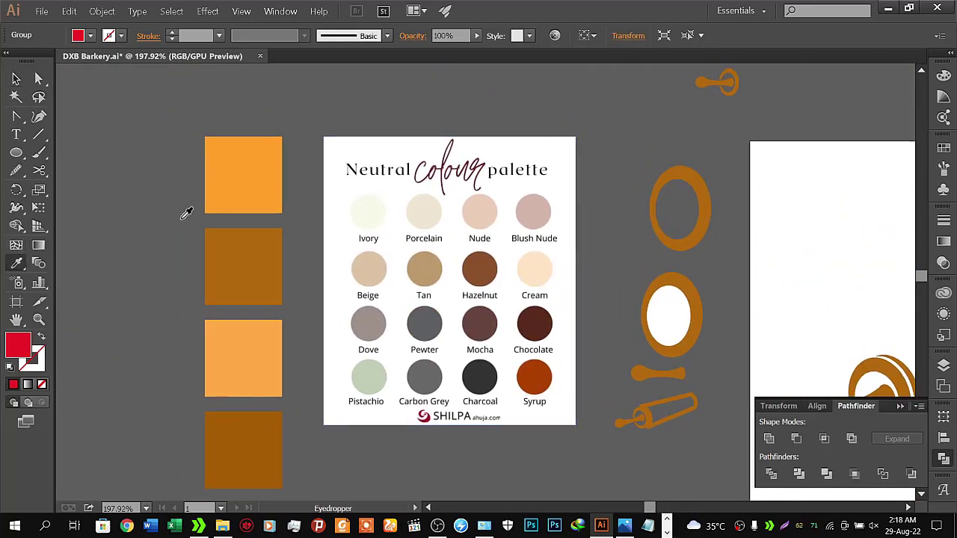
pyautogui.click(247, 180)
pyautogui.moveTo(720, 214); pyautogui.dragTo(279, 214)
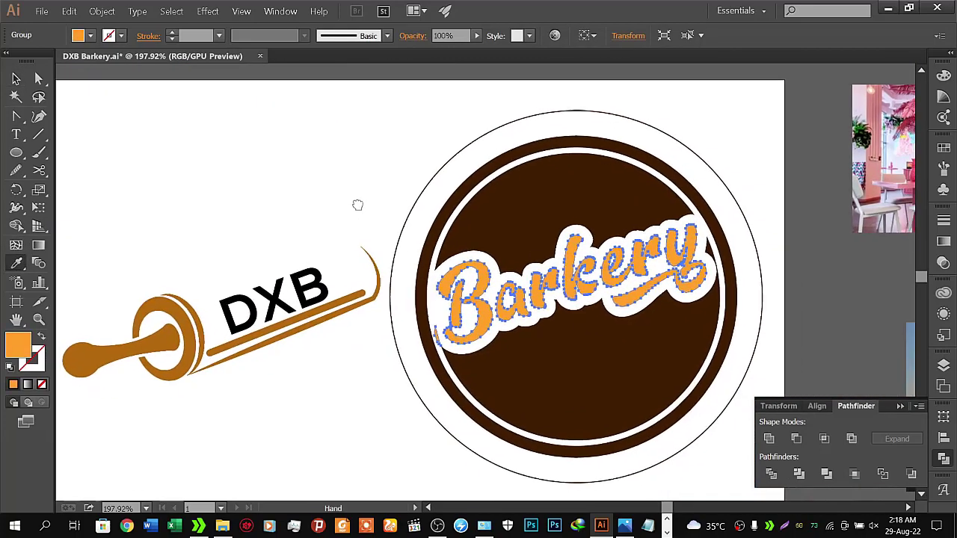
pyautogui.moveTo(358, 204); pyautogui.dragTo(354, 201)
pyautogui.press('v')
pyautogui.click(190, 175)
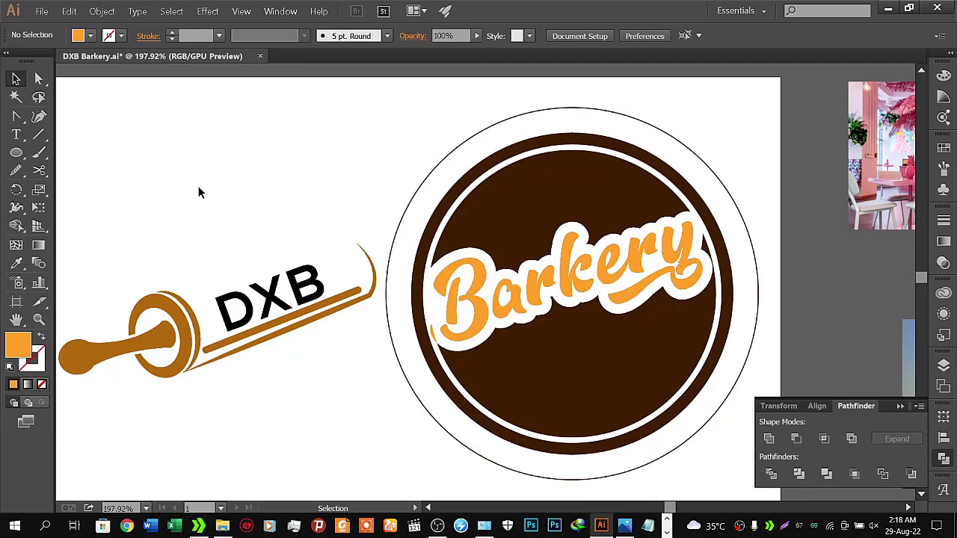
pyautogui.press('z')
pyautogui.keyDown('alt'); pyautogui.click(293, 269); pyautogui.keyUp('alt')
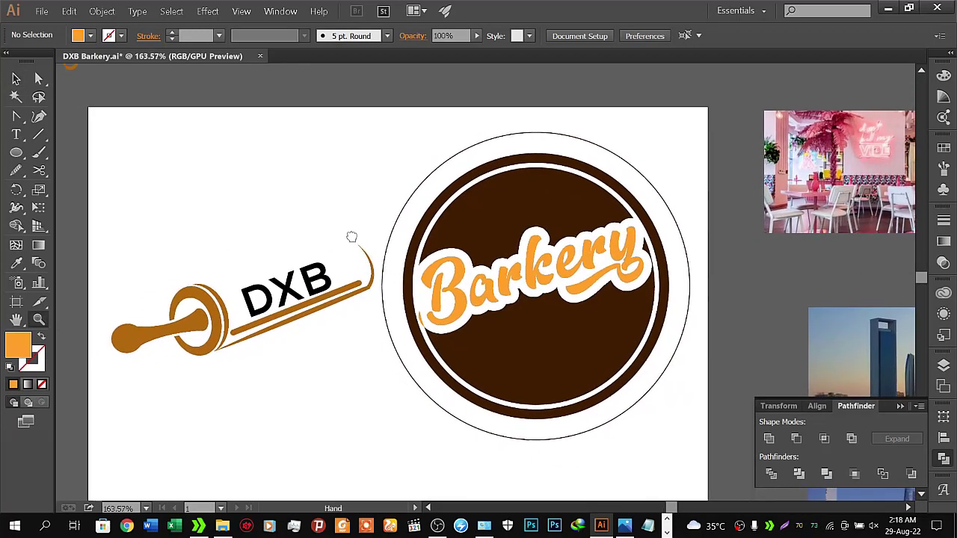
# Centre the artboard and save the logo file
pyautogui.moveTo(348, 239); pyautogui.dragTo(391, 218)
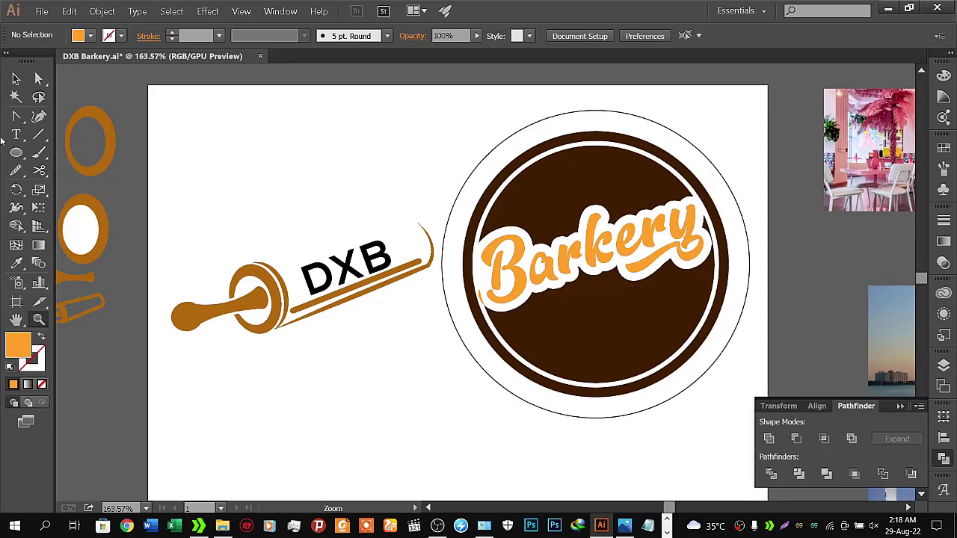
pyautogui.press('v')
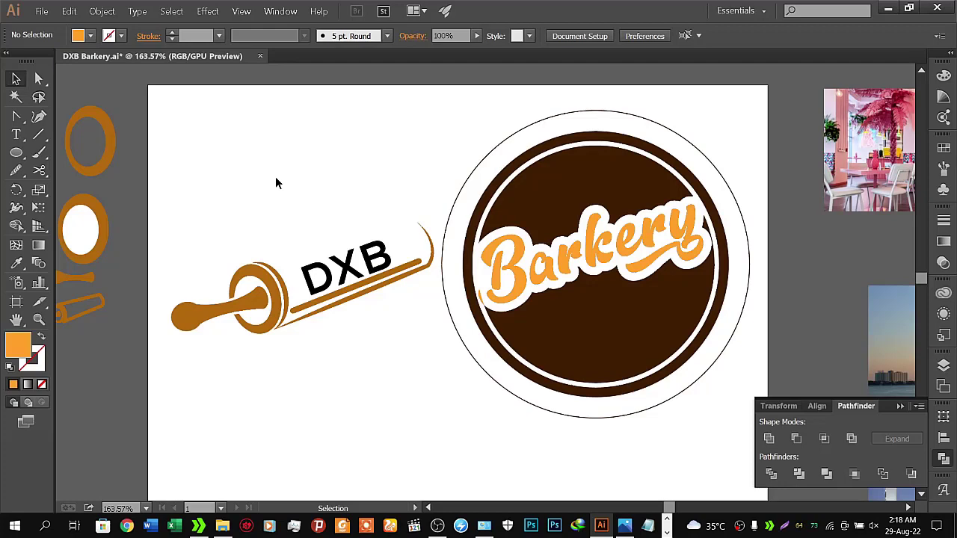
pyautogui.click(44, 11)
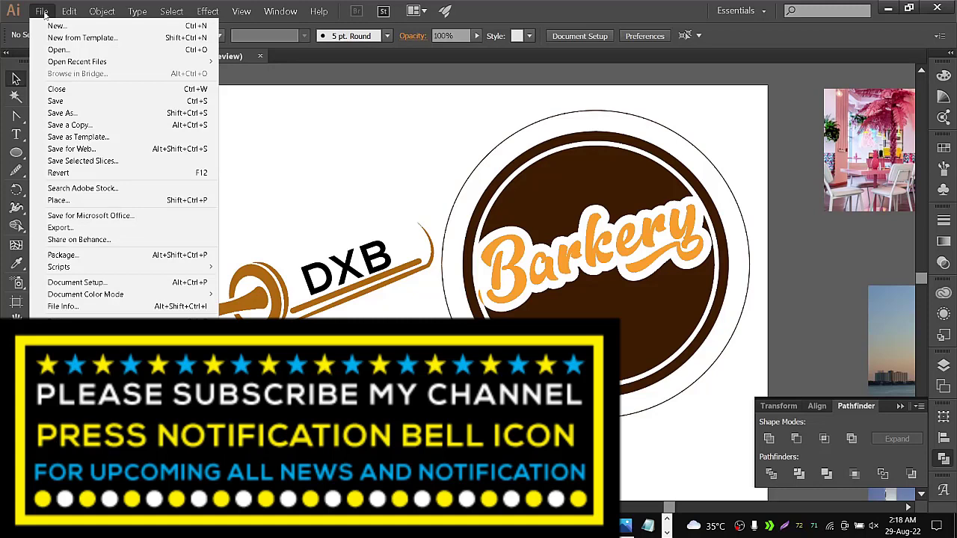
pyautogui.click(82, 101)
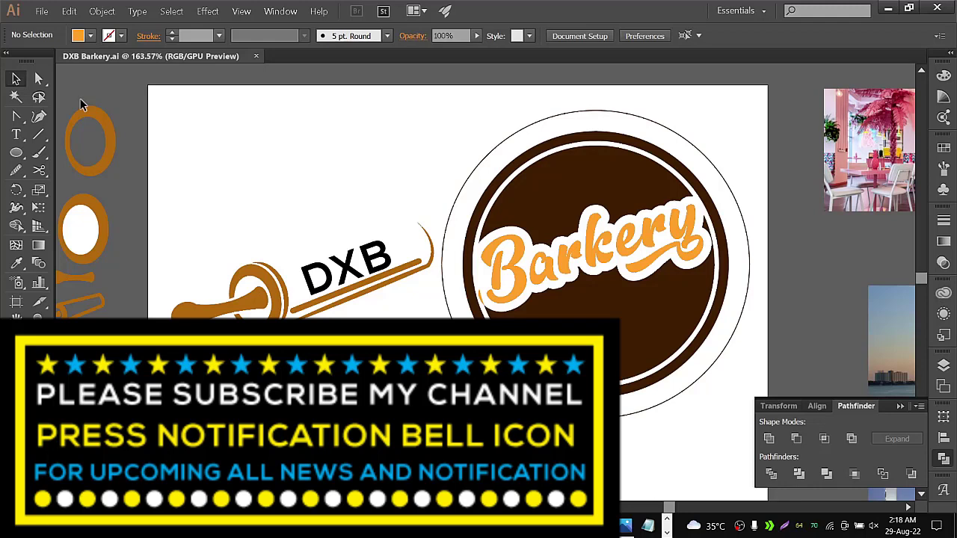
# Check the Barkery lettering selection and zoom out to view the surrounding pasteboard
pyautogui.click(510, 267)
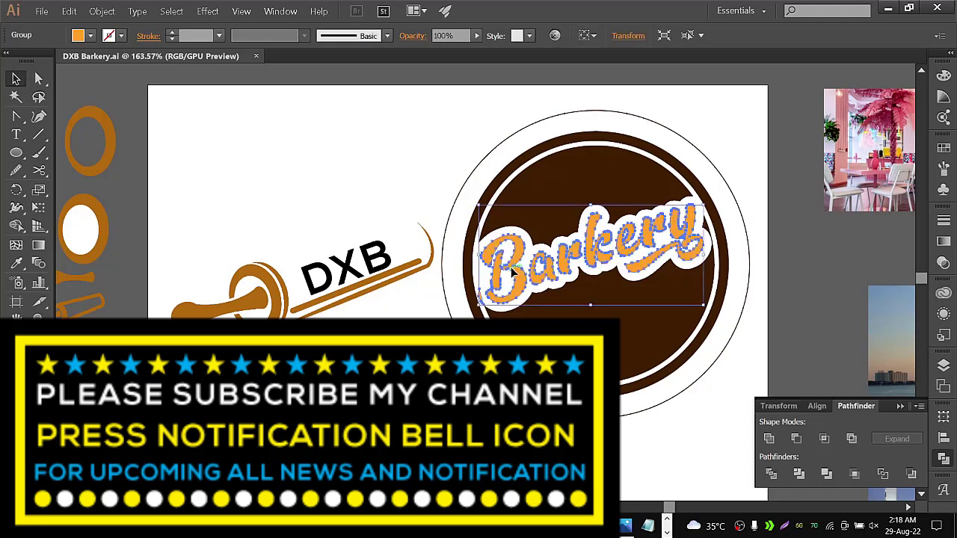
pyautogui.click(378, 208)
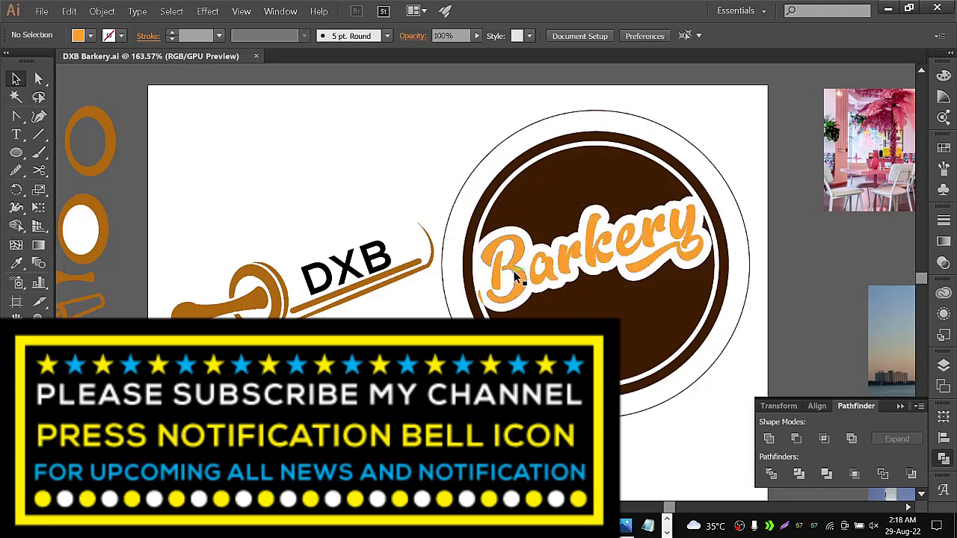
pyautogui.click(485, 299)
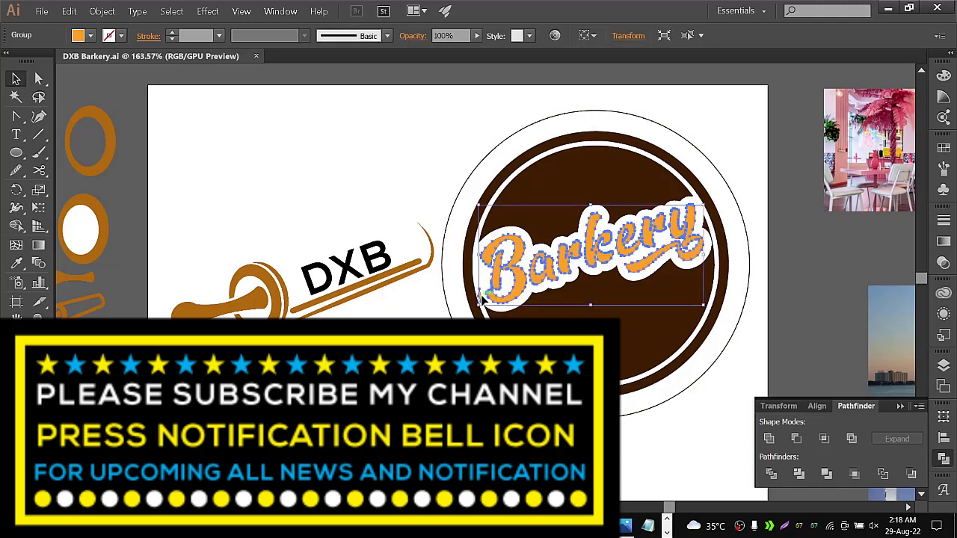
pyautogui.click(484, 310)
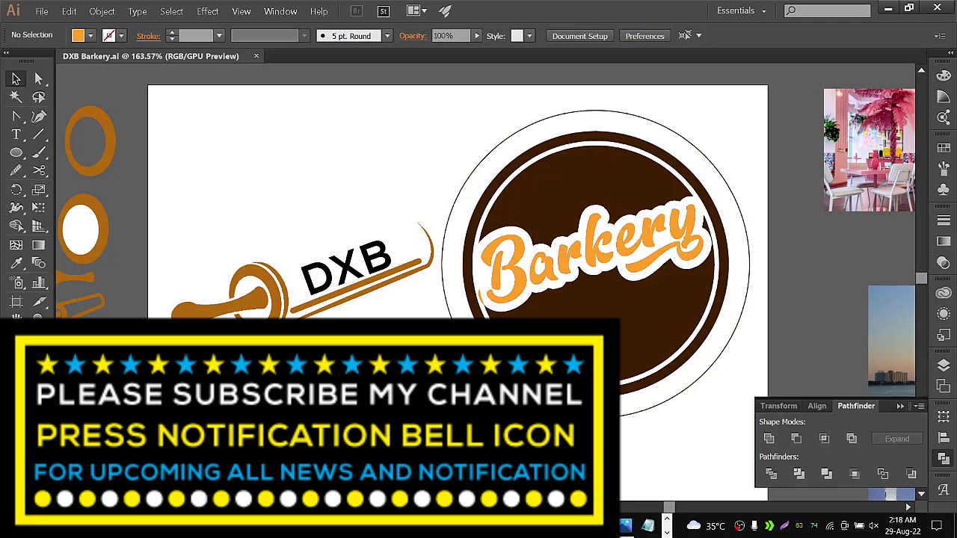
pyautogui.moveTo(603, 306); pyautogui.dragTo(448, 293)
pyautogui.press('v')
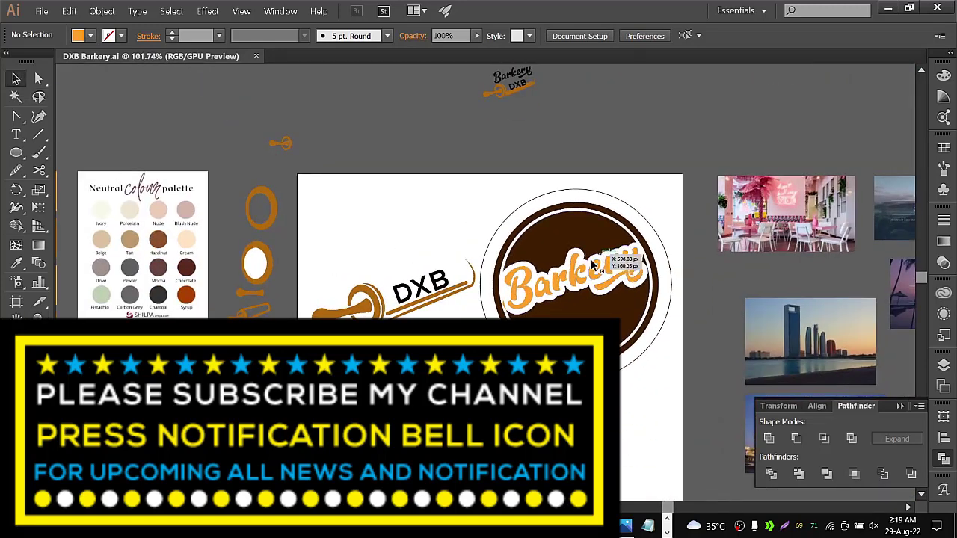
# Alt-drag a Barkery lettering copy to the top right and a shrunken circle-logo copy above
pyautogui.moveTo(592, 265)
pyautogui.mouseDown()
pyautogui.moveTo(683, 122)
pyautogui.moveTo(693, 125)
pyautogui.mouseUp()
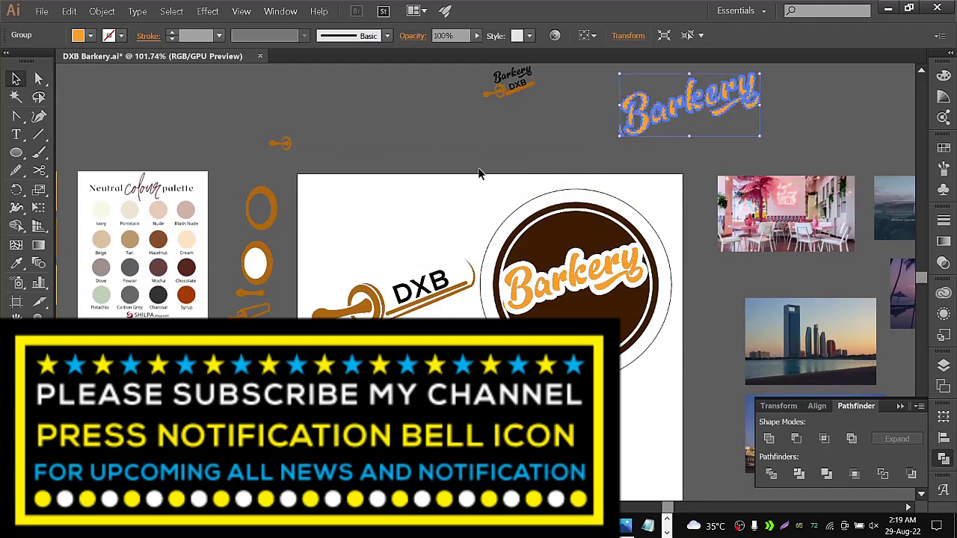
pyautogui.click(451, 185)
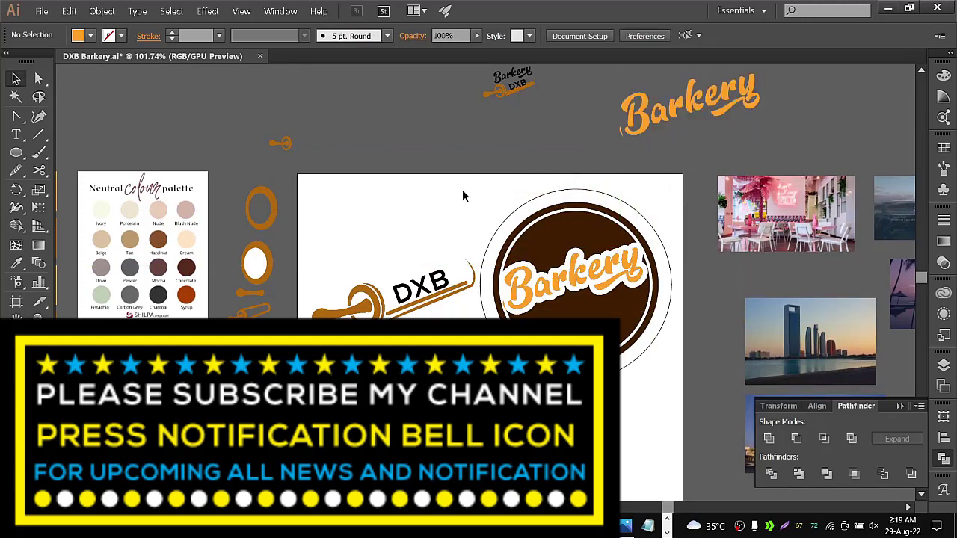
pyautogui.moveTo(671, 193)
pyautogui.mouseDown()
pyautogui.moveTo(594, 322)
pyautogui.moveTo(498, 385)
pyautogui.mouseUp()
pyautogui.moveTo(569, 288); pyautogui.dragTo(390, 195)
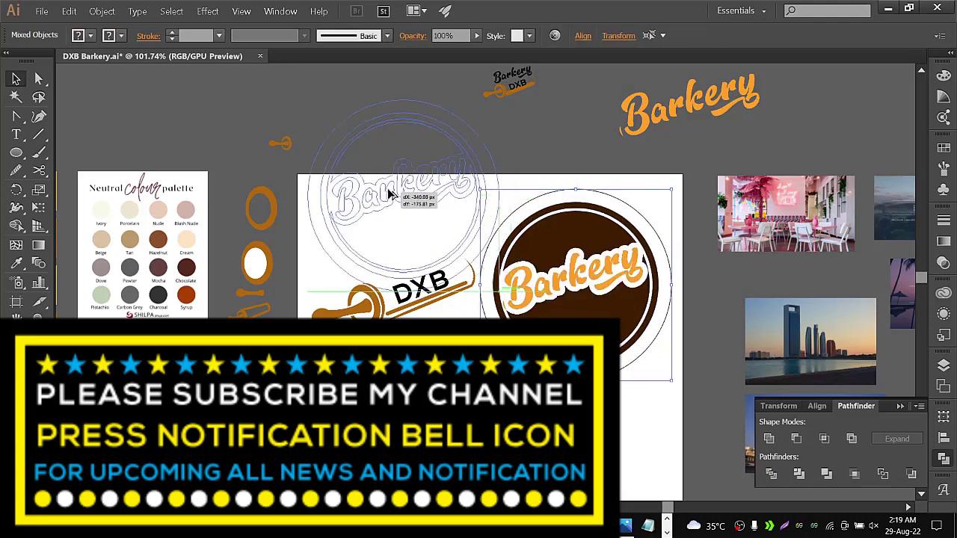
pyautogui.hotkey('ctrl', 'g')
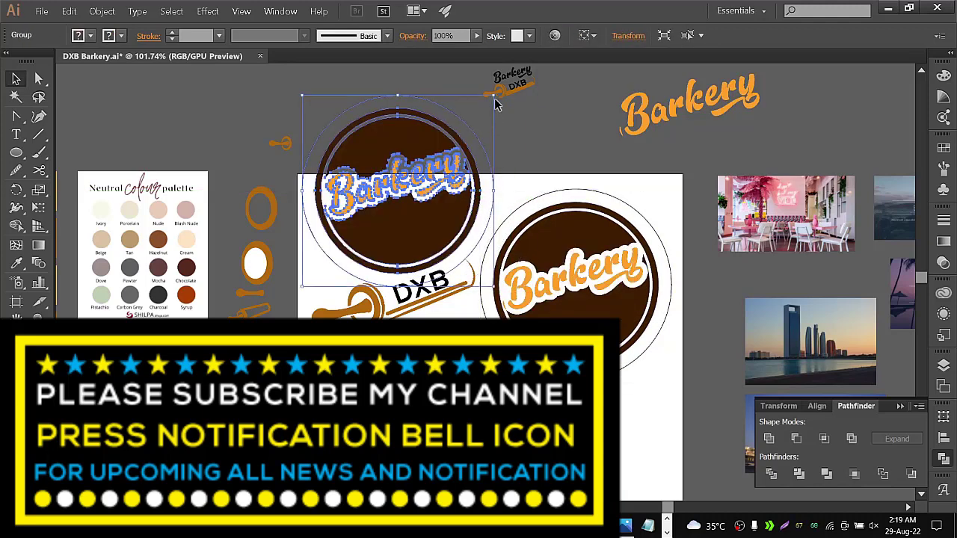
pyautogui.moveTo(493, 97); pyautogui.dragTo(425, 163)
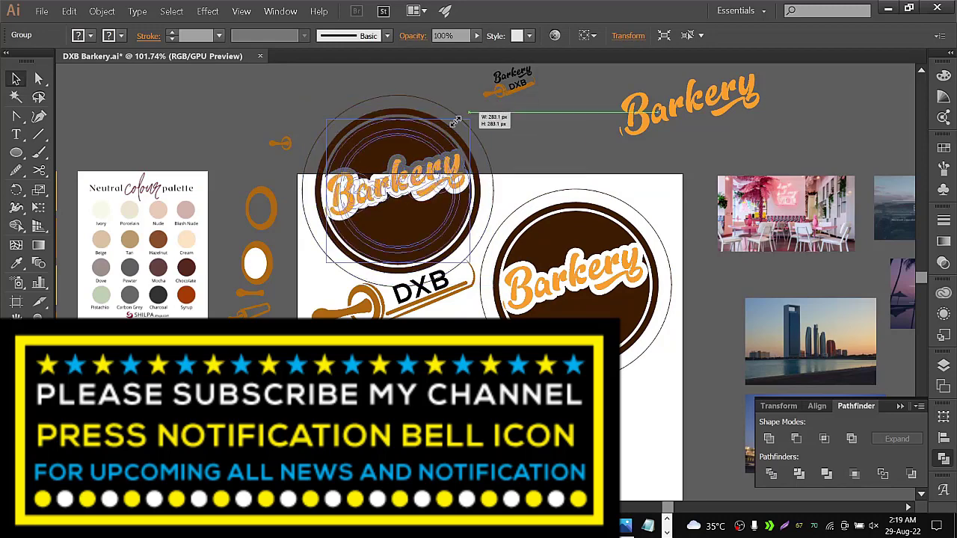
pyautogui.moveTo(491, 175)
pyautogui.mouseDown()
pyautogui.moveTo(465, 265)
pyautogui.moveTo(458, 350)
pyautogui.moveTo(409, 192)
pyautogui.moveTo(426, 178)
pyautogui.mouseUp()
pyautogui.hotkey('ctrl', 'z')
pyautogui.click(406, 261)
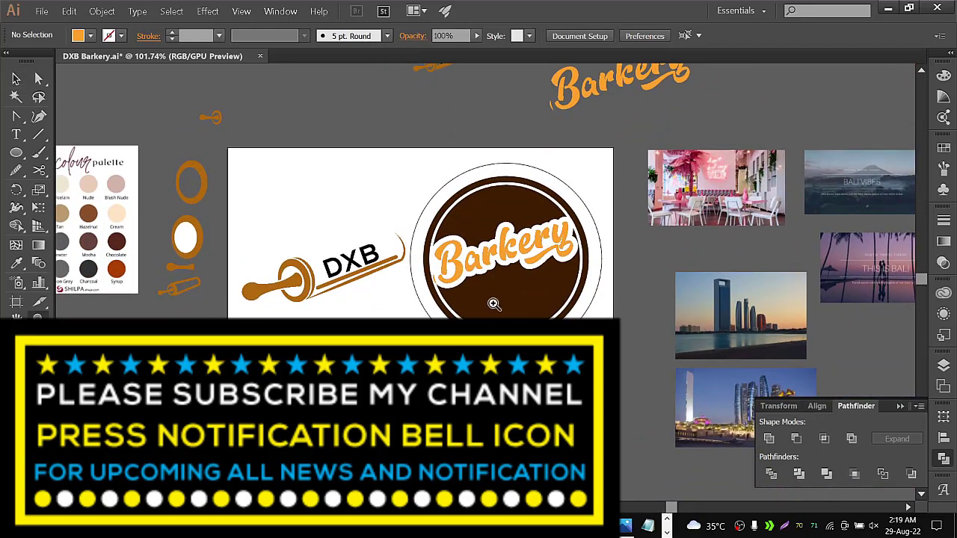
# Zoom out to about 173.5% so the DXB rolling-pin mark and Barkery badge both show
pyautogui.keyDown('ctrl'); pyautogui.click(539, 302); pyautogui.keyUp('ctrl')
pyautogui.moveTo(539, 301); pyautogui.dragTo(694, 231)
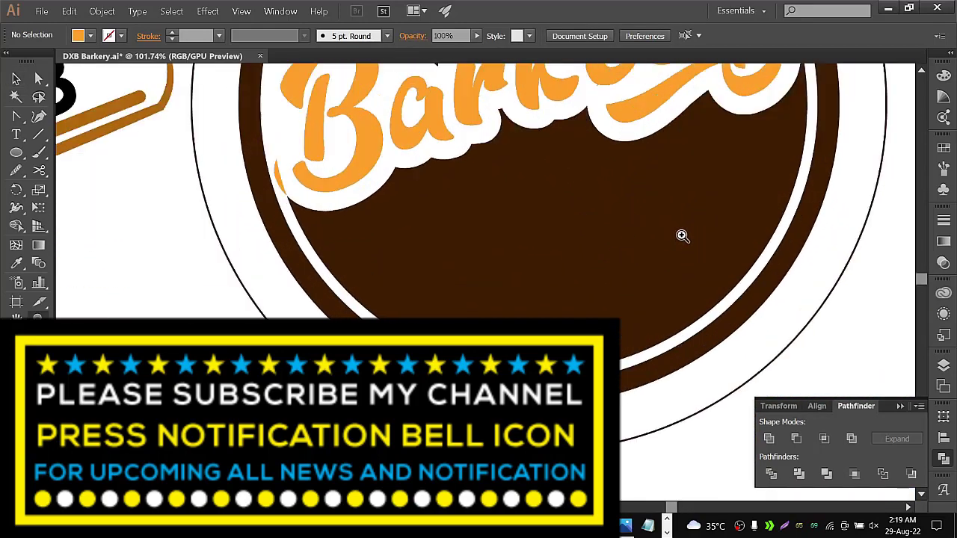
pyautogui.scroll(4, 693, 231)
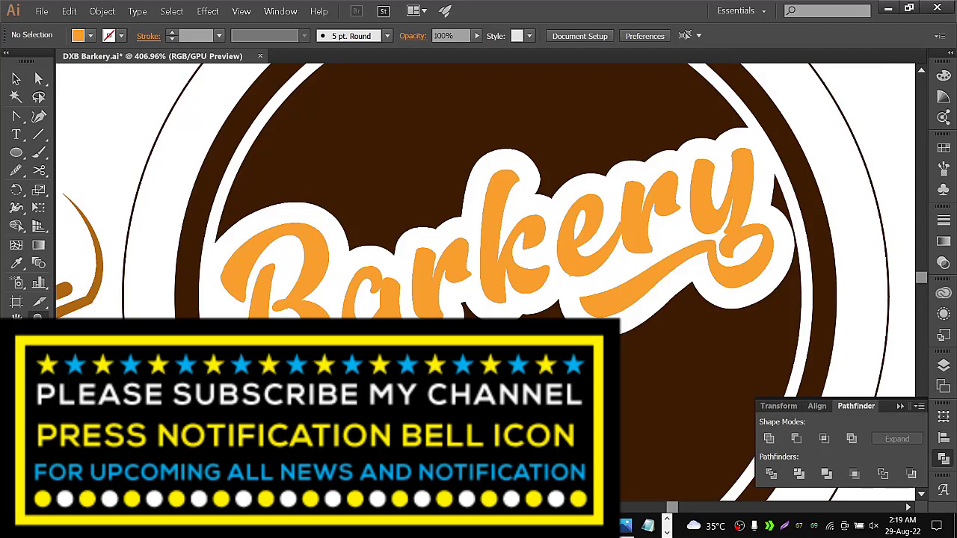
pyautogui.scroll(-5, 514, 257)
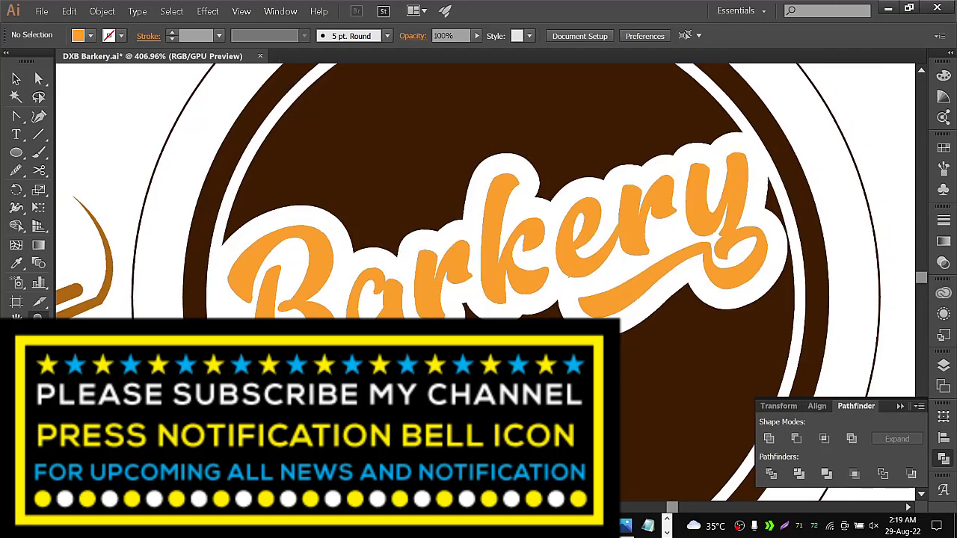
pyautogui.scroll(-1, 514, 256)
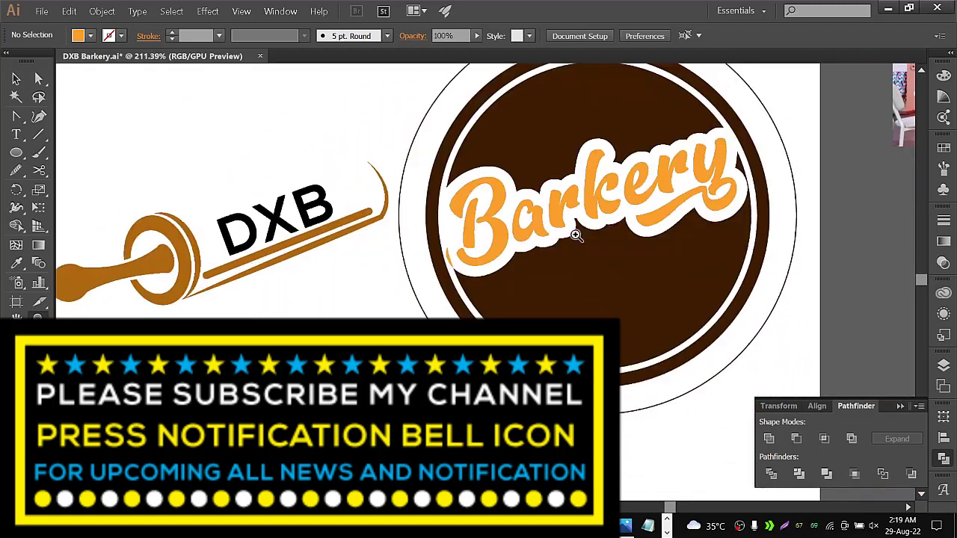
pyautogui.scroll(-1, 573, 231)
pyautogui.scroll(-1, 549, 240)
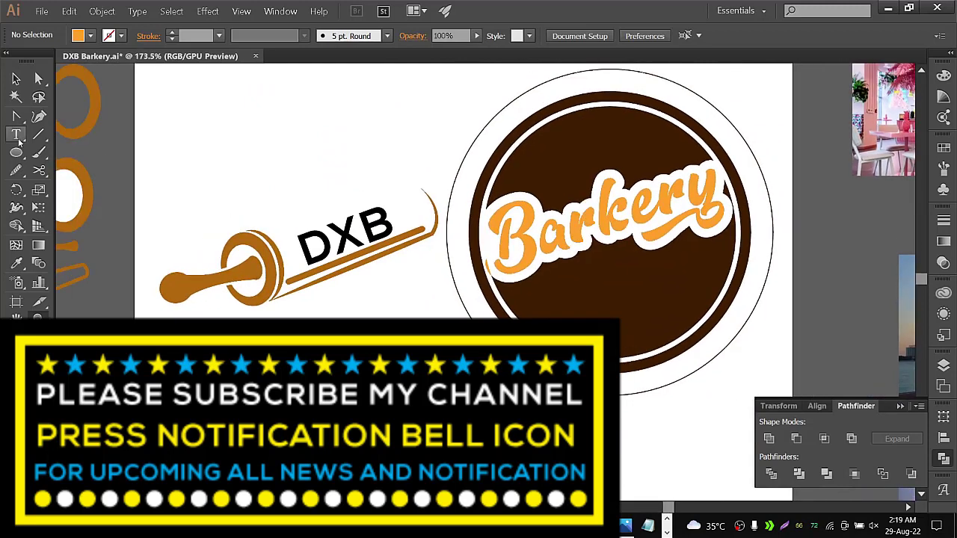
pyautogui.click(16, 79)
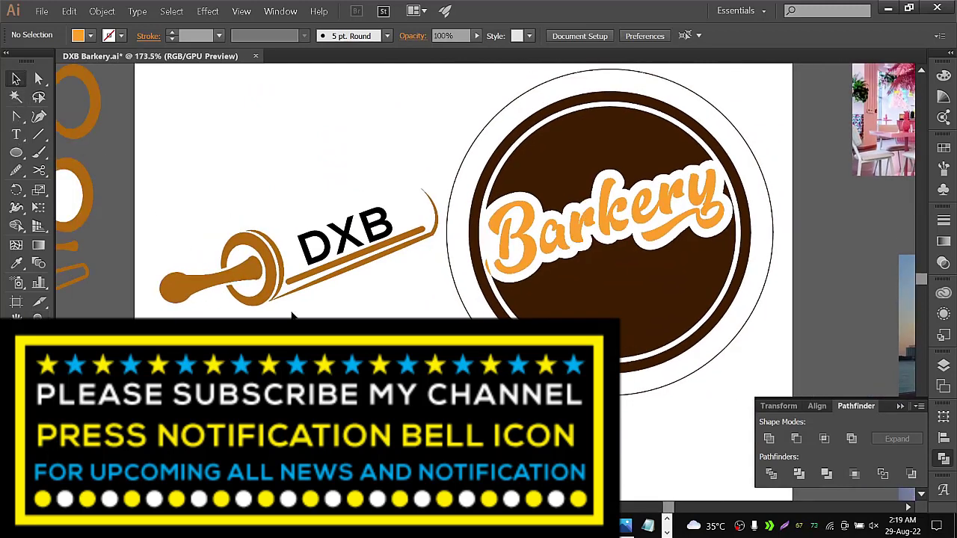
# Give the stick under DXB an 8 pt stroke, expand it, and apply a linear gradient
pyautogui.click(323, 272)
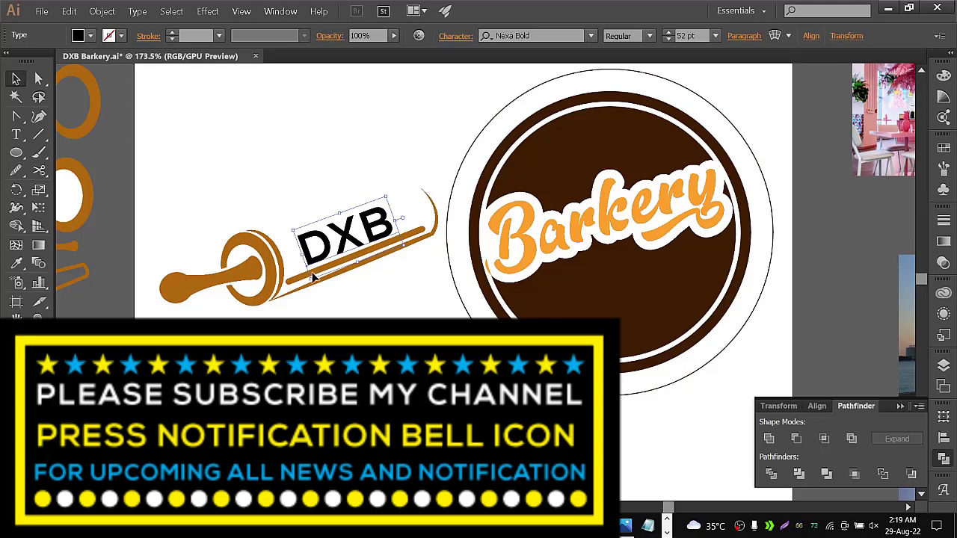
pyautogui.click(295, 278)
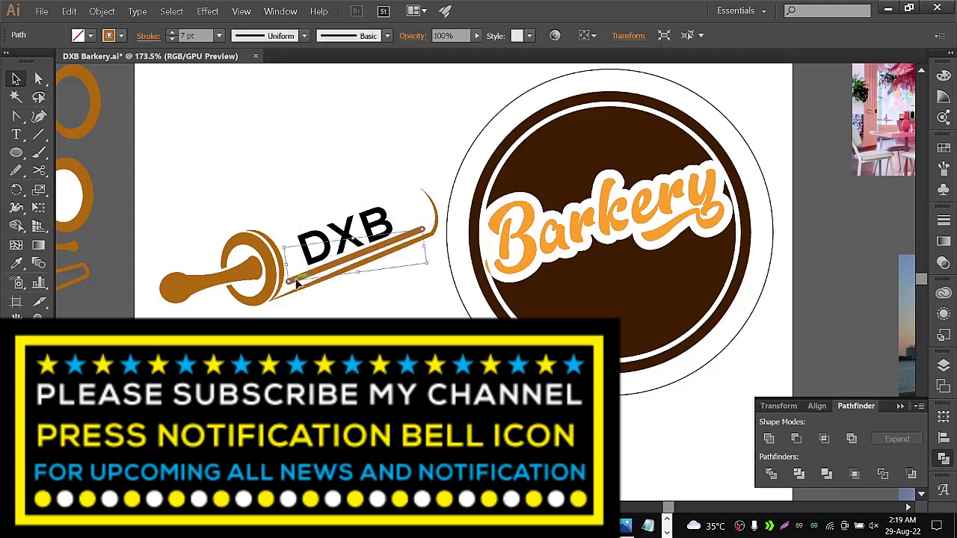
pyautogui.click(171, 32)
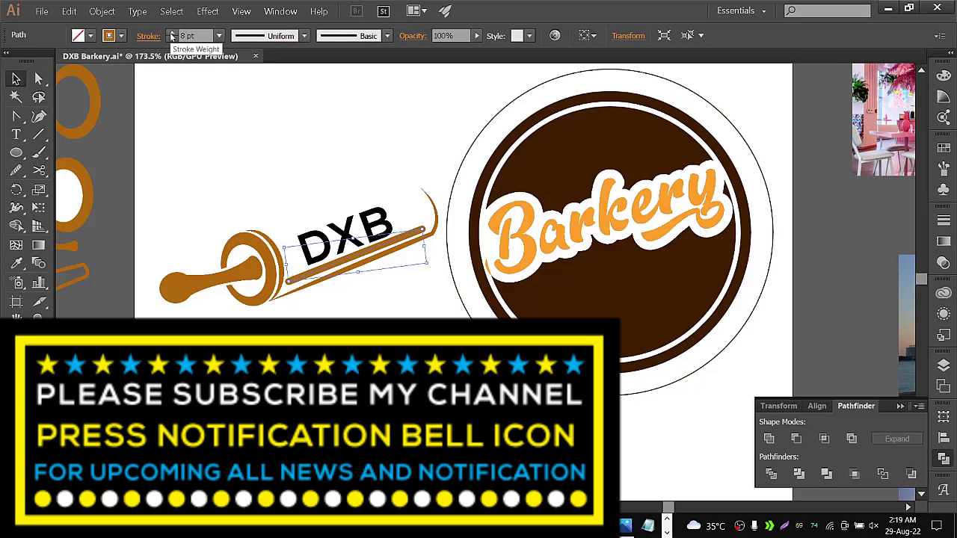
pyautogui.click(102, 10)
pyautogui.click(125, 131)
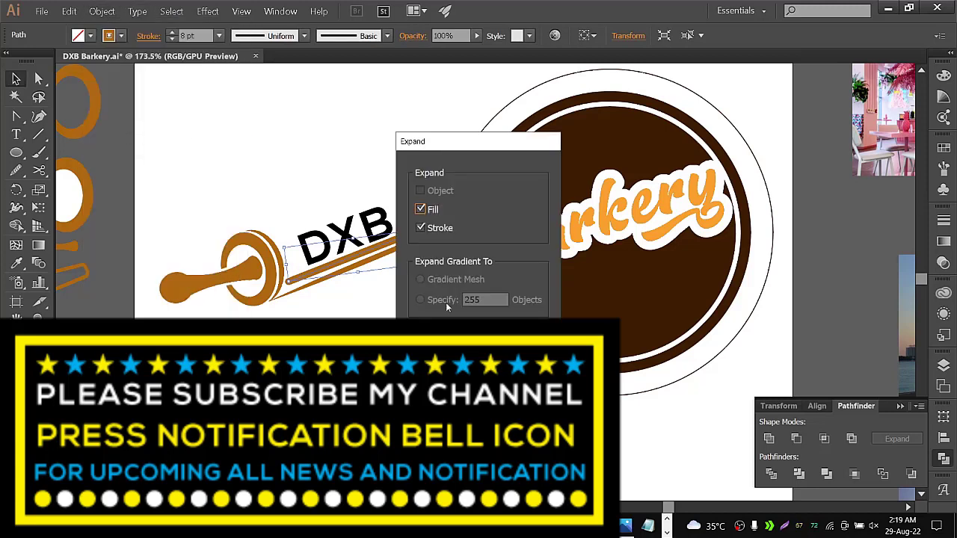
pyautogui.press('Return')
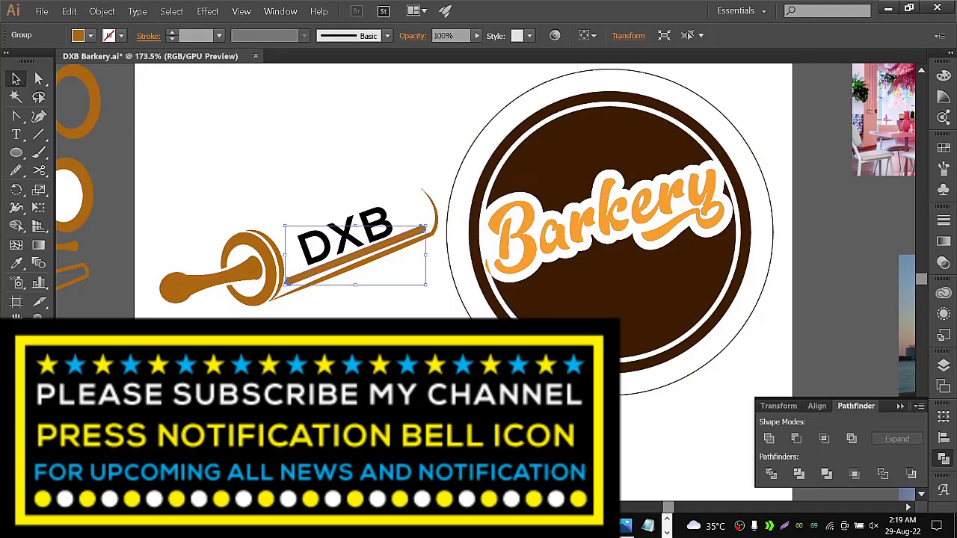
pyautogui.press('.')
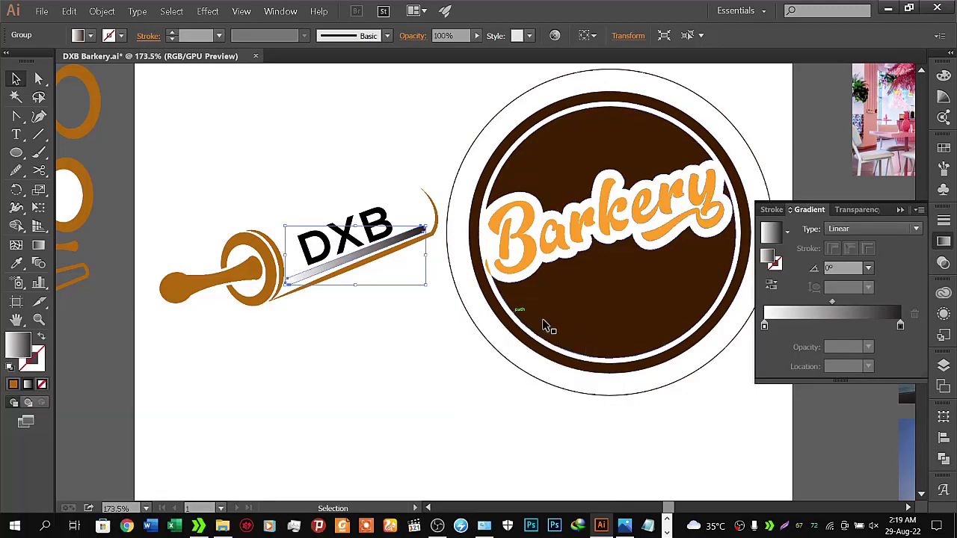
pyautogui.click(900, 326)
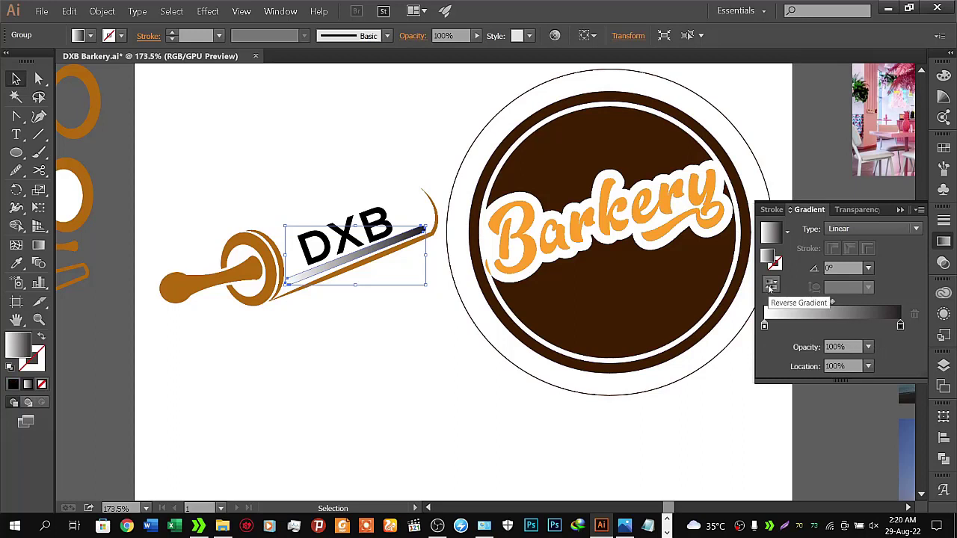
pyautogui.click(775, 210)
pyautogui.click(805, 212)
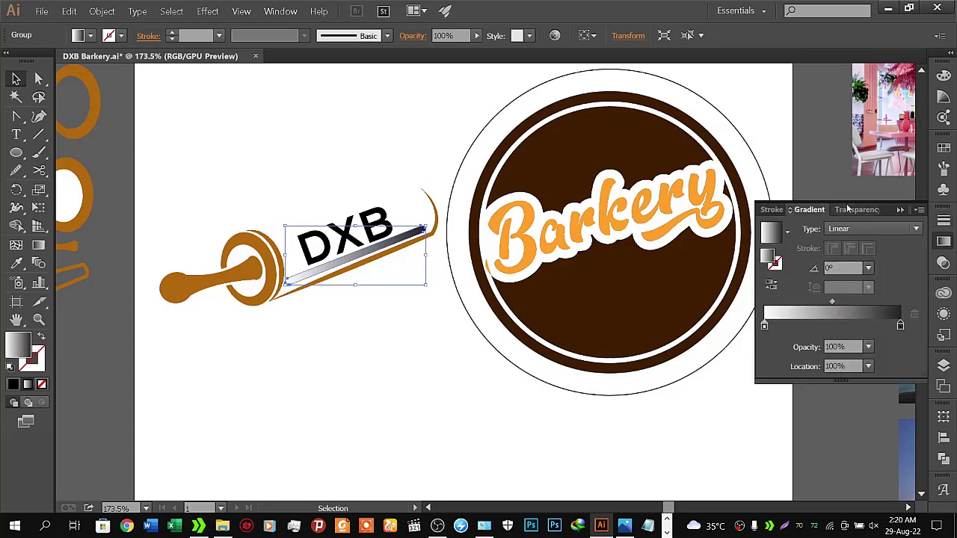
pyautogui.click(848, 210)
pyautogui.click(802, 212)
pyautogui.doubleClick(901, 326)
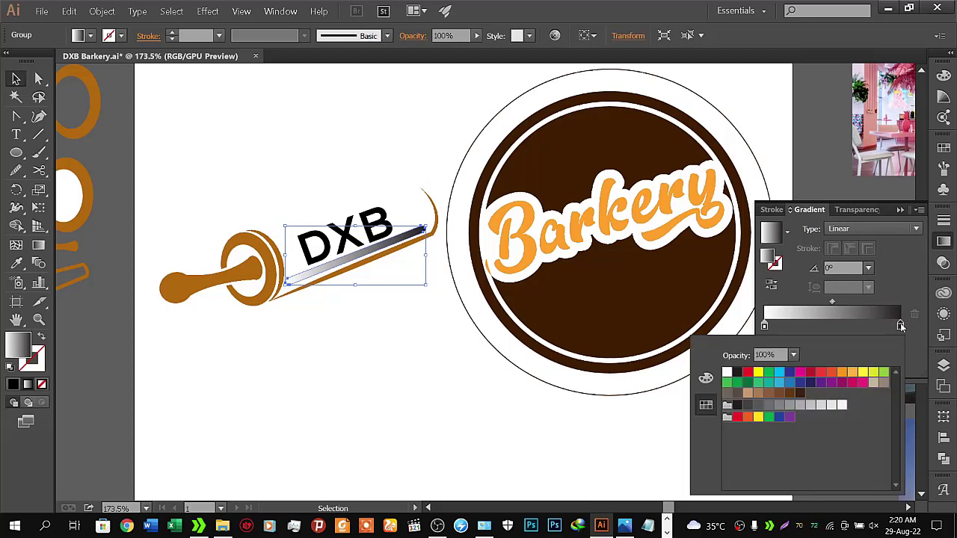
pyautogui.click(706, 378)
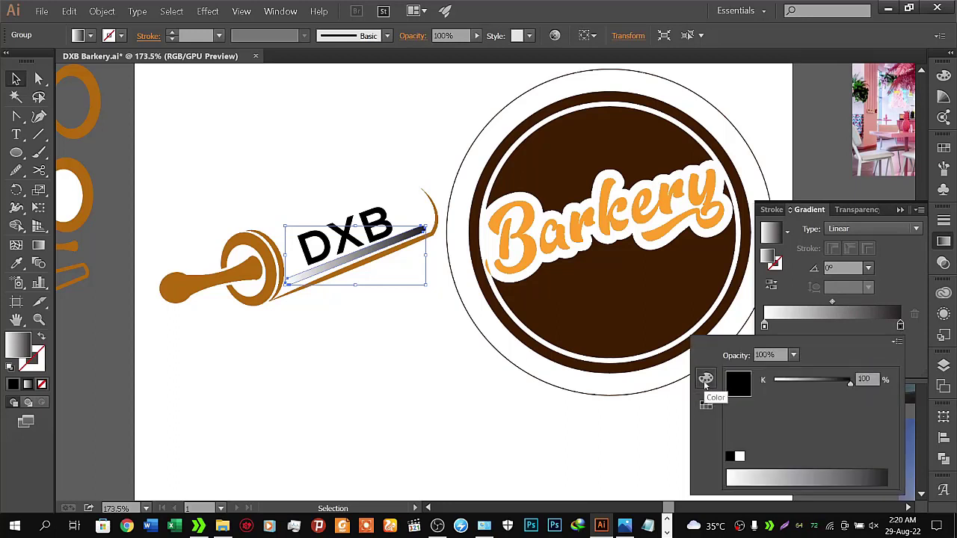
pyautogui.click(897, 343)
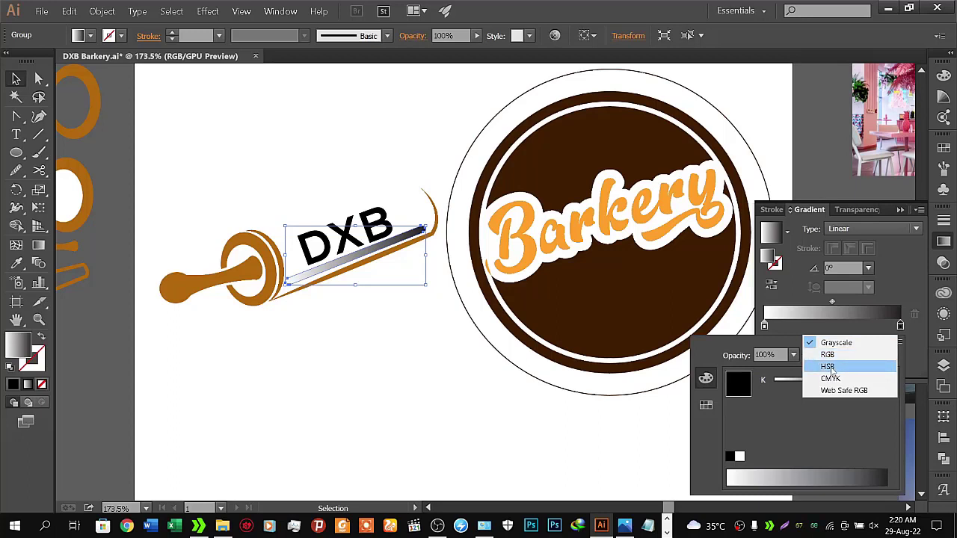
pyautogui.click(765, 327)
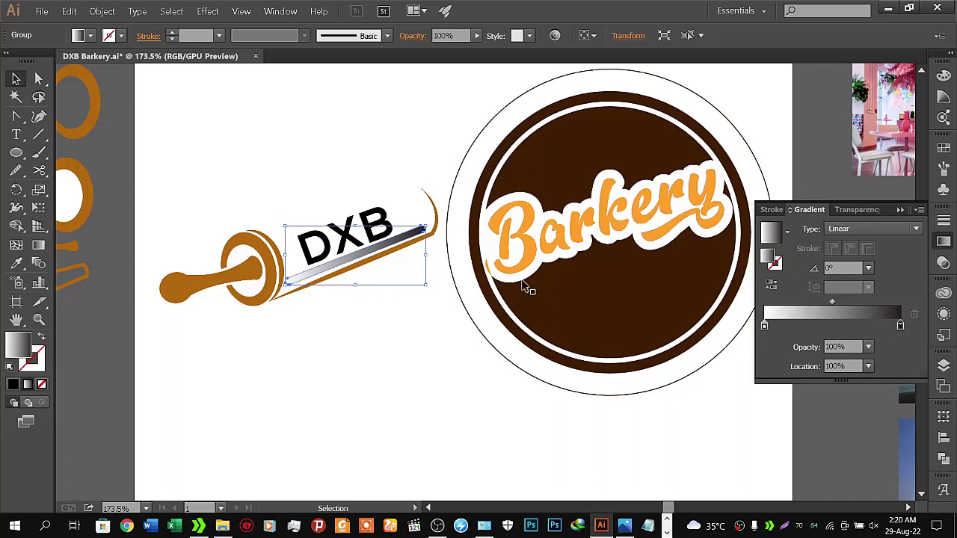
# Check that the Barkery lettering's fill colour is orange FFA12A
pyautogui.click(15, 78)
pyautogui.click(399, 364)
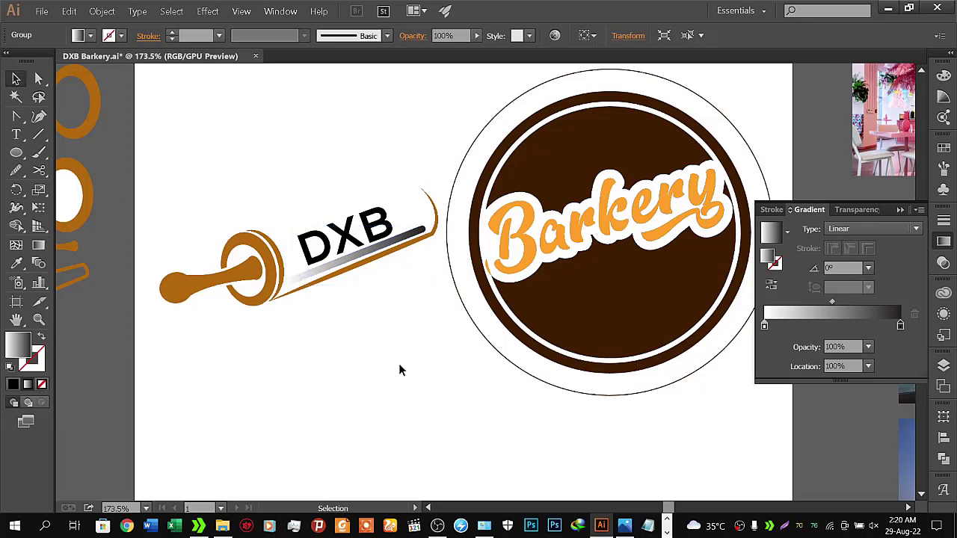
pyautogui.click(524, 269)
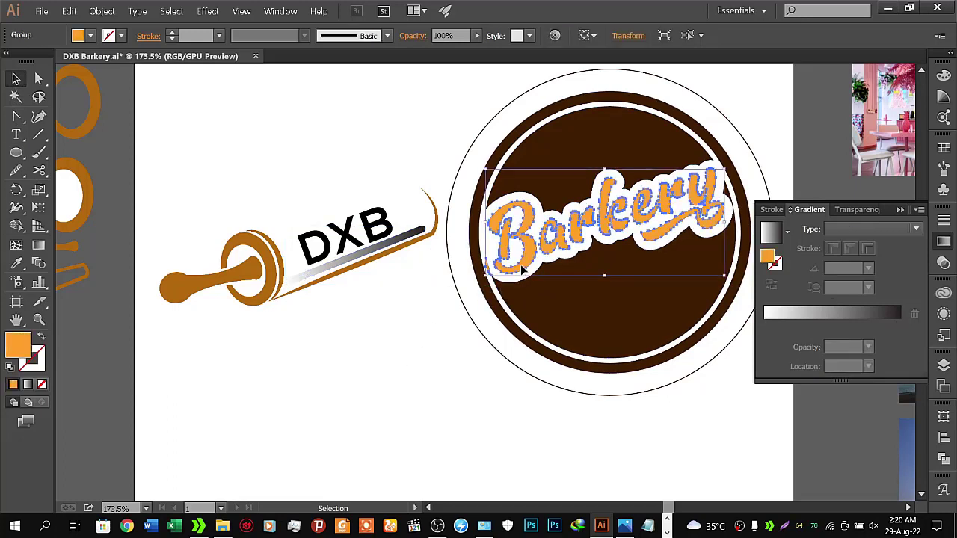
pyautogui.doubleClick(16, 349)
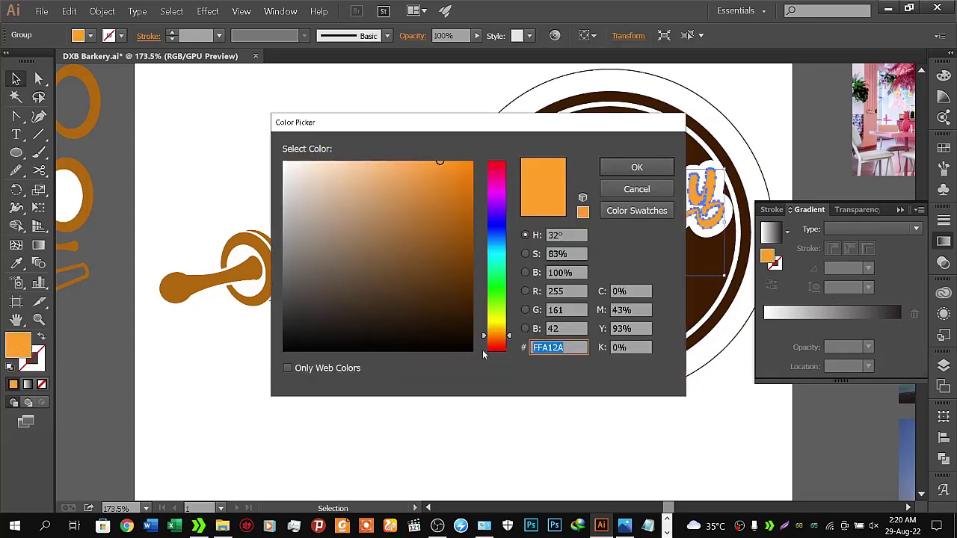
pyautogui.click(643, 167)
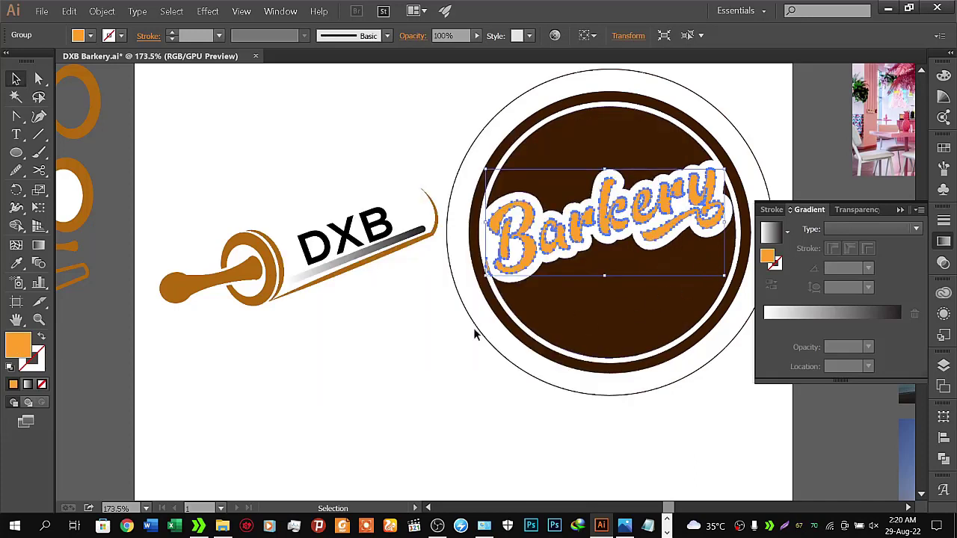
# Select the gradient stick under the DXB text
pyautogui.click(420, 337)
pyautogui.click(528, 254)
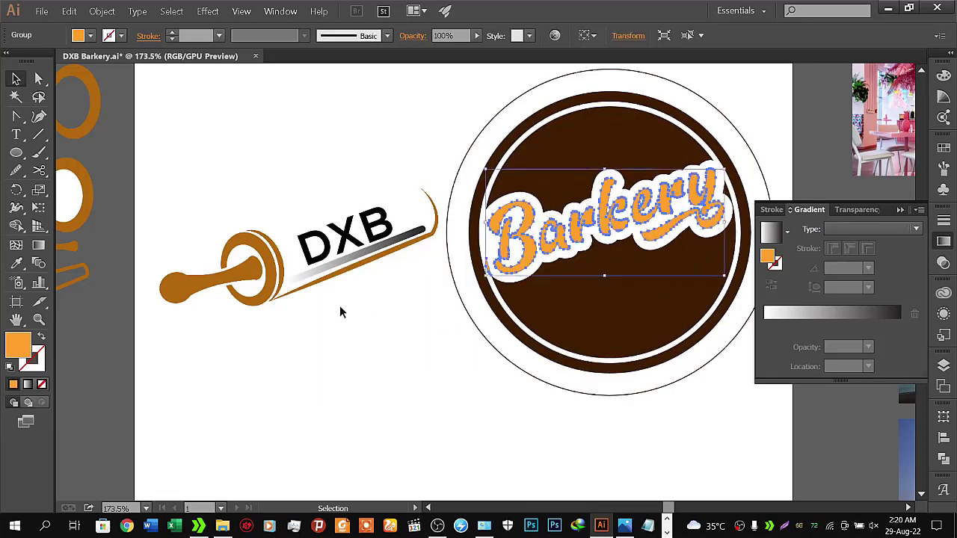
pyautogui.click(340, 313)
pyautogui.click(338, 263)
pyautogui.click(303, 324)
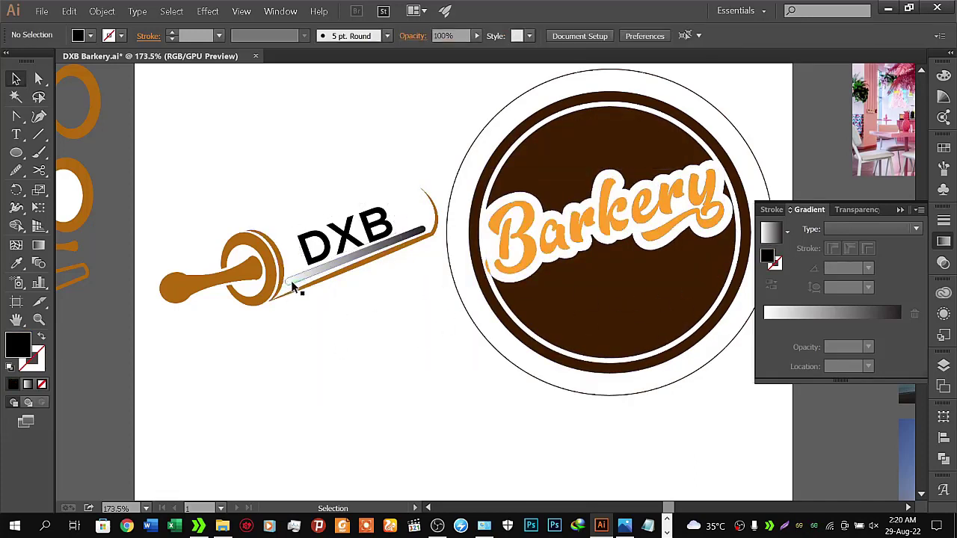
pyautogui.click(291, 282)
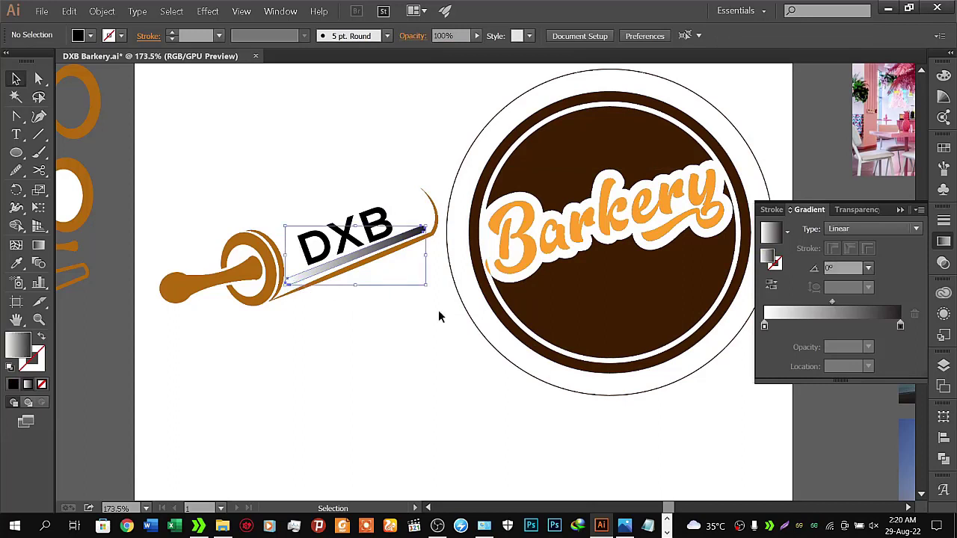
# Set the stick gradient's right stop to RGB orange FFA12A
pyautogui.doubleClick(901, 326)
pyautogui.click(706, 404)
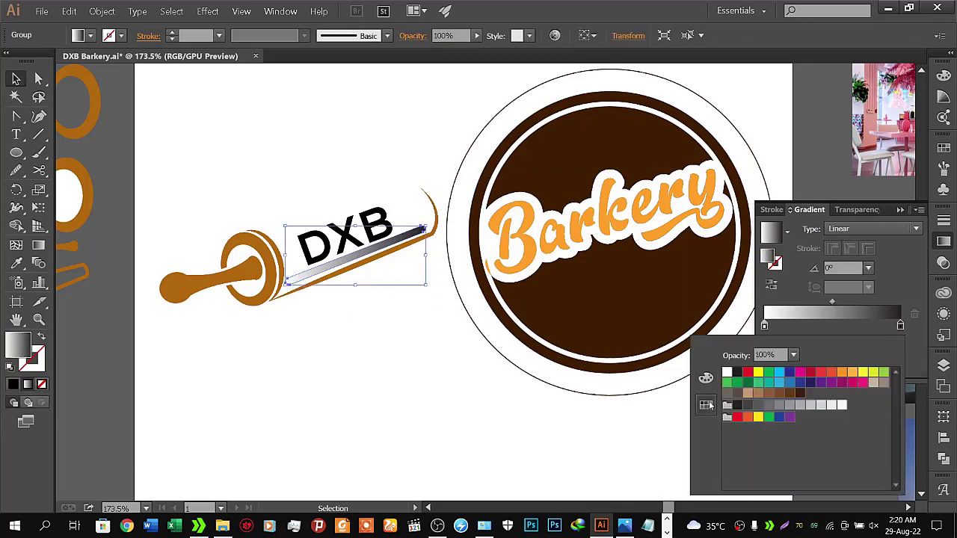
pyautogui.click(706, 379)
pyautogui.click(896, 341)
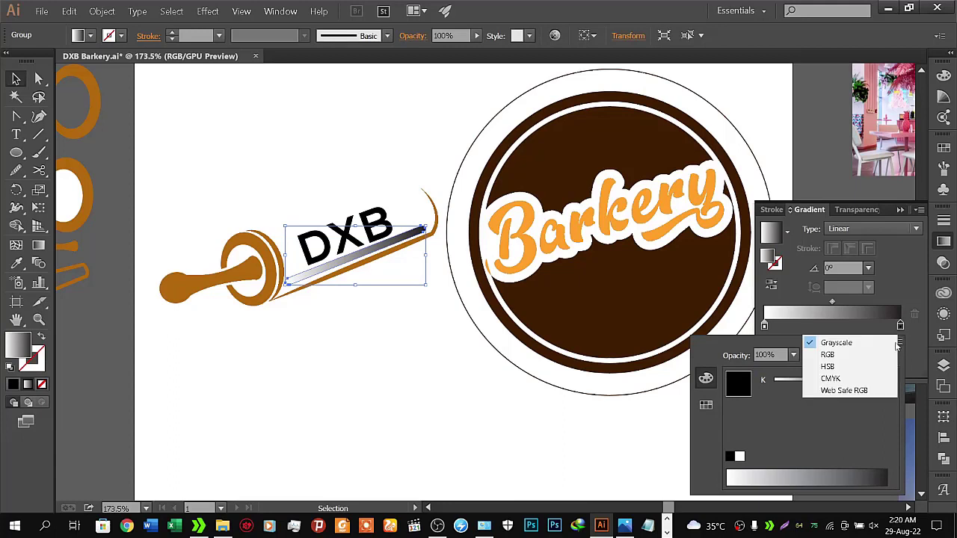
pyautogui.click(830, 354)
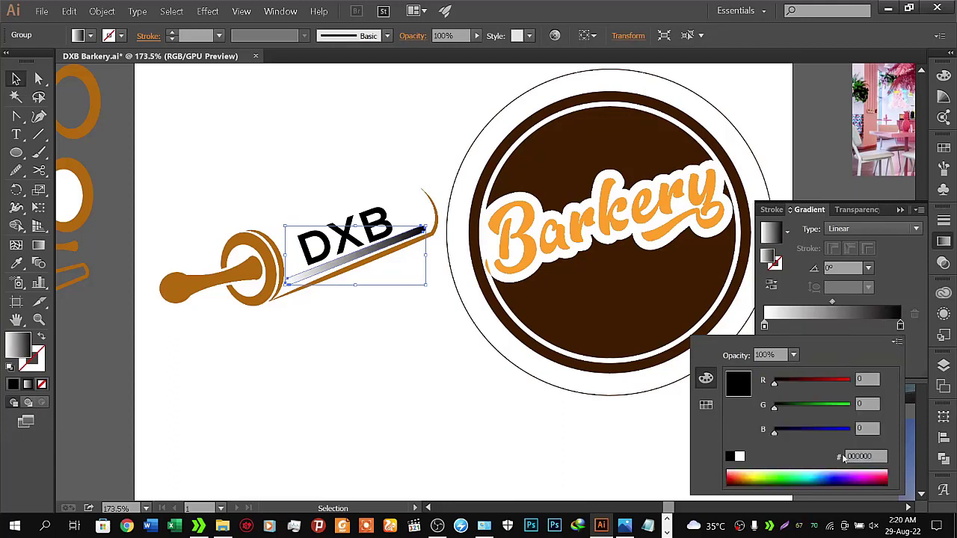
pyautogui.click(868, 456)
pyautogui.doubleClick(867, 454)
pyautogui.write('FFA12A')
pyautogui.press('Return')
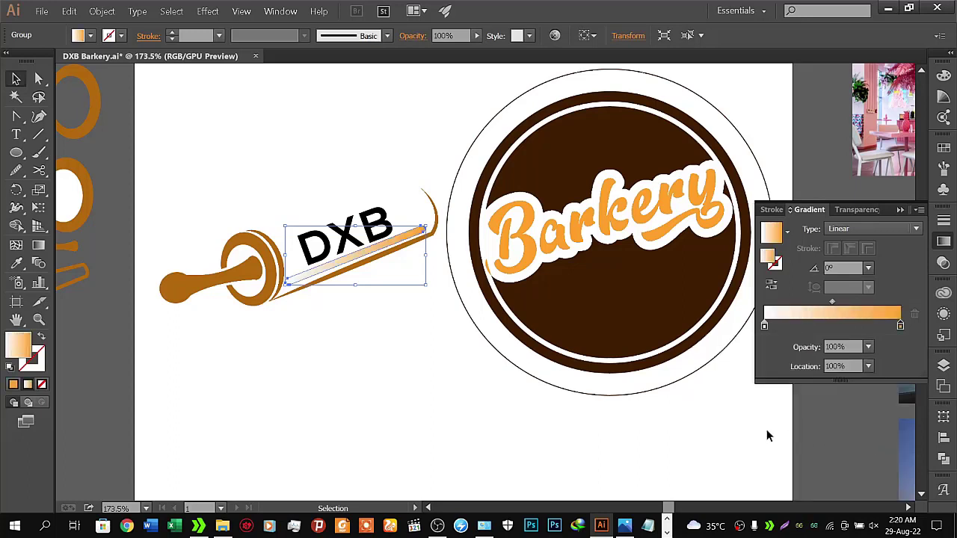
# Inspect the brown circle's fill colour in the Color Picker
pyautogui.click(384, 324)
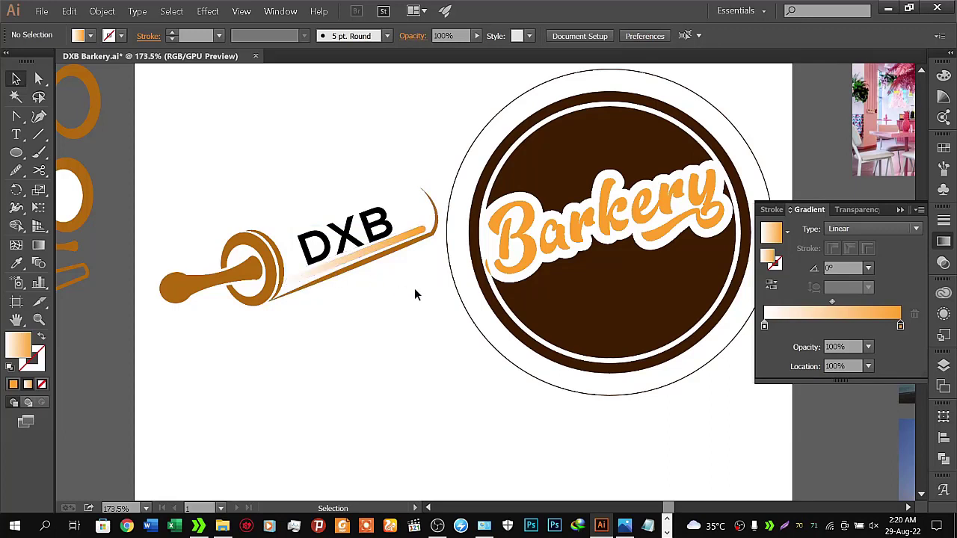
pyautogui.click(551, 311)
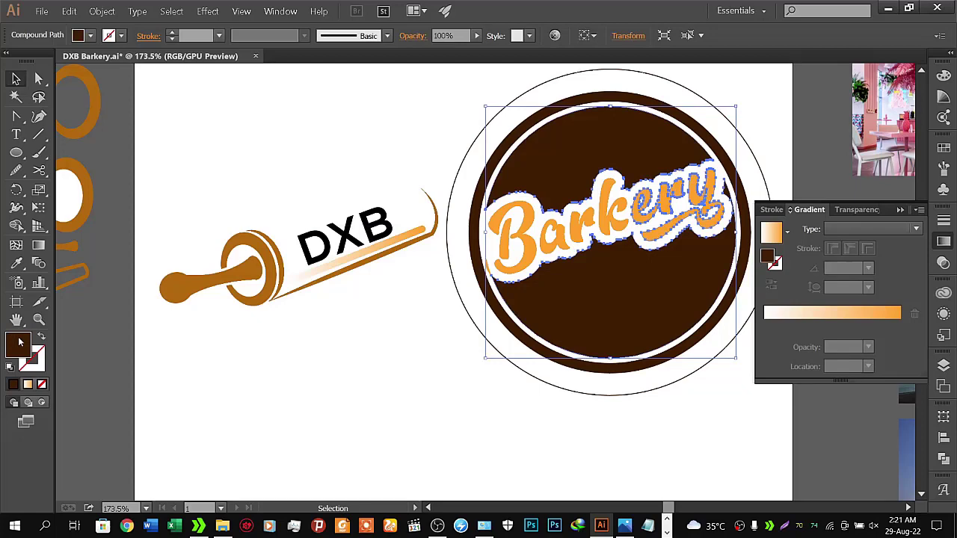
pyautogui.doubleClick(15, 341)
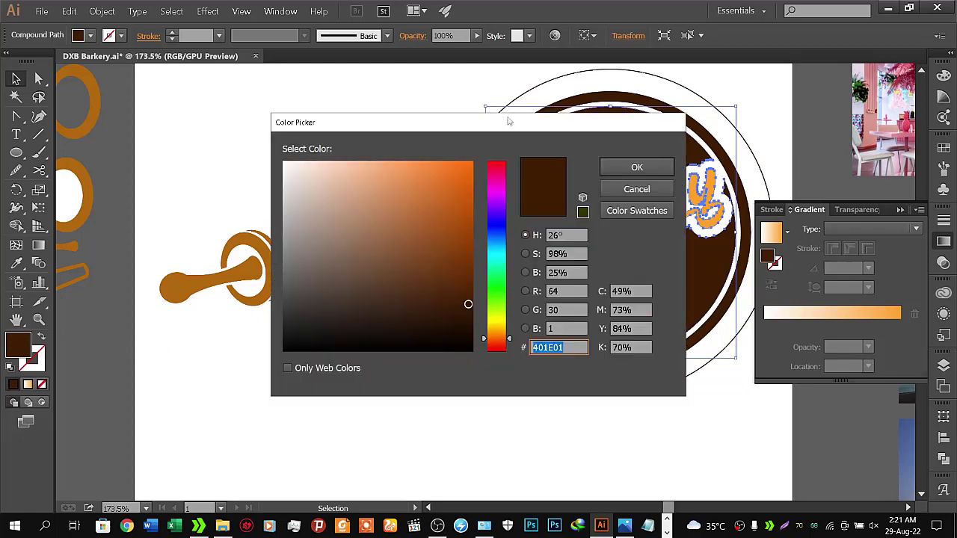
pyautogui.click(611, 167)
pyautogui.click(303, 320)
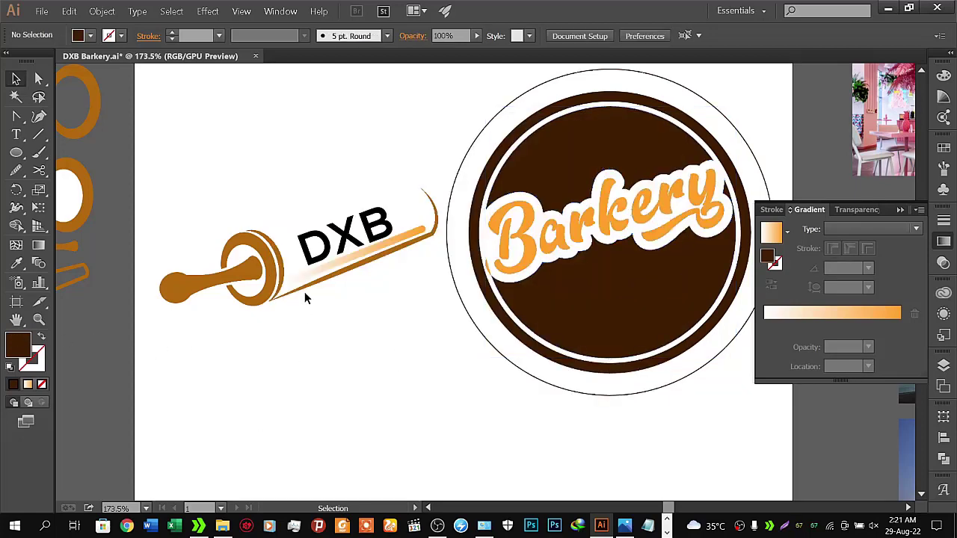
# Set the DXB bar gradient's left stop to dark brown 401E01 in RGB
pyautogui.click(299, 283)
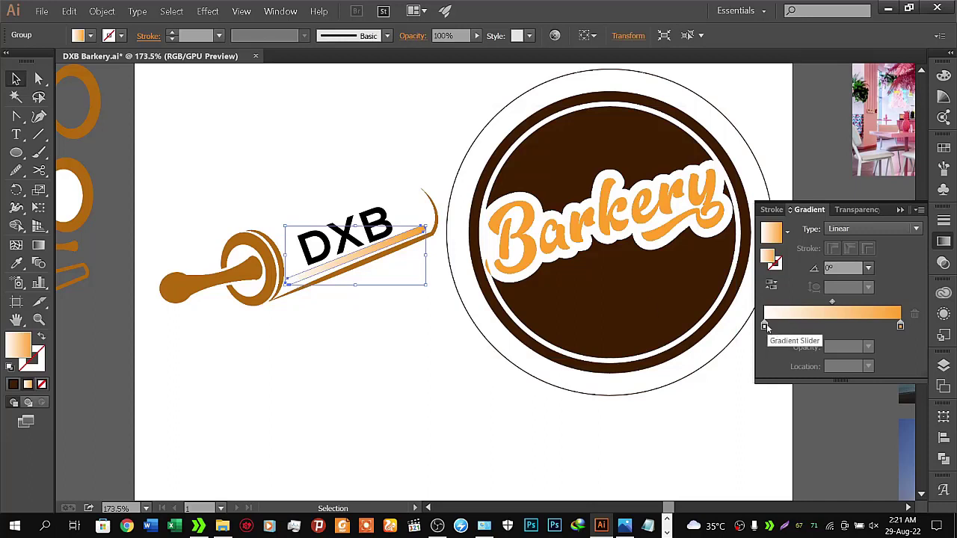
pyautogui.click(787, 231)
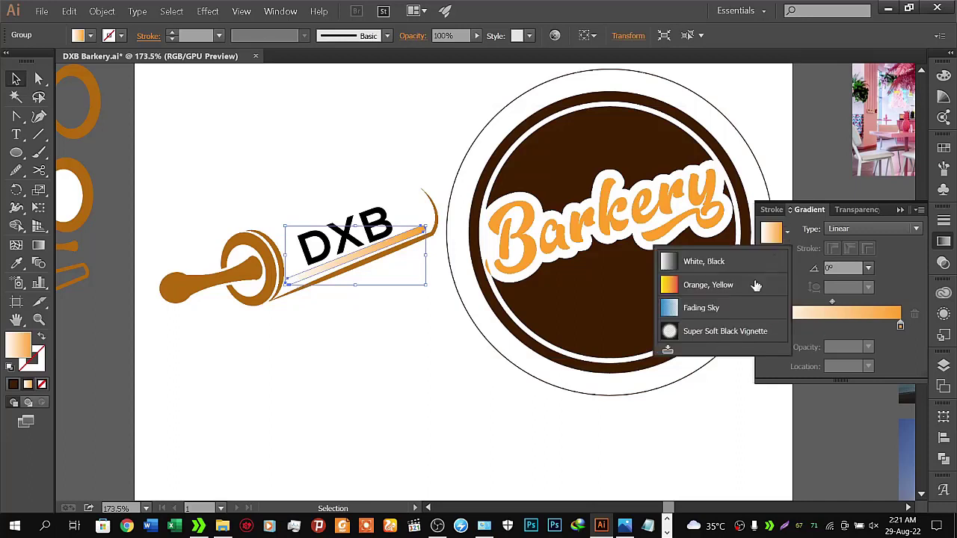
pyautogui.click(668, 350)
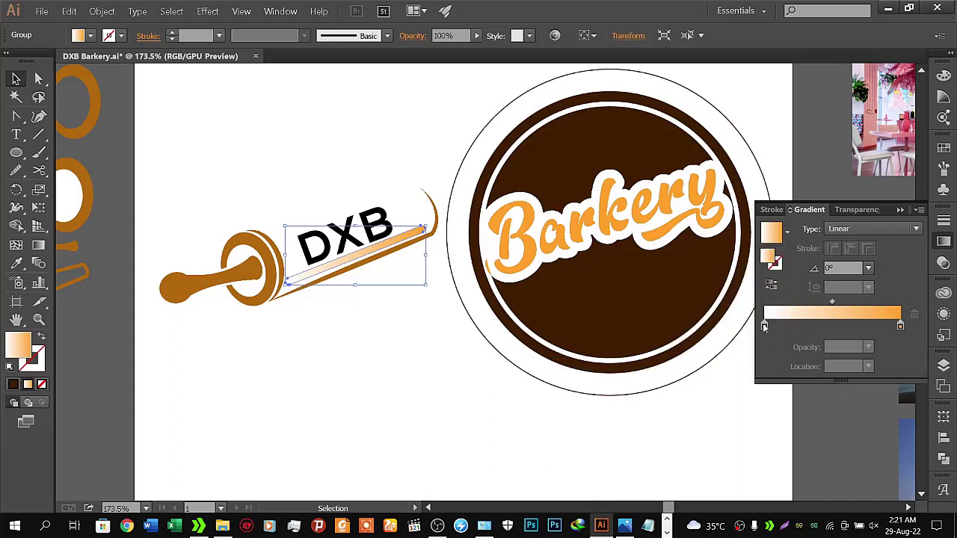
pyautogui.doubleClick(765, 327)
pyautogui.click(706, 405)
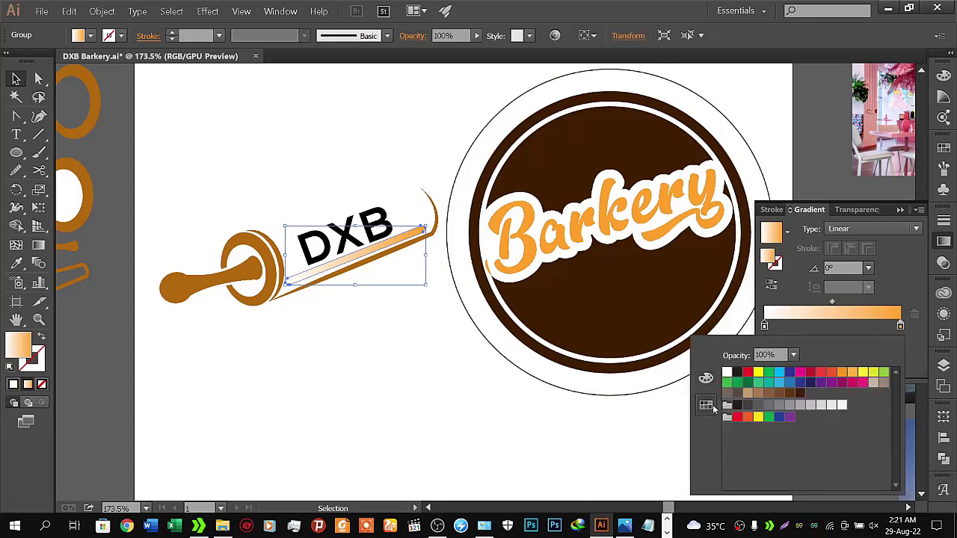
pyautogui.click(706, 378)
pyautogui.click(899, 341)
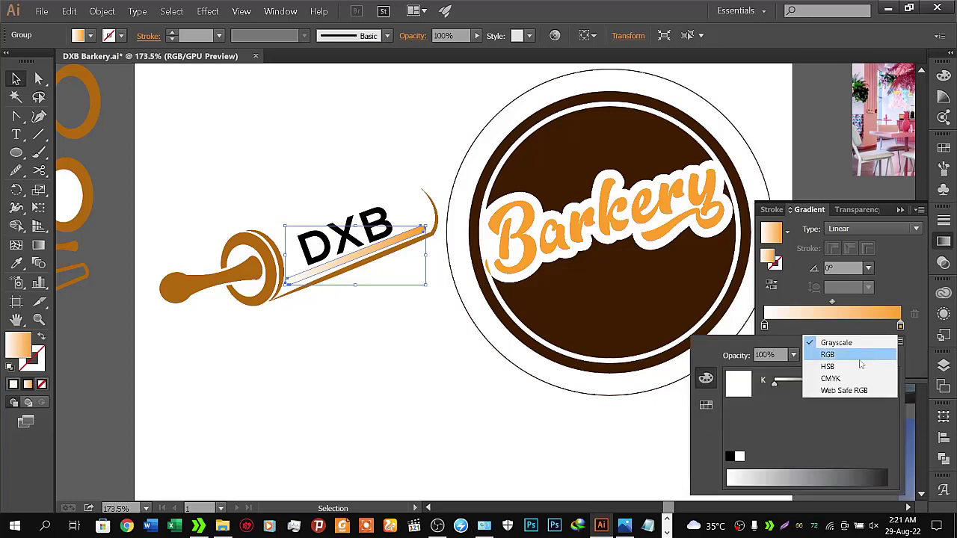
pyautogui.click(838, 354)
pyautogui.click(867, 453)
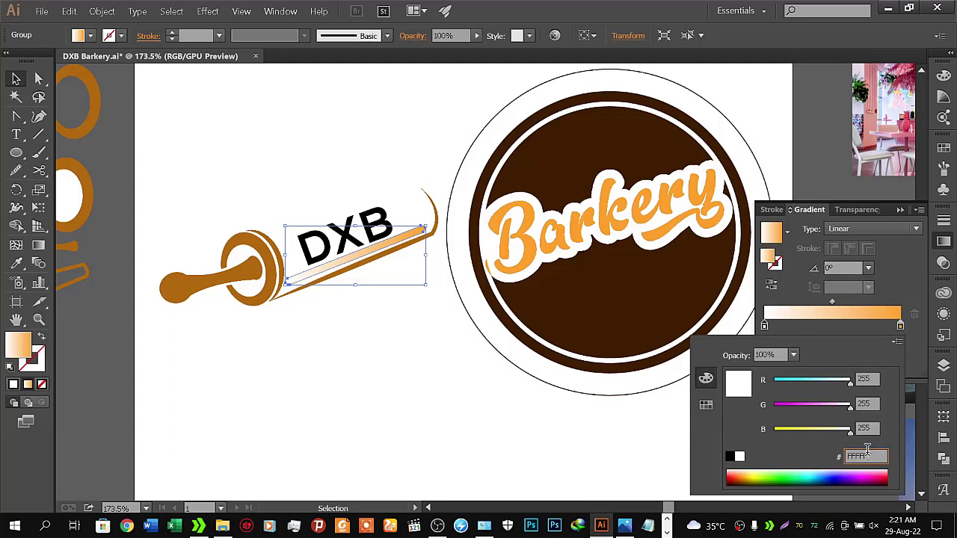
pyautogui.write('401E01')
pyautogui.press('Return')
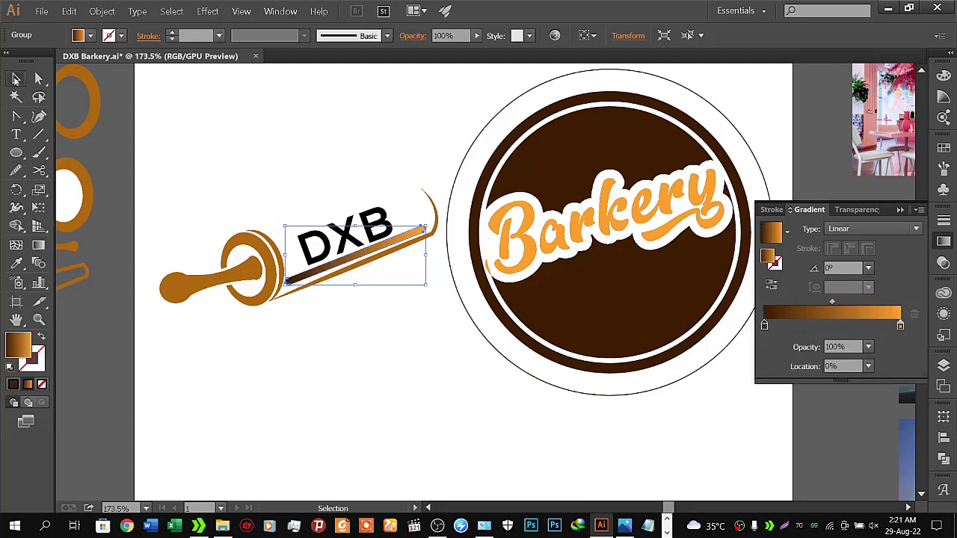
pyautogui.click(434, 348)
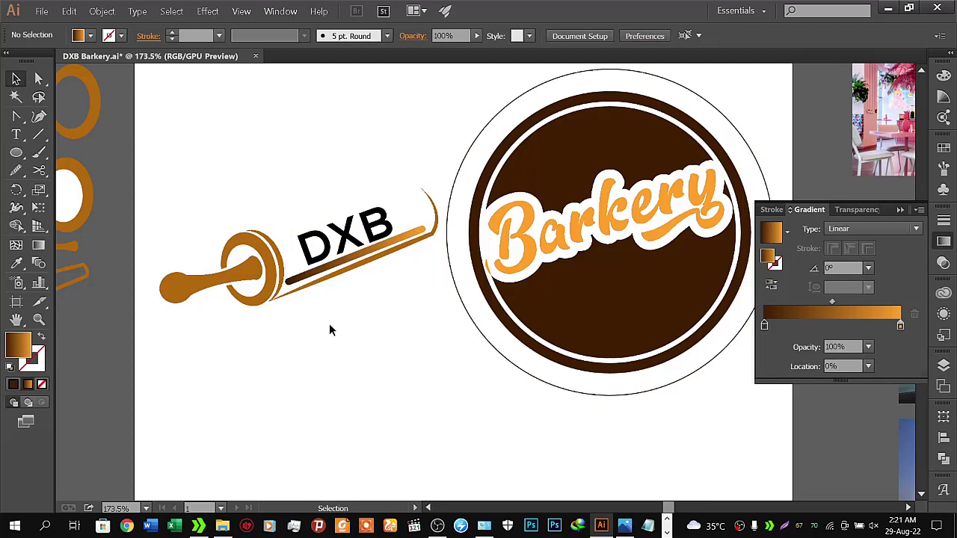
# Alt-drag the DXB rolling-pin group to place a duplicate beneath the original
pyautogui.moveTo(153, 153); pyautogui.dragTo(438, 327)
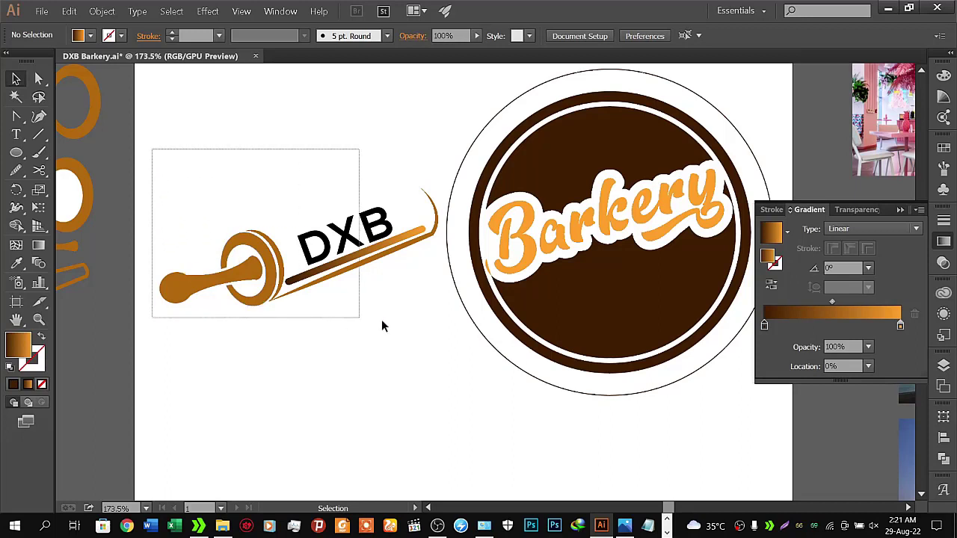
pyautogui.click(435, 326)
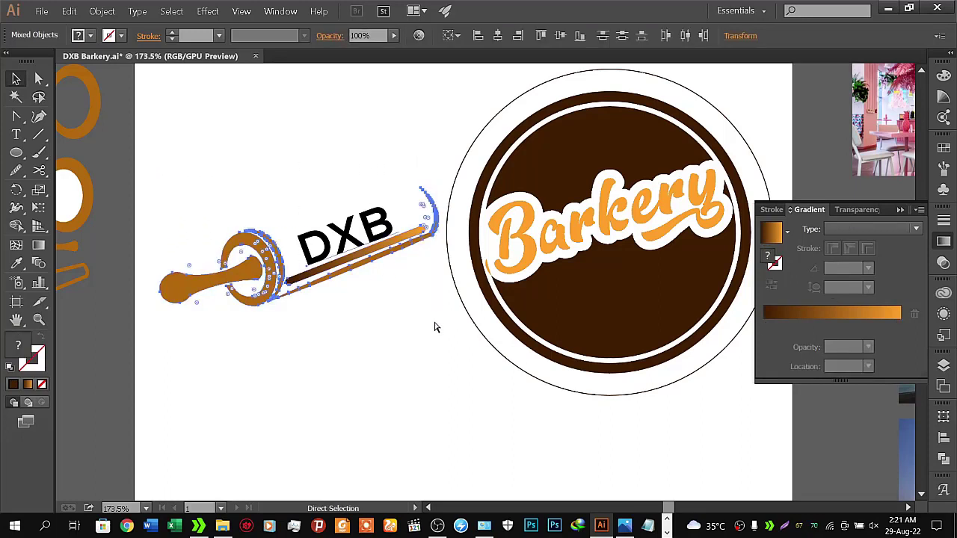
pyautogui.click(322, 273)
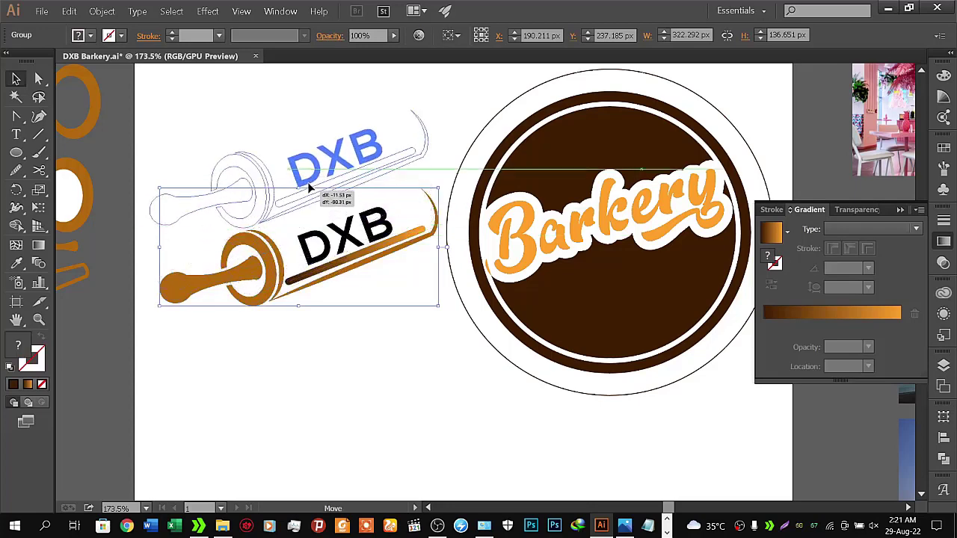
pyautogui.moveTo(322, 273)
pyautogui.mouseDown()
pyautogui.moveTo(320, 159)
pyautogui.moveTo(297, 272)
pyautogui.moveTo(309, 337)
pyautogui.mouseUp()
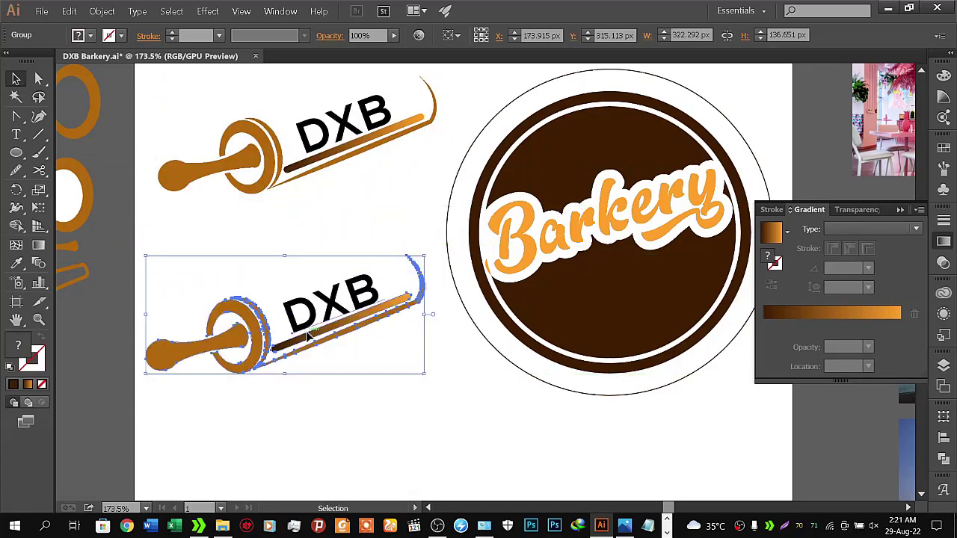
pyautogui.click(203, 208)
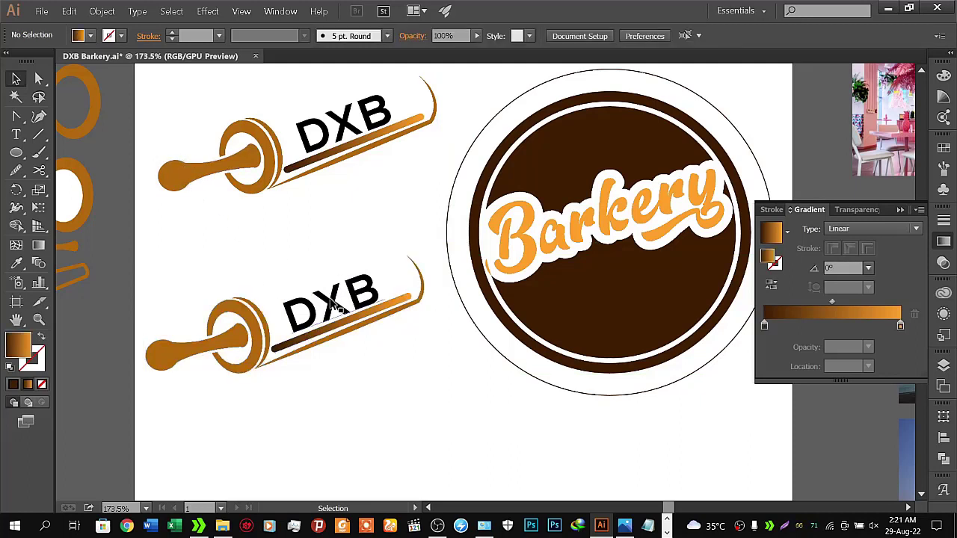
# Ungroup the lower rolling-pin copy and select its DXB text
pyautogui.click(334, 305)
pyautogui.rightClick(331, 300)
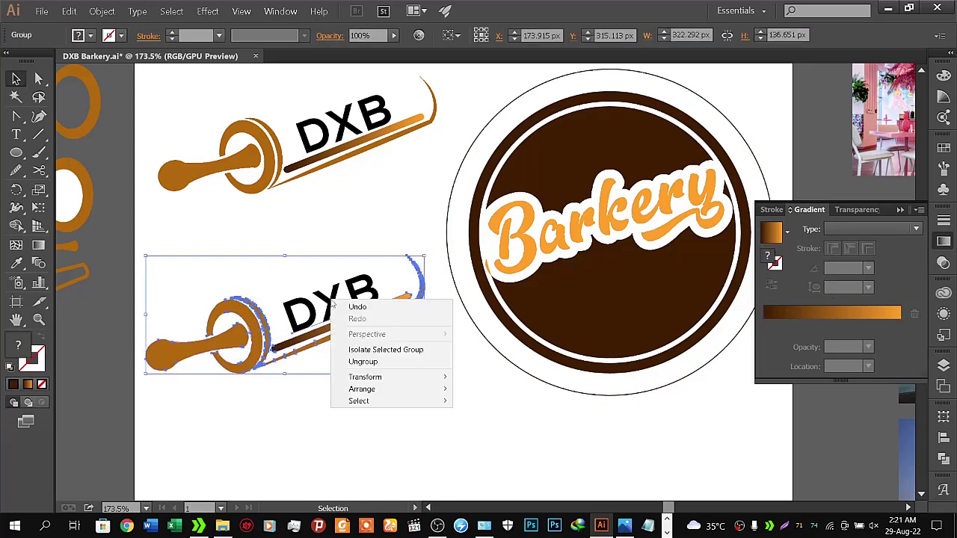
pyautogui.click(359, 362)
pyautogui.click(320, 424)
pyautogui.click(305, 306)
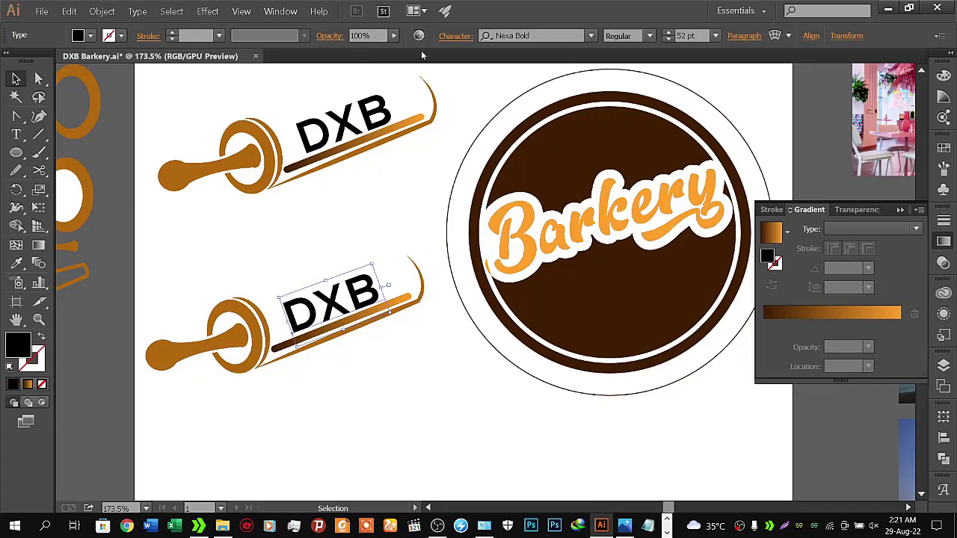
# Raise the lower DXB text's tracking to 119 in the Character panel
pyautogui.click(458, 38)
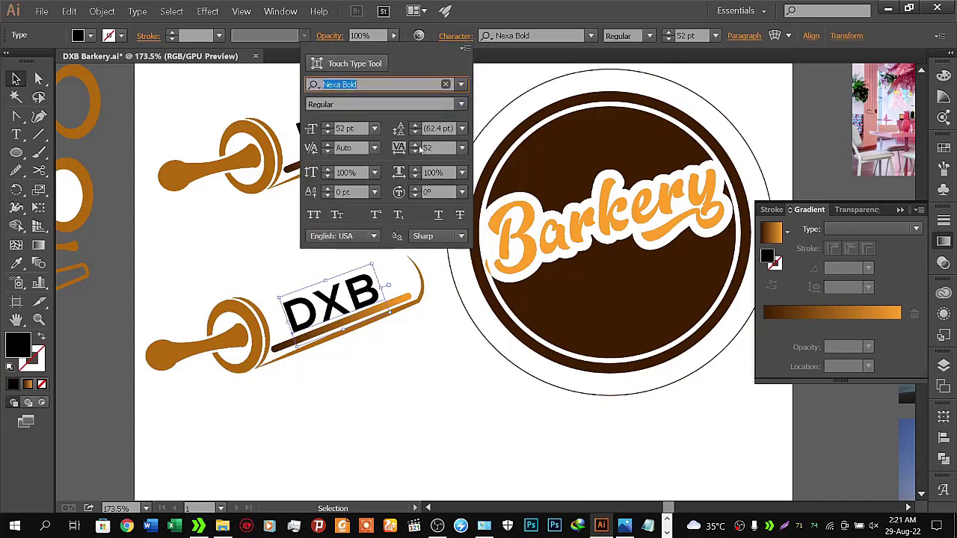
pyautogui.click(416, 145)
pyautogui.click(416, 145)
pyautogui.click(417, 145)
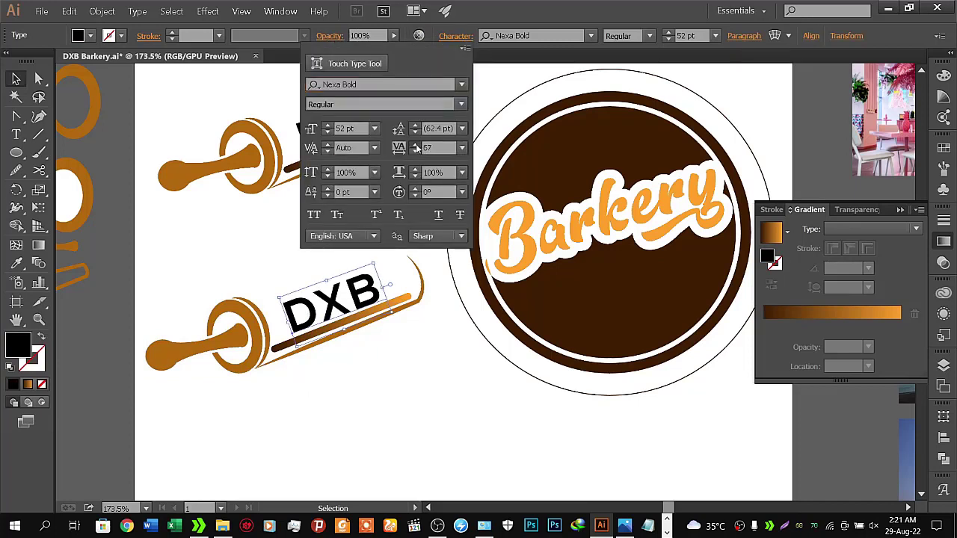
pyautogui.click(416, 145)
pyautogui.click(416, 145)
pyautogui.click(416, 145)
pyautogui.click(417, 145)
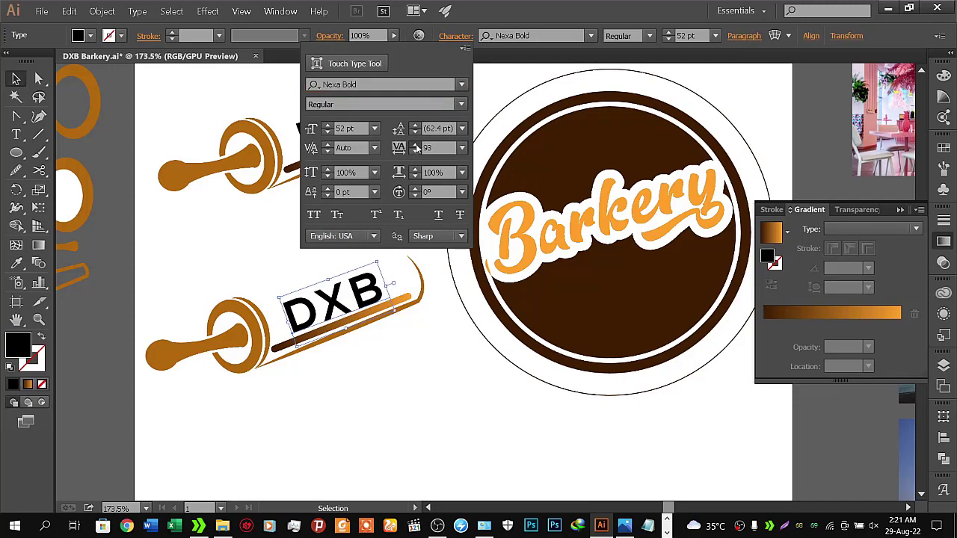
pyautogui.click(417, 145)
pyautogui.click(416, 145)
pyautogui.click(416, 145)
pyautogui.click(416, 145)
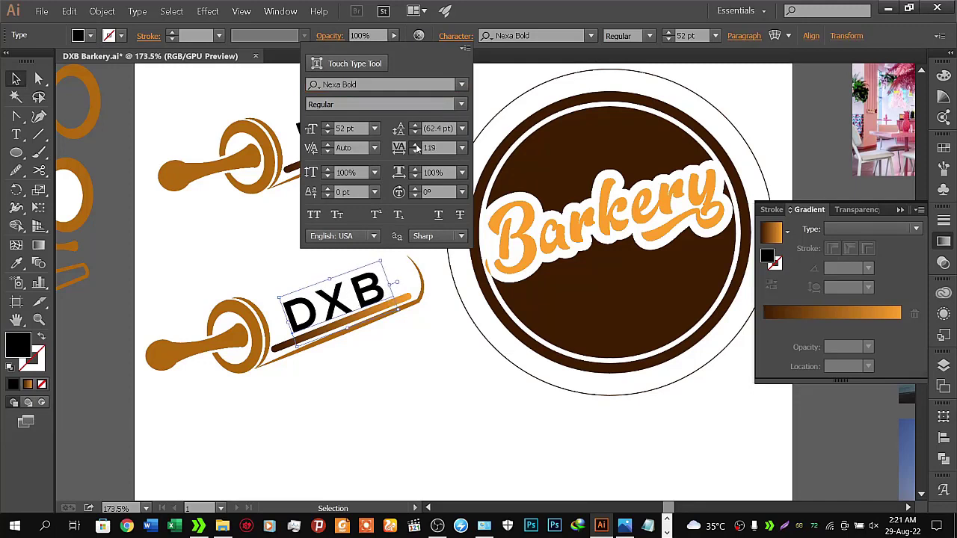
pyautogui.click(416, 145)
pyautogui.click(461, 421)
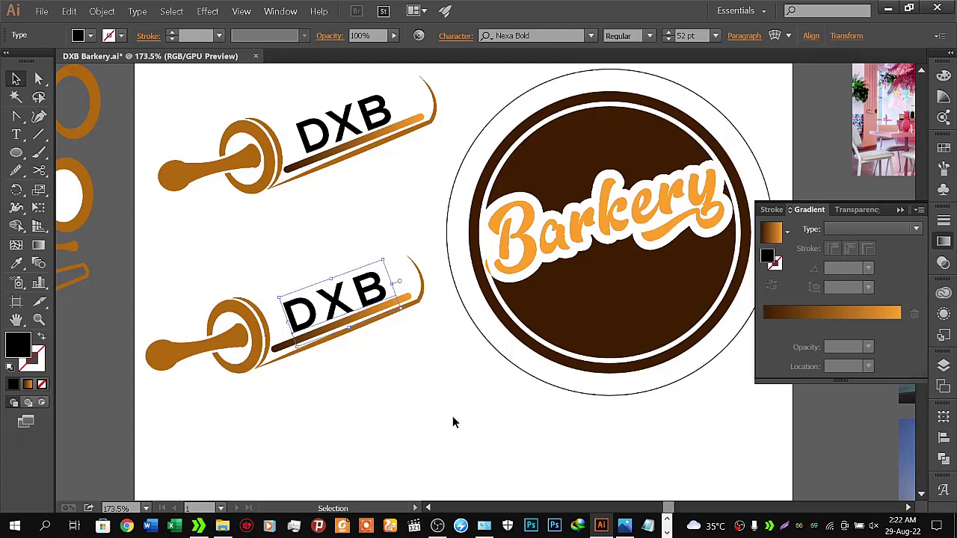
# Nudge the lower DXB text left and down along its bar
pyautogui.press('Left')
pyautogui.press('Left')
pyautogui.press('Down')
pyautogui.press('Left')
pyautogui.press('Down')
pyautogui.press('Left')
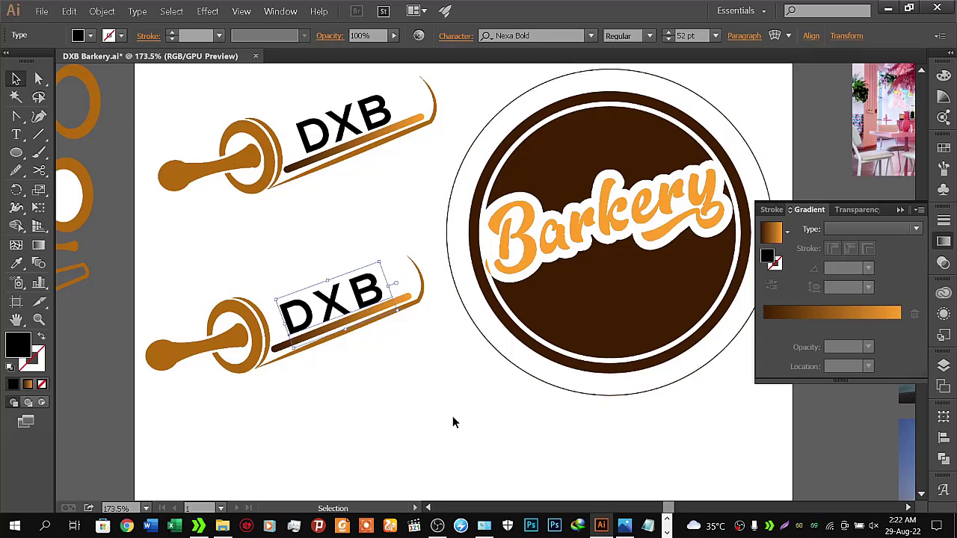
pyautogui.press('Left')
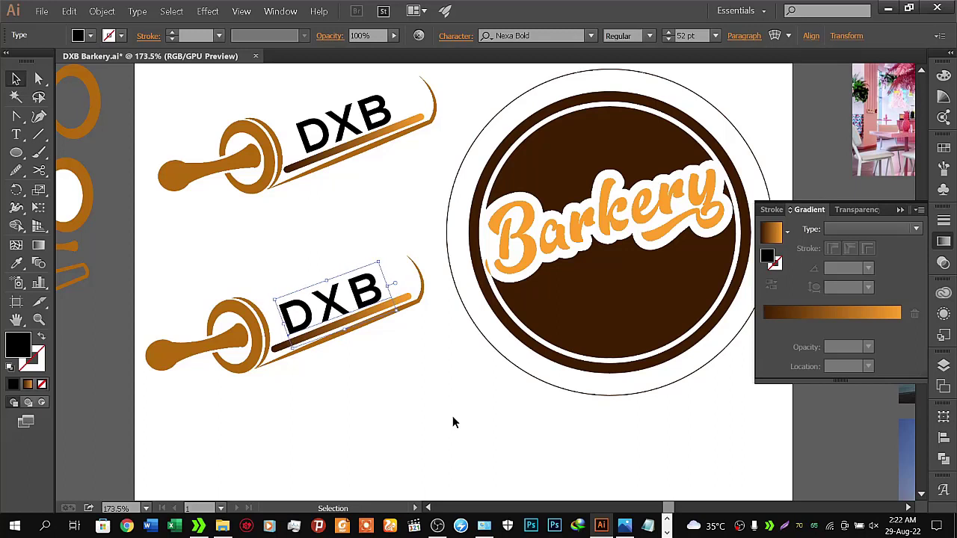
pyautogui.press('Down')
pyautogui.press('Left')
pyautogui.press('Down')
pyautogui.press('Left')
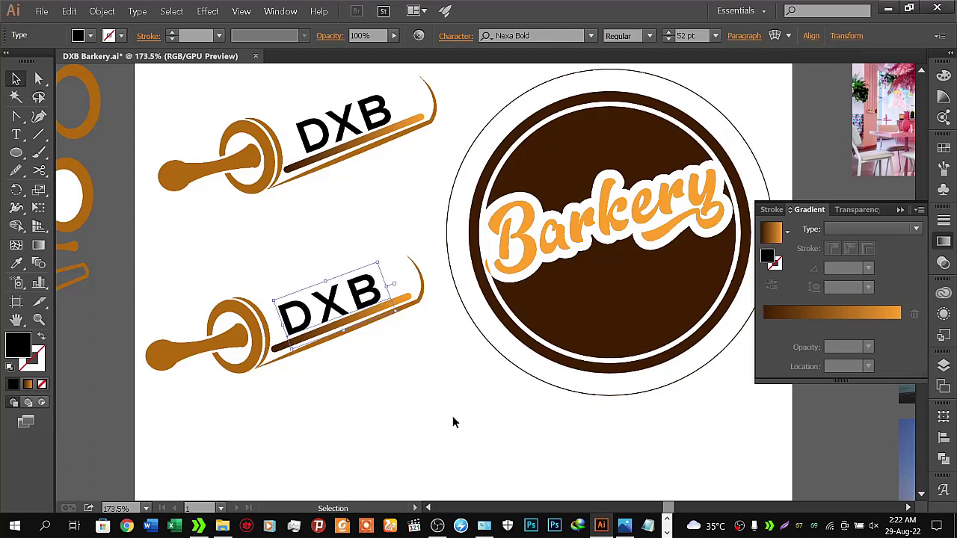
pyautogui.press('Down')
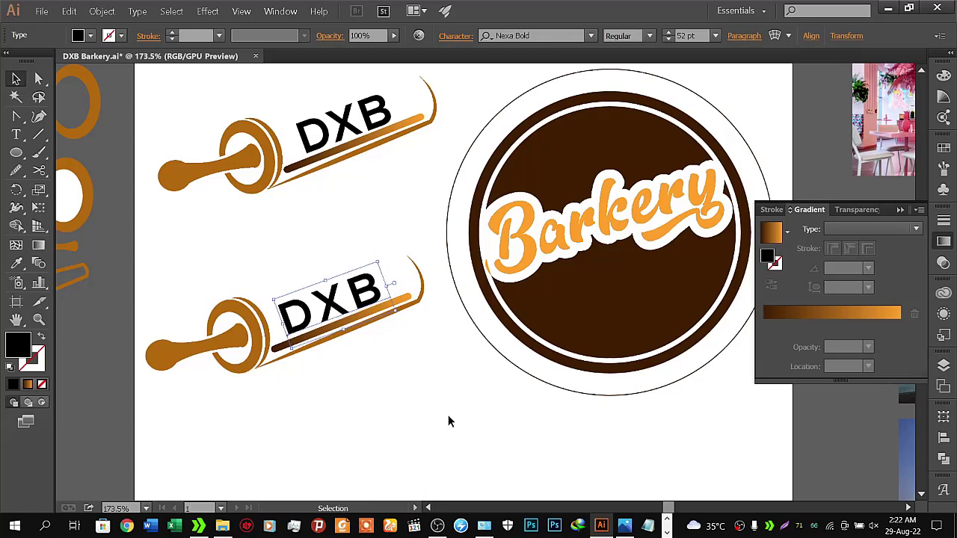
# Convert the lower DXB text into outlines
pyautogui.click(102, 11)
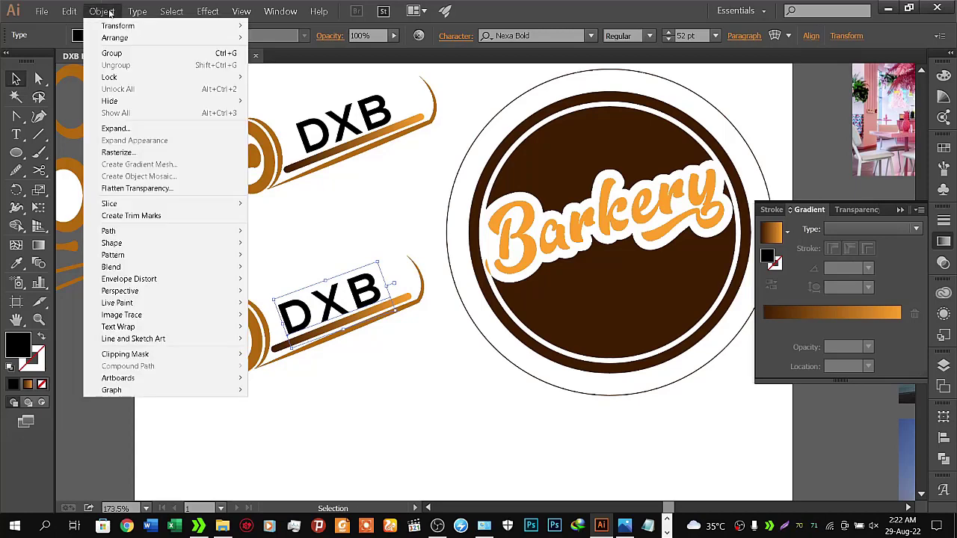
pyautogui.click(115, 127)
pyautogui.click(441, 345)
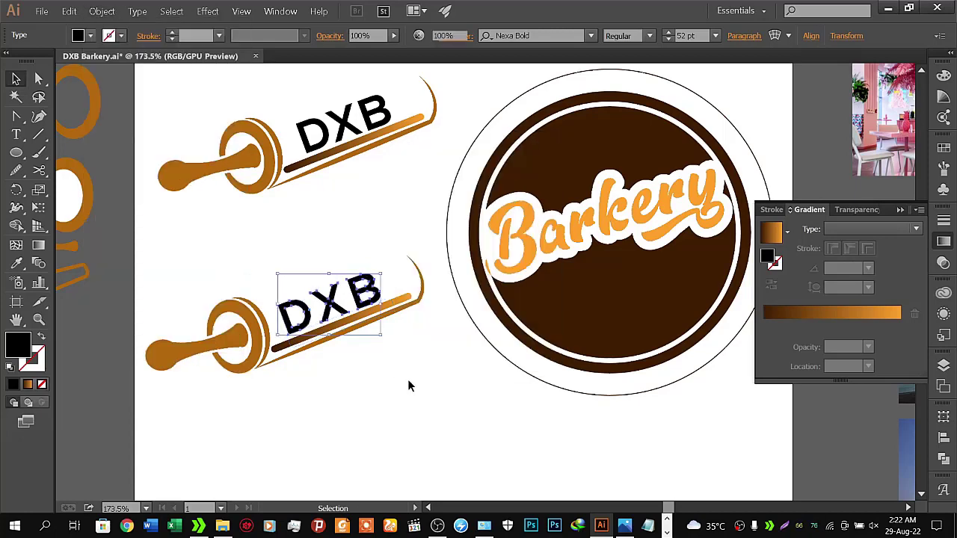
pyautogui.click(400, 383)
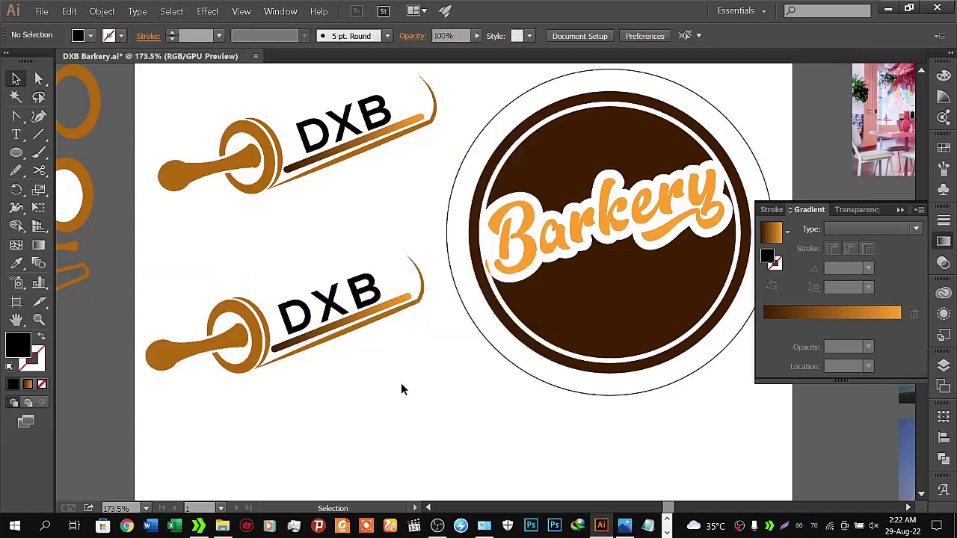
# Rotate the outlined DXB letters about 2–3° by dragging a corner handle
pyautogui.click(376, 293)
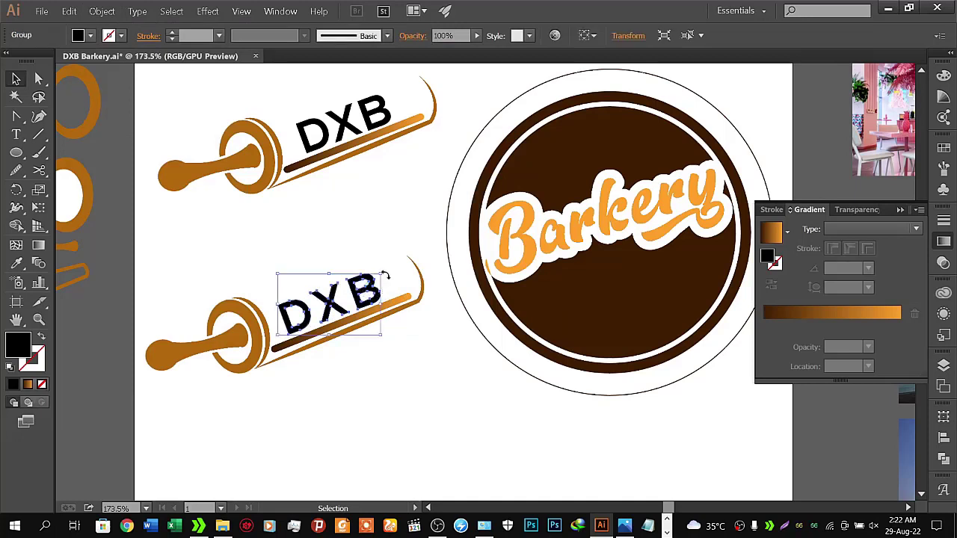
pyautogui.moveTo(384, 275); pyautogui.dragTo(385, 274)
pyautogui.click(403, 380)
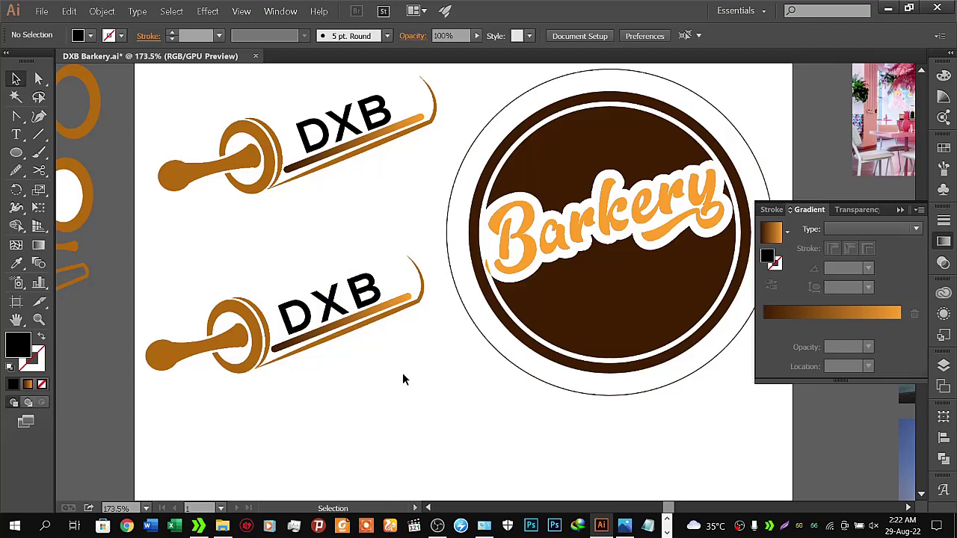
pyautogui.click(380, 299)
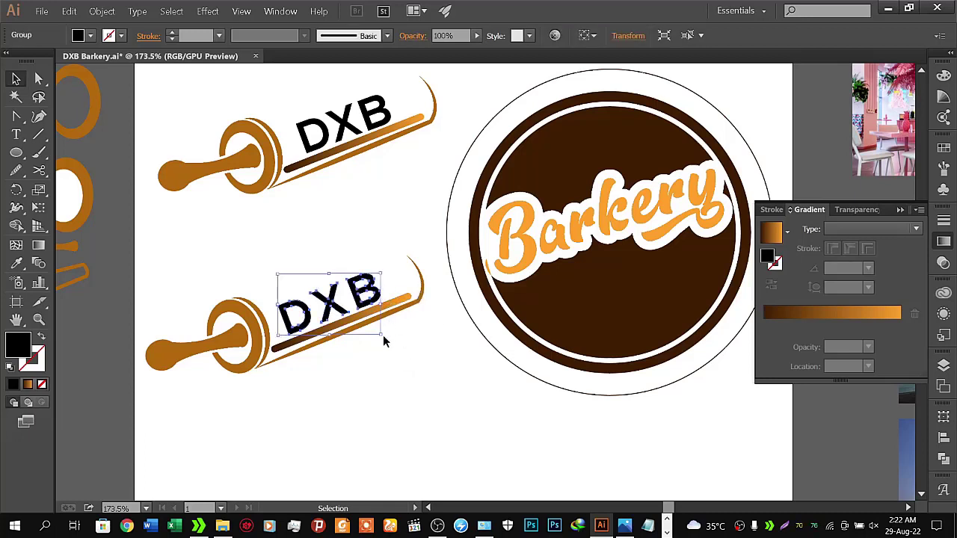
pyautogui.moveTo(382, 338); pyautogui.dragTo(383, 339)
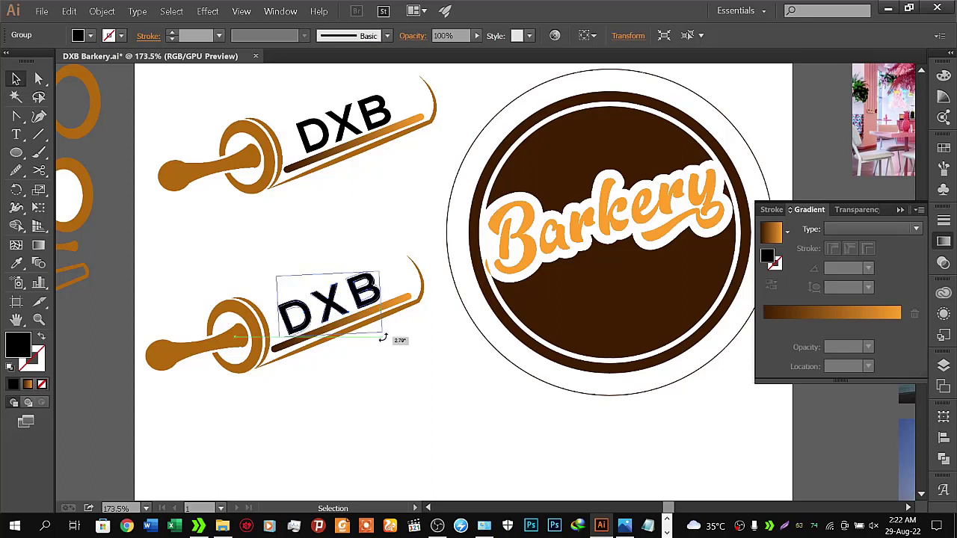
pyautogui.moveTo(382, 338); pyautogui.dragTo(382, 339)
pyautogui.click(382, 364)
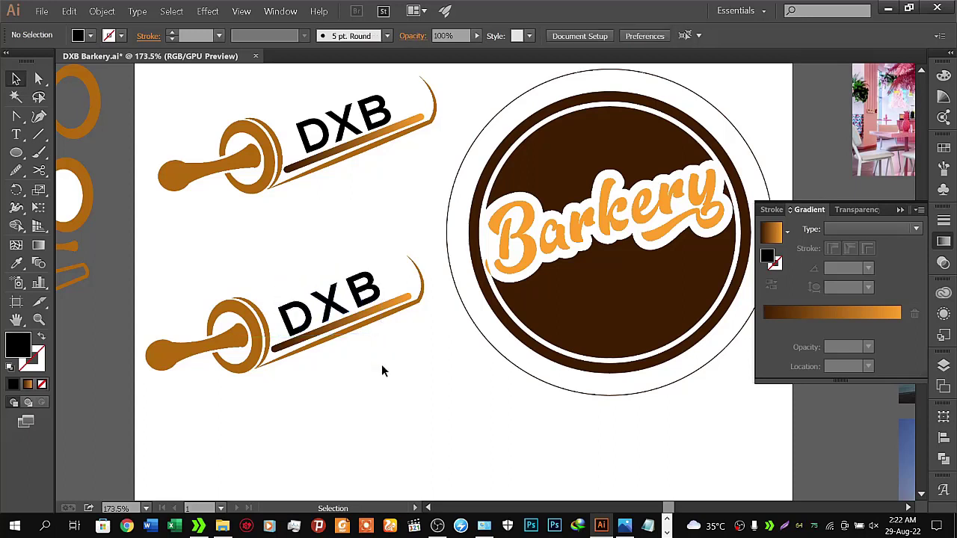
pyautogui.click(372, 306)
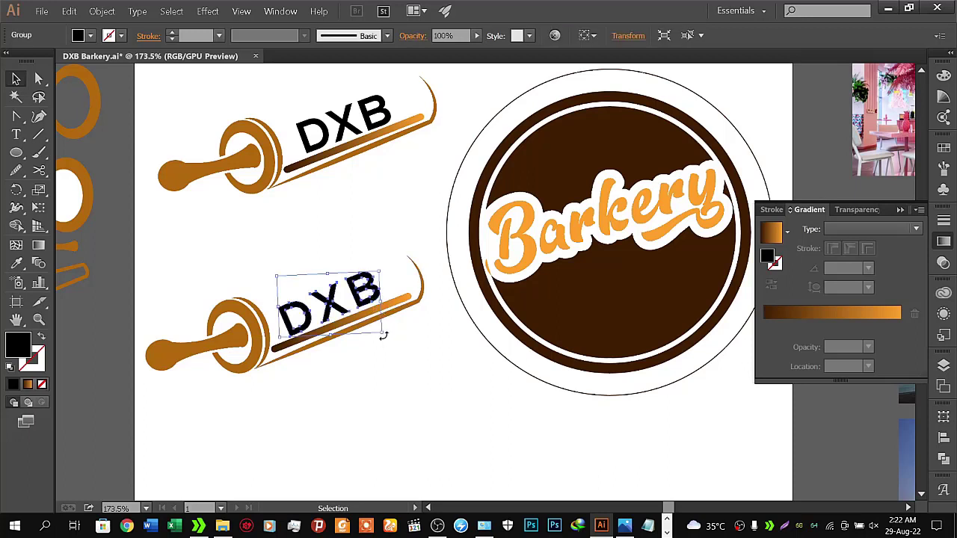
pyautogui.moveTo(384, 335); pyautogui.dragTo(382, 343)
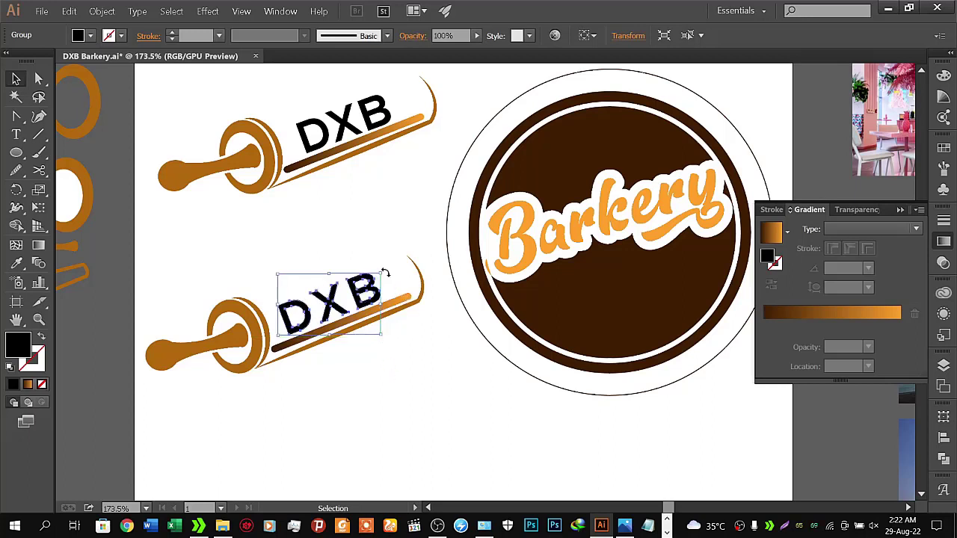
pyautogui.moveTo(385, 273); pyautogui.dragTo(385, 272)
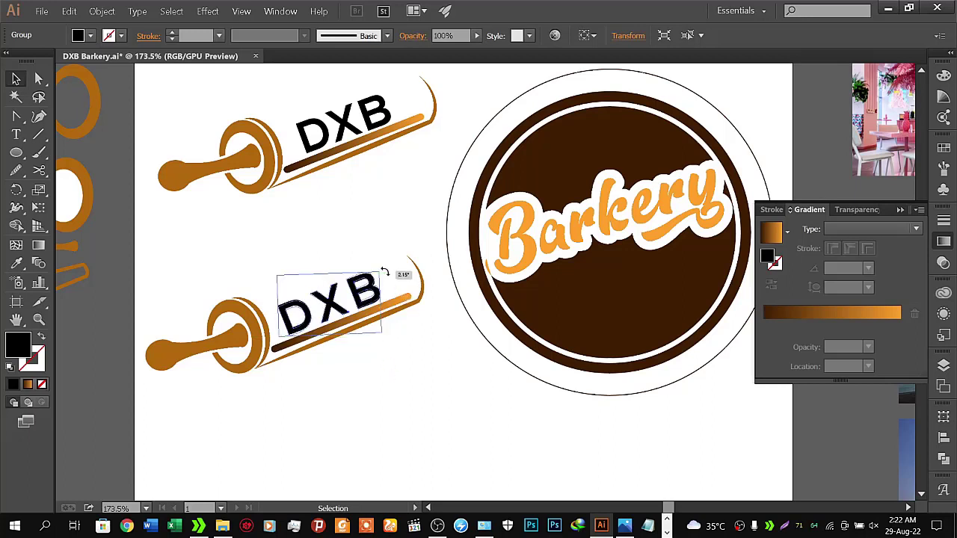
pyautogui.click(397, 404)
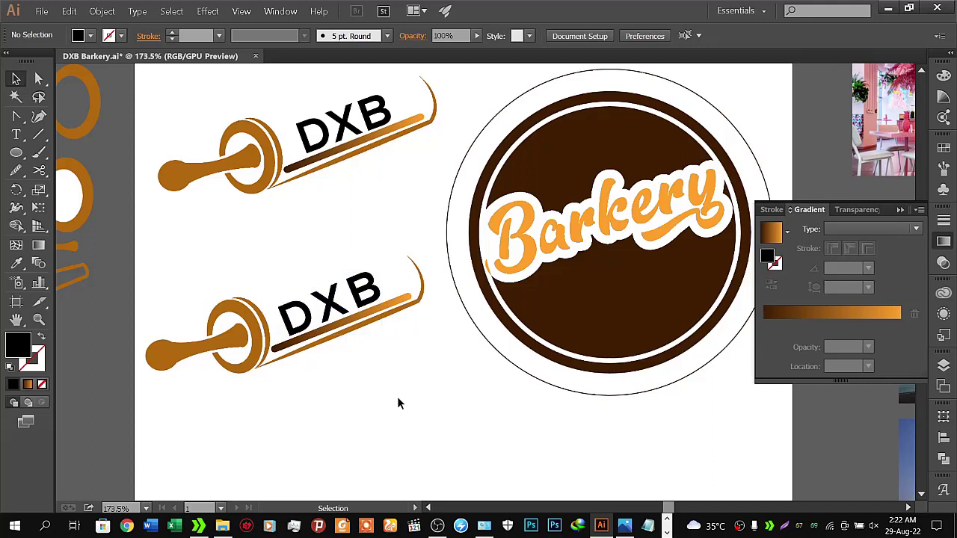
# Apply an extra -1° rotation to the lower DXB lettering using Transform > Rotate with Preview
pyautogui.click(374, 293)
pyautogui.rightClick(374, 296)
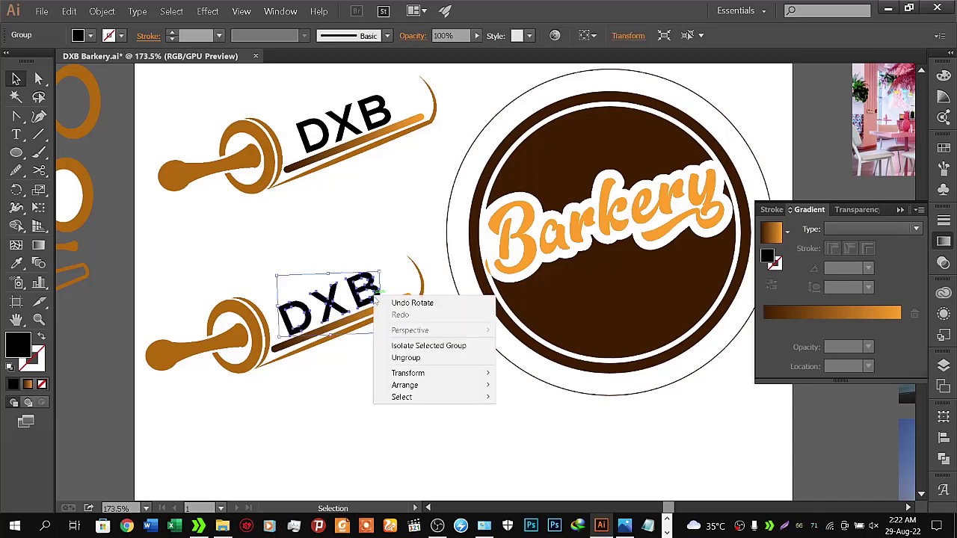
pyautogui.moveTo(407, 373)
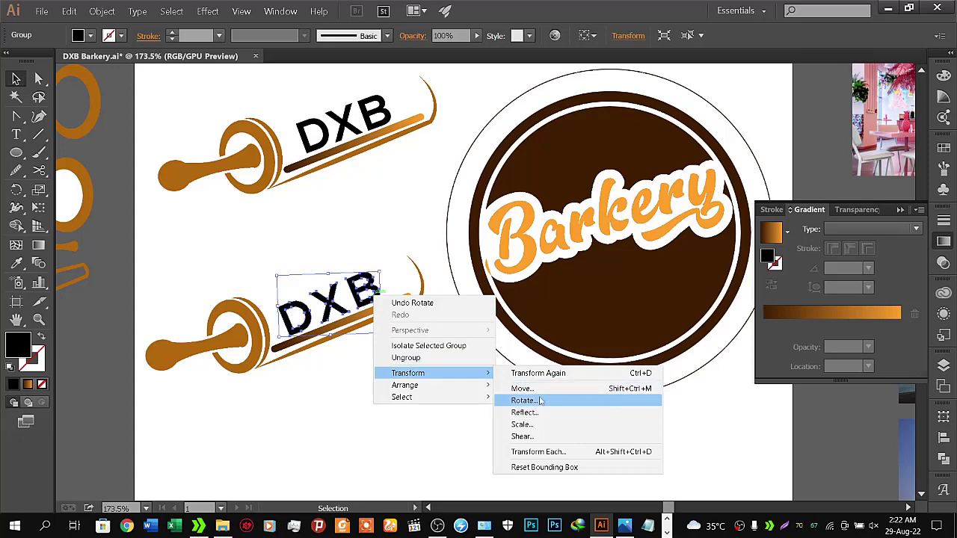
pyautogui.click(523, 401)
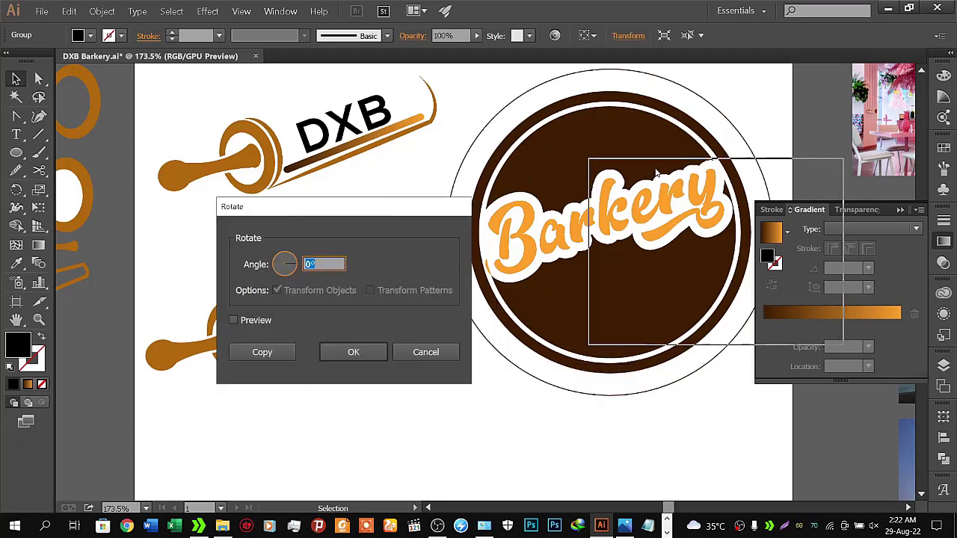
pyautogui.moveTo(284, 211); pyautogui.dragTo(656, 172)
pyautogui.click(605, 281)
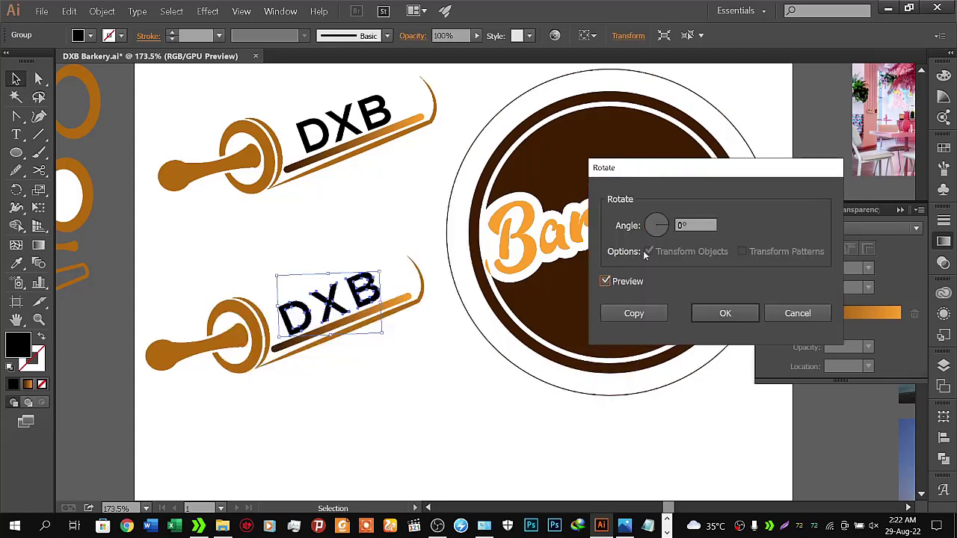
pyautogui.click(683, 227)
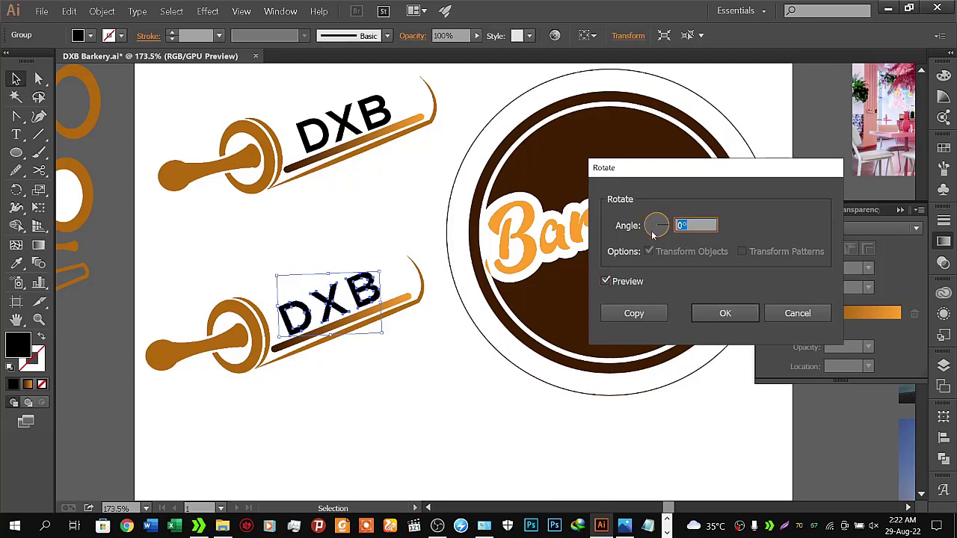
pyautogui.press('Down')
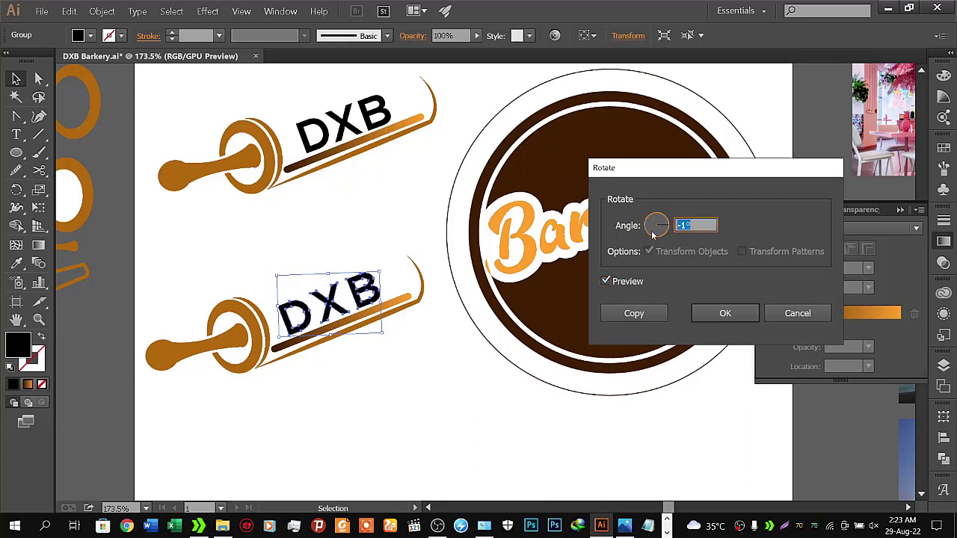
pyautogui.click(697, 310)
pyautogui.click(318, 472)
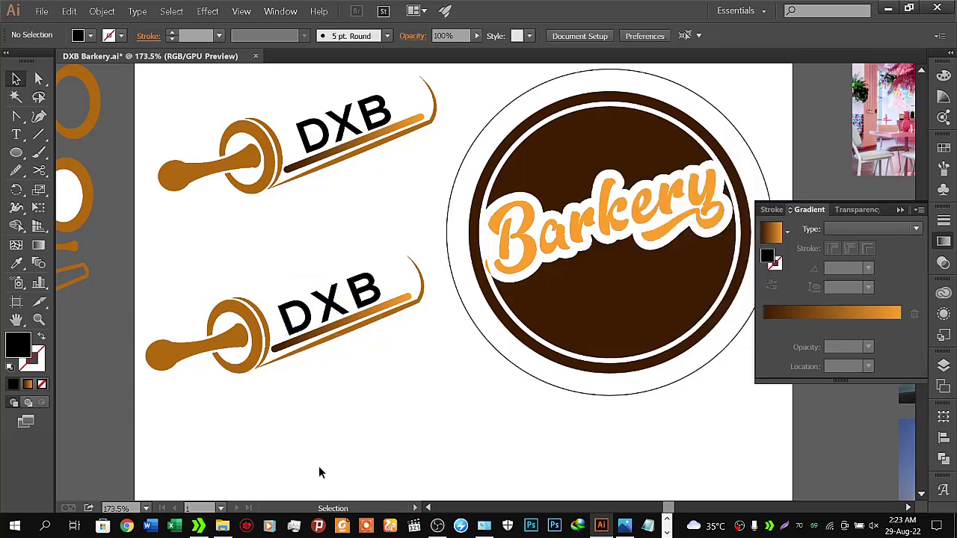
# Marquee-select the lower logo and apply the white-to-orange gradient swatch as its fill
pyautogui.click(302, 342)
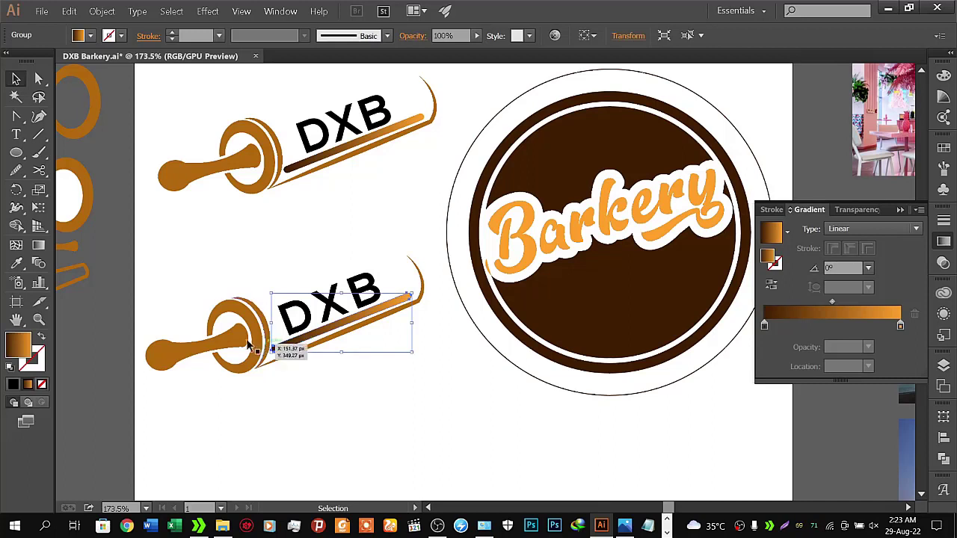
pyautogui.click(233, 341)
pyautogui.click(279, 397)
pyautogui.click(309, 325)
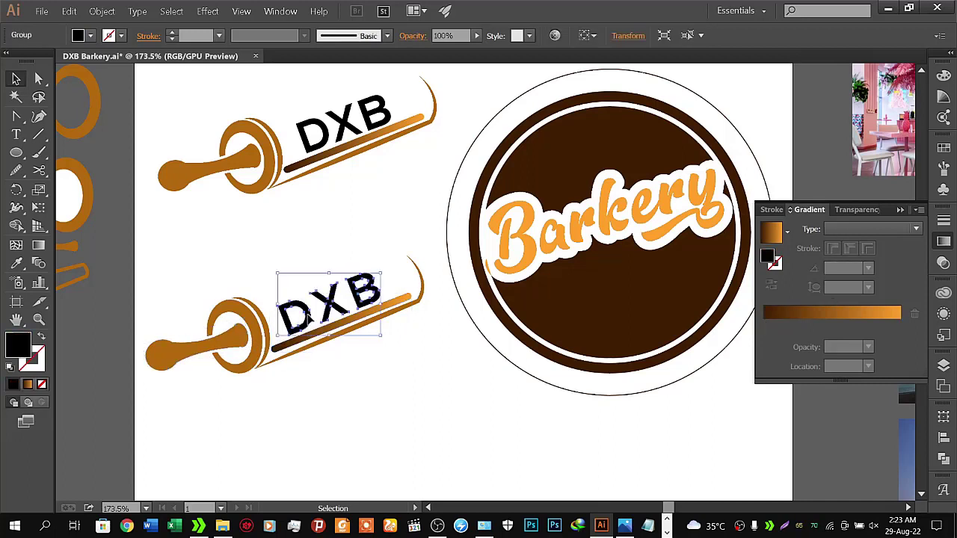
pyautogui.moveTo(162, 260); pyautogui.dragTo(420, 371)
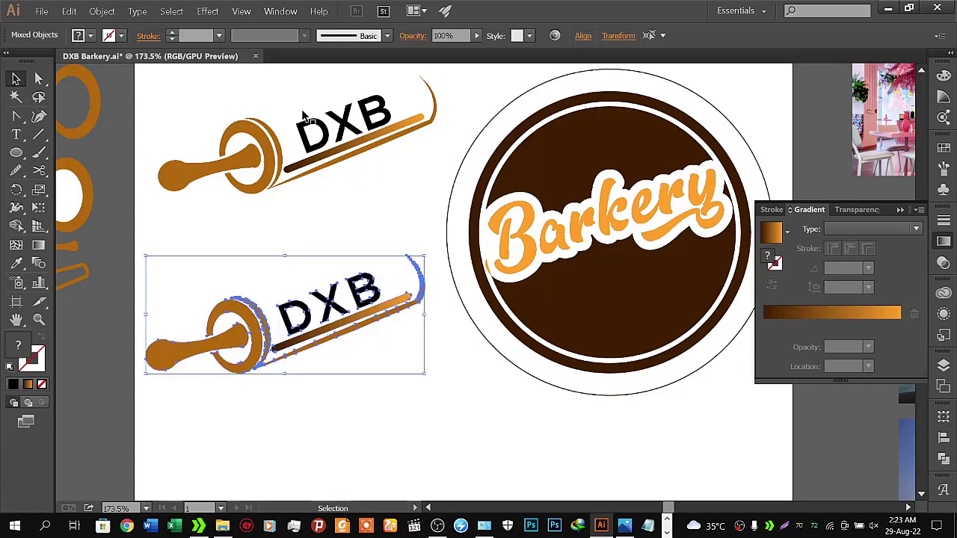
pyautogui.click(91, 36)
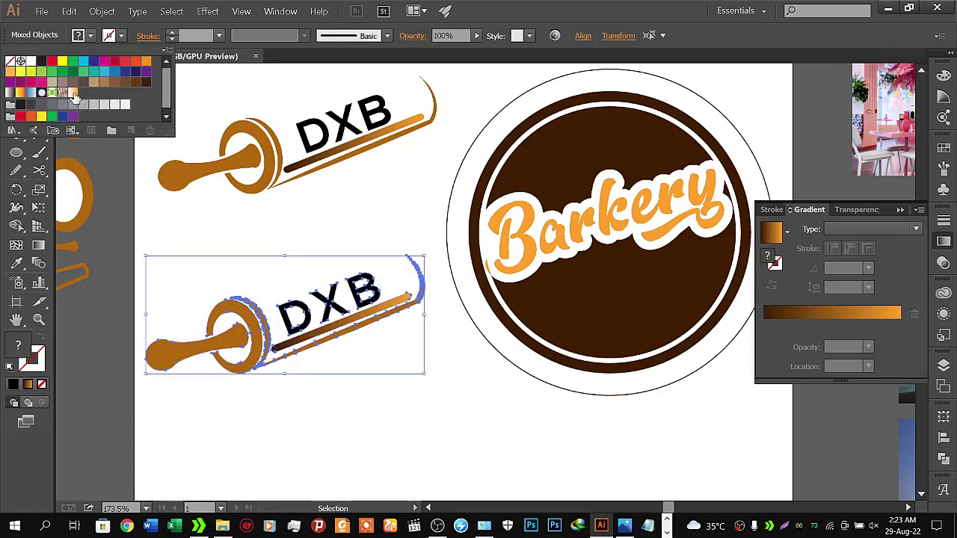
pyautogui.click(73, 93)
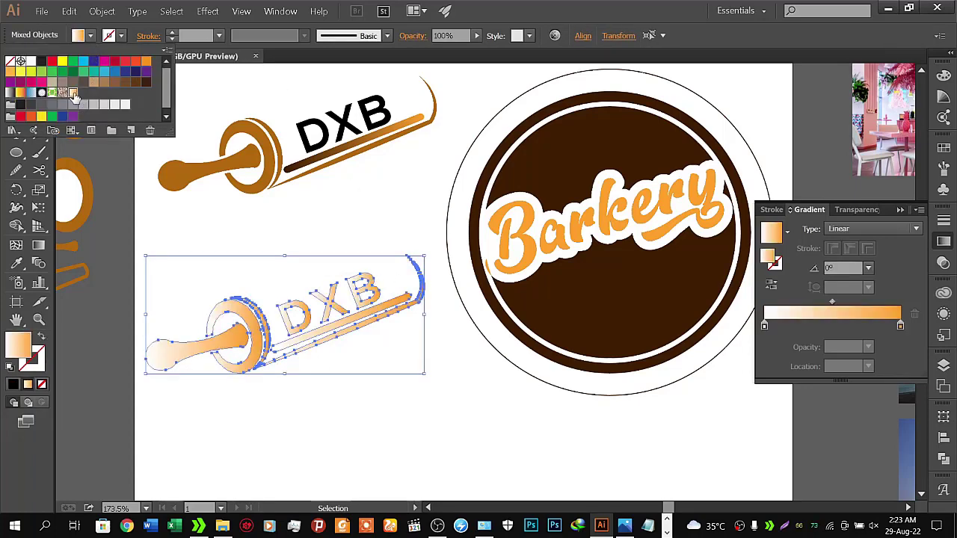
# Reselect the whole lower logo and collapse the Gradient panel
pyautogui.click(788, 233)
pyautogui.click(562, 421)
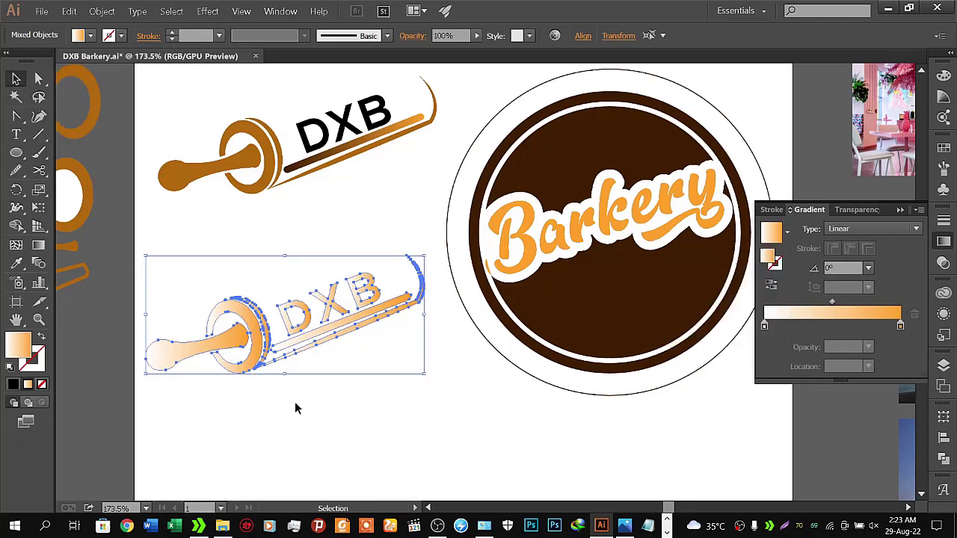
pyautogui.click(182, 412)
pyautogui.click(243, 343)
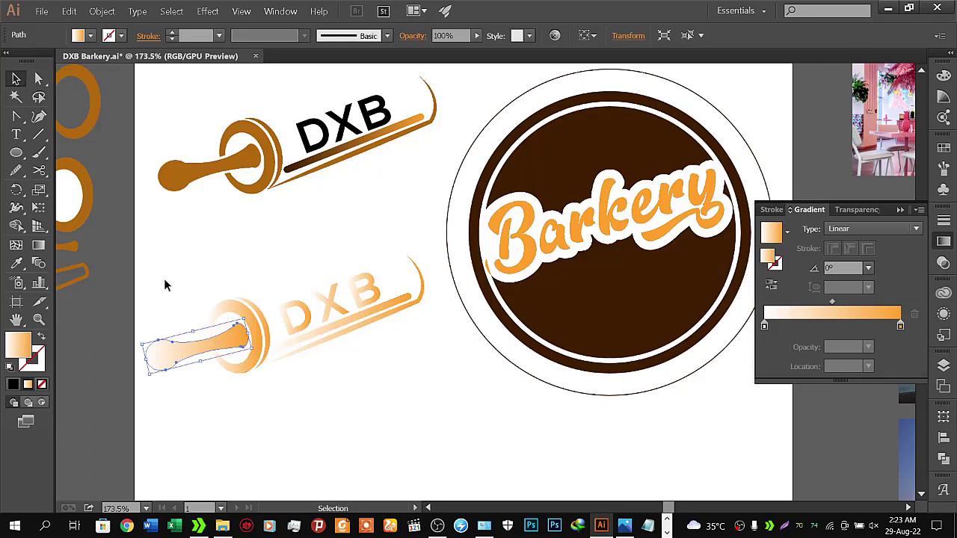
pyautogui.moveTo(153, 263); pyautogui.dragTo(430, 382)
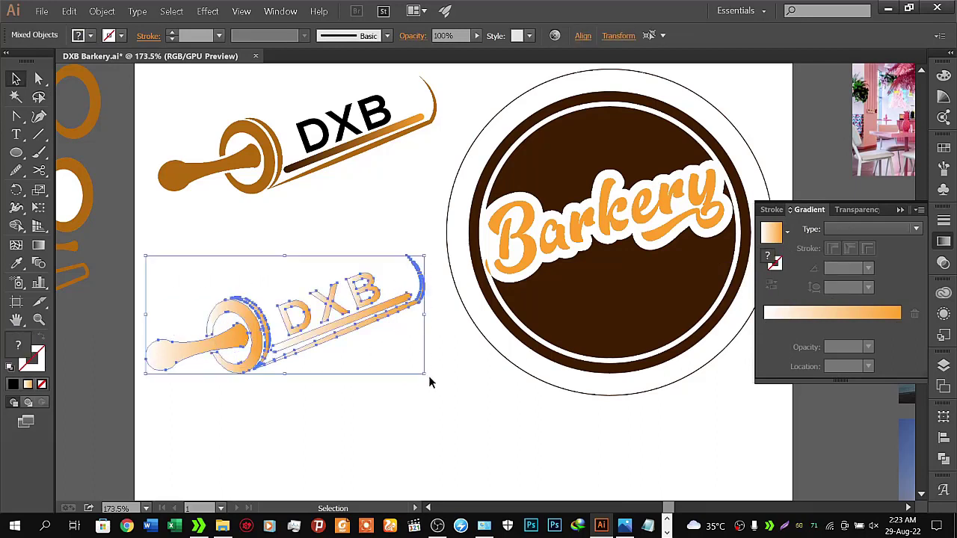
pyautogui.click(901, 211)
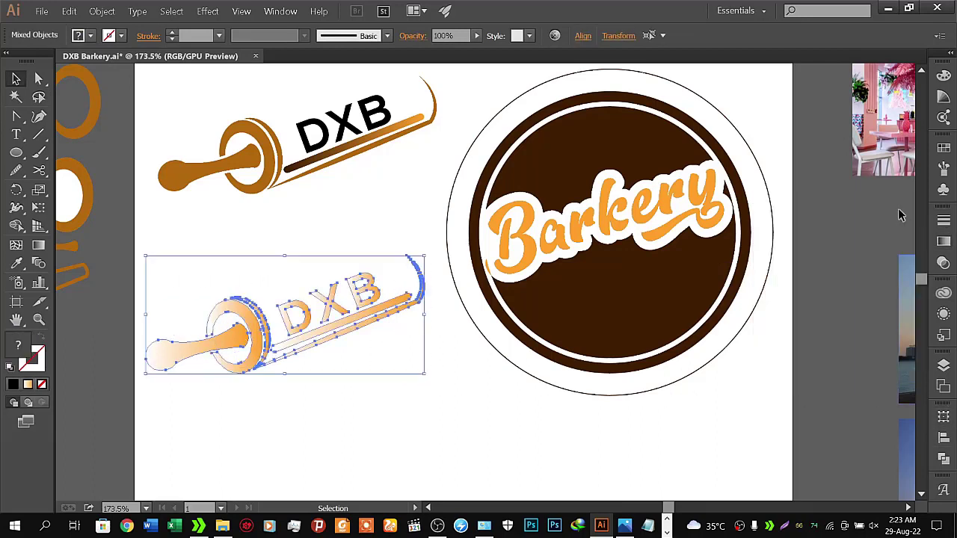
# Merge the lower rolling-pin parts into one shape with Pathfinder Unite
pyautogui.click(945, 440)
pyautogui.click(943, 458)
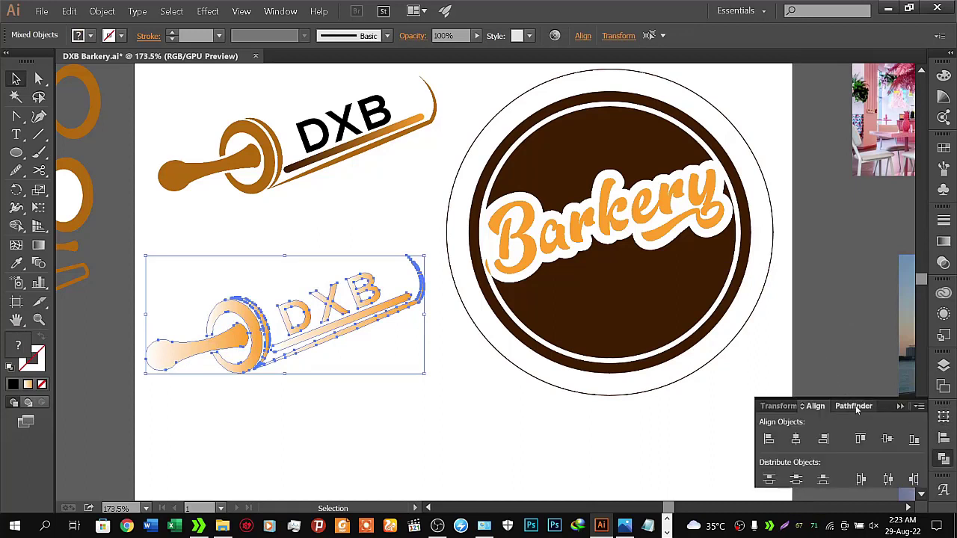
pyautogui.click(768, 441)
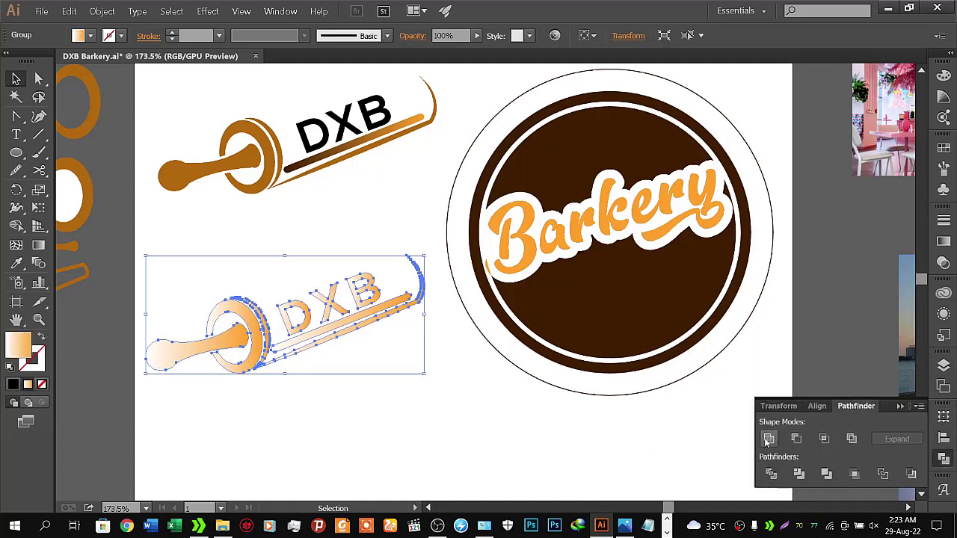
pyautogui.click(433, 464)
# Drag the faded rolling-pin onto the brown circle below Barkery and nudge it
pyautogui.click(257, 357)
pyautogui.moveTo(257, 356)
pyautogui.mouseDown()
pyautogui.moveTo(583, 335)
pyautogui.moveTo(507, 318)
pyautogui.moveTo(454, 332)
pyautogui.mouseUp()
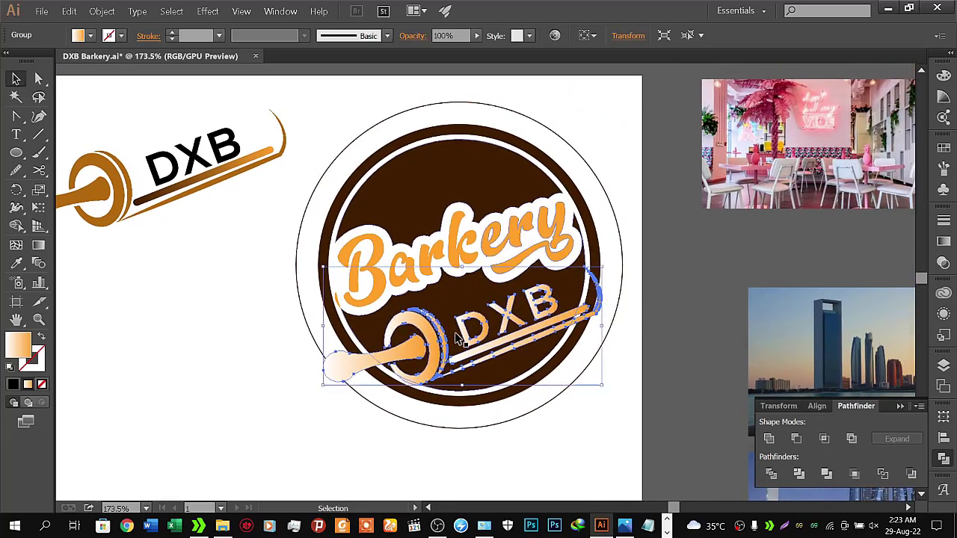
pyautogui.press('Left')
pyautogui.press('Left')
pyautogui.press('Up')
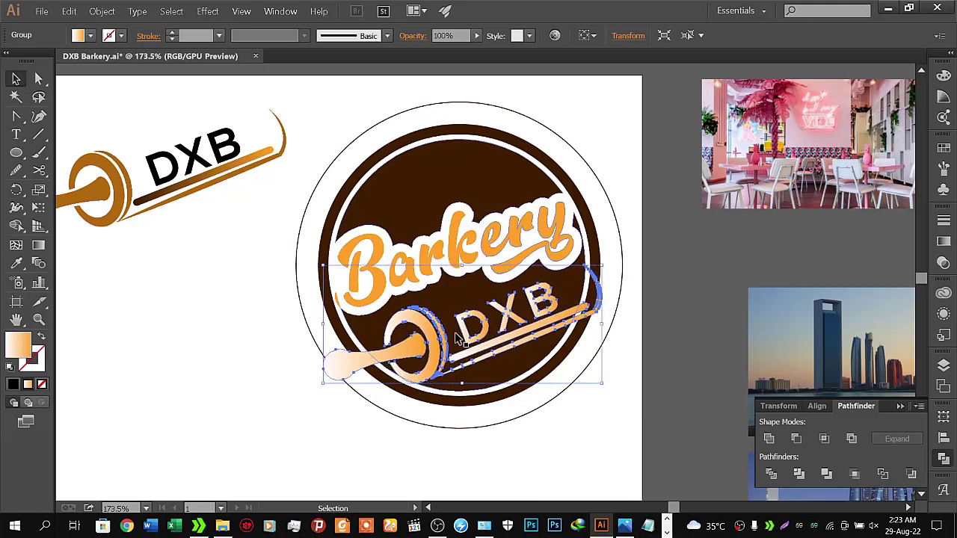
pyautogui.press('Right')
pyautogui.press('Right')
# Nudge the faded rolling-pin copy far left onto the pasteboard, clear of the circle
pyautogui.press('Left')
pyautogui.press('Left')
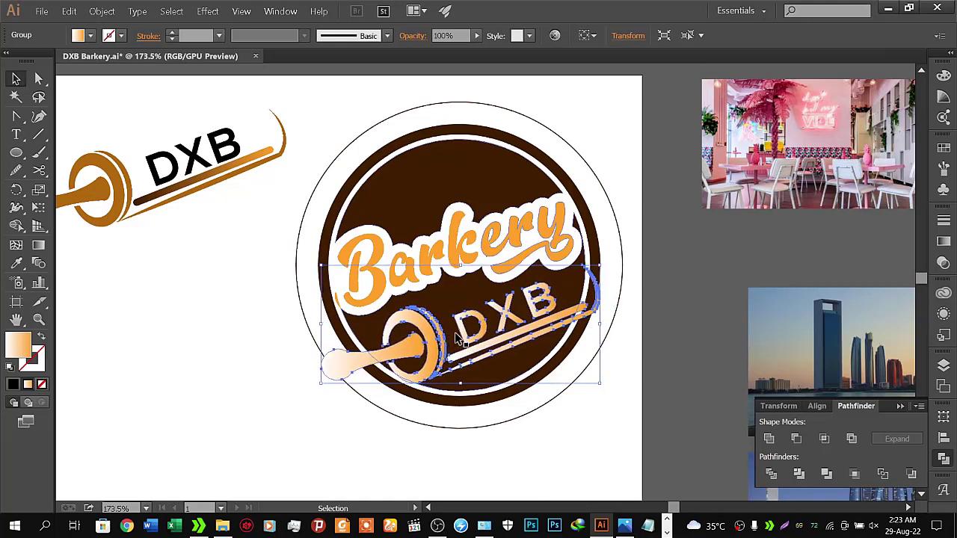
pyautogui.press('Left')
pyautogui.press('Left')
pyautogui.press('Left')
pyautogui.press('Left')
pyautogui.press('Left')
pyautogui.press('Left')
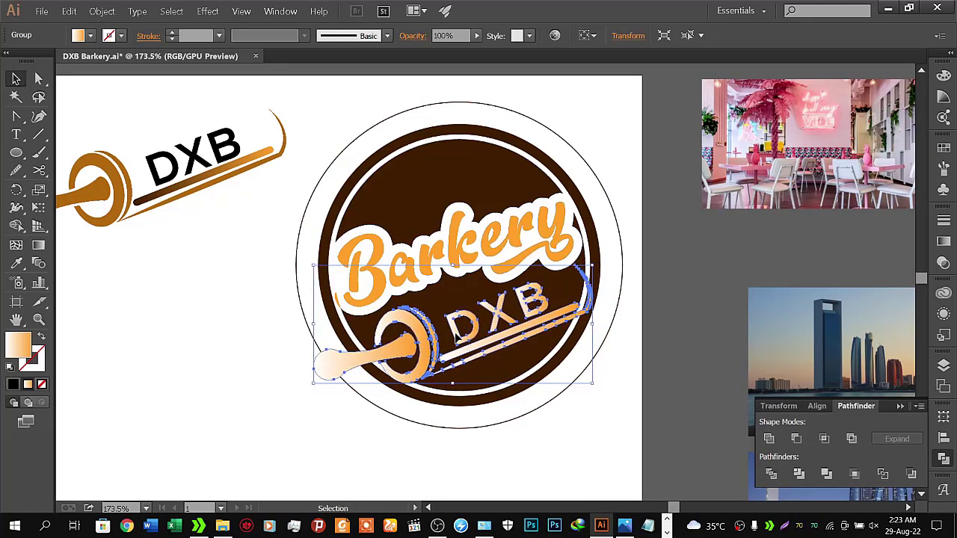
pyautogui.press('Left')
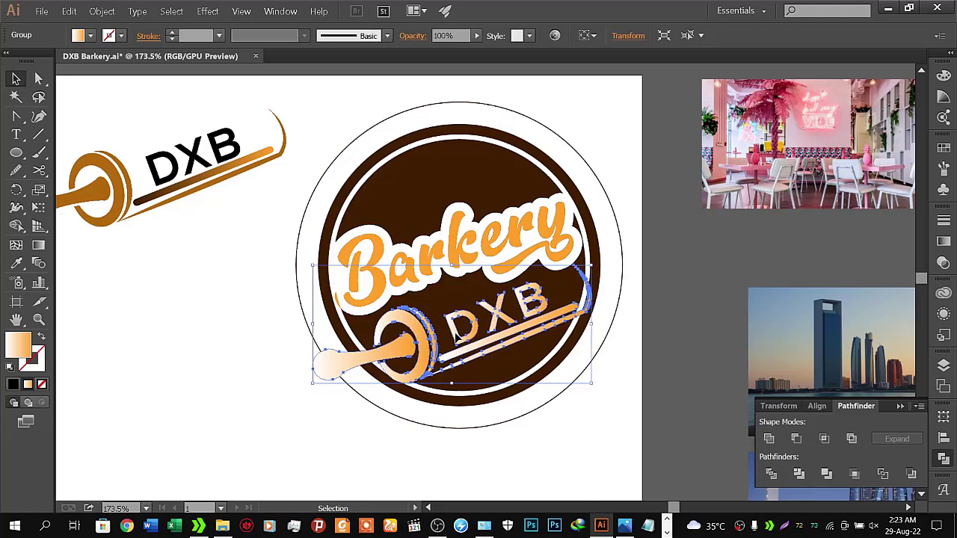
pyautogui.press('Left')
pyautogui.press('Left')
pyautogui.press('Left')
pyautogui.press('Left')
pyautogui.press('Left')
pyautogui.press('Left')
pyautogui.press('Left')
pyautogui.press('Left')
pyautogui.press('Left')
pyautogui.press('Left')
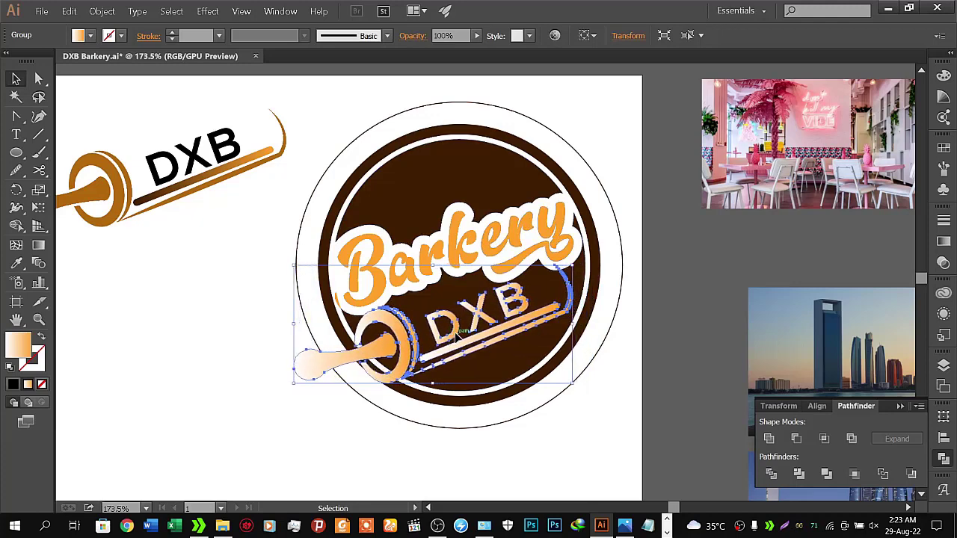
pyautogui.press('Left')
pyautogui.press('Left')
pyautogui.press('Left')
pyautogui.press('Left')
pyautogui.press('Left')
pyautogui.press('Left')
pyautogui.press('Left')
pyautogui.press('Left')
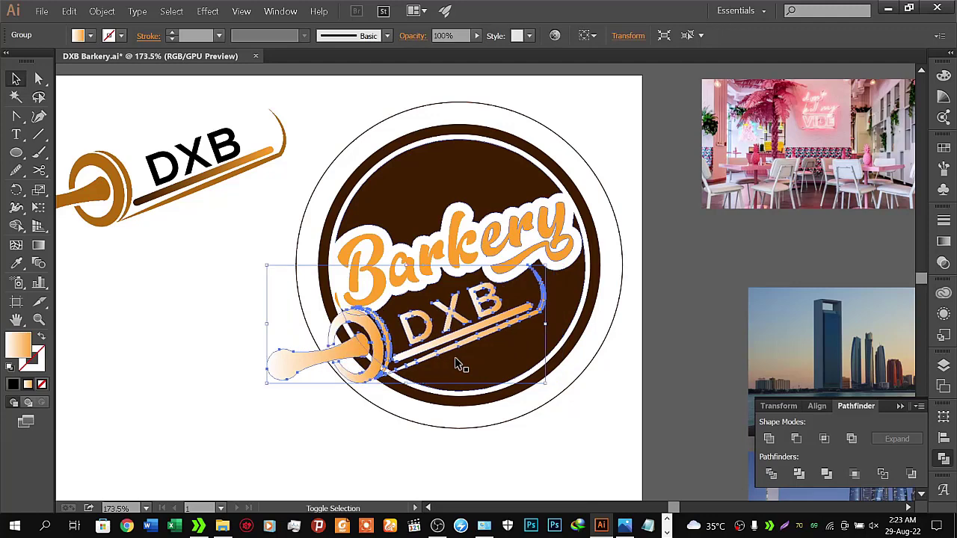
pyautogui.press('Left')
pyautogui.press('Left')
pyautogui.press('Left')
pyautogui.press('Left')
pyautogui.press('Left')
pyautogui.press('Left')
pyautogui.press('Left')
pyautogui.press('Left')
pyautogui.press('Left')
pyautogui.press('Left')
pyautogui.press('Left')
pyautogui.press('Left')
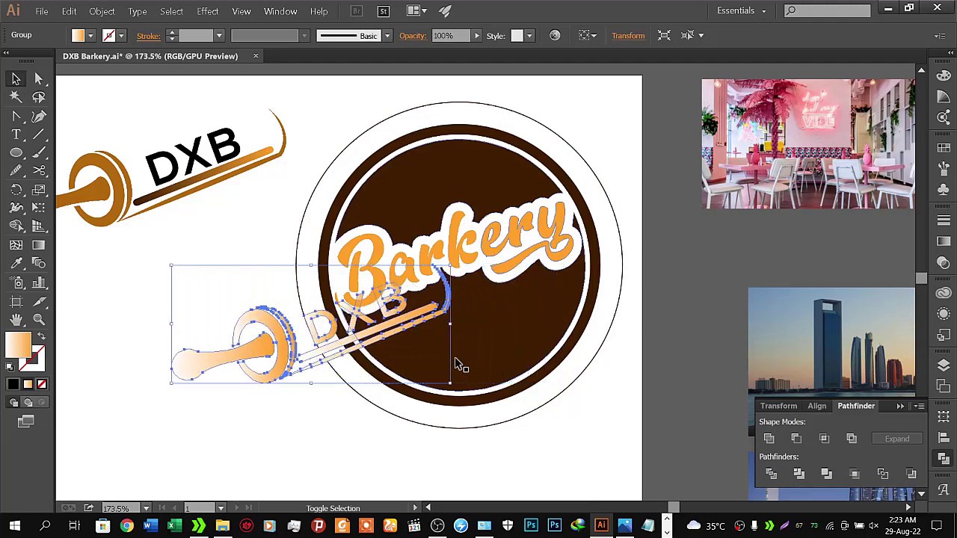
pyautogui.press('Left')
pyautogui.press('Left')
pyautogui.press('Left')
pyautogui.press('Left')
pyautogui.press('Left')
pyautogui.press('Left')
pyautogui.press('Left')
pyautogui.press('Left')
pyautogui.press('Left')
pyautogui.press('Left')
pyautogui.press('Left')
pyautogui.press('Left')
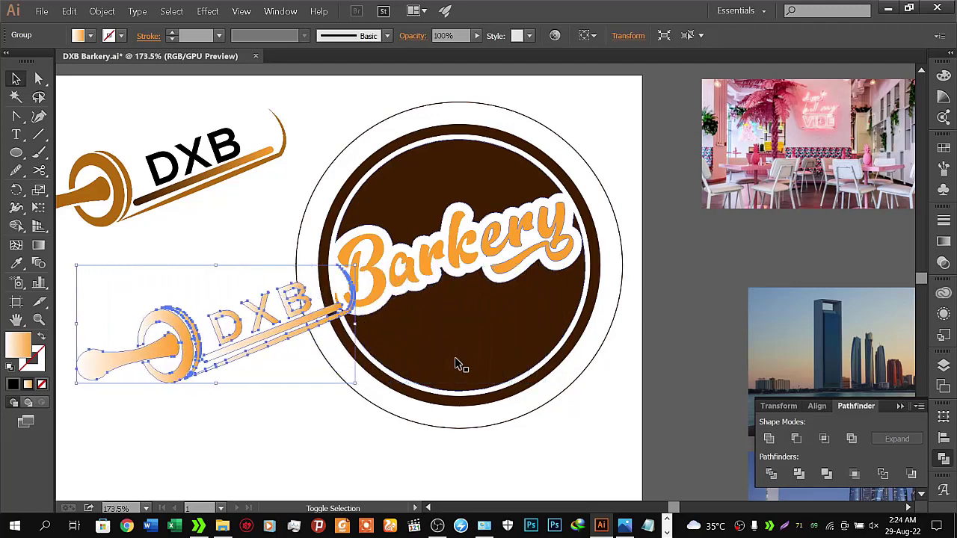
pyautogui.press('Left')
pyautogui.press('Left')
pyautogui.press('Left')
pyautogui.press('Left')
pyautogui.press('Left')
pyautogui.press('Left')
pyautogui.press('Left')
pyautogui.press('Left')
pyautogui.press('Left')
pyautogui.press('Left')
pyautogui.press('Left')
pyautogui.press('Left')
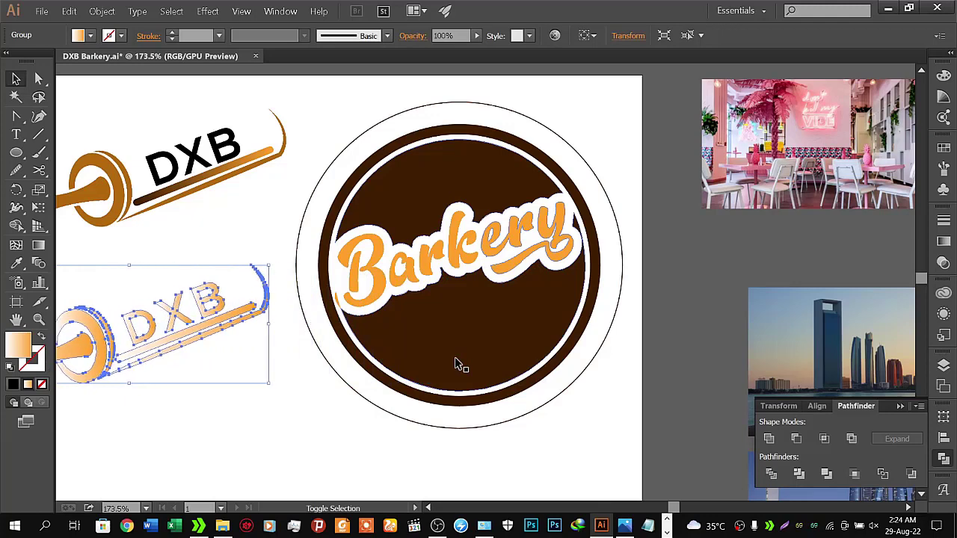
pyautogui.press('Left')
pyautogui.press('Left')
pyautogui.press('Left')
pyautogui.press('Left')
pyautogui.press('Left')
pyautogui.press('Left')
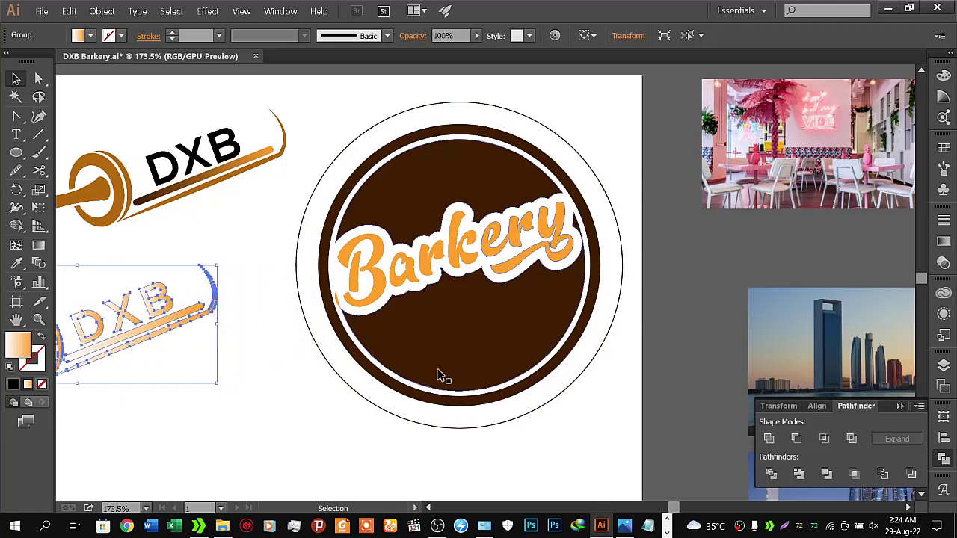
# Drag the faded rolling-pin copy below the original brown DXB mark
pyautogui.click(282, 478)
pyautogui.moveTo(397, 317)
pyautogui.mouseDown()
pyautogui.moveTo(660, 316)
pyautogui.moveTo(648, 318)
pyautogui.mouseUp()
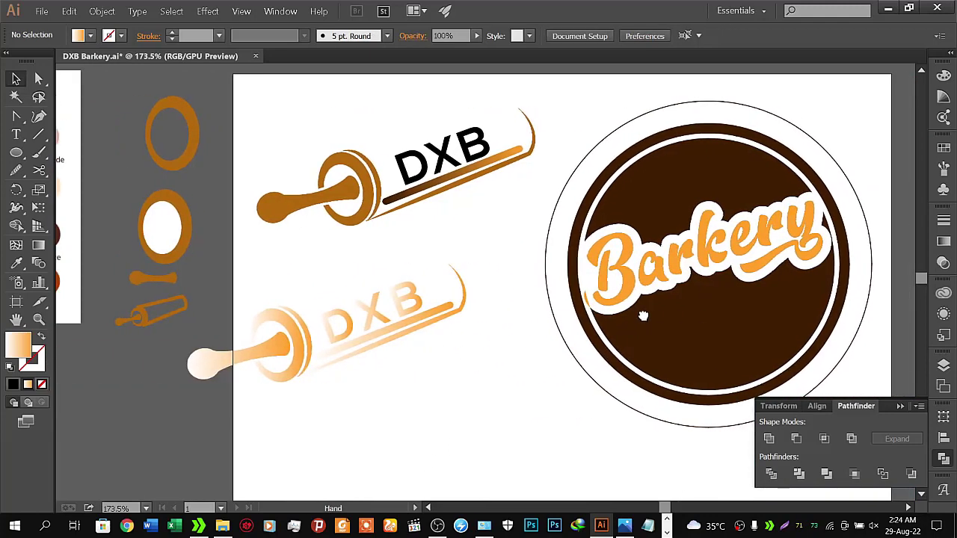
pyautogui.moveTo(374, 335); pyautogui.dragTo(439, 413)
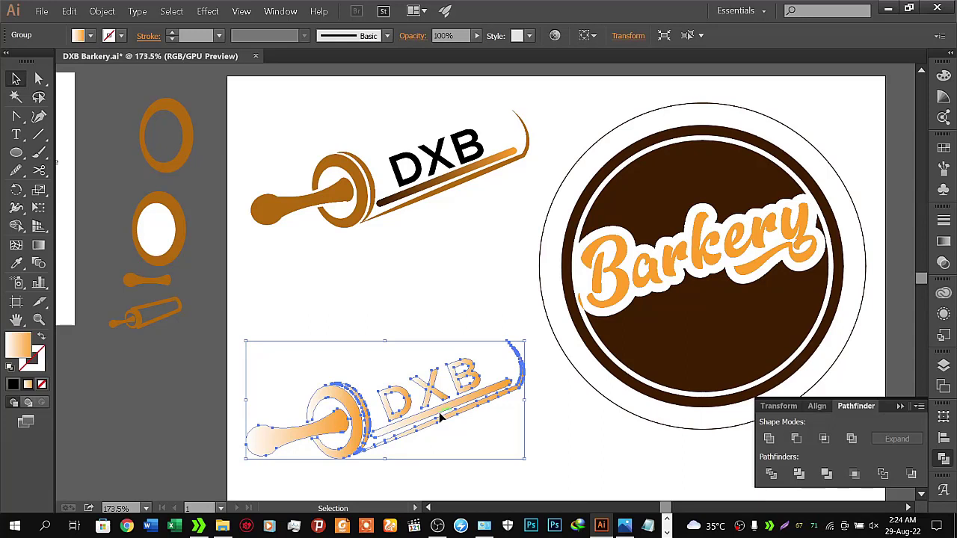
# Ungroup the faded rolling-pin copy and deselect it
pyautogui.rightClick(440, 420)
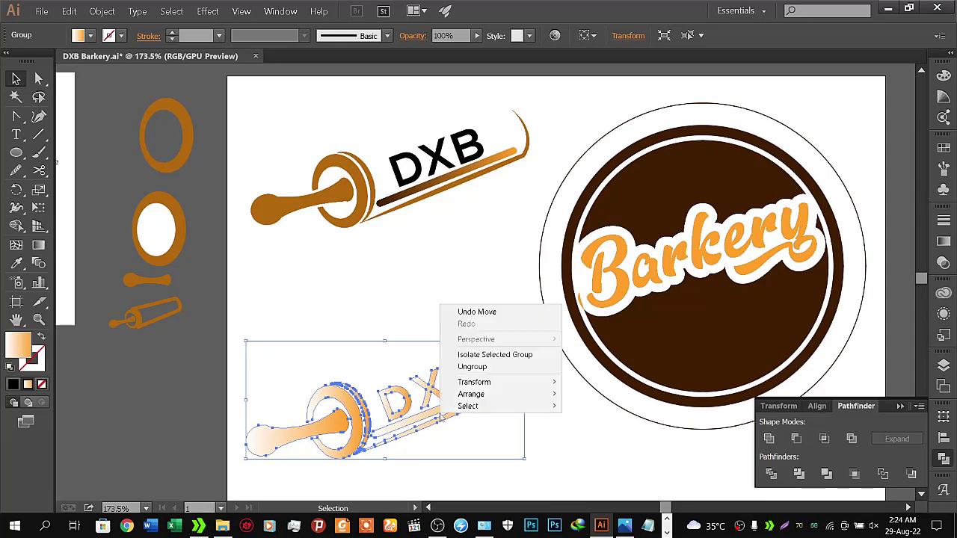
pyautogui.click(385, 303)
pyautogui.click(384, 303)
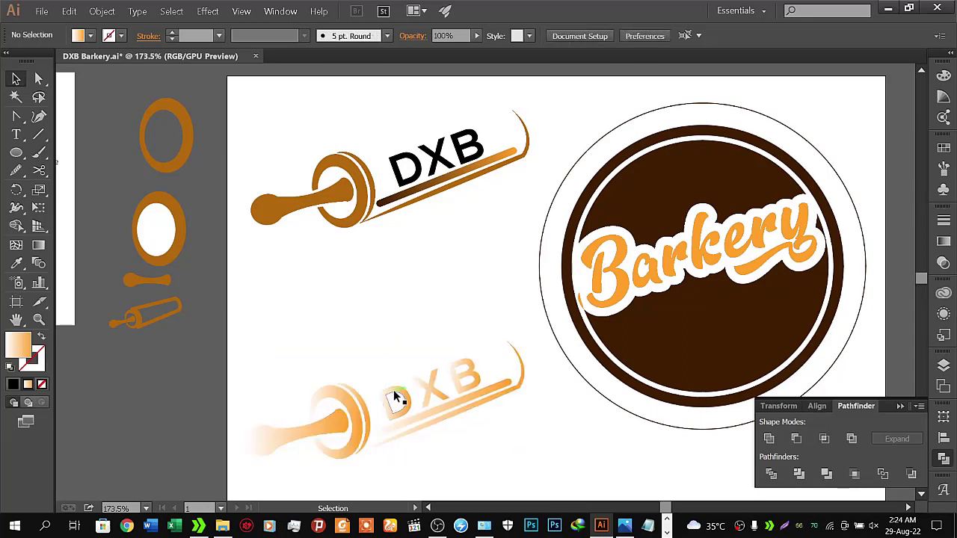
pyautogui.rightClick(395, 394)
pyautogui.click(427, 454)
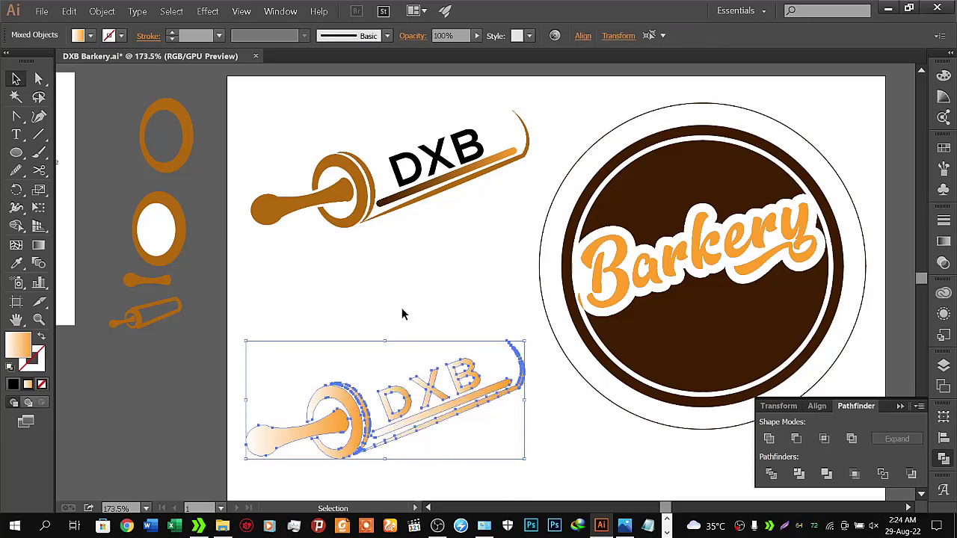
pyautogui.click(402, 308)
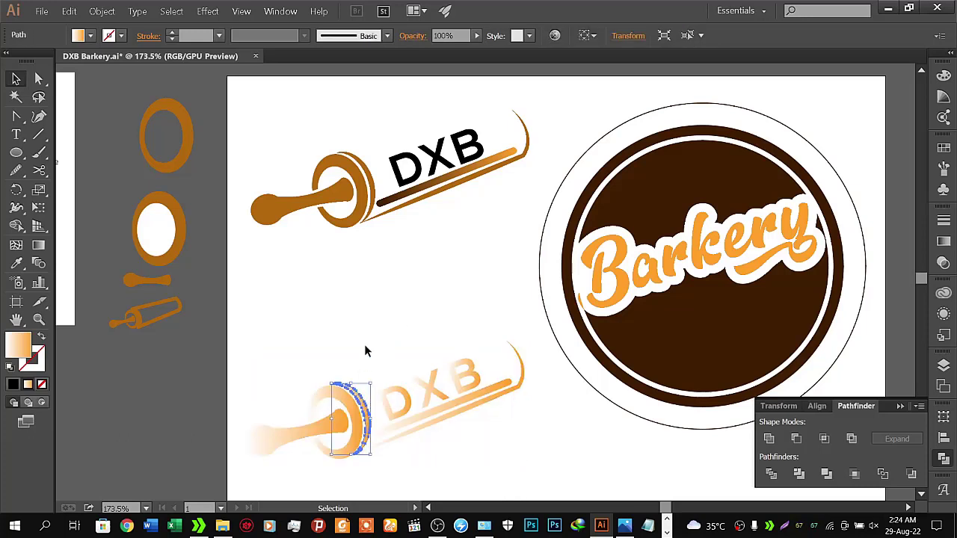
pyautogui.click(379, 351)
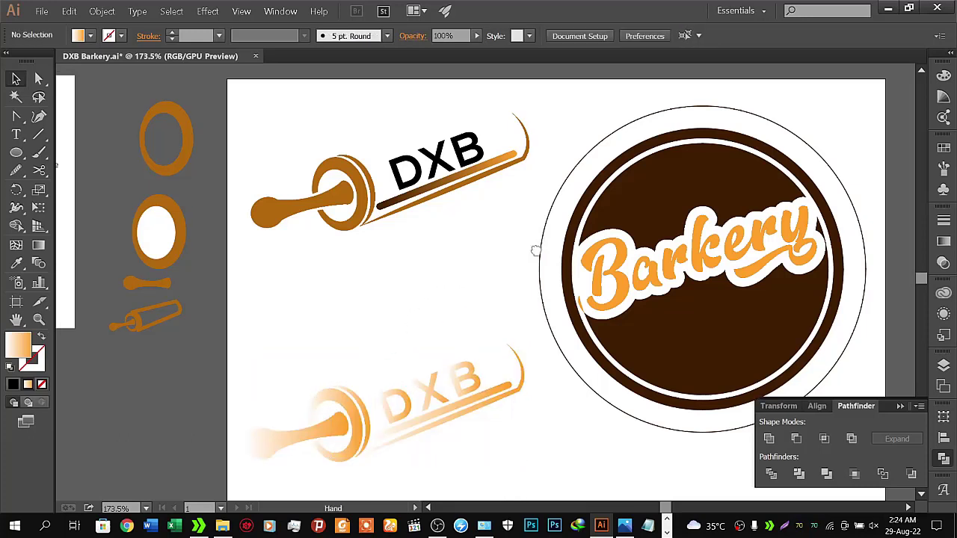
pyautogui.moveTo(544, 234)
pyautogui.mouseDown()
pyautogui.moveTo(484, 395)
pyautogui.moveTo(456, 399)
pyautogui.mouseUp()
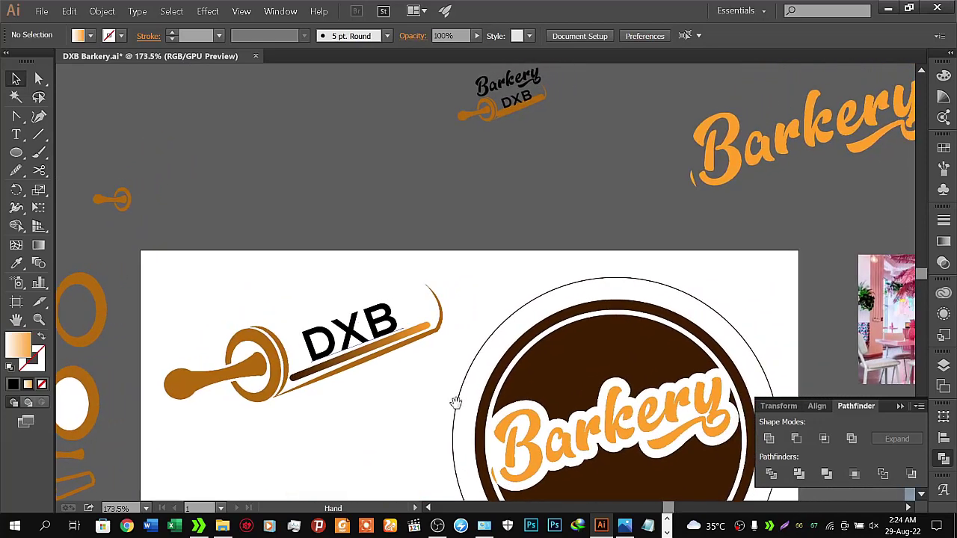
# Ungroup the brown rolling-pin DXB mark into separate parts
pyautogui.click(337, 348)
pyautogui.rightClick(344, 335)
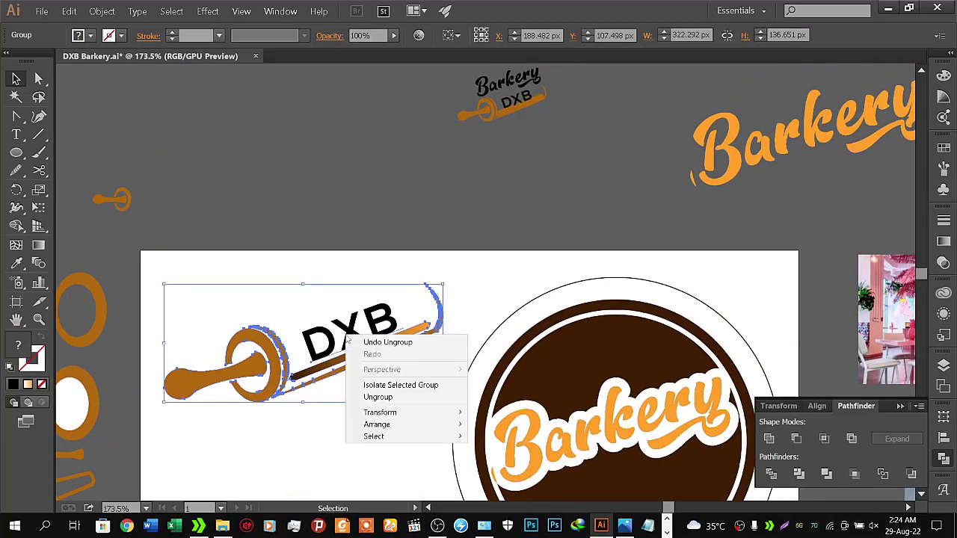
pyautogui.click(374, 395)
pyautogui.click(302, 460)
pyautogui.click(332, 338)
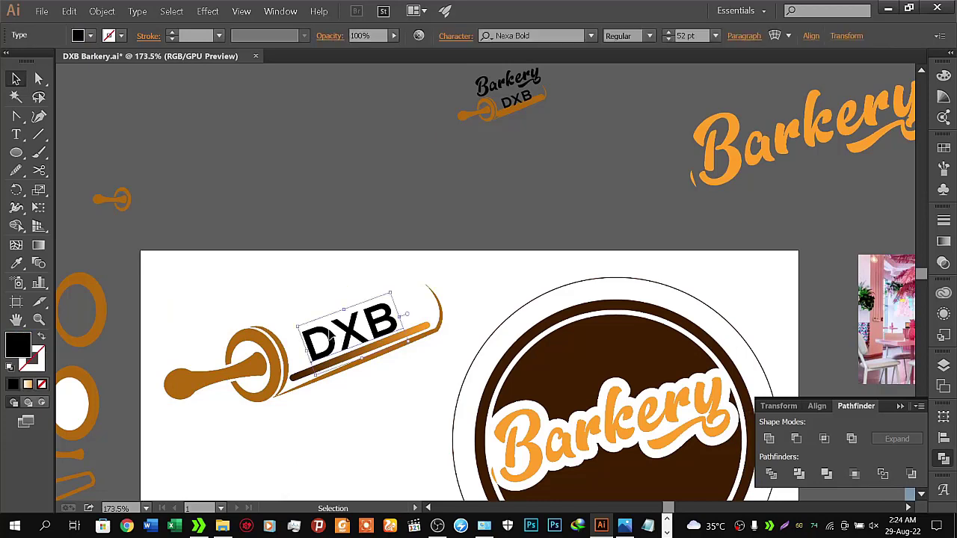
pyautogui.click(308, 463)
# Duplicate the handle to the right of DXB and nudge it up onto the pin's end
pyautogui.click(255, 371)
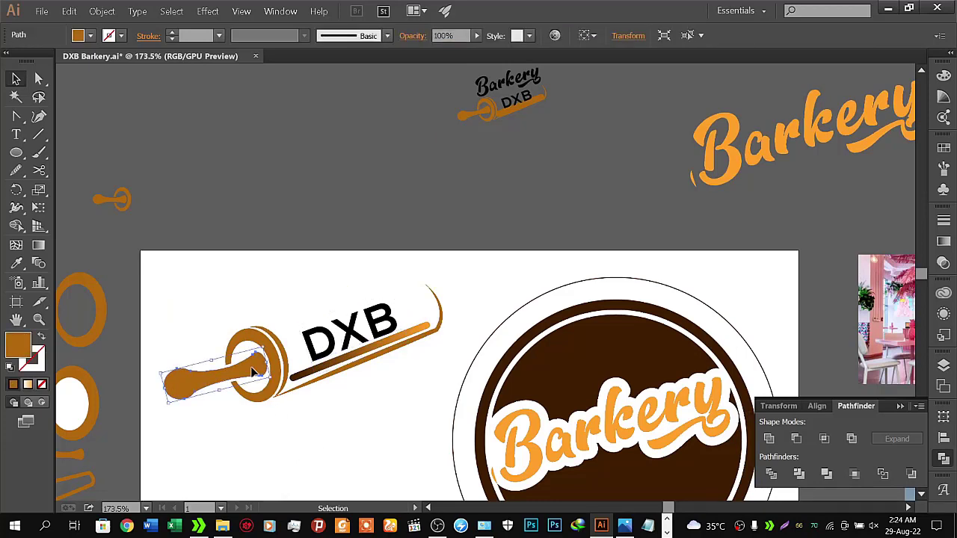
pyautogui.moveTo(254, 372); pyautogui.dragTo(419, 312)
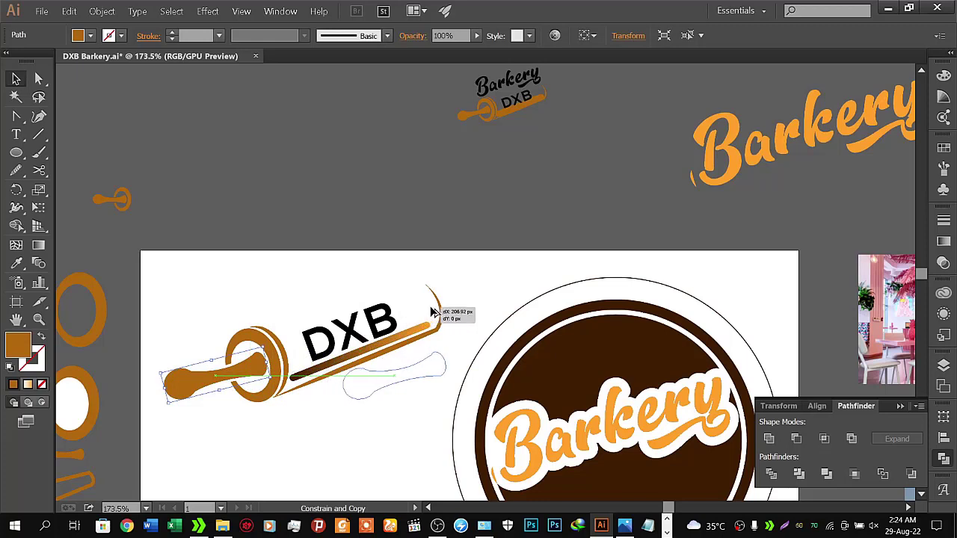
pyautogui.moveTo(419, 312); pyautogui.dragTo(438, 315)
pyautogui.press('Up')
pyautogui.press('Up')
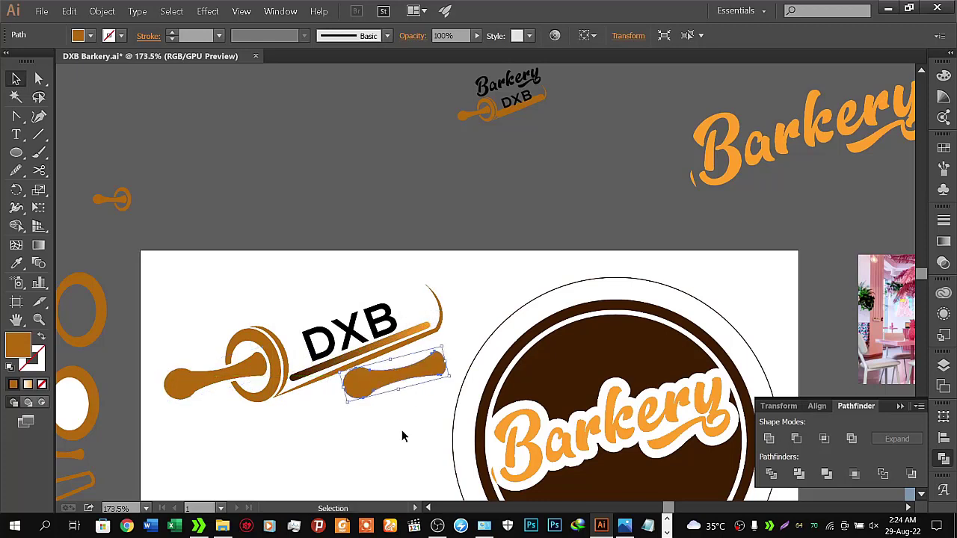
pyautogui.press('Up')
pyautogui.press('Up')
pyautogui.press('Up')
pyautogui.press('Up')
pyautogui.press('Up')
pyautogui.press('Up')
pyautogui.press('Up')
pyautogui.press('Up')
pyautogui.press('Up')
pyautogui.press('Up')
pyautogui.press('Up')
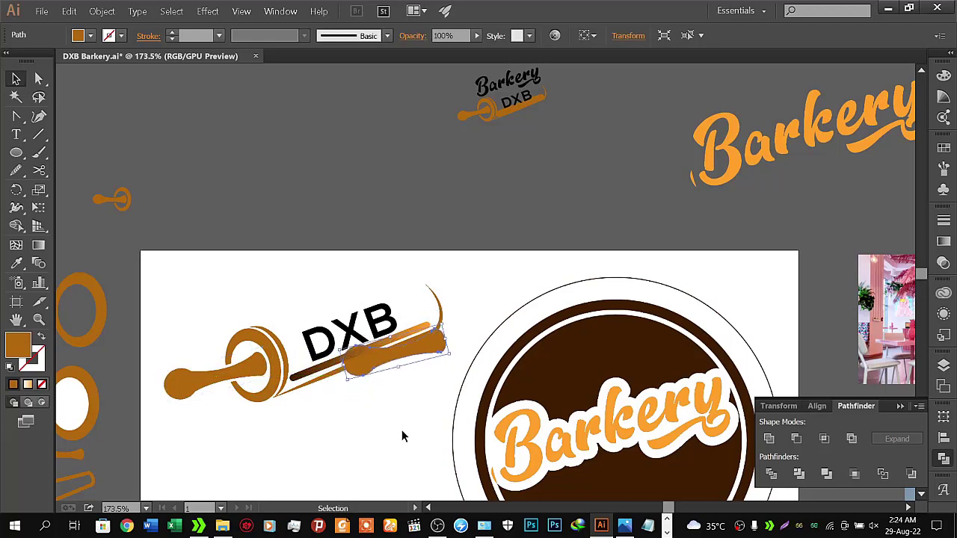
pyautogui.press('Up')
pyautogui.press('Up')
pyautogui.press('Up')
pyautogui.press('Up')
pyautogui.press('Up')
pyautogui.press('Up')
pyautogui.press('Up')
pyautogui.press('Up')
pyautogui.press('Up')
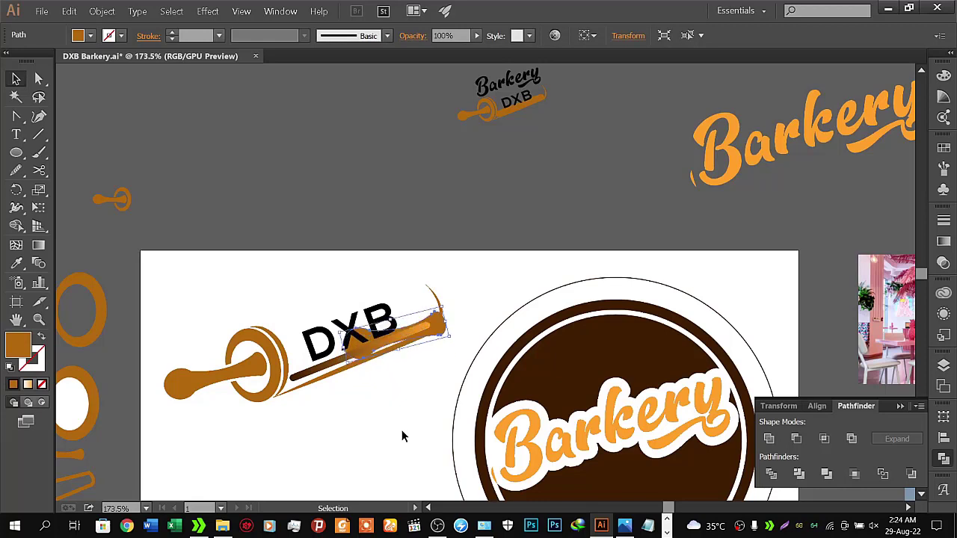
# Reflect the handle copy across the vertical axis using Transform > Reflect
pyautogui.rightClick(440, 325)
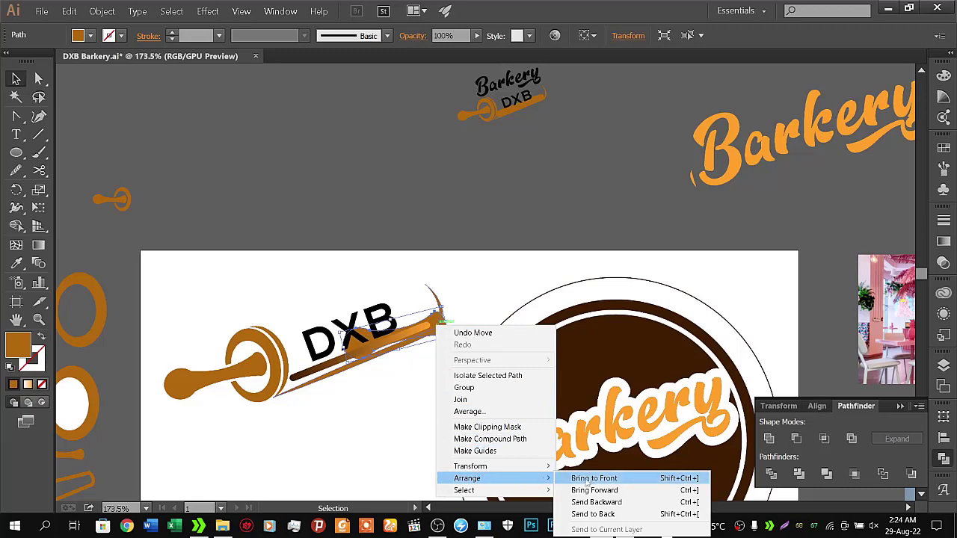
pyautogui.moveTo(470, 466)
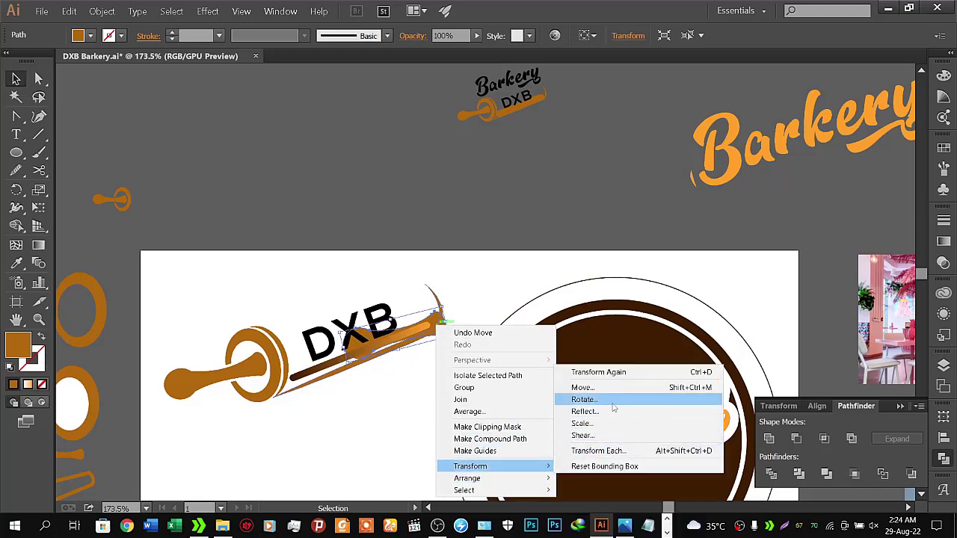
pyautogui.click(612, 412)
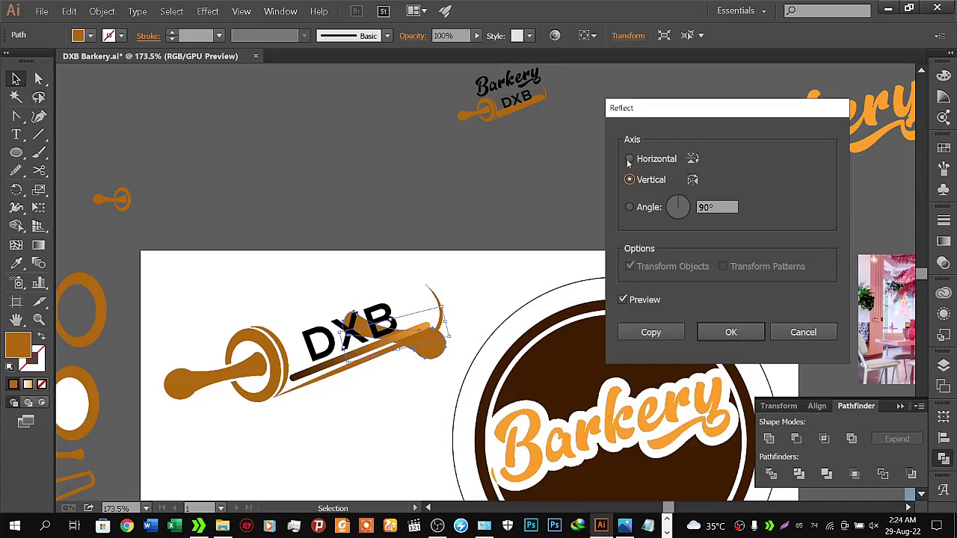
pyautogui.click(630, 158)
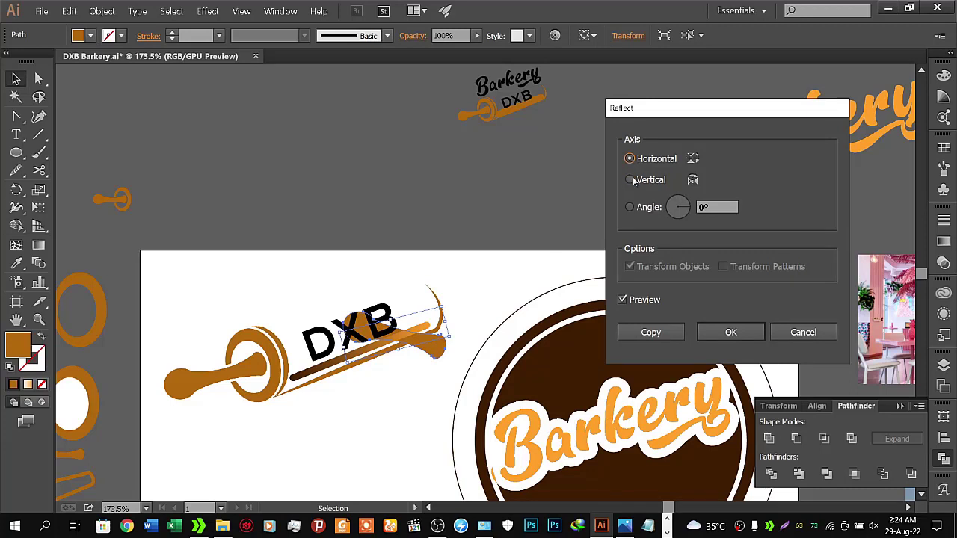
pyautogui.click(632, 180)
pyautogui.click(714, 331)
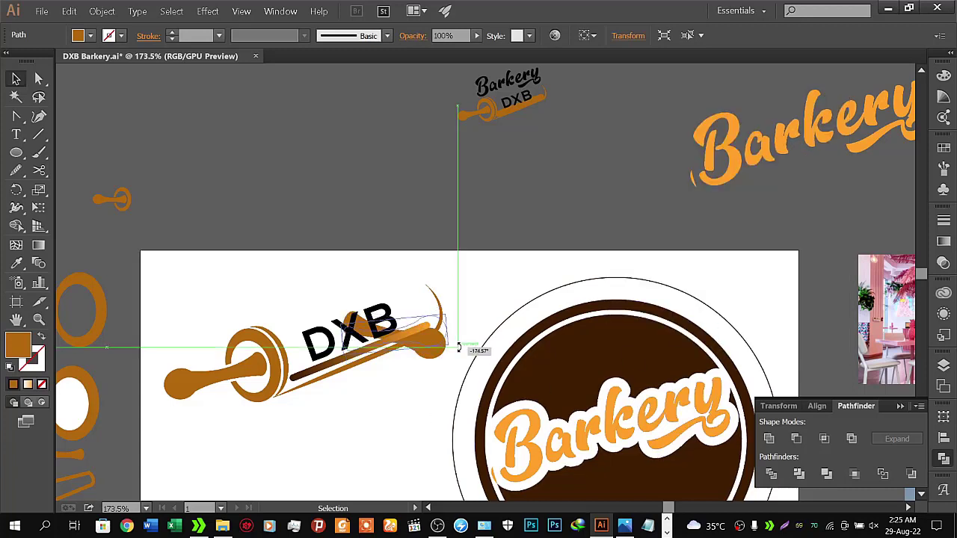
# Rotate the mirrored handle and move the loose handle piece off the artboard
pyautogui.moveTo(452, 365)
pyautogui.mouseDown()
pyautogui.moveTo(459, 333)
pyautogui.moveTo(550, 266)
pyautogui.mouseUp()
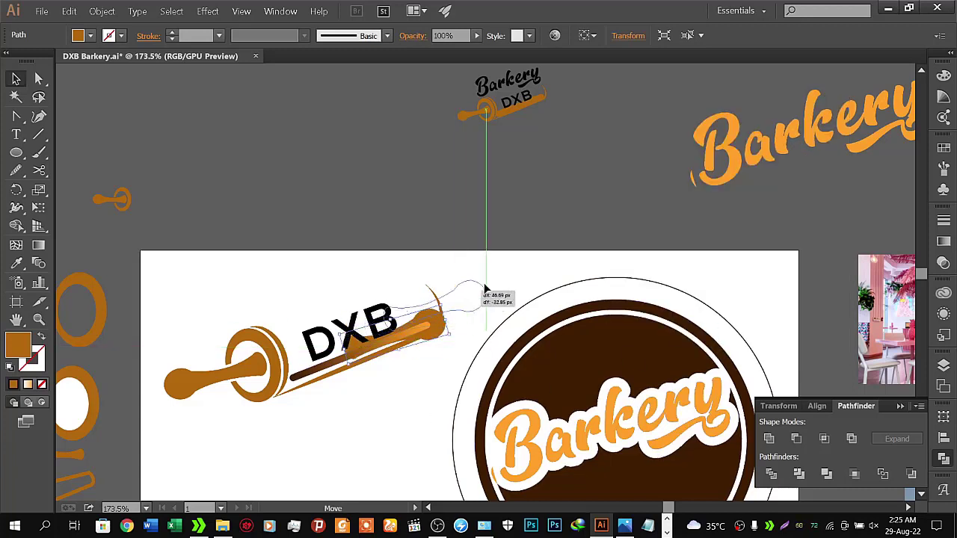
pyautogui.click(562, 267)
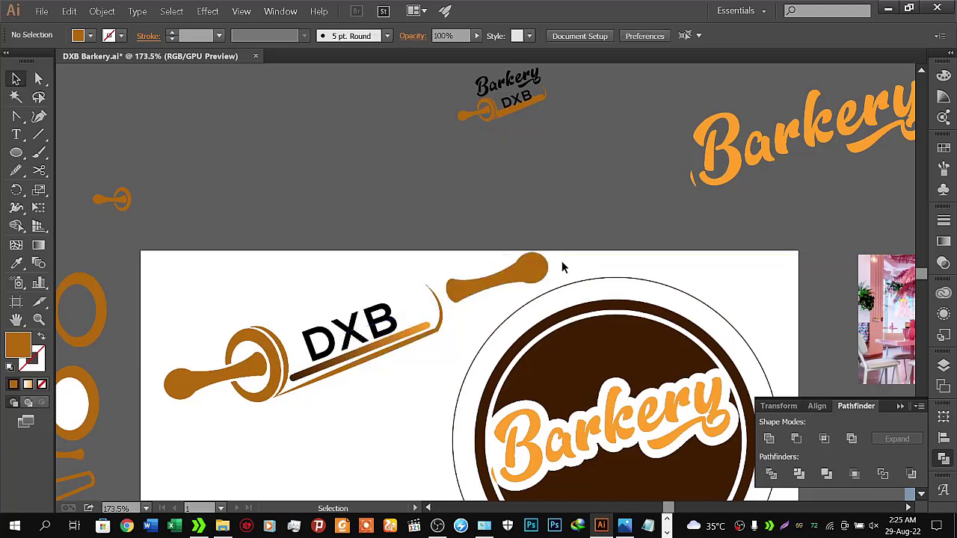
pyautogui.moveTo(541, 272); pyautogui.dragTo(602, 159)
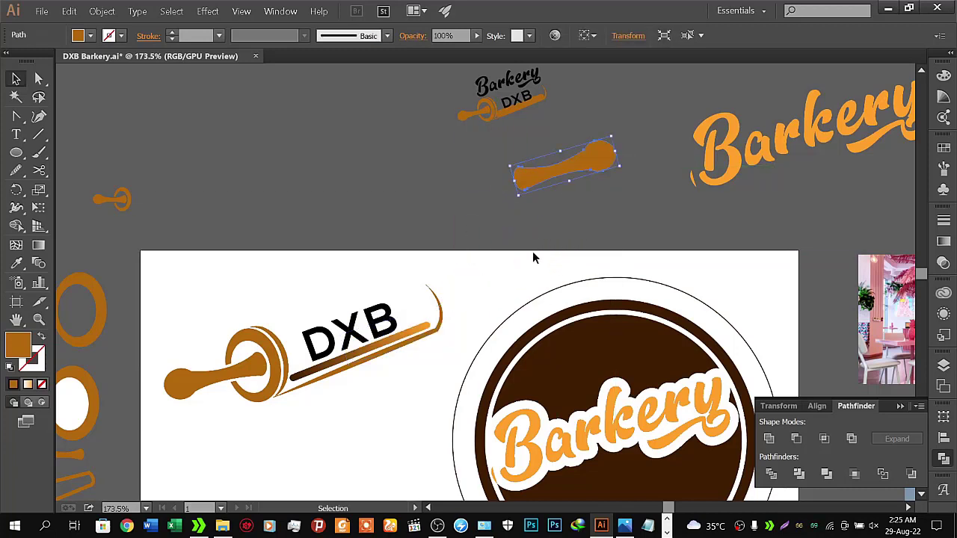
pyautogui.click(269, 315)
# Copy the original handle to the pin's right end, shrink it and tilt it about 17°
pyautogui.click(258, 366)
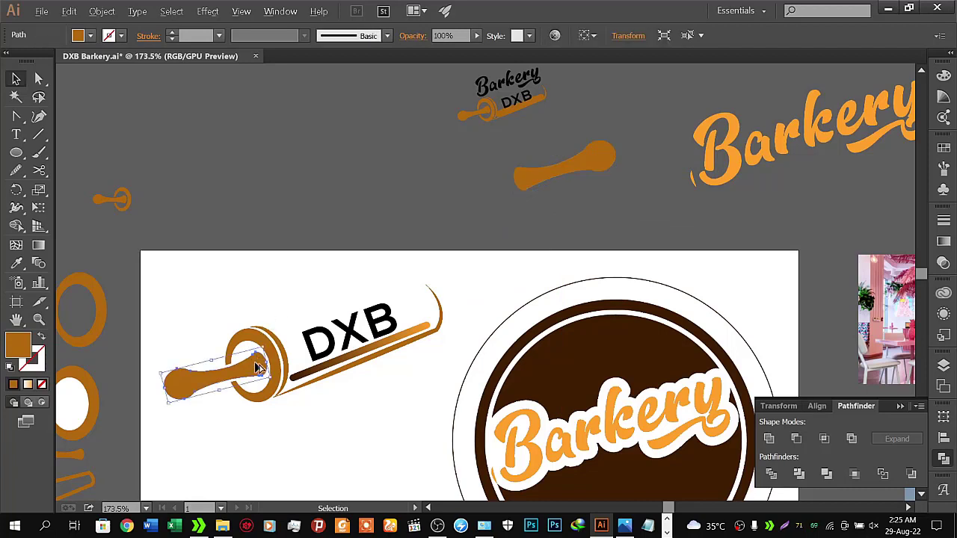
pyautogui.moveTo(258, 366); pyautogui.dragTo(488, 292)
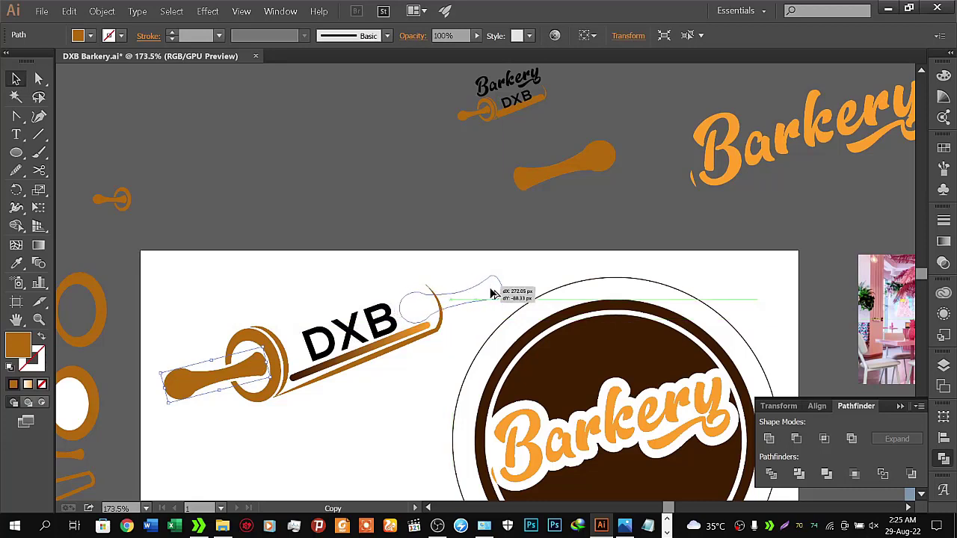
pyautogui.moveTo(486, 290)
pyautogui.mouseDown()
pyautogui.moveTo(494, 294)
pyautogui.moveTo(458, 302)
pyautogui.mouseUp()
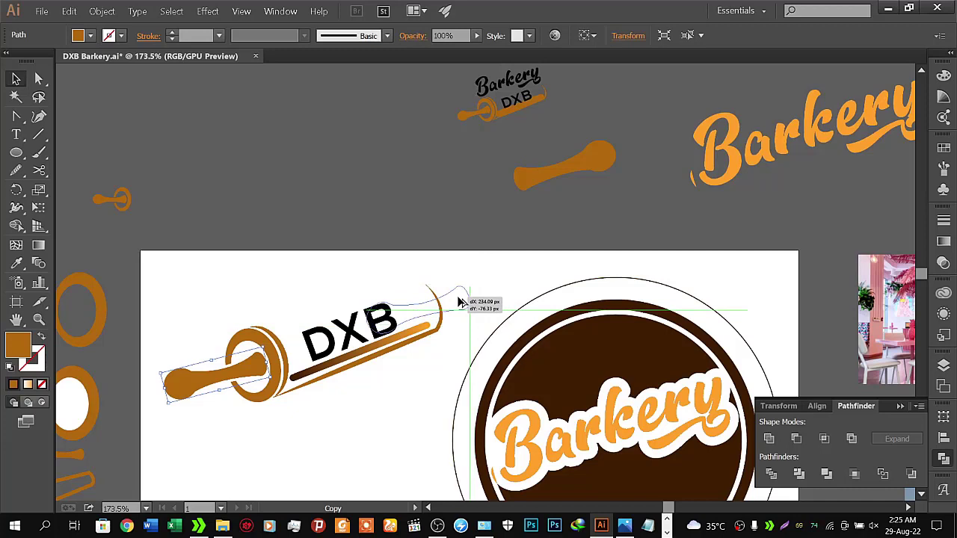
pyautogui.moveTo(460, 303); pyautogui.dragTo(473, 298)
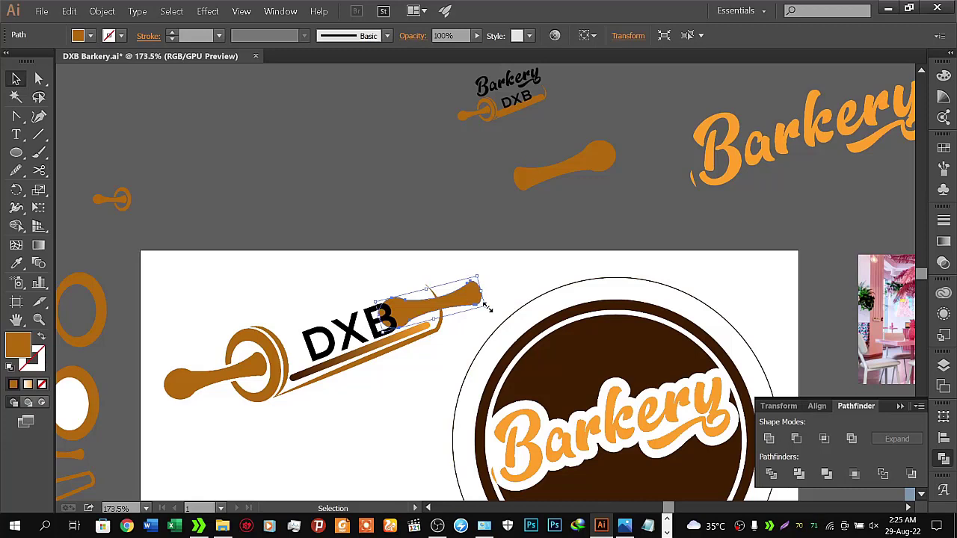
pyautogui.moveTo(485, 305); pyautogui.dragTo(472, 303)
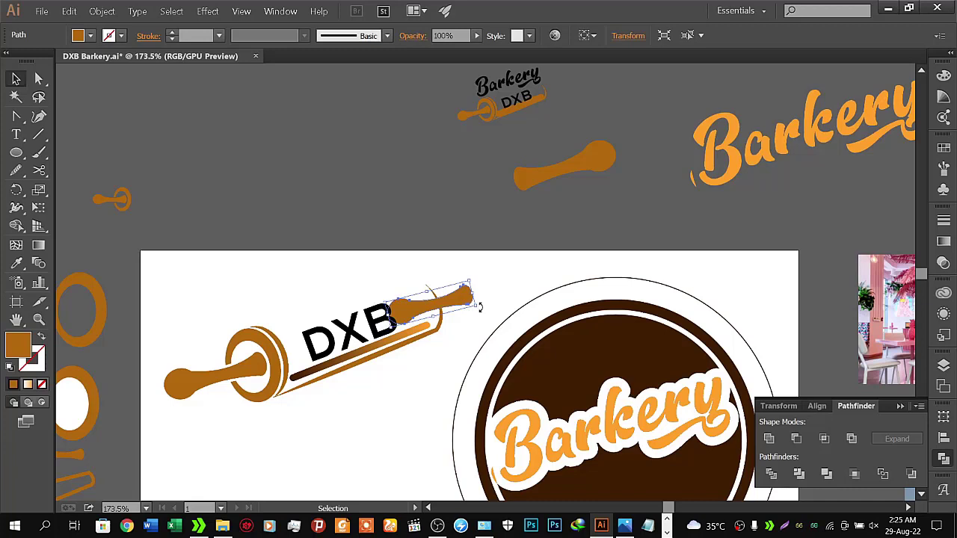
pyautogui.moveTo(479, 309); pyautogui.dragTo(480, 302)
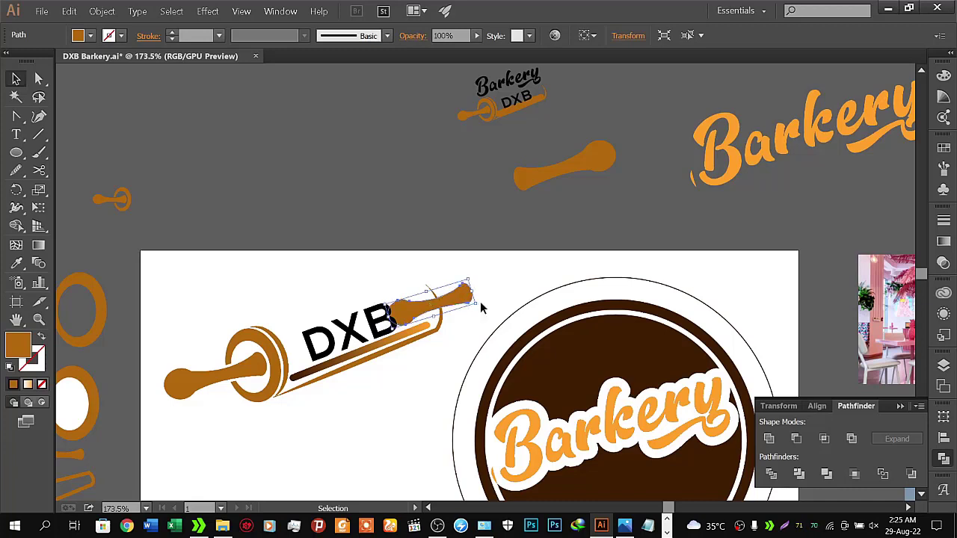
pyautogui.click(478, 319)
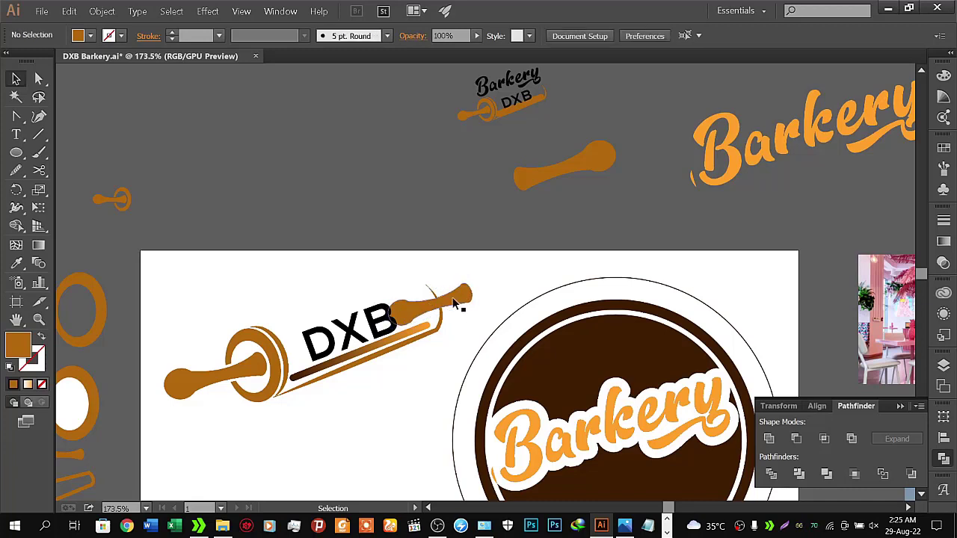
# Leave a spare copy of the handle on the pasteboard above the artboard
pyautogui.click(454, 302)
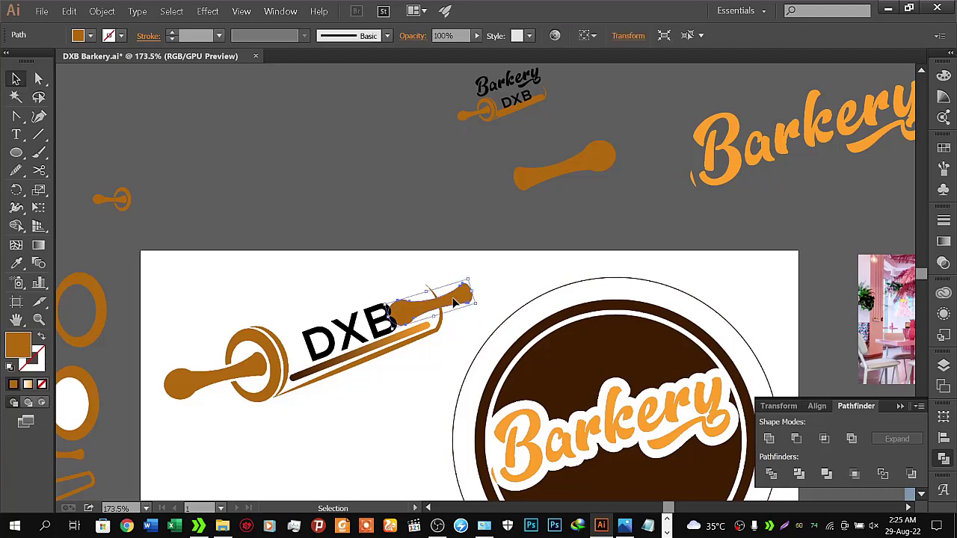
pyautogui.moveTo(454, 301); pyautogui.dragTo(421, 164)
pyautogui.click(448, 230)
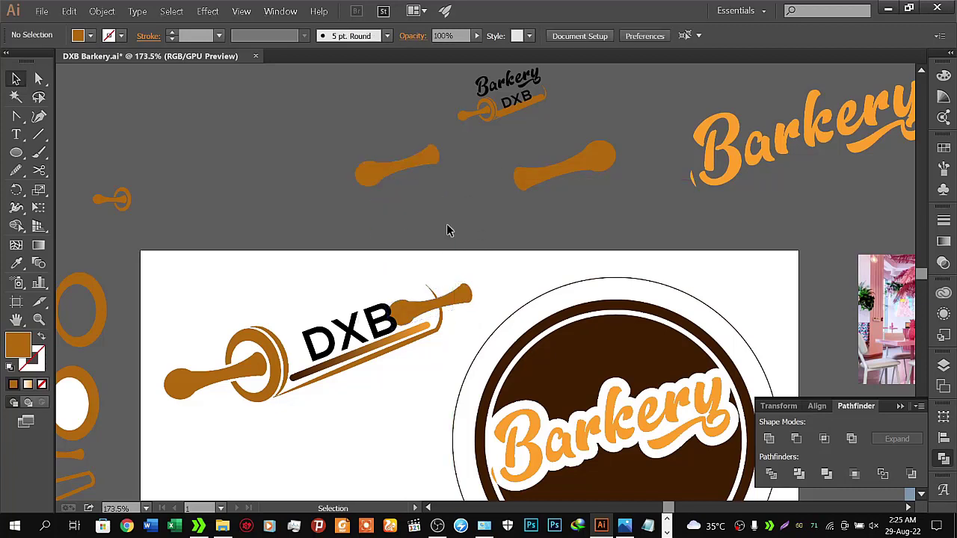
pyautogui.click(42, 10)
# Save the logo file with File > Save, then dismiss the File menu
pyautogui.click(74, 98)
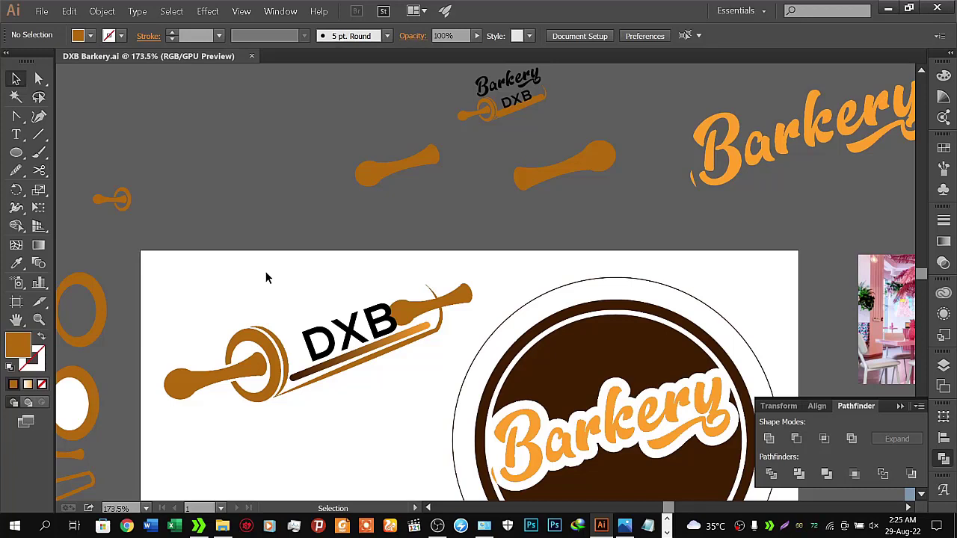
pyautogui.click(41, 10)
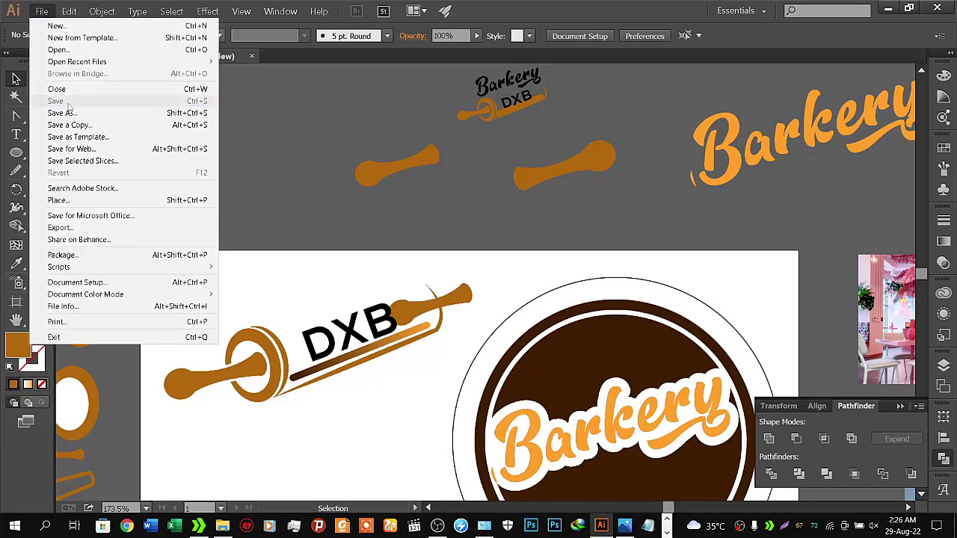
pyautogui.click(381, 82)
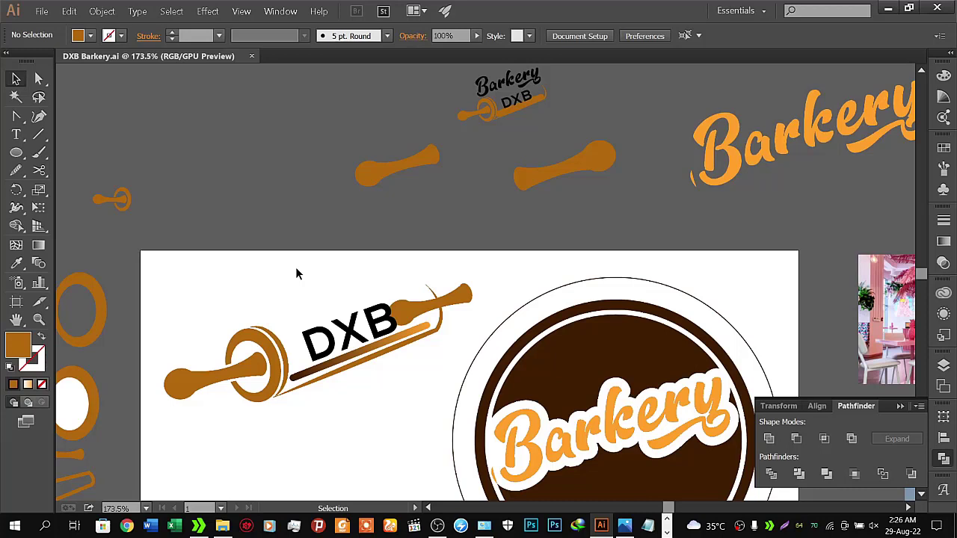
pyautogui.click(332, 349)
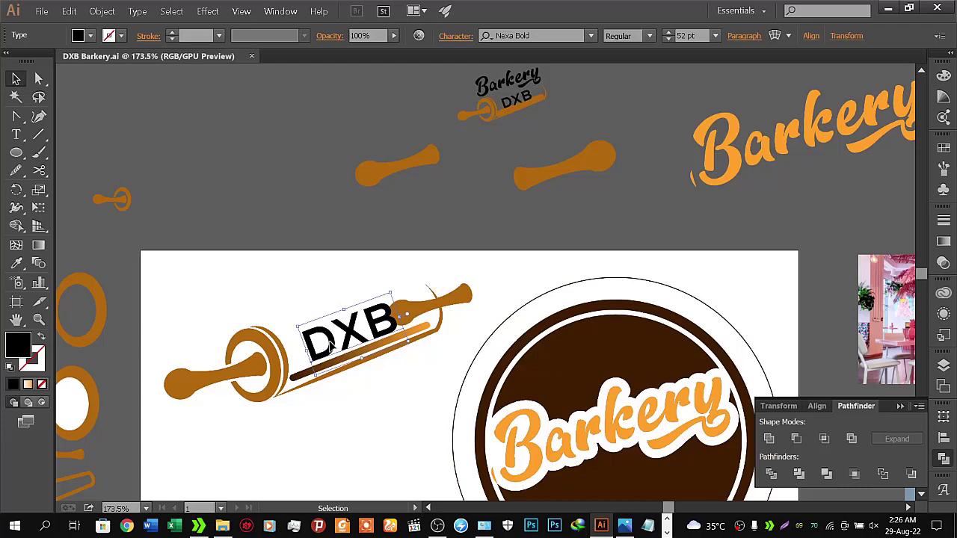
pyautogui.click(359, 400)
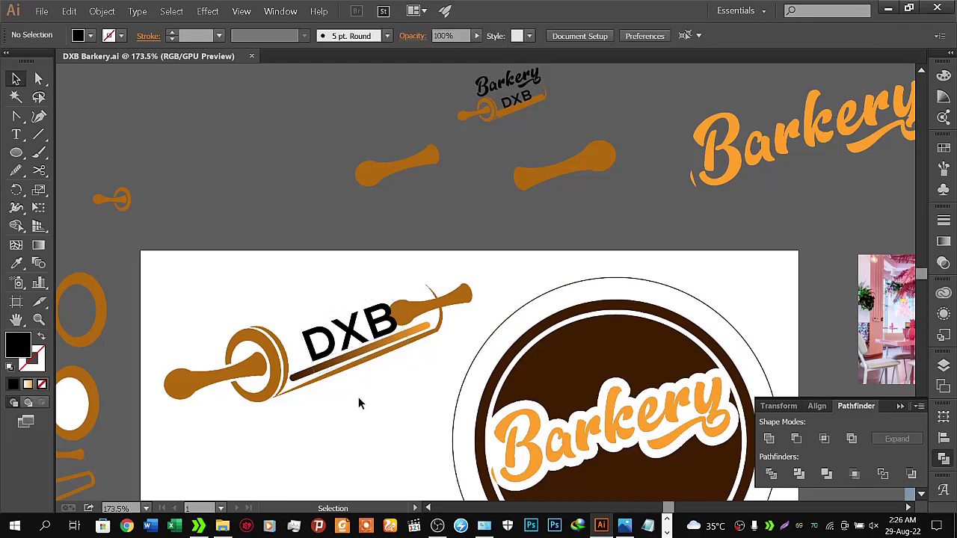
pyautogui.click(335, 348)
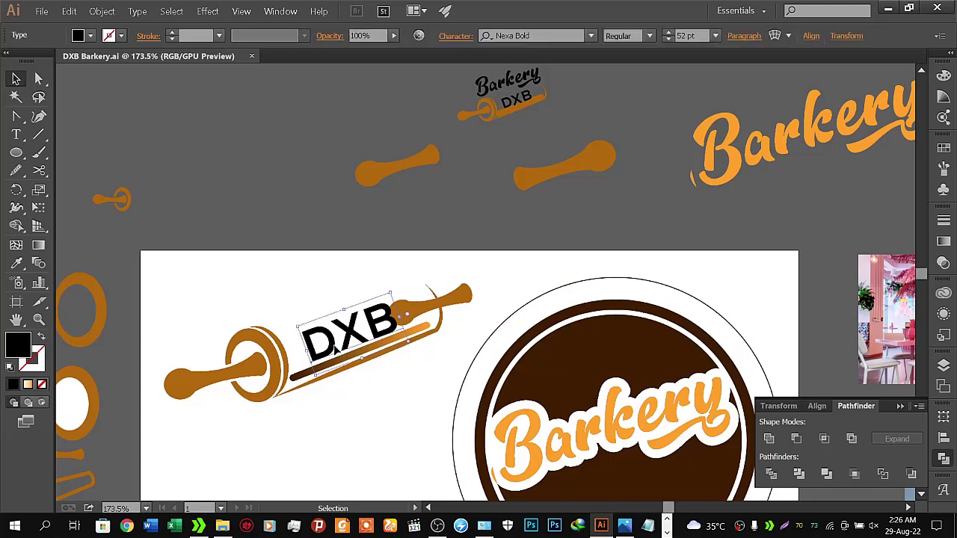
pyautogui.click(351, 397)
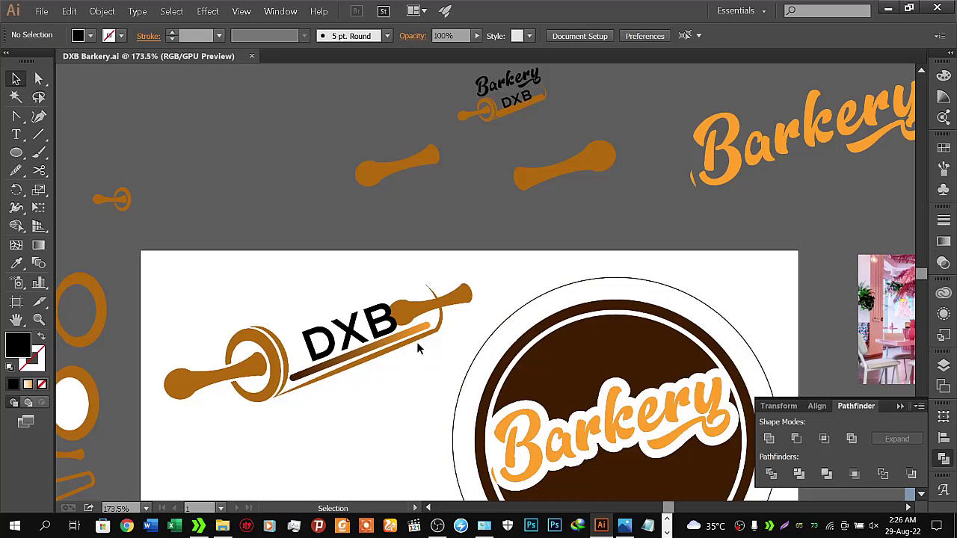
# Nudge the right handle beside DXB and rotate it about 17° to match the pin
pyautogui.click(454, 300)
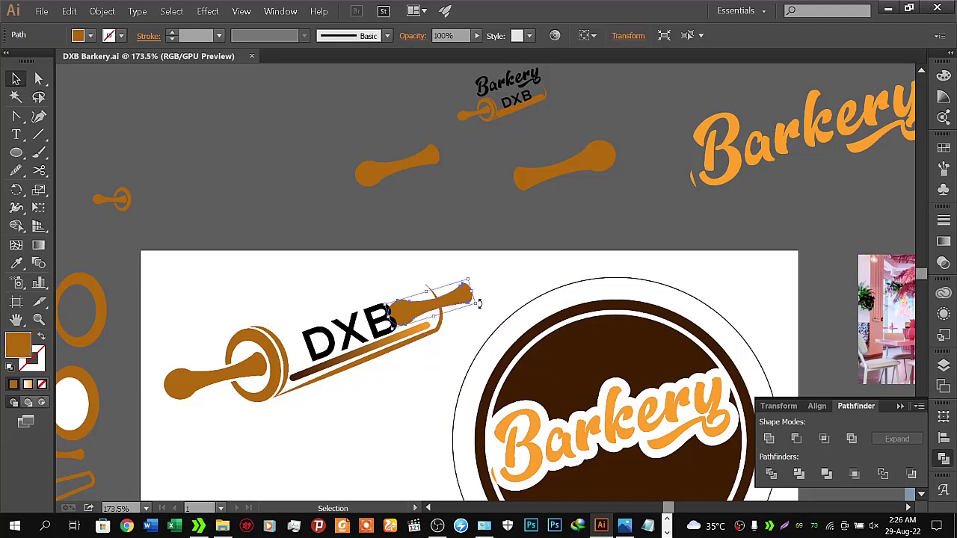
pyautogui.click(492, 326)
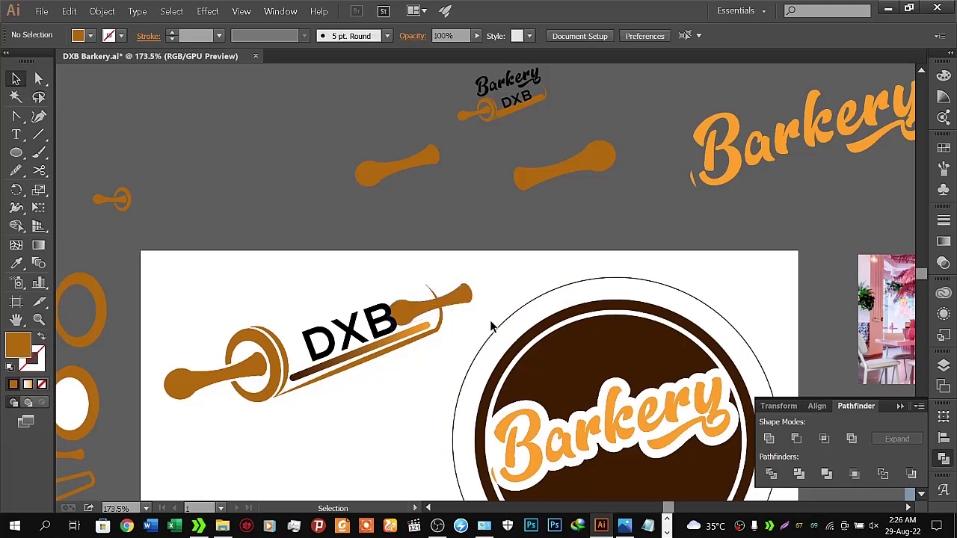
pyautogui.click(458, 301)
pyautogui.press('Right')
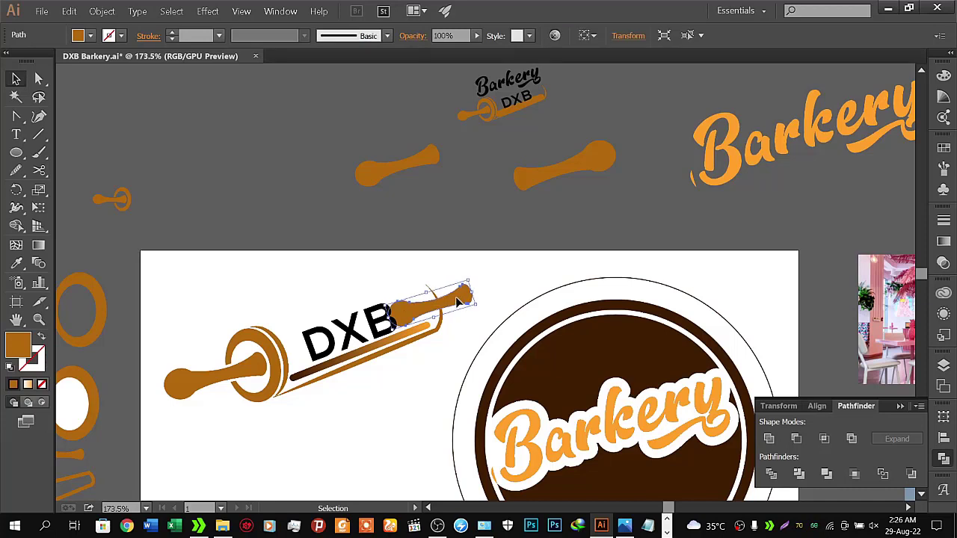
pyautogui.press('Right')
pyautogui.press('Right')
pyautogui.press('Left')
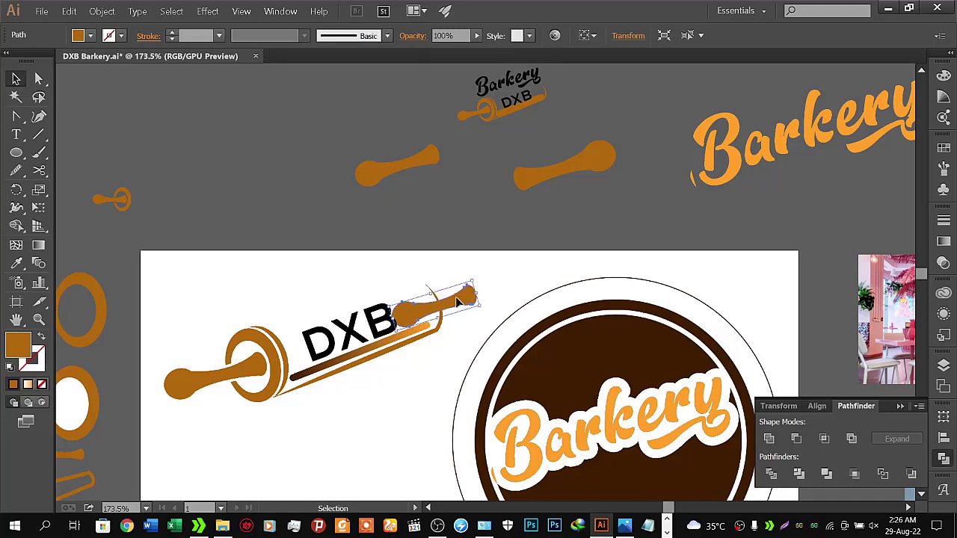
pyautogui.press('Left')
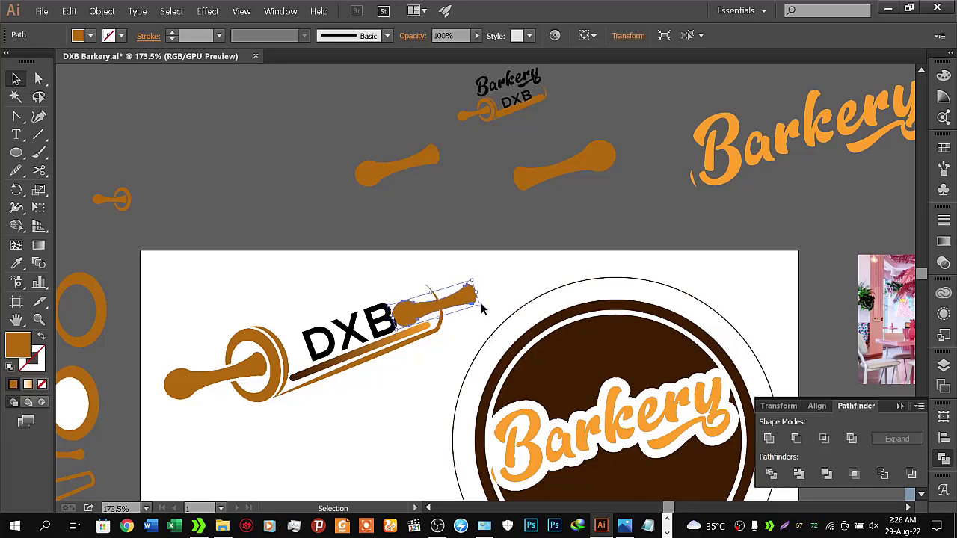
pyautogui.moveTo(480, 309); pyautogui.dragTo(484, 304)
pyautogui.click(482, 311)
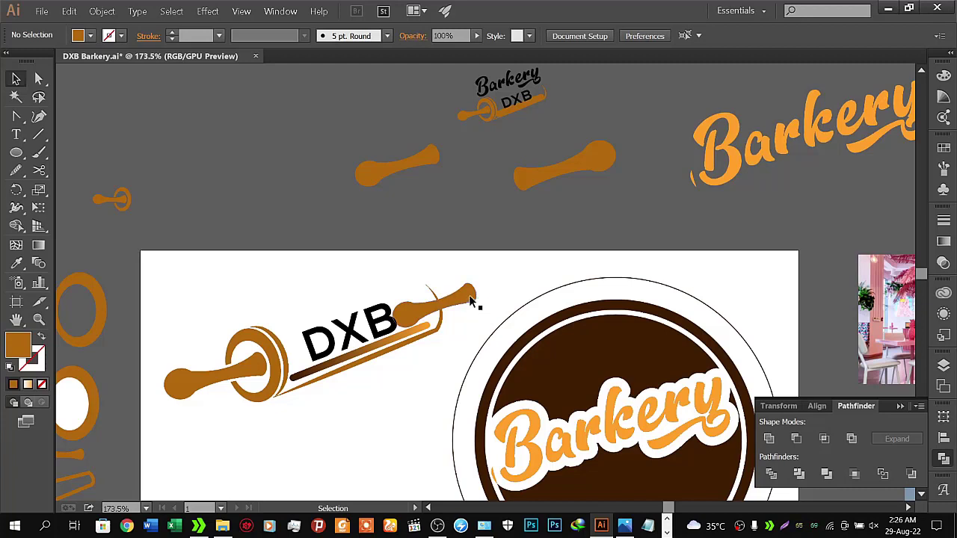
# Nudge the handle left, right and up so it sits just past the B
pyautogui.click(471, 301)
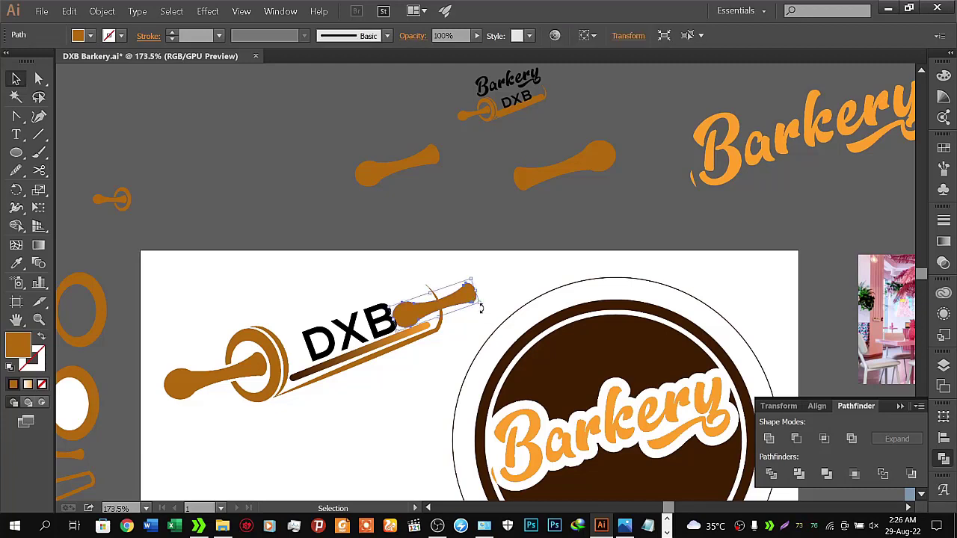
pyautogui.click(478, 331)
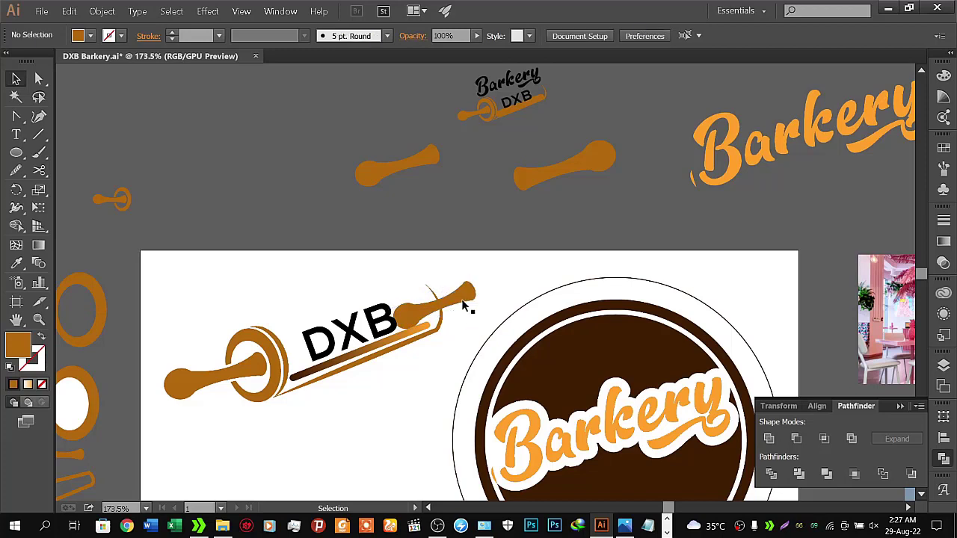
pyautogui.click(463, 303)
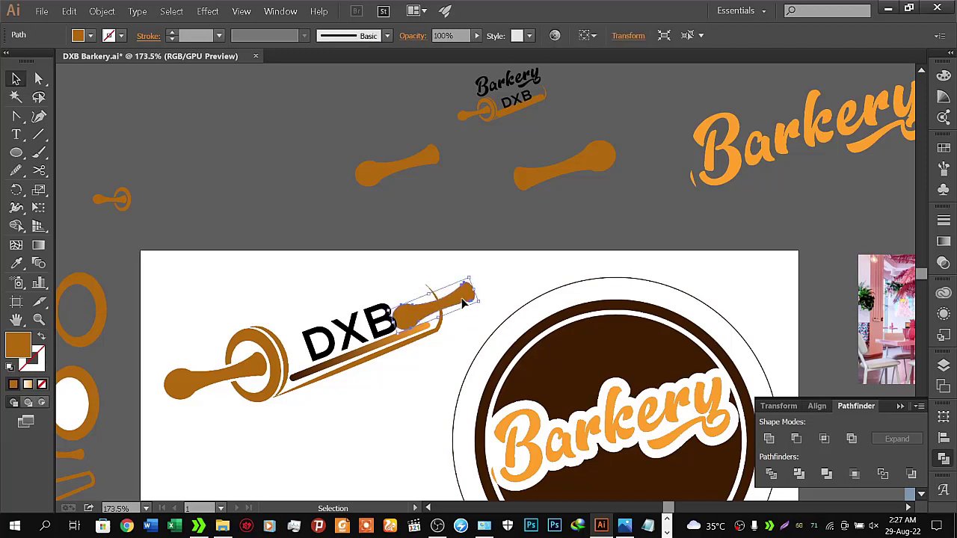
pyautogui.press('Left')
pyautogui.press('Left')
pyautogui.press('Left')
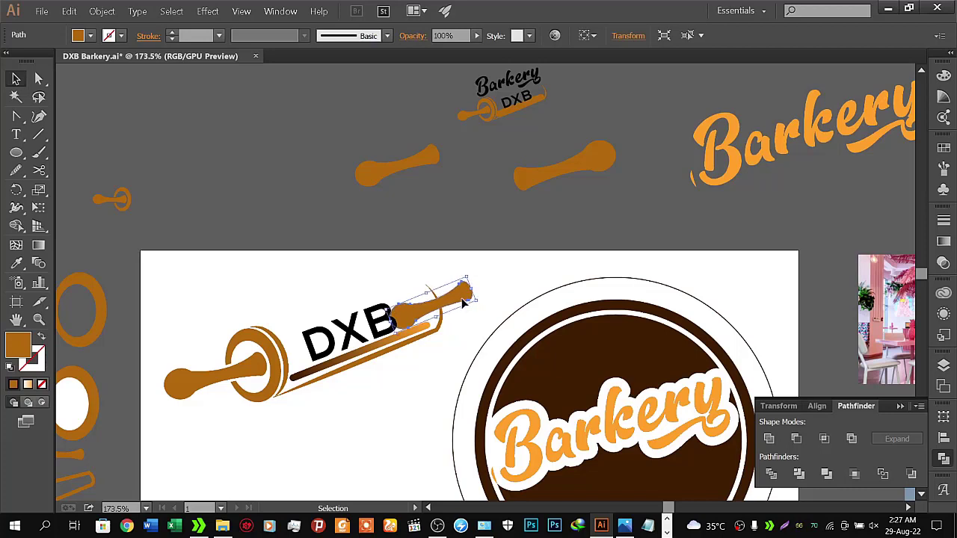
pyautogui.press('Right')
pyautogui.press('Right')
pyautogui.press('Right')
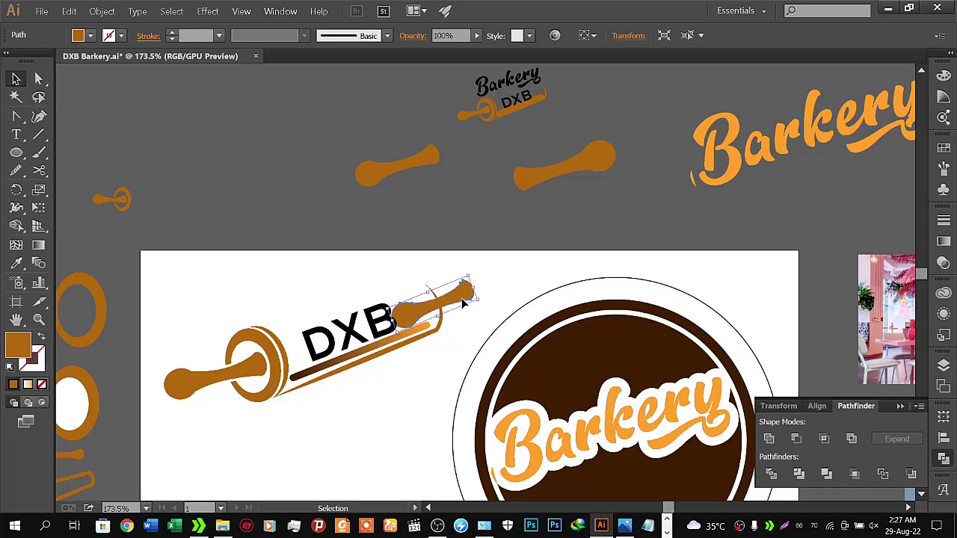
pyautogui.press('Right')
pyautogui.press('Right')
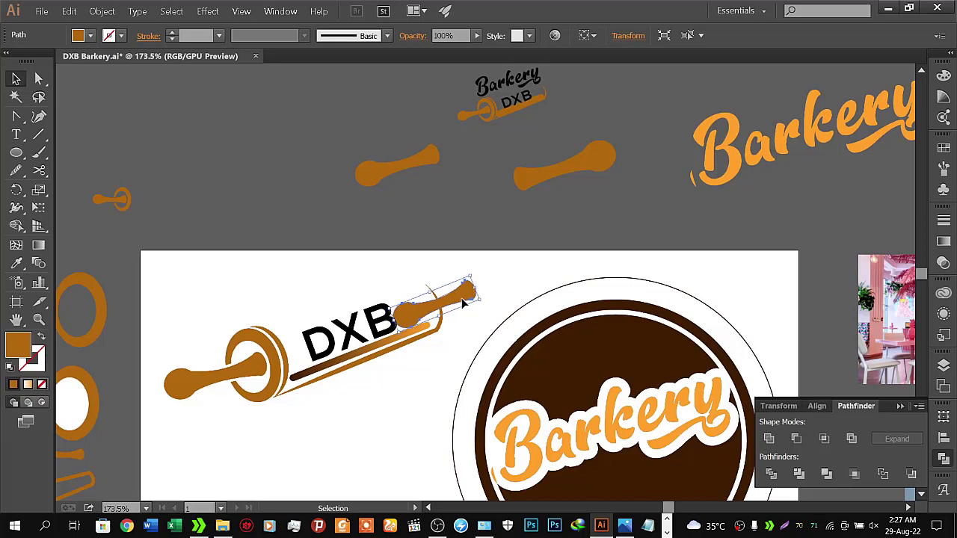
pyautogui.press('Up')
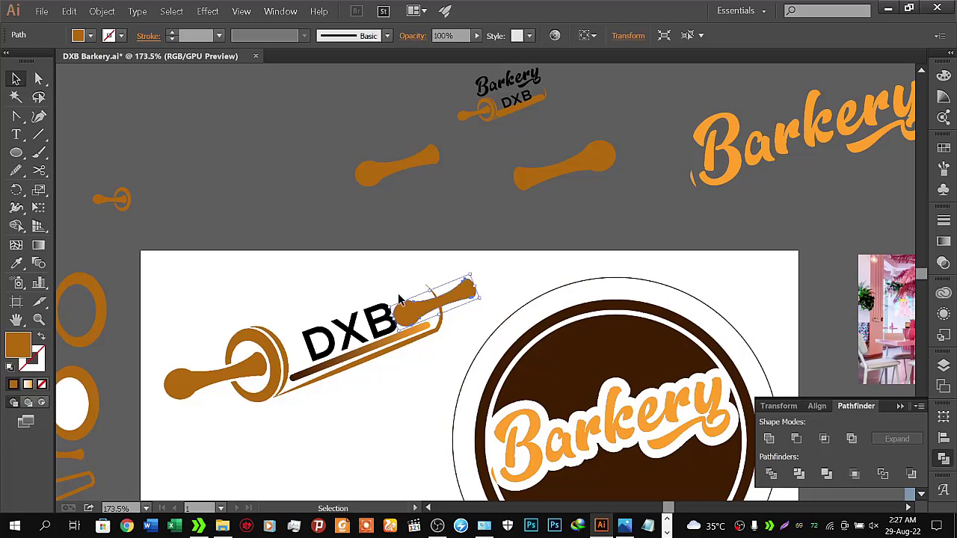
# Delete the round blob near the right handle with the Shape Builder tool
pyautogui.click(418, 396)
pyautogui.press('z')
pyautogui.moveTo(421, 357); pyautogui.dragTo(521, 327)
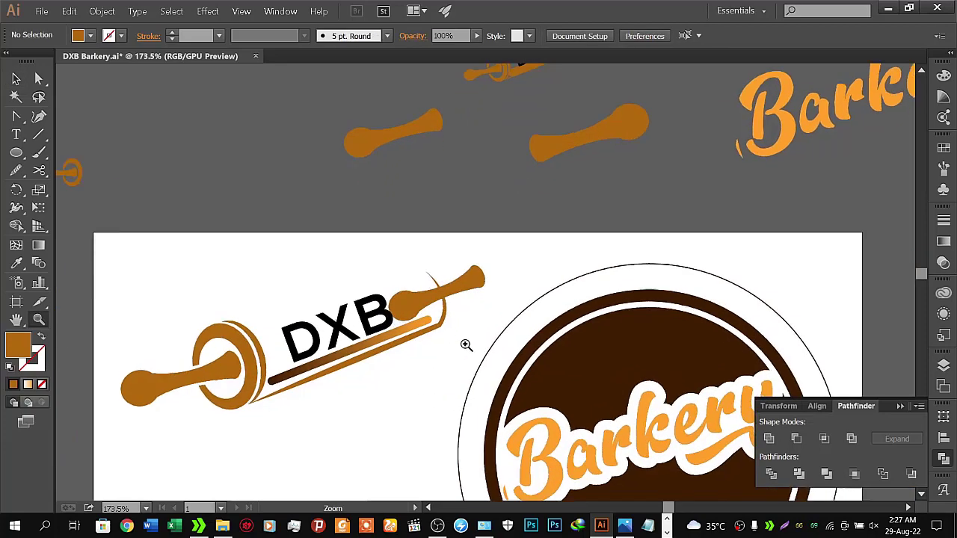
pyautogui.press('v')
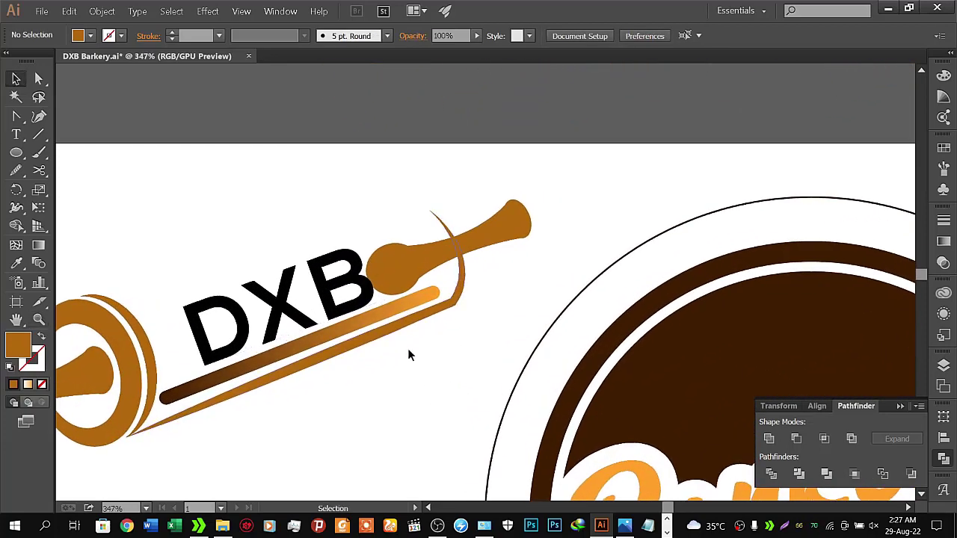
pyautogui.click(464, 272)
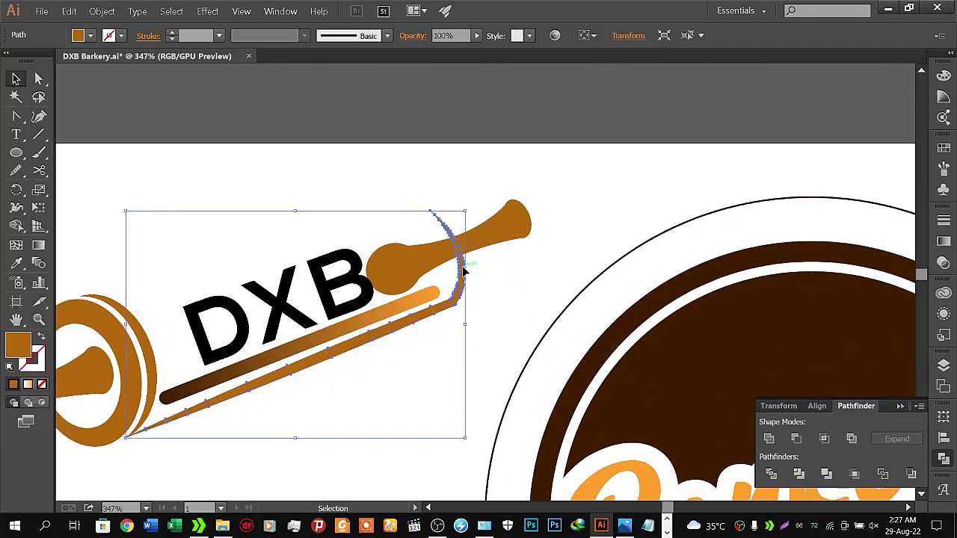
pyautogui.click(515, 288)
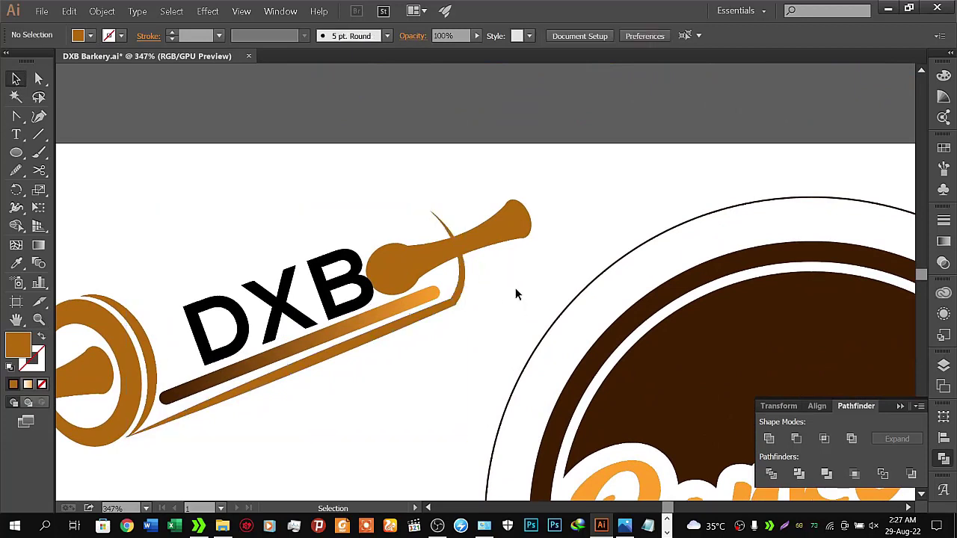
pyautogui.moveTo(529, 173); pyautogui.dragTo(454, 289)
pyautogui.click(17, 226)
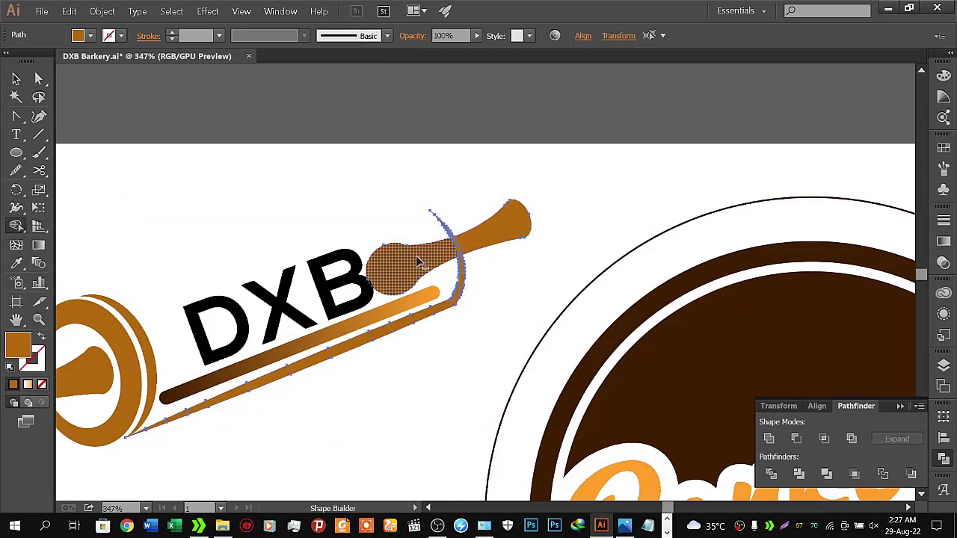
pyautogui.keyDown('alt'); pyautogui.click(436, 264); pyautogui.keyUp('alt')
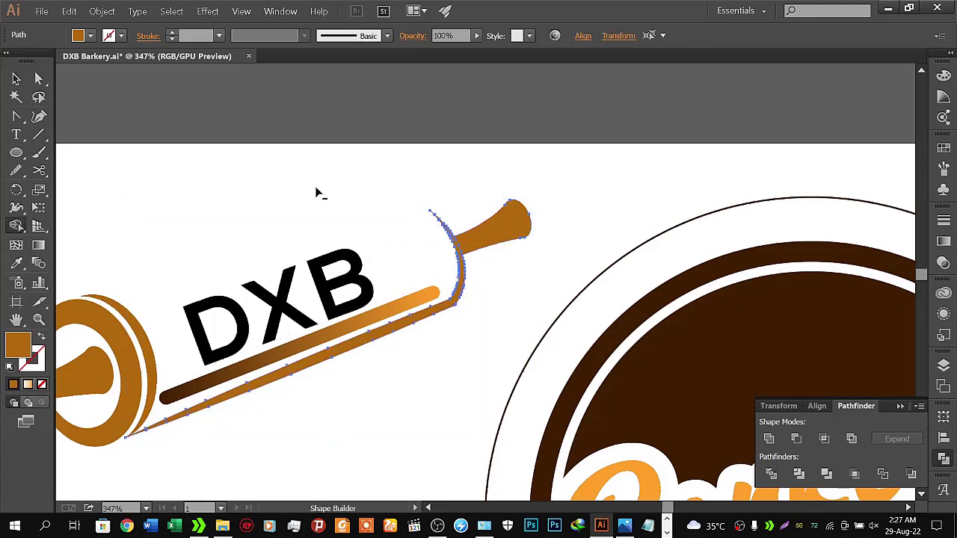
pyautogui.press('v')
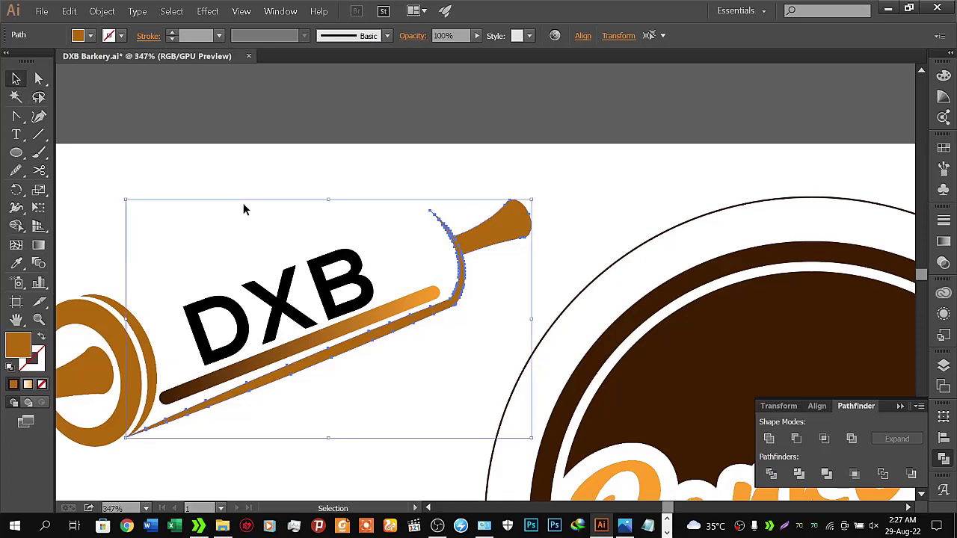
pyautogui.click(221, 172)
# Unite the right handle and the thin outline curve with Pathfinder > Unite
pyautogui.press('z')
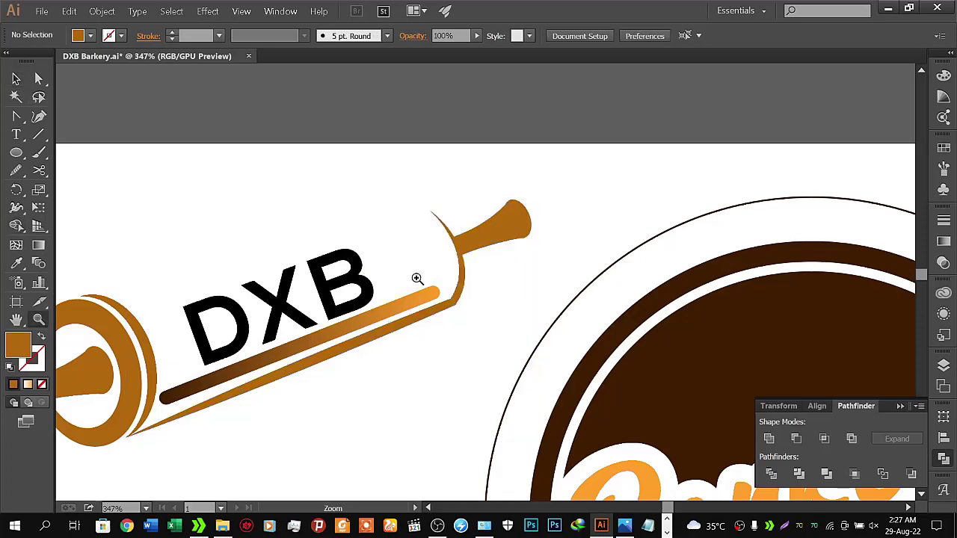
pyautogui.moveTo(417, 274); pyautogui.dragTo(351, 292)
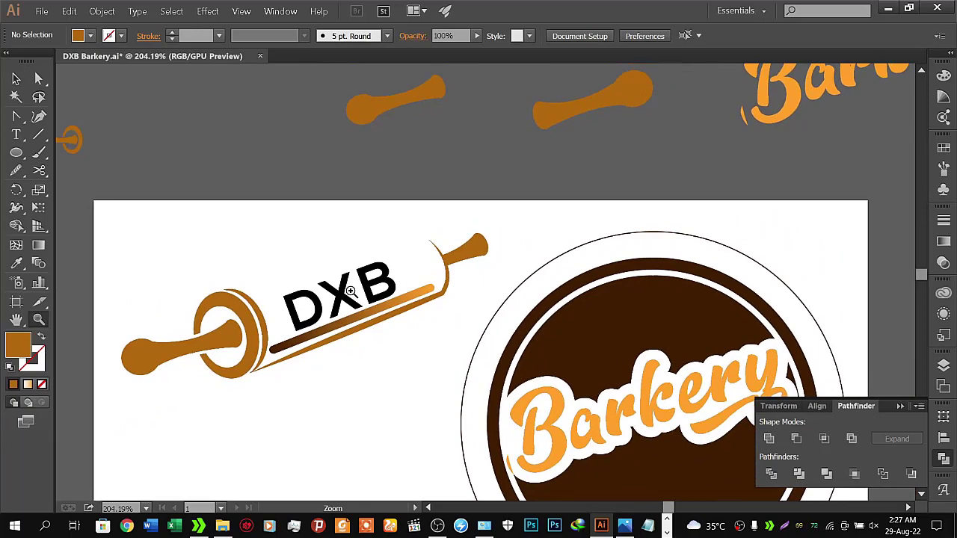
pyautogui.moveTo(351, 292); pyautogui.dragTo(438, 275)
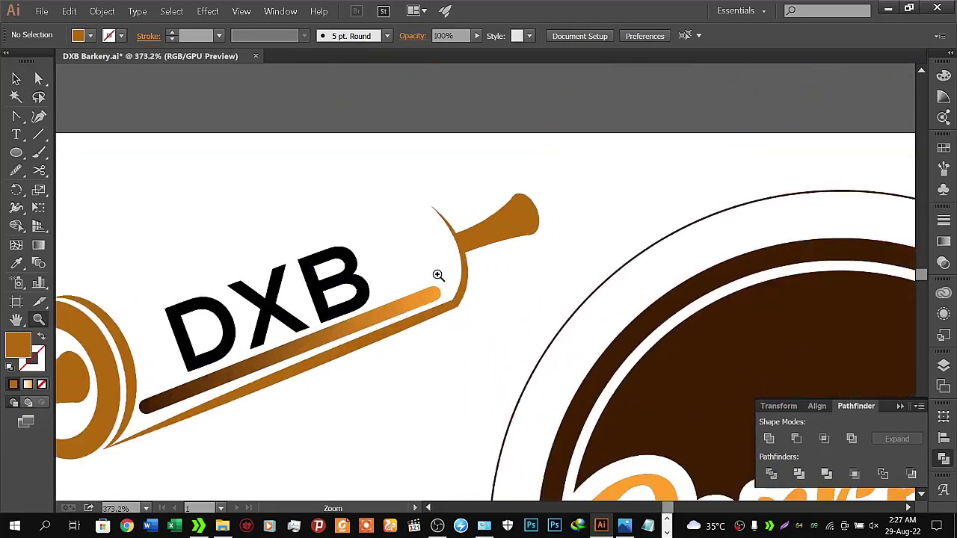
pyautogui.click(13, 77)
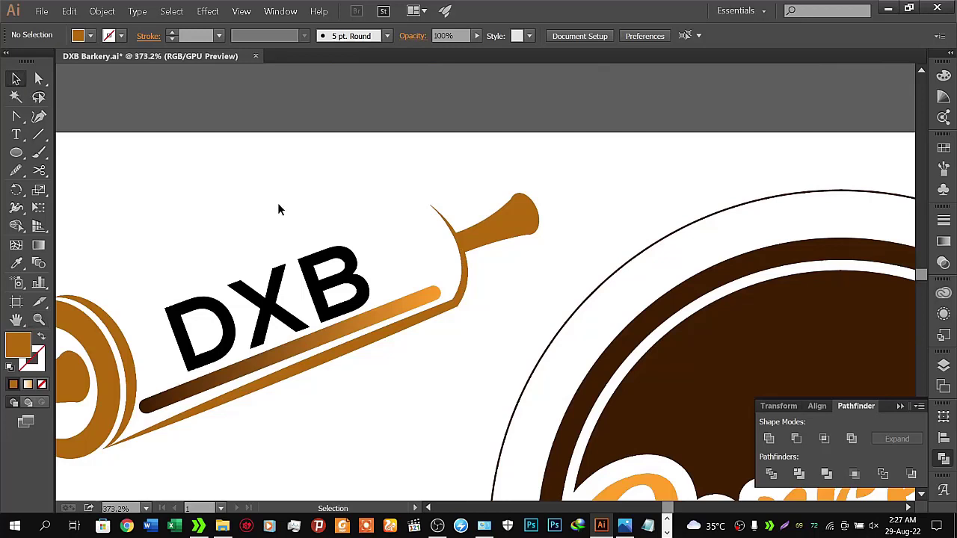
pyautogui.click(491, 237)
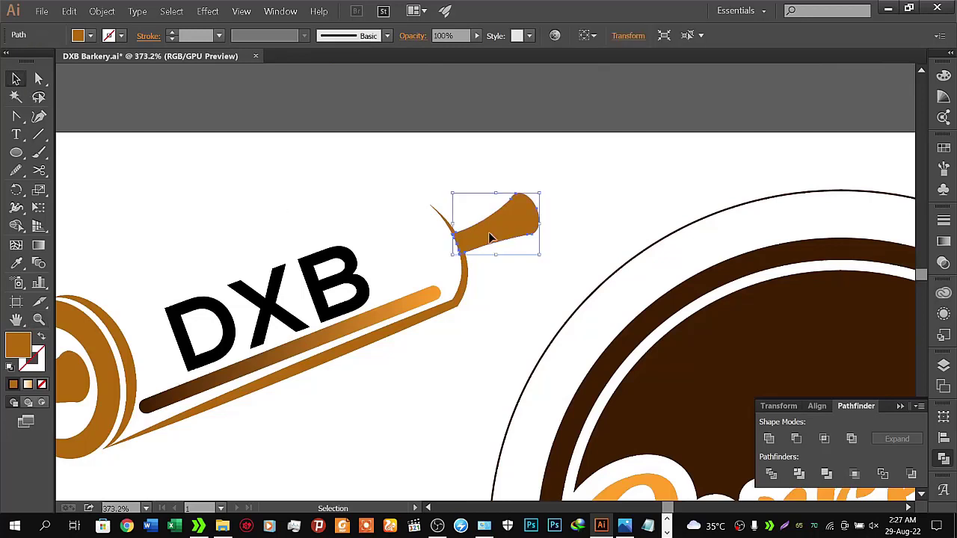
pyautogui.keyDown('shift'); pyautogui.click(465, 278); pyautogui.keyUp('shift')
pyautogui.click(770, 439)
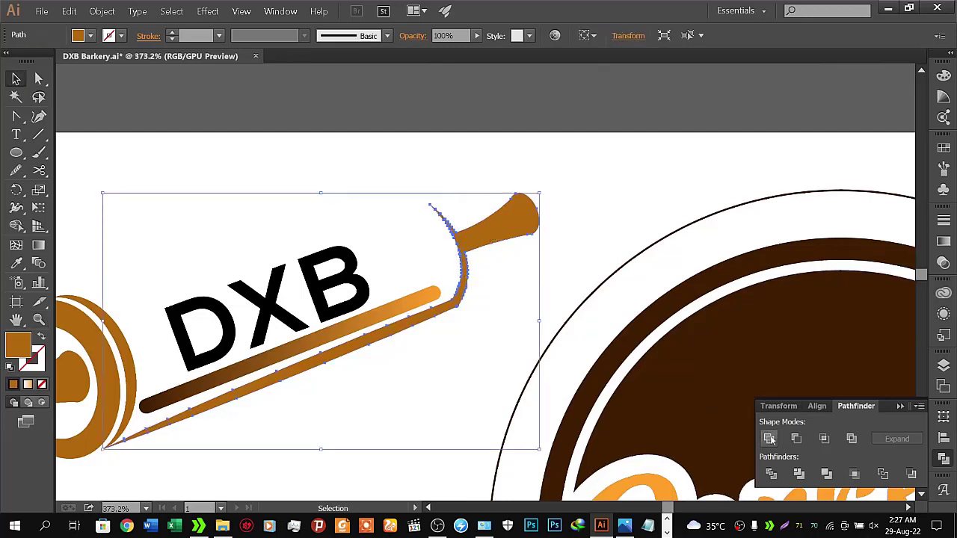
pyautogui.click(557, 159)
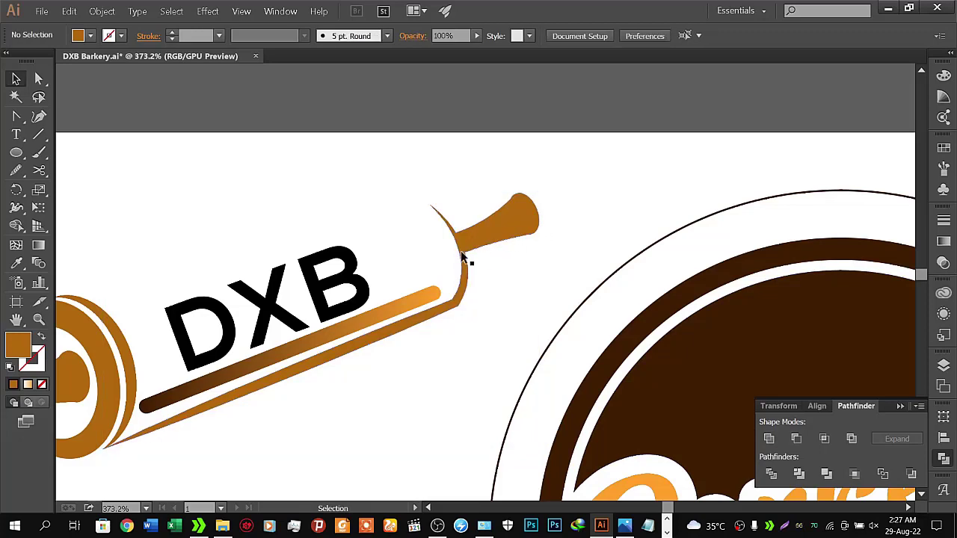
pyautogui.press('z')
pyautogui.moveTo(417, 273)
pyautogui.mouseDown()
pyautogui.moveTo(656, 207)
pyautogui.moveTo(681, 195)
pyautogui.moveTo(670, 160)
pyautogui.moveTo(624, 220)
pyautogui.mouseUp()
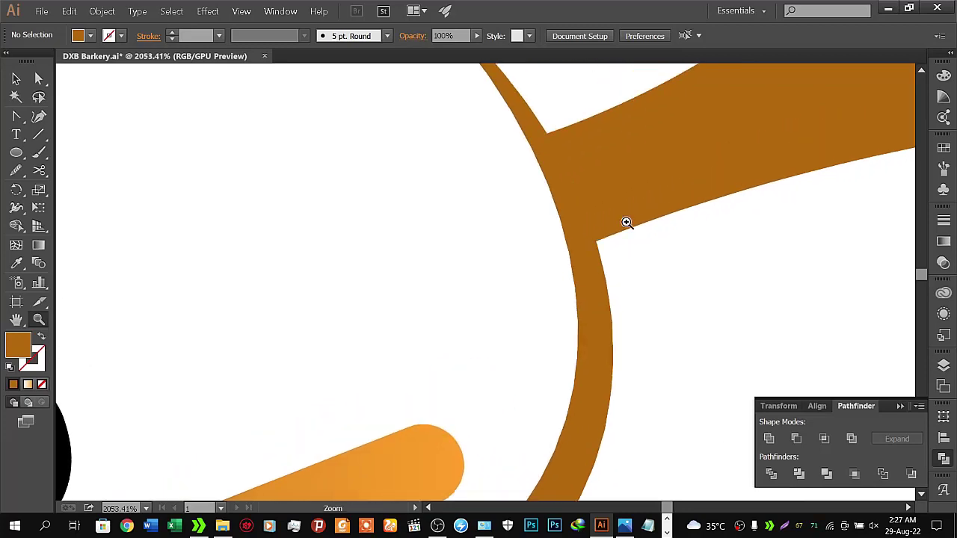
pyautogui.keyDown('alt'); pyautogui.click(541, 239); pyautogui.keyUp('alt')
pyautogui.keyDown('alt'); pyautogui.click(435, 262); pyautogui.keyUp('alt')
# Group the faded lower rolling pin, shrink it, and move it onto the upper pasteboard
pyautogui.moveTo(435, 261)
pyautogui.mouseDown()
pyautogui.moveTo(326, 278)
pyautogui.moveTo(374, 284)
pyautogui.moveTo(520, 241)
pyautogui.moveTo(508, 248)
pyautogui.moveTo(144, 174)
pyautogui.mouseUp()
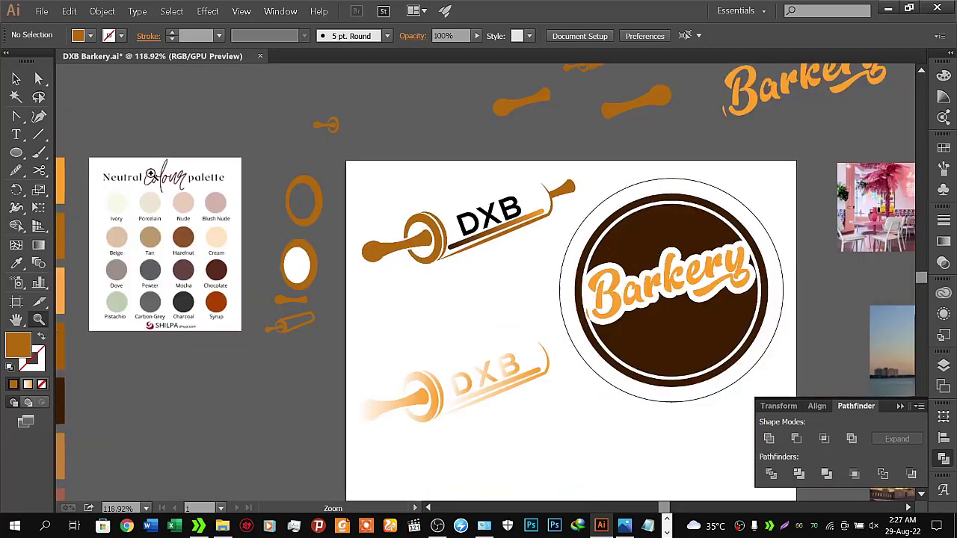
pyautogui.press('v')
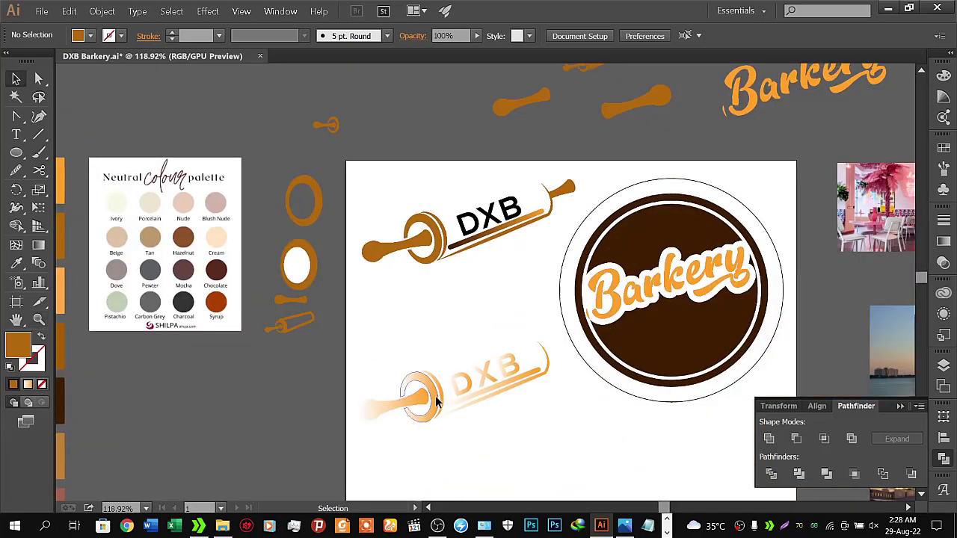
pyautogui.click(439, 402)
pyautogui.moveTo(353, 337); pyautogui.dragTo(550, 439)
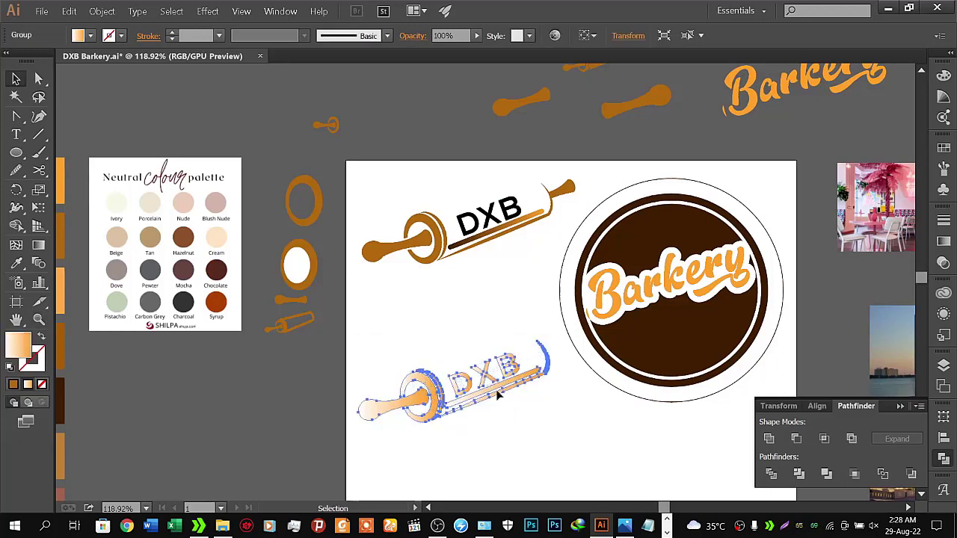
pyautogui.hotkey('ctrl', 'shift', 'b')
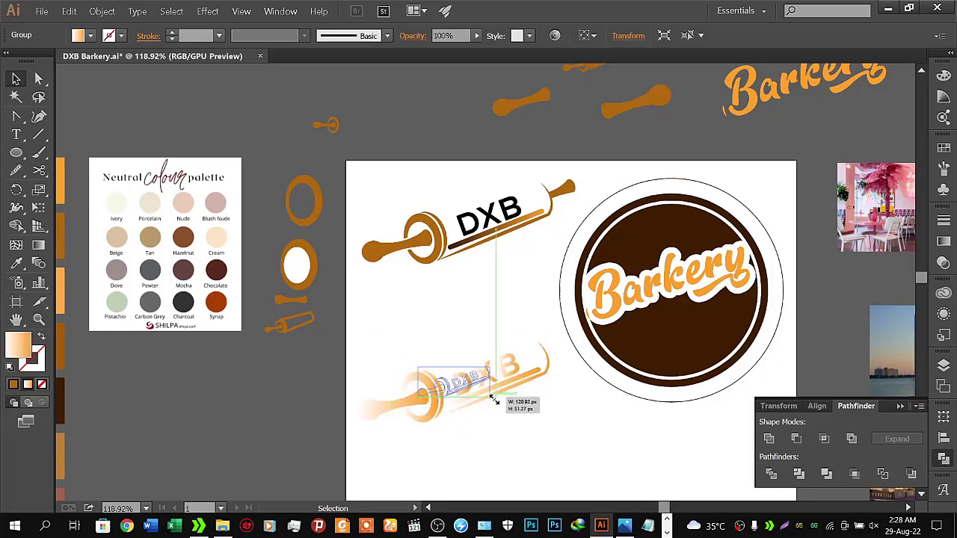
pyautogui.moveTo(548, 423)
pyautogui.mouseDown()
pyautogui.moveTo(486, 398)
pyautogui.moveTo(406, 130)
pyautogui.mouseUp()
pyautogui.click(417, 139)
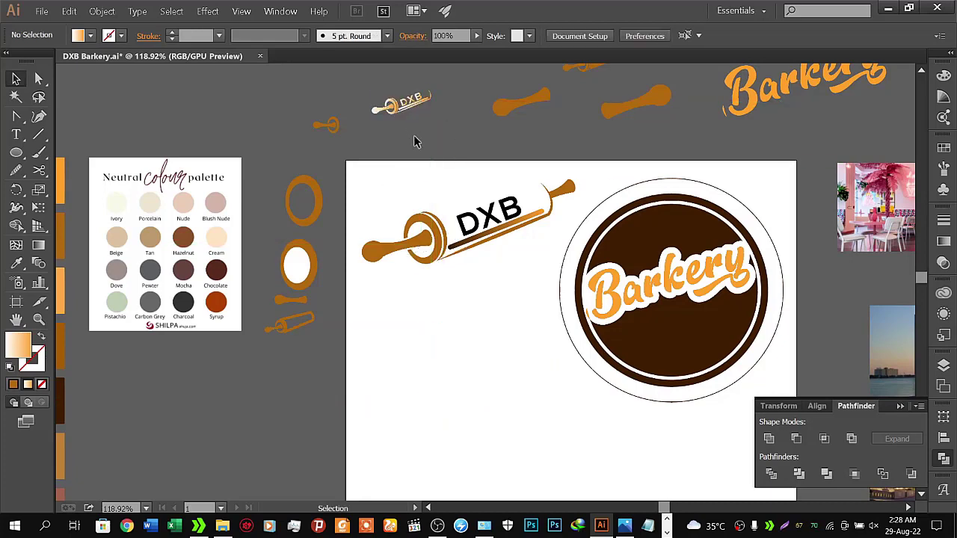
pyautogui.press('z')
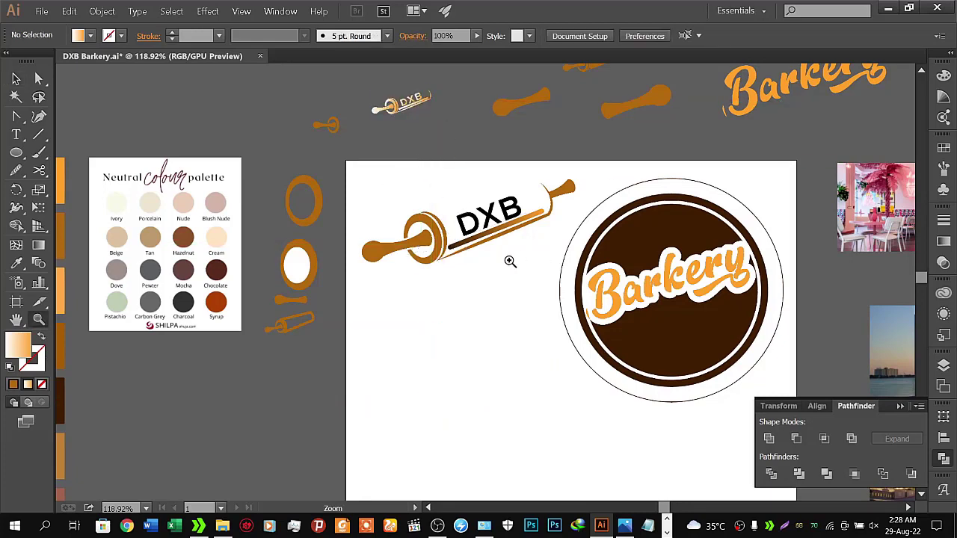
pyautogui.moveTo(516, 261); pyautogui.dragTo(591, 219)
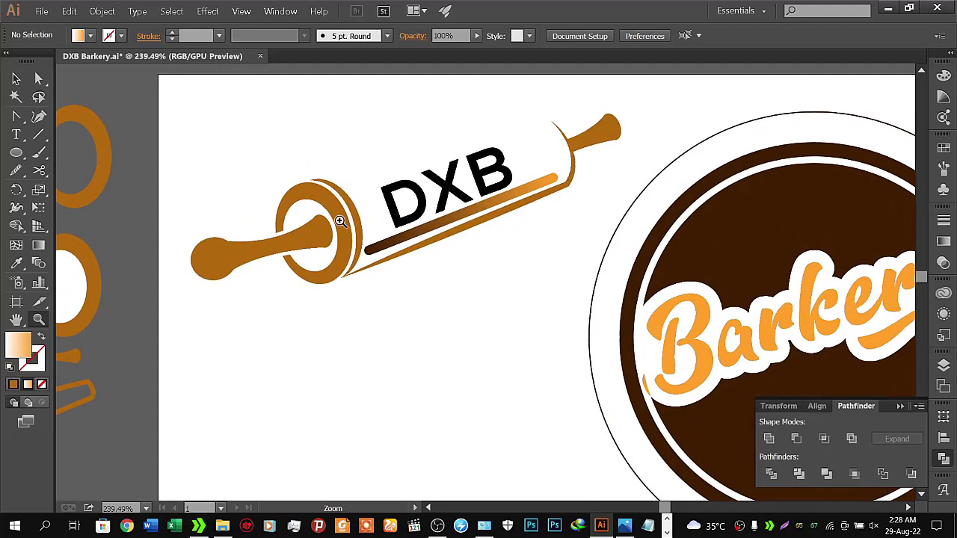
pyautogui.click(18, 78)
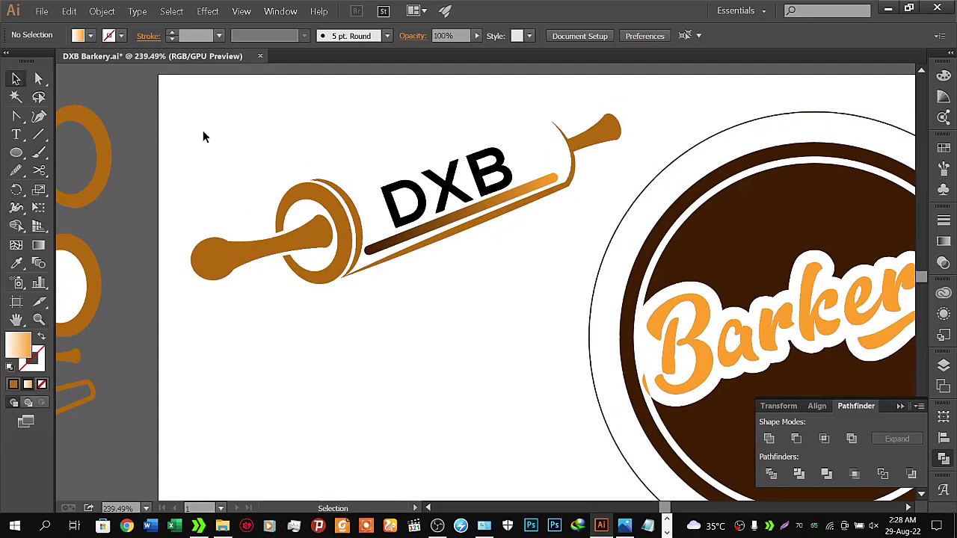
# Raise the DXB text's tracking from 52 to 82 in the Character settings
pyautogui.click(451, 188)
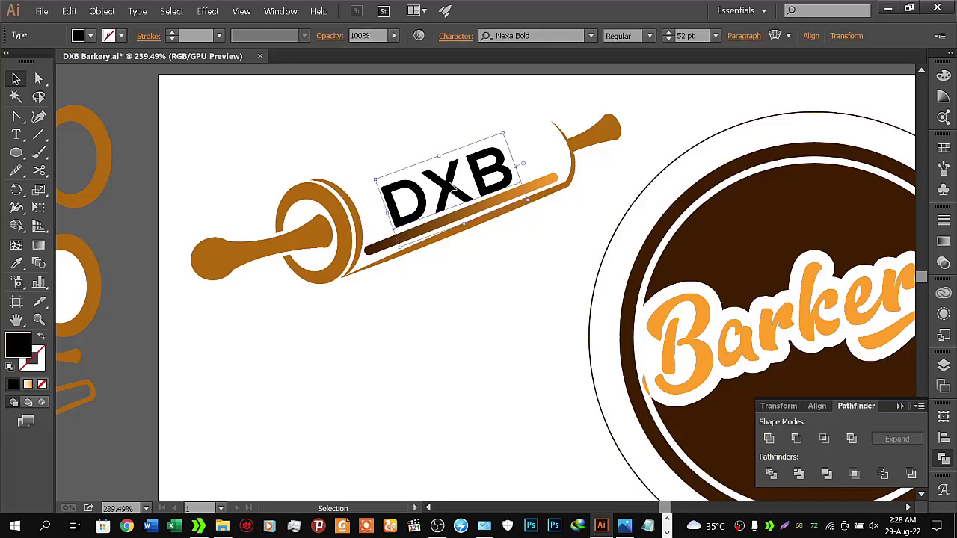
pyautogui.scroll(3, 451, 188)
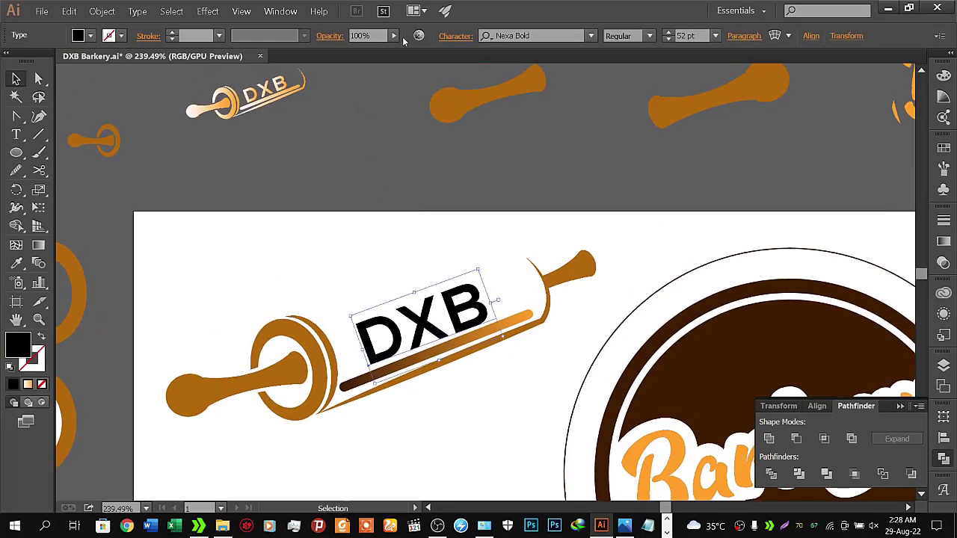
pyautogui.click(454, 36)
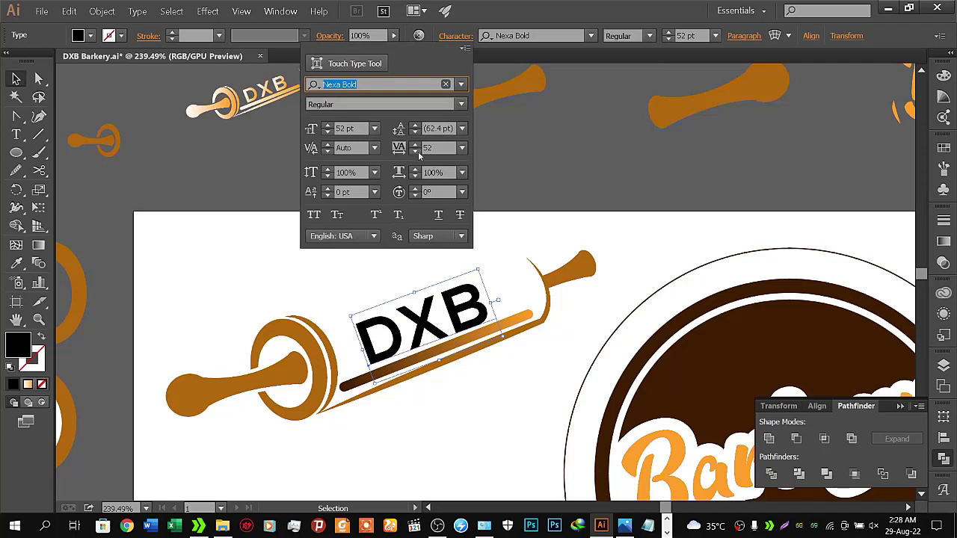
pyautogui.click(416, 144)
pyautogui.moveTo(416, 148); pyautogui.dragTo(417, 147)
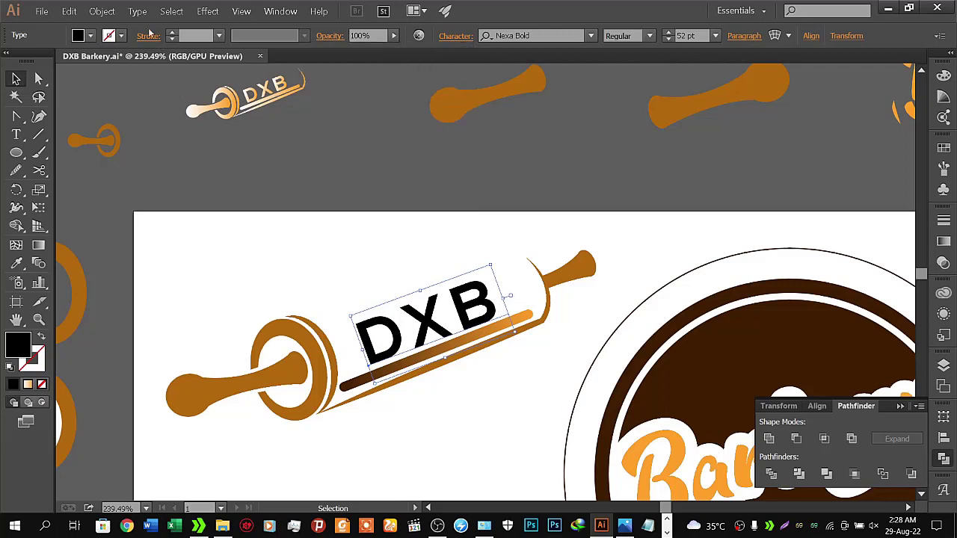
# Expand the DXB text into outlined shapes with Object > Expand
pyautogui.click(102, 11)
pyautogui.click(126, 129)
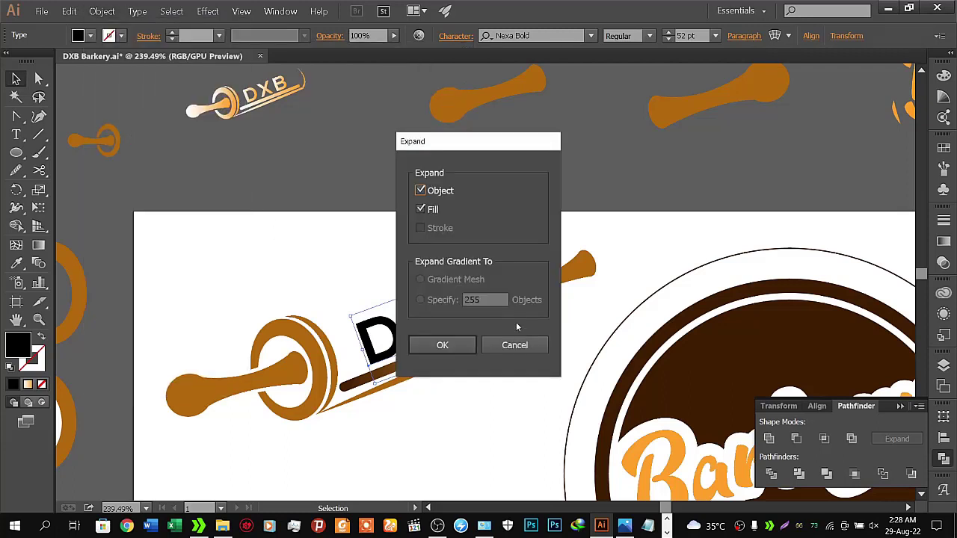
pyautogui.click(442, 346)
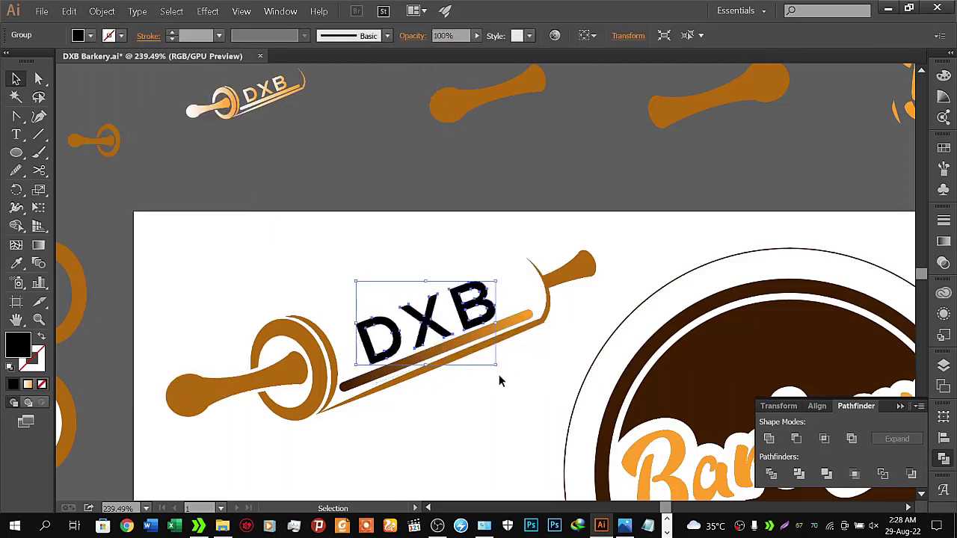
# Tilt the DXB outlines slightly clockwise and nudge them left along the pin
pyautogui.moveTo(495, 368); pyautogui.dragTo(501, 372)
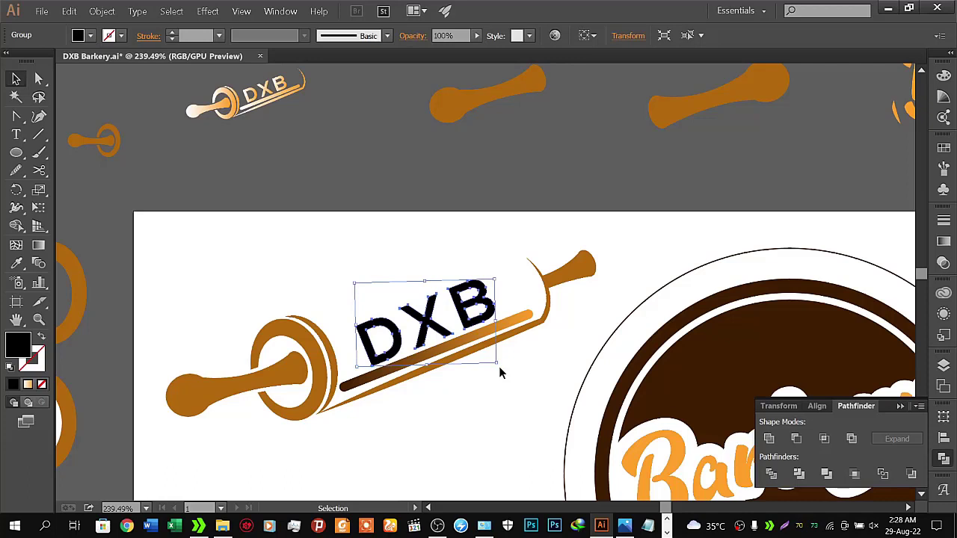
pyautogui.click(496, 397)
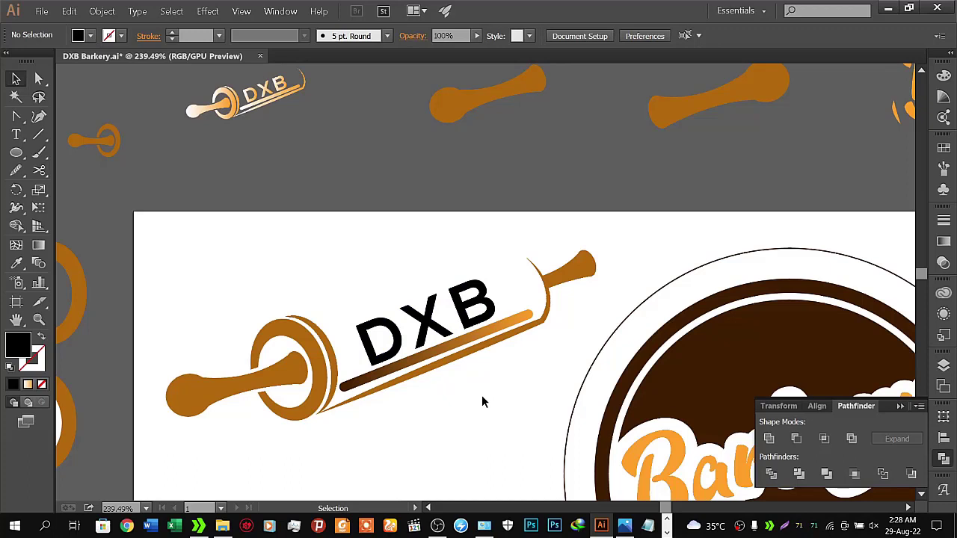
pyautogui.click(428, 324)
pyautogui.press('Left')
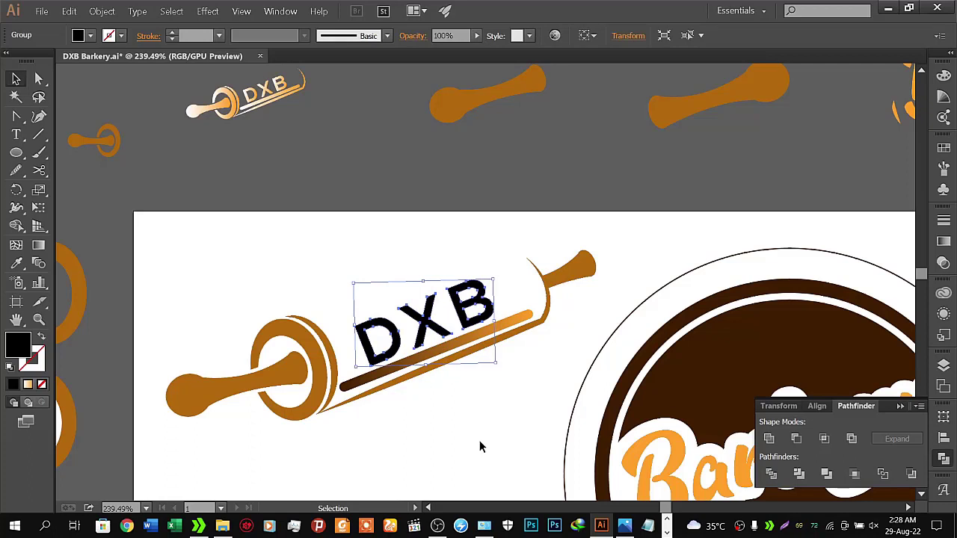
pyautogui.click(481, 446)
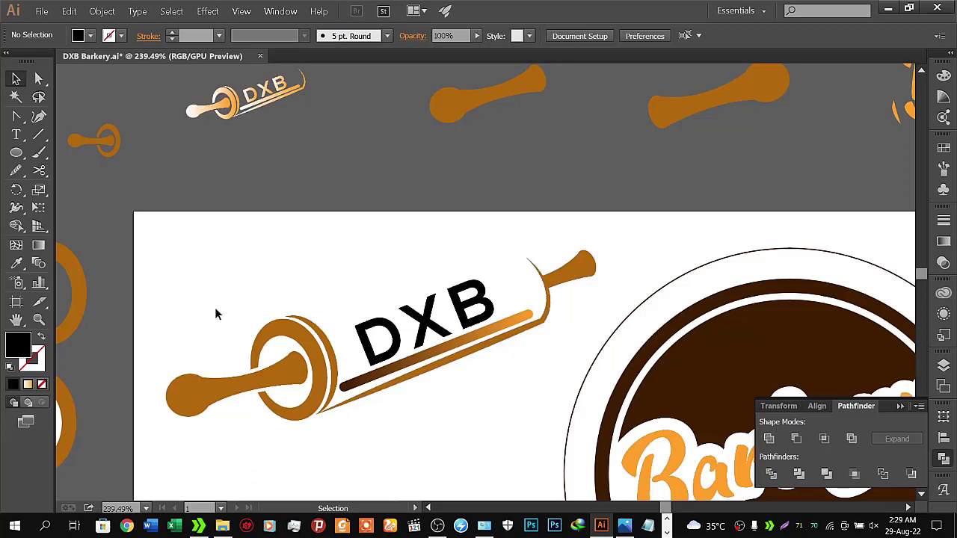
# Select the whole DXB rolling-pin artwork and move it about 77 px left
pyautogui.moveTo(158, 244)
pyautogui.mouseDown()
pyautogui.moveTo(568, 367)
pyautogui.moveTo(556, 412)
pyautogui.mouseUp()
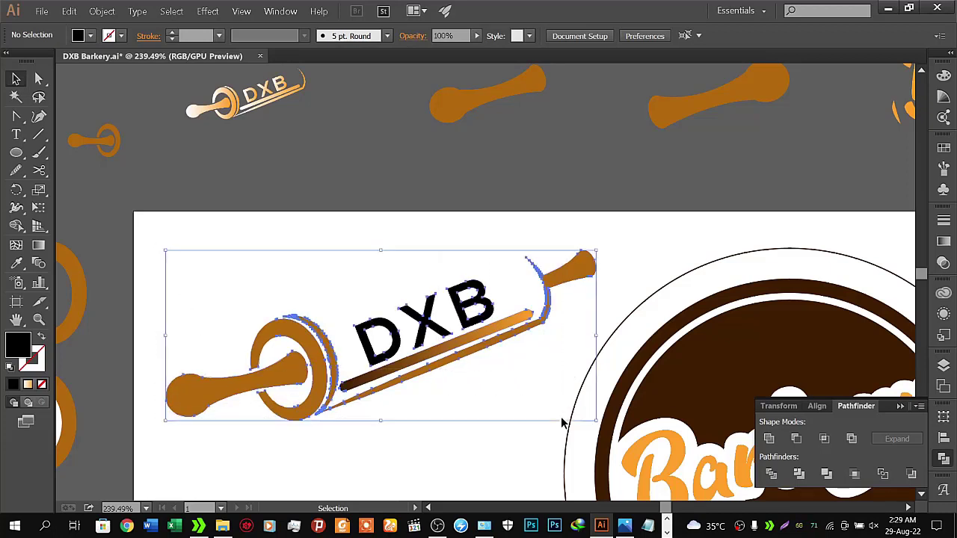
pyautogui.press('a')
pyautogui.press('v')
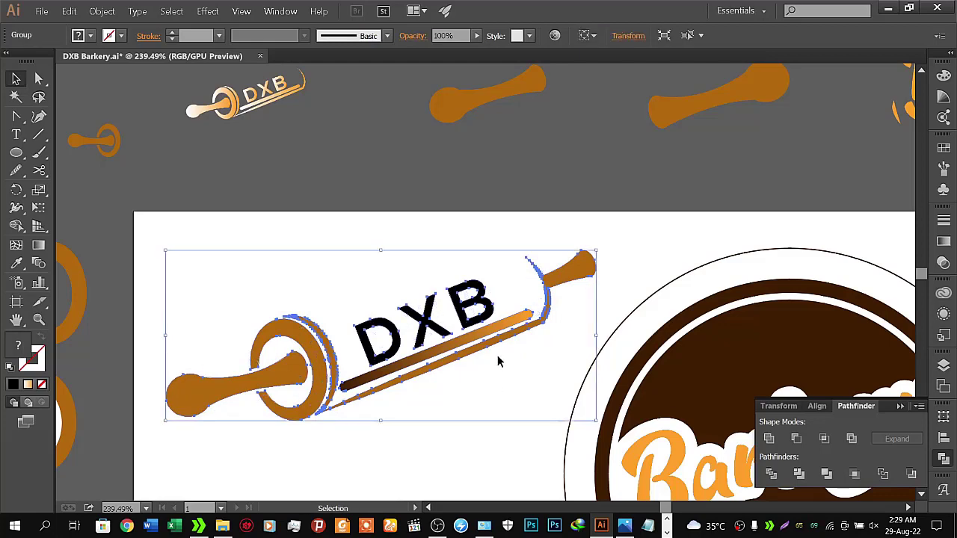
pyautogui.moveTo(487, 334); pyautogui.dragTo(432, 331)
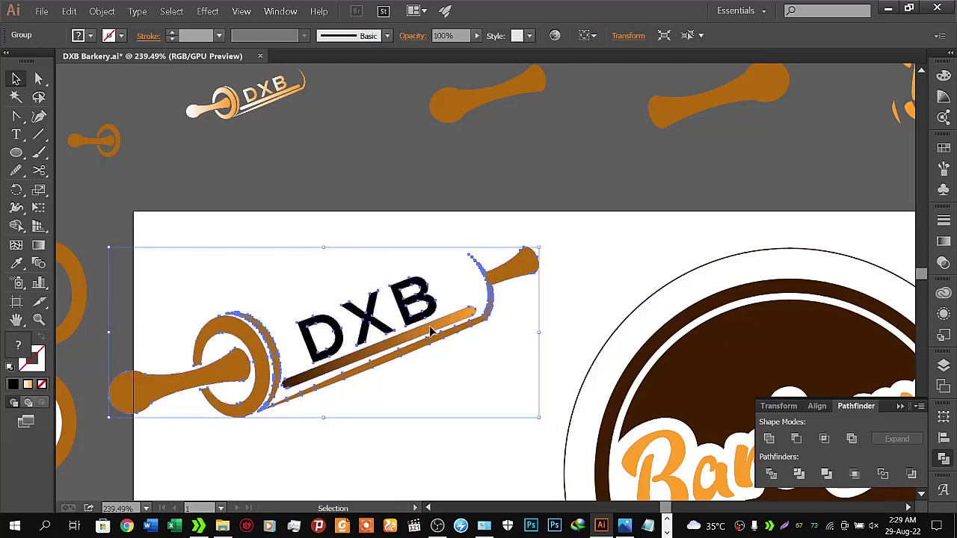
# Place an Alt-dragged copy of the rolling pin below the original, beside the badge
pyautogui.scroll(-5, 449, 344)
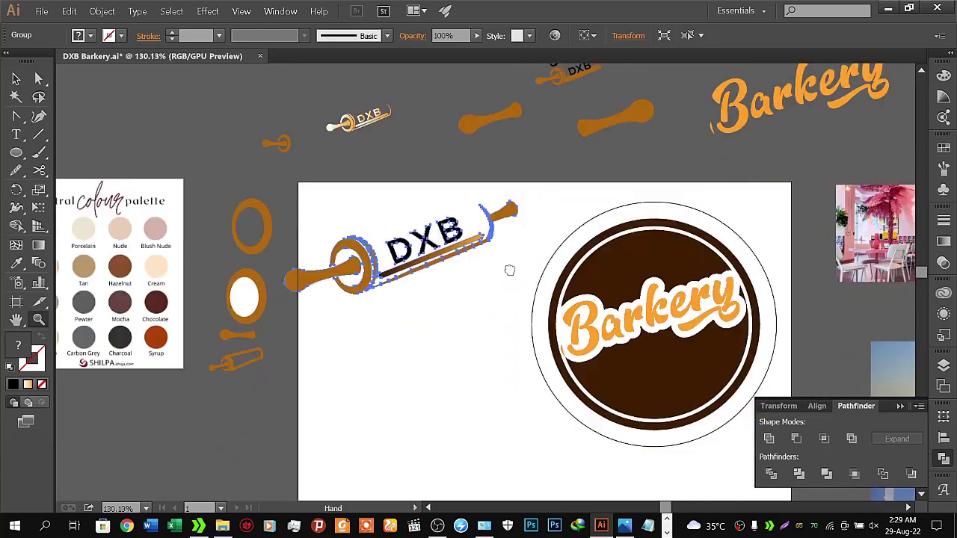
pyautogui.moveTo(509, 270); pyautogui.dragTo(457, 185)
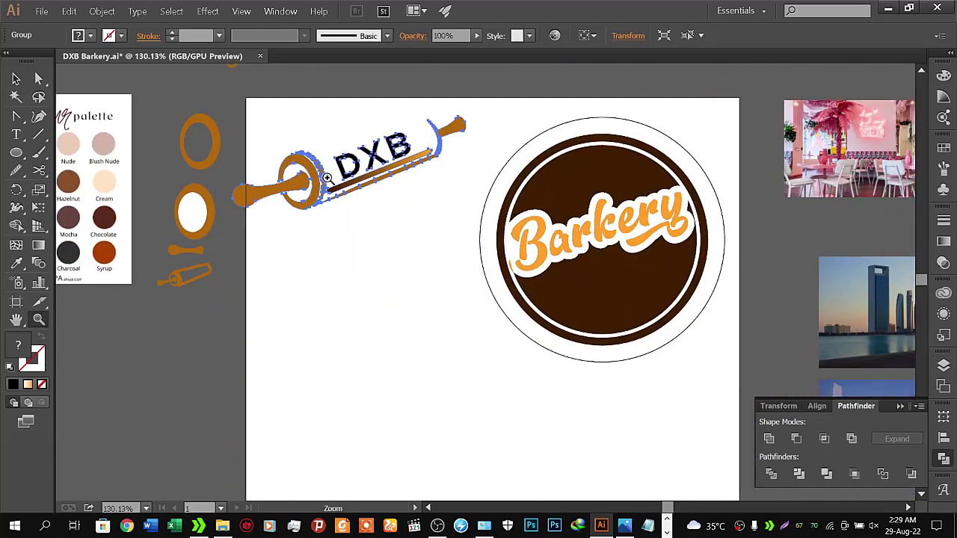
pyautogui.press('v')
pyautogui.click(349, 190)
pyautogui.moveTo(348, 192)
pyautogui.mouseDown()
pyautogui.moveTo(347, 305)
pyautogui.moveTo(362, 369)
pyautogui.mouseUp()
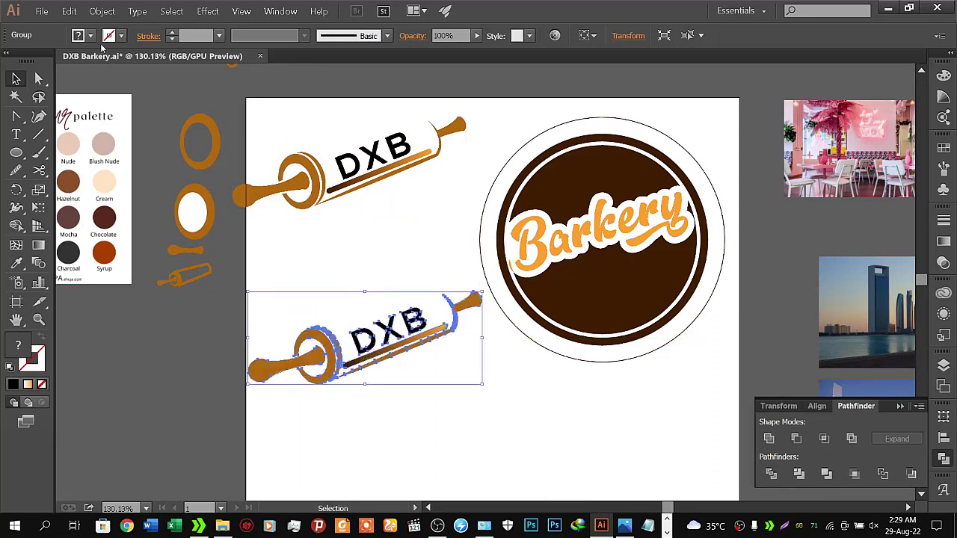
# Unite the copied rolling pin into one shape and fill it with an orange-to-white gradient
pyautogui.click(325, 288)
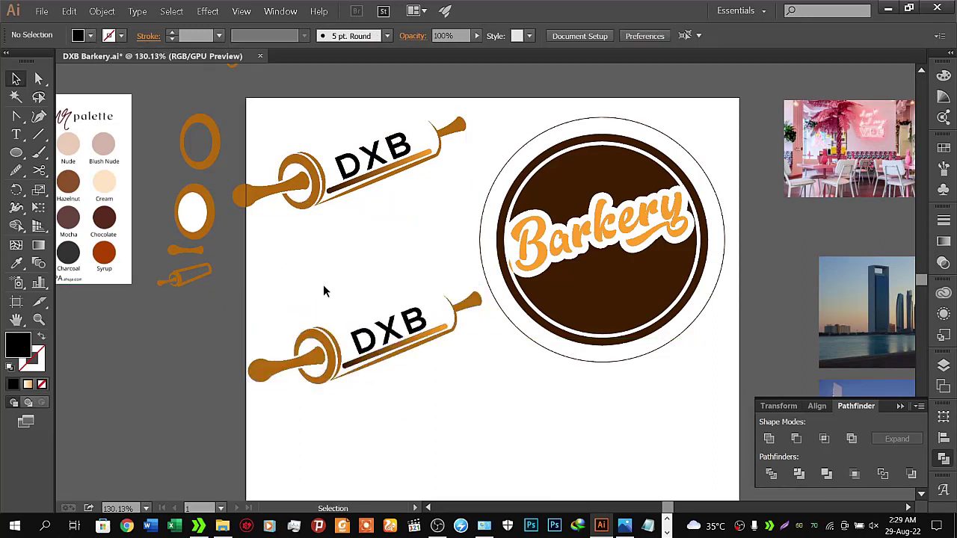
pyautogui.click(327, 345)
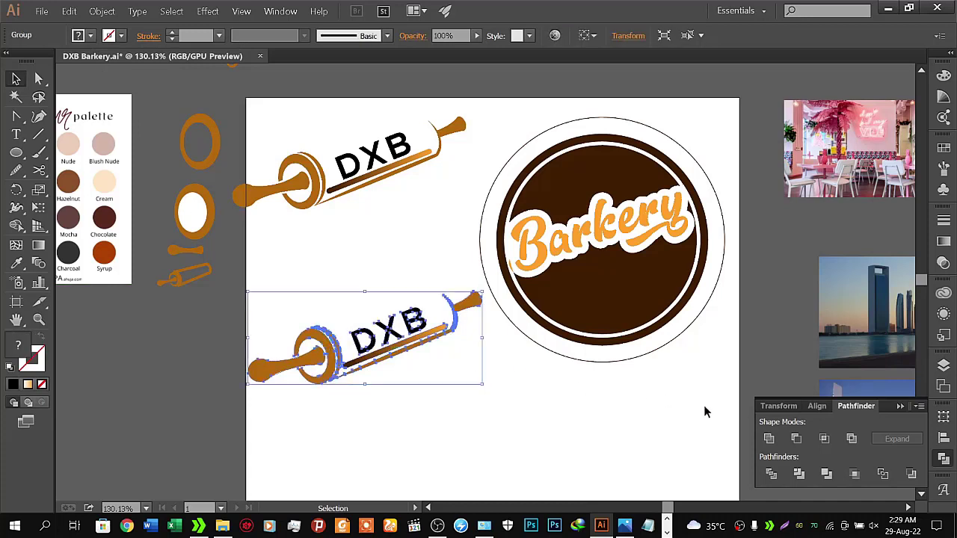
pyautogui.click(768, 439)
pyautogui.click(93, 35)
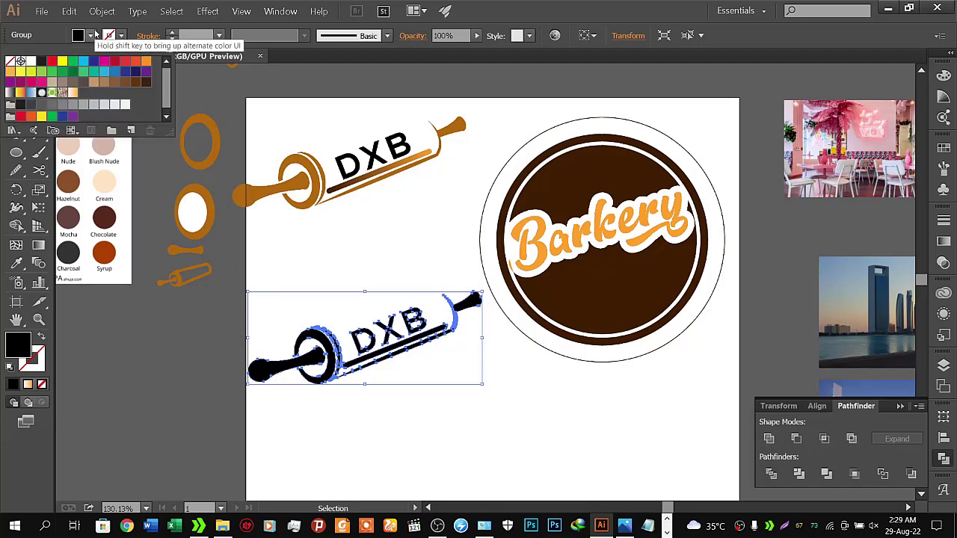
pyautogui.click(74, 93)
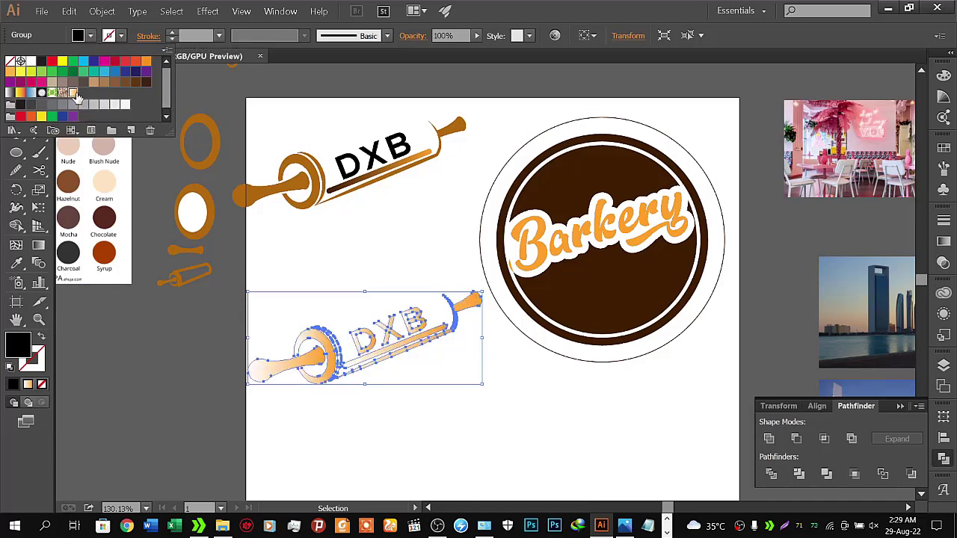
pyautogui.press('Escape')
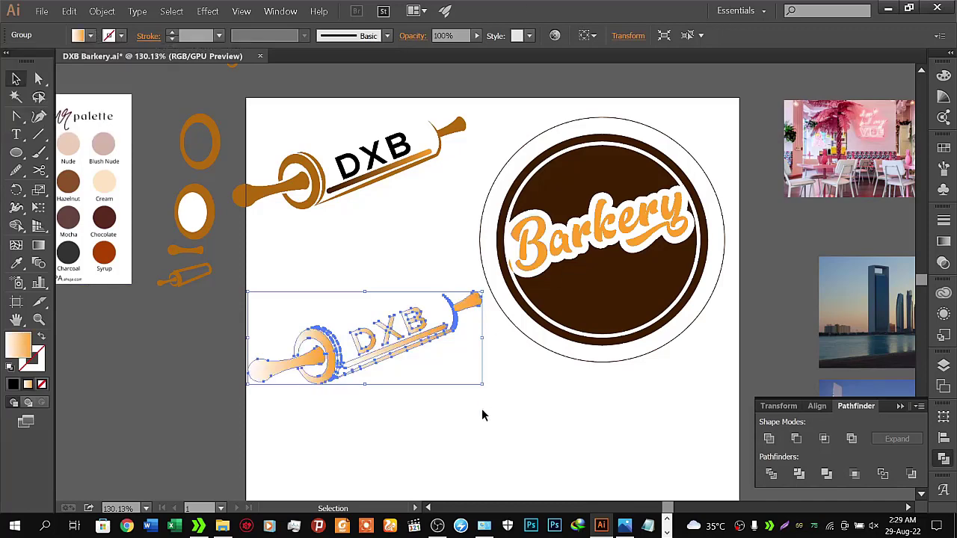
# Drag the gradient rolling pin onto the Barkery badge and zoom in around it
pyautogui.moveTo(509, 201); pyautogui.dragTo(370, 218)
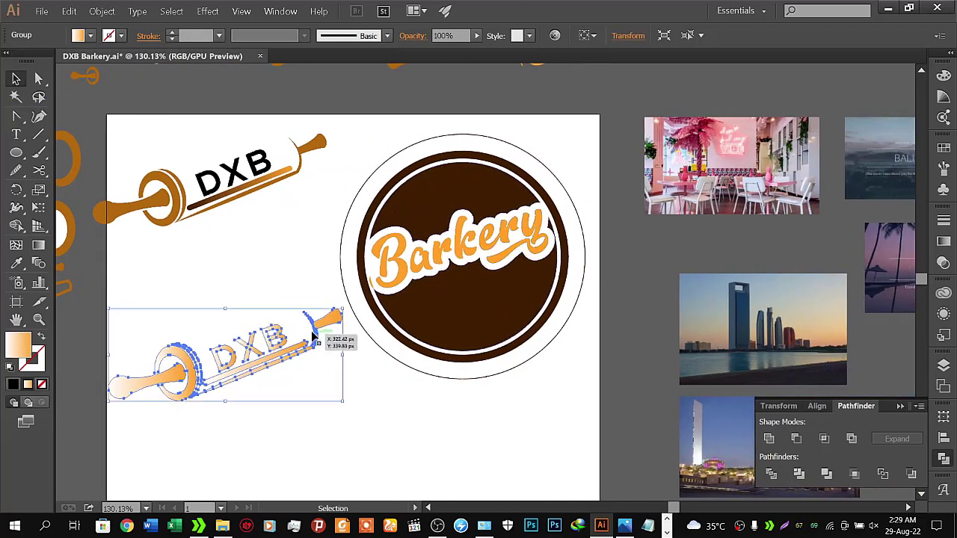
pyautogui.moveTo(317, 335); pyautogui.dragTo(552, 282)
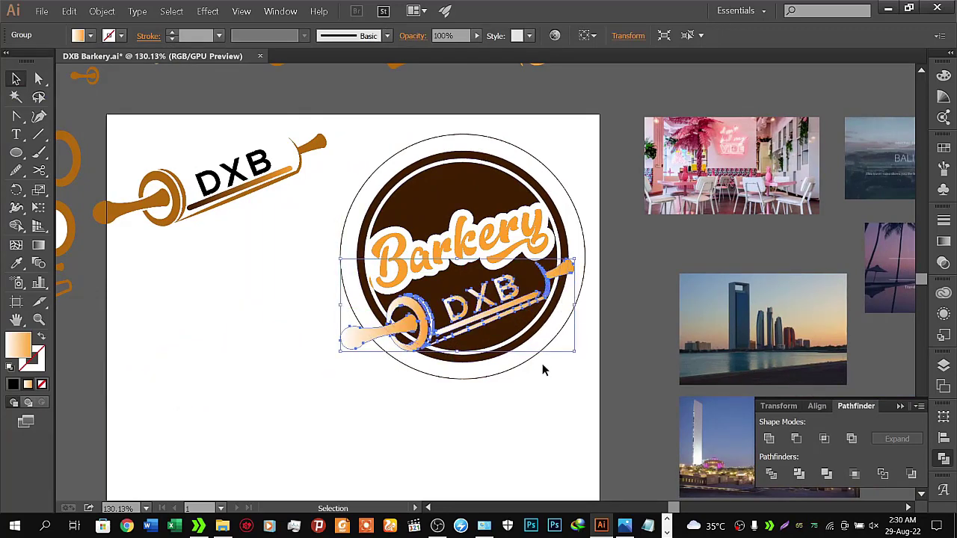
pyautogui.moveTo(492, 427); pyautogui.dragTo(482, 402)
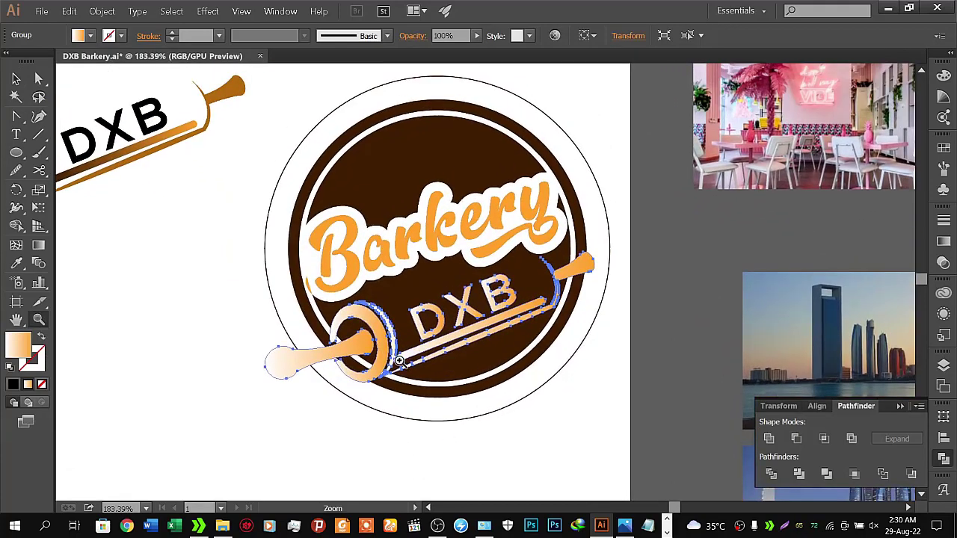
pyautogui.press('v')
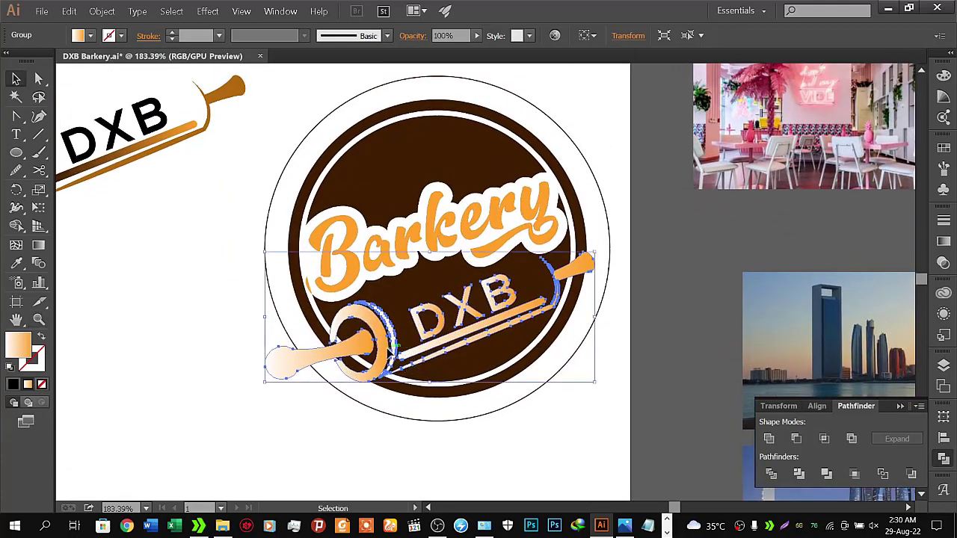
# Fine-tune the rolling pin's position with arrow-key nudges to sit just beneath the Barkery lettering
pyautogui.press('Down')
pyautogui.press('Down')
pyautogui.press('Down')
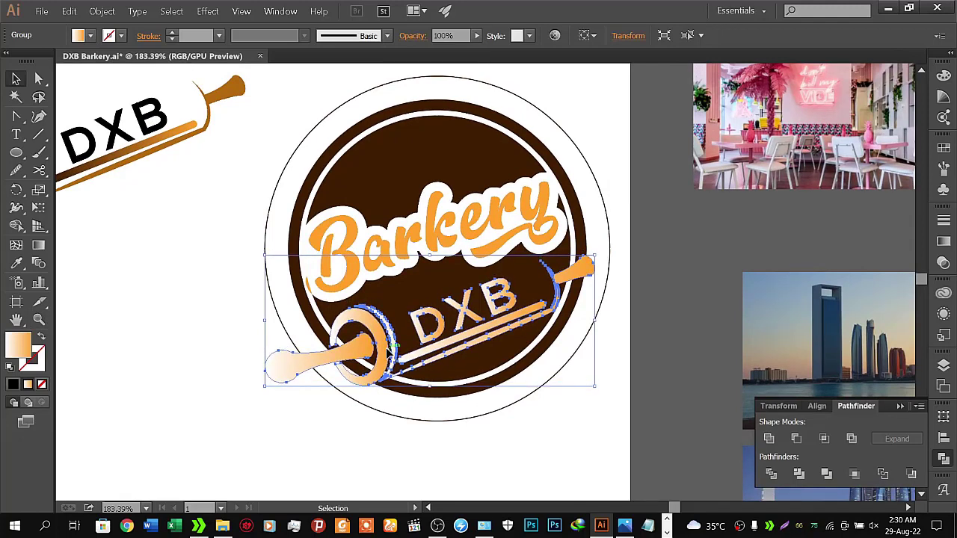
pyautogui.press('Down')
pyautogui.press('Down')
pyautogui.press('Down')
pyautogui.press('Right')
pyautogui.press('Right')
pyautogui.press('Right')
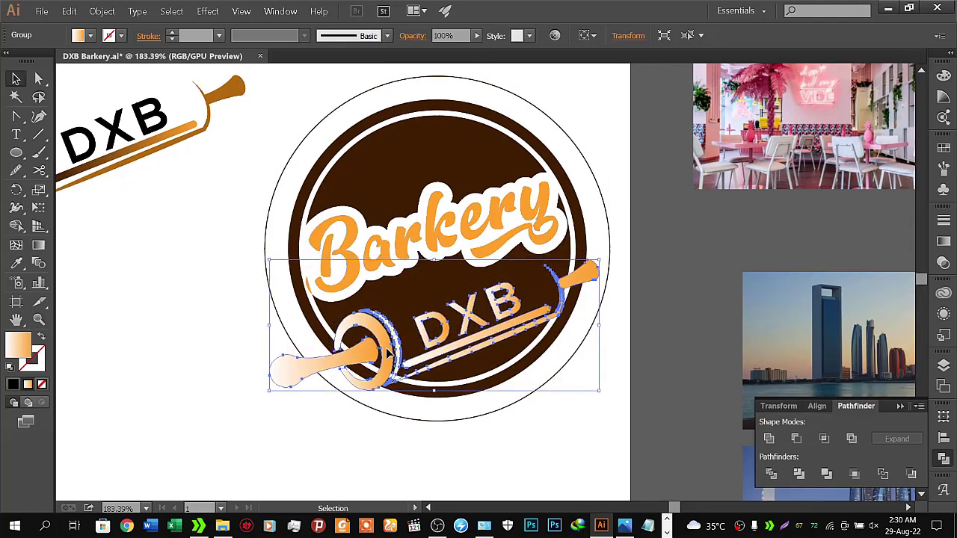
pyautogui.press('Right')
pyautogui.press('Right')
pyautogui.press('Right')
pyautogui.press('Right')
pyautogui.press('Right')
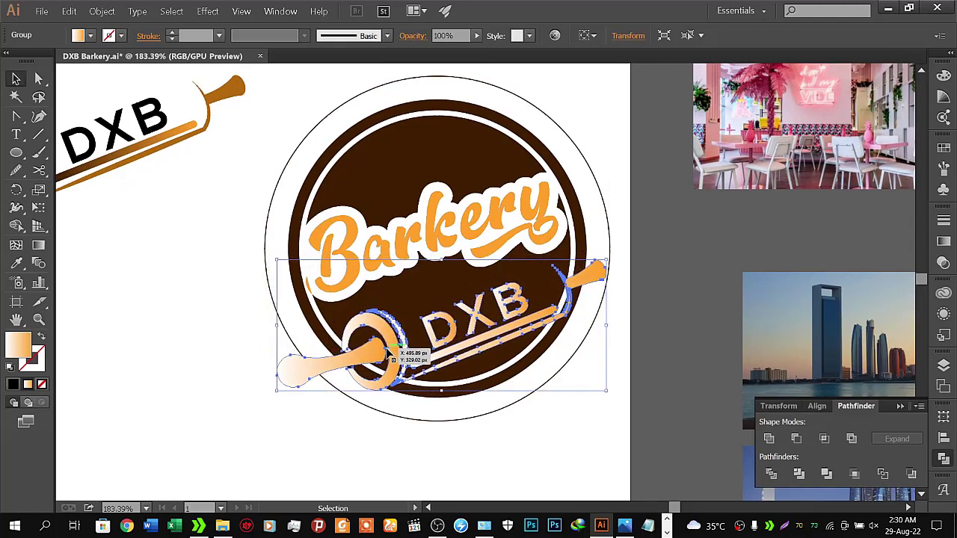
pyautogui.press('Right')
pyautogui.press('Right')
pyautogui.press('Right')
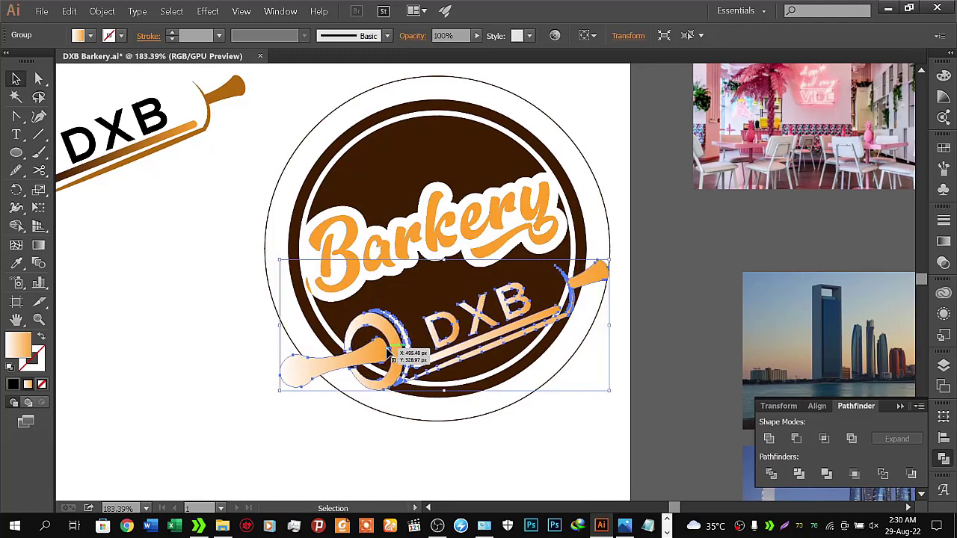
pyautogui.press('Up')
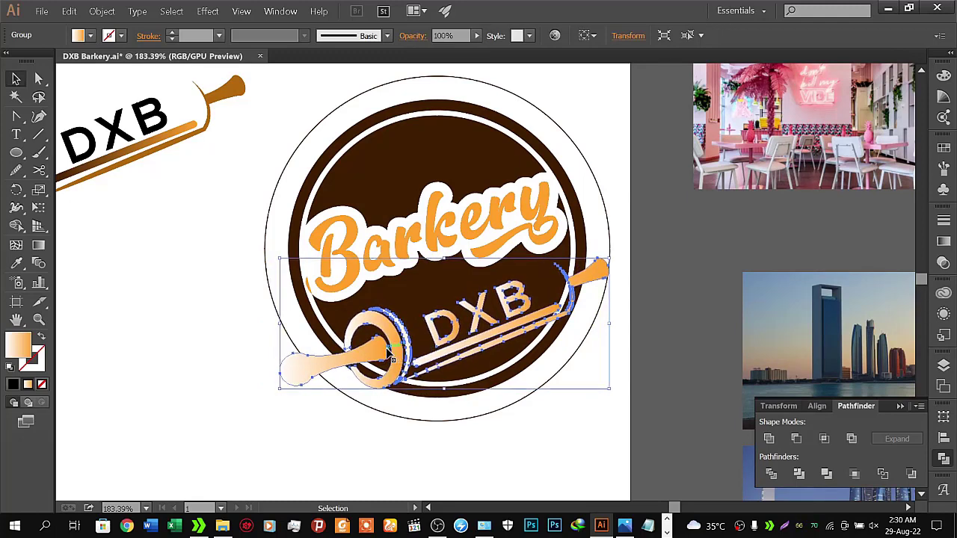
pyautogui.press('Up')
pyautogui.press('Up')
pyautogui.press('Up')
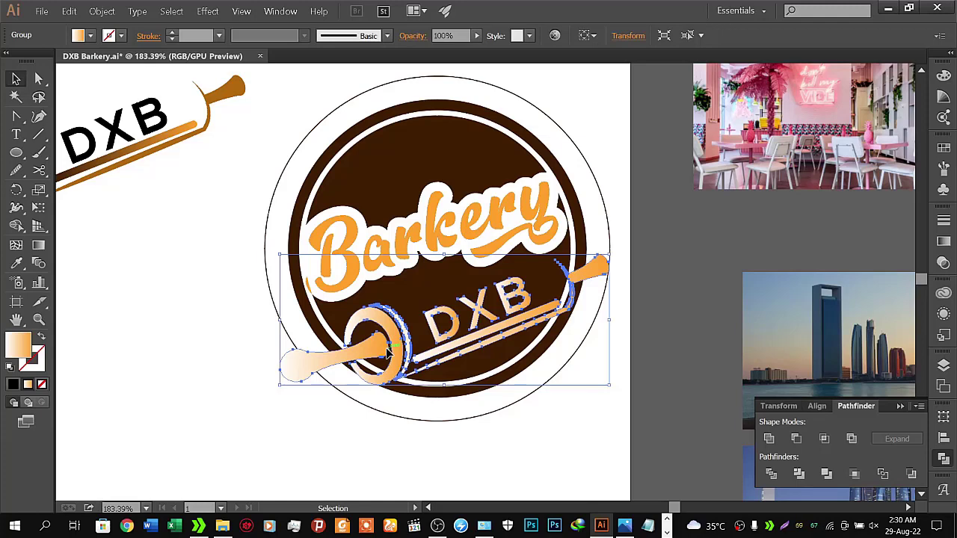
pyautogui.press('Left')
pyautogui.press('Left')
pyautogui.press('Left')
pyautogui.press('Up')
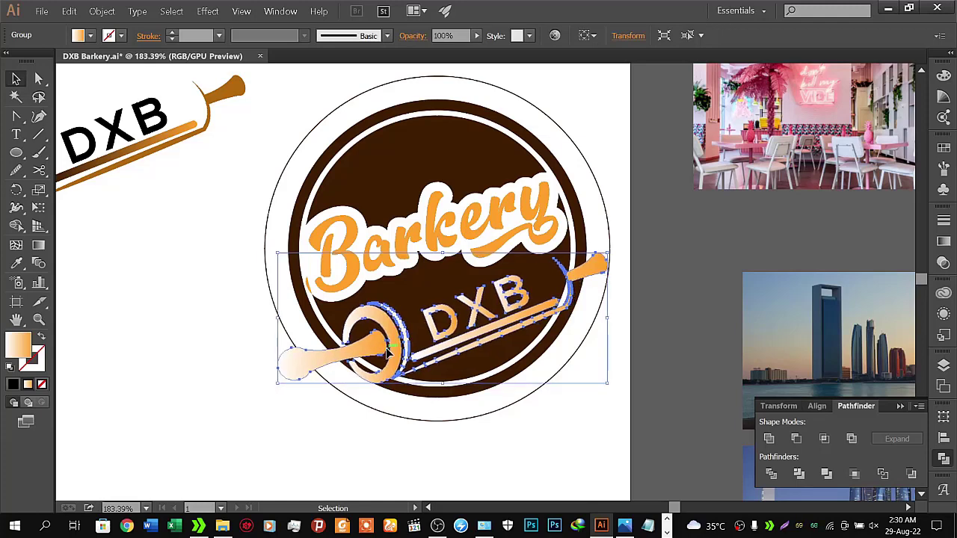
pyautogui.press('Up')
pyautogui.press('Left')
pyautogui.press('Left')
pyautogui.press('Left')
pyautogui.press('Left')
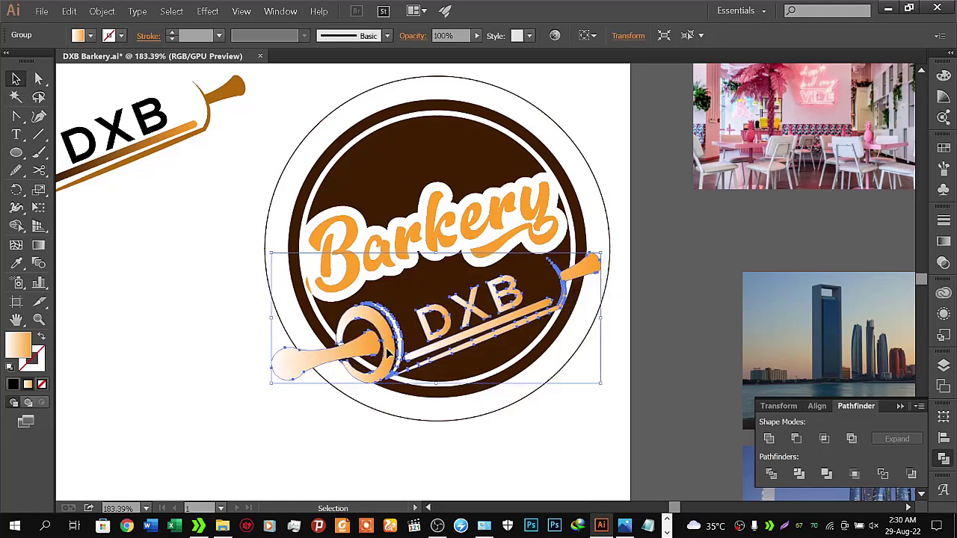
pyautogui.press('Right')
pyautogui.press('Right')
pyautogui.press('Right')
pyautogui.press('Right')
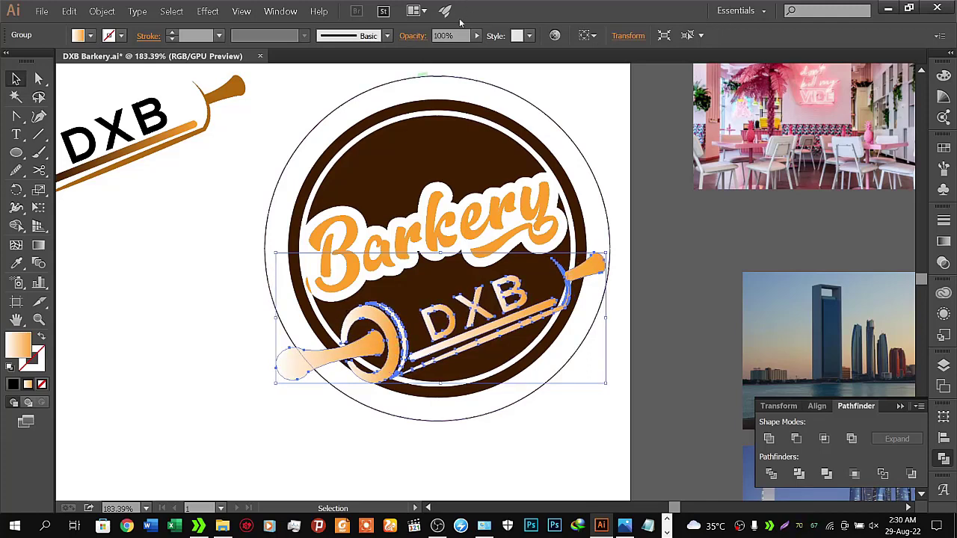
# Shift the badge's thin outer circle right until it sits off the artboard, then deselect
pyautogui.click(461, 77)
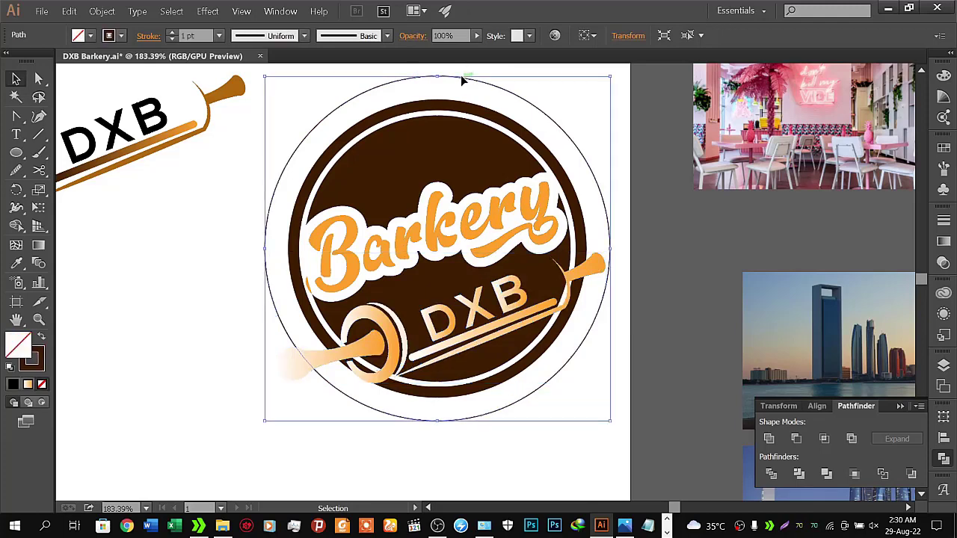
pyautogui.press('Right')
pyautogui.press('Right')
pyautogui.press('Right')
pyautogui.press('Right')
pyautogui.press('Right')
pyautogui.press('Right')
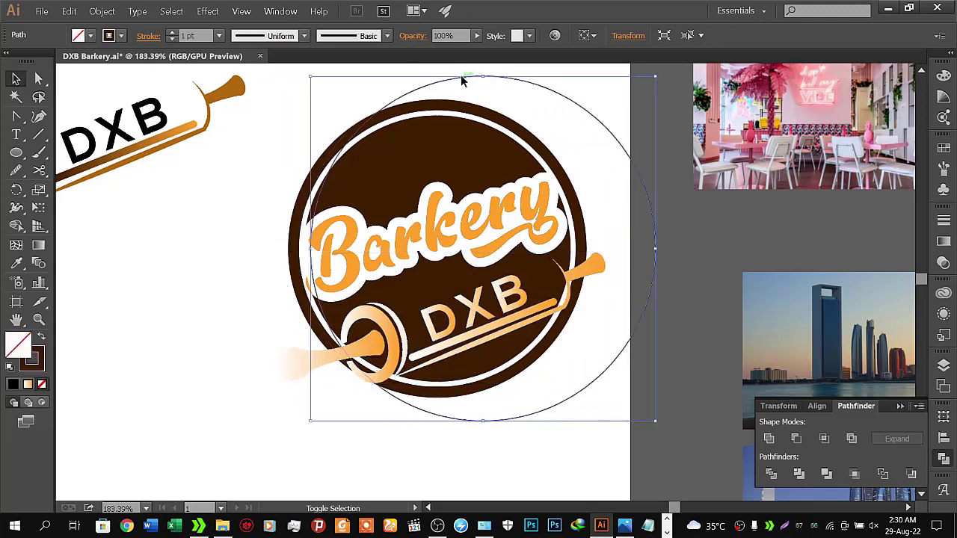
pyautogui.press('Right')
pyautogui.press('Right')
pyautogui.press('Right')
pyautogui.press('Right')
pyautogui.press('Right')
pyautogui.press('Right')
pyautogui.press('Right')
pyautogui.press('Right')
pyautogui.press('Right')
pyautogui.press('Right')
pyautogui.press('Right')
pyautogui.press('Right')
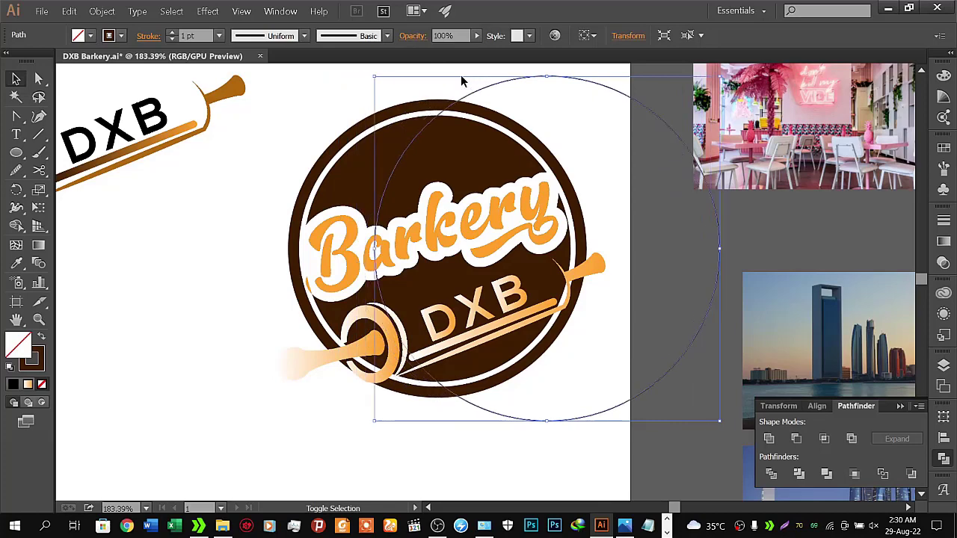
pyautogui.press('Right')
pyautogui.press('Right')
pyautogui.press('Right')
pyautogui.press('Right')
pyautogui.press('Right')
pyautogui.press('Right')
pyautogui.press('Right')
pyautogui.press('Right')
pyautogui.press('Right')
pyautogui.press('Right')
pyautogui.press('Right')
pyautogui.press('Right')
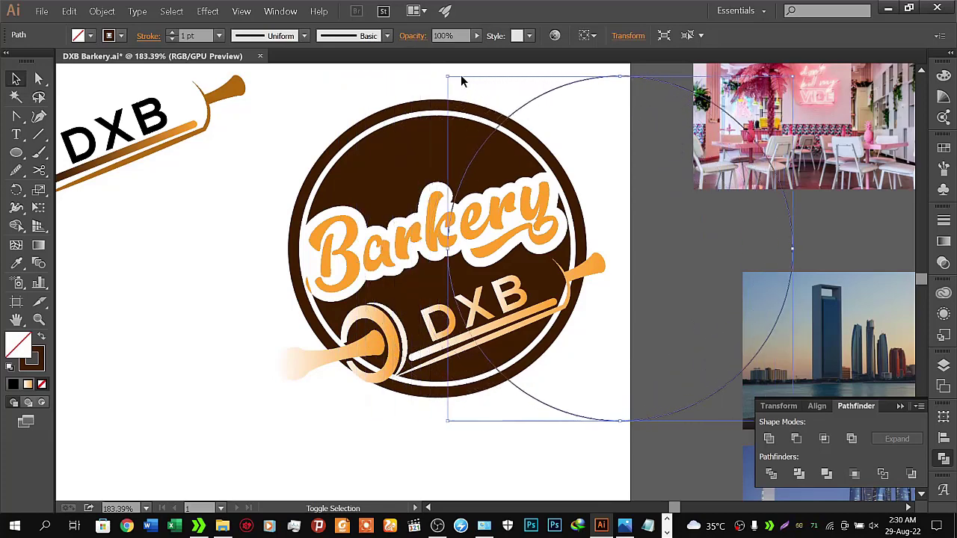
pyautogui.press('Right')
pyautogui.press('Right')
pyautogui.press('Right')
pyautogui.press('Right')
pyautogui.press('Right')
pyautogui.press('Right')
pyautogui.press('Right')
pyautogui.press('Right')
pyautogui.press('Right')
pyautogui.hotkey('shift', 'Right')
pyautogui.hotkey('shift', 'Right')
pyautogui.hotkey('shift', 'Right')
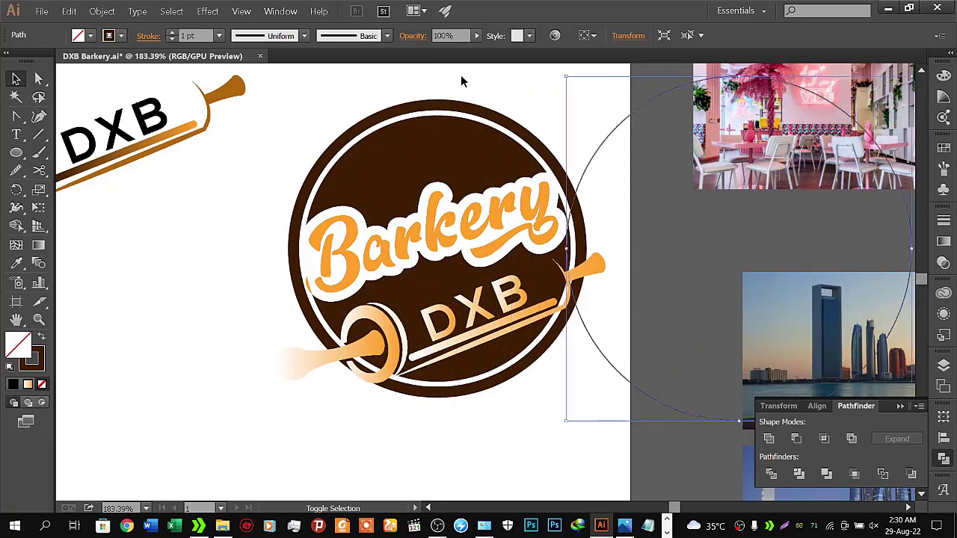
pyautogui.hotkey('shift', 'Right')
pyautogui.hotkey('shift', 'Right')
pyautogui.hotkey('shift', 'Right')
pyautogui.hotkey('shift', 'Right')
pyautogui.hotkey('shift', 'Right')
pyautogui.hotkey('shift', 'Right')
pyautogui.hotkey('shift', 'Right')
pyautogui.hotkey('shift', 'Right')
pyautogui.hotkey('shift', 'Right')
pyautogui.hotkey('shift', 'Right')
pyautogui.hotkey('shift', 'Right')
pyautogui.hotkey('shift', 'Right')
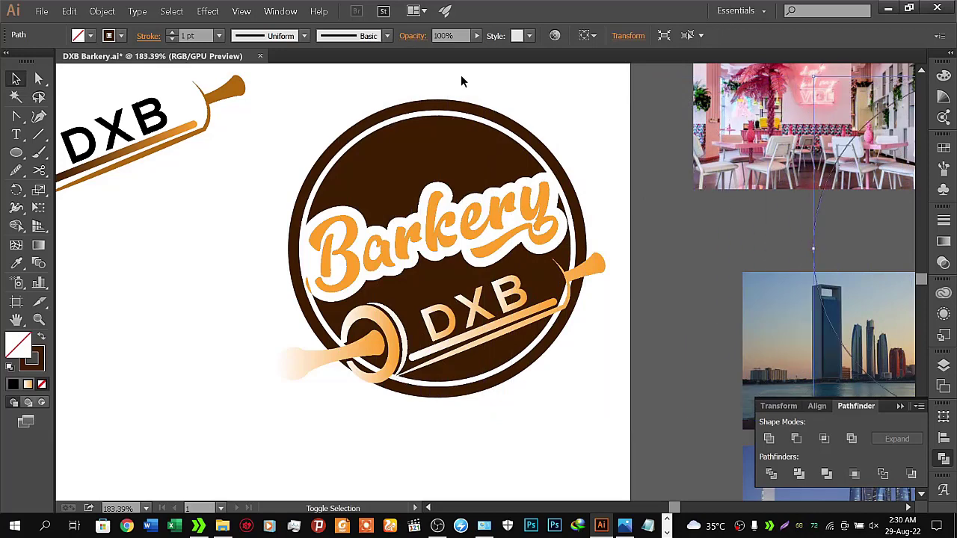
pyautogui.hotkey('shift', 'Right')
pyautogui.hotkey('shift', 'Right')
pyautogui.hotkey('shift', 'Right')
pyautogui.click(209, 245)
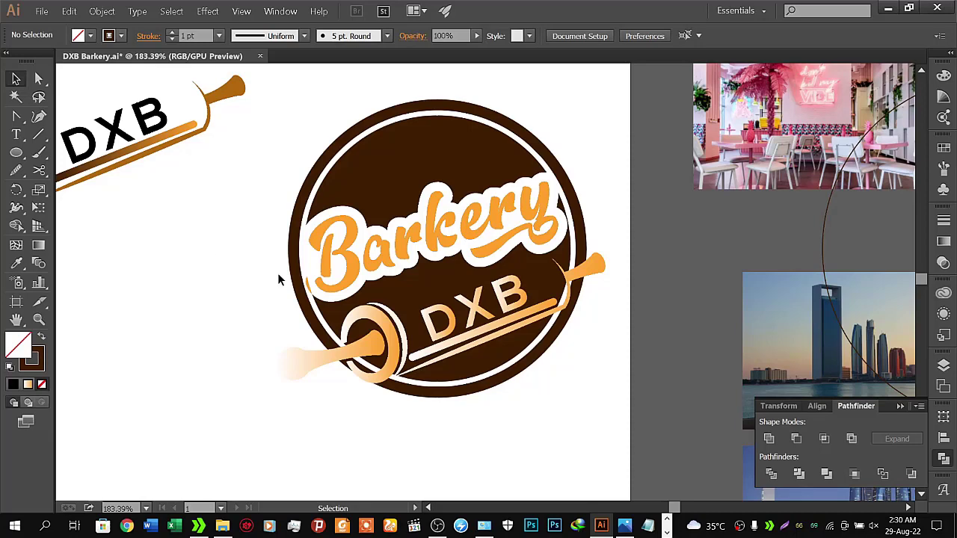
# Ungroup the Barkery lettering group
pyautogui.click(322, 284)
pyautogui.rightClick(323, 285)
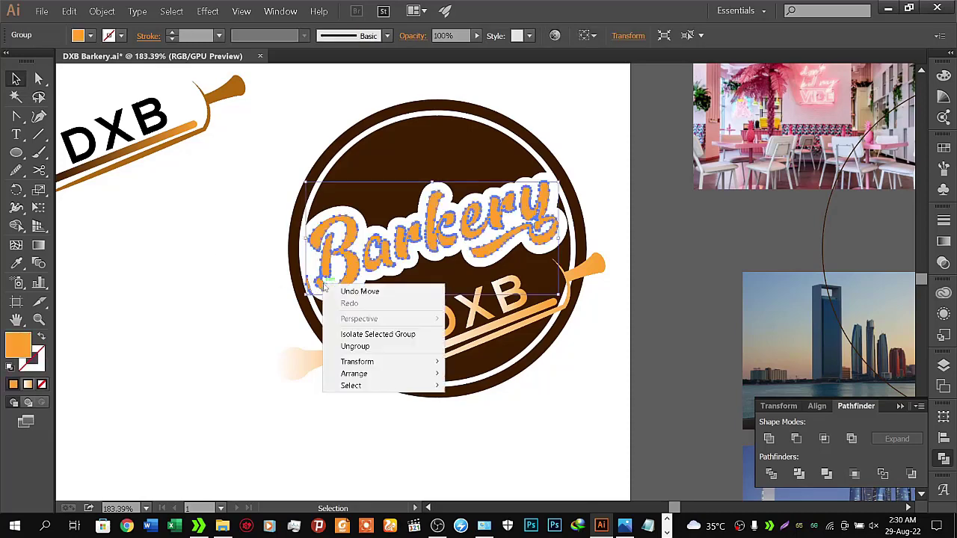
pyautogui.click(351, 343)
pyautogui.click(262, 328)
pyautogui.click(310, 283)
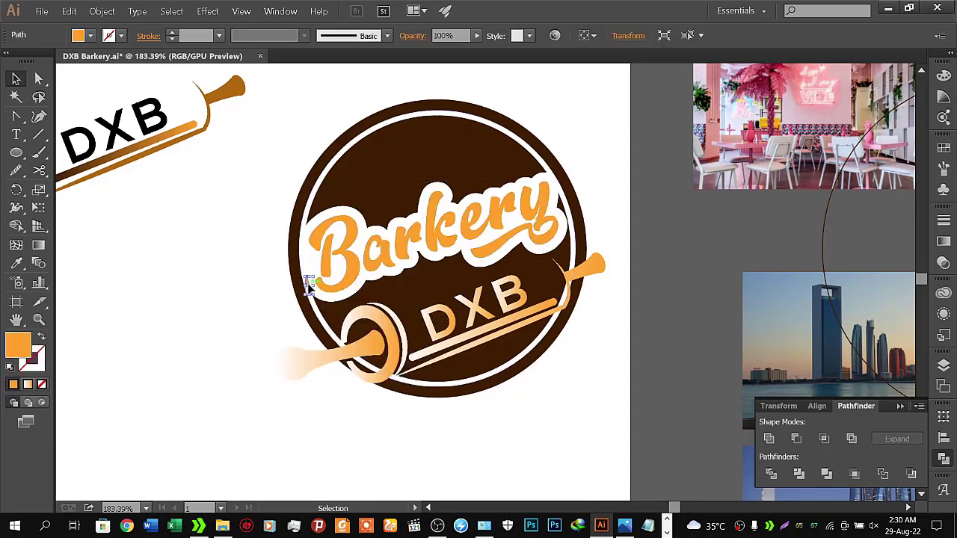
pyautogui.click(222, 296)
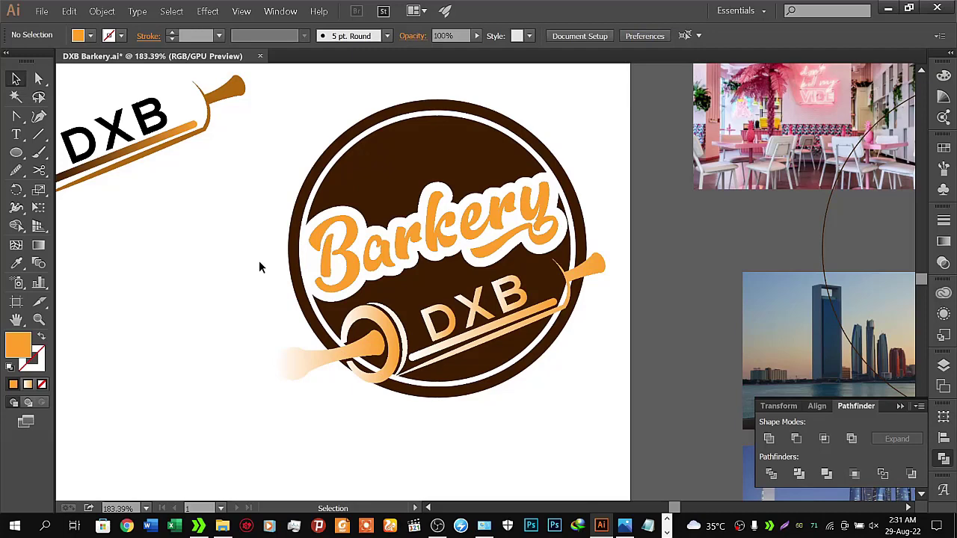
# Shift-select every Barkery letter and regroup them into a single group, then select the DXB emblem
pyautogui.click(329, 255)
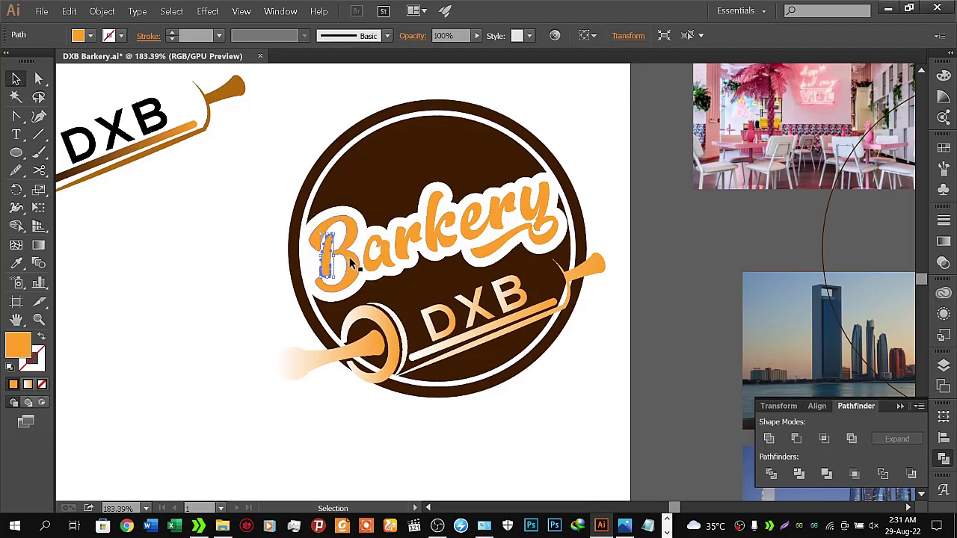
pyautogui.click(363, 260)
pyautogui.keyDown('shift'); pyautogui.click(407, 254); pyautogui.keyUp('shift')
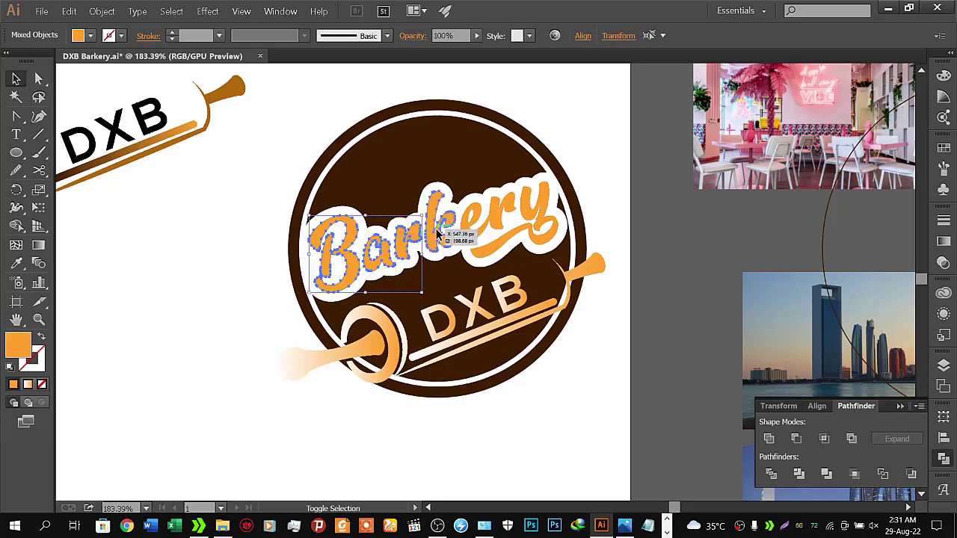
pyautogui.keyDown('shift'); pyautogui.click(436, 228); pyautogui.keyUp('shift')
pyautogui.keyDown('shift'); pyautogui.click(475, 225); pyautogui.keyUp('shift')
pyautogui.keyDown('shift'); pyautogui.click(520, 217); pyautogui.keyUp('shift')
pyautogui.keyDown('shift'); pyautogui.click(511, 239); pyautogui.keyUp('shift')
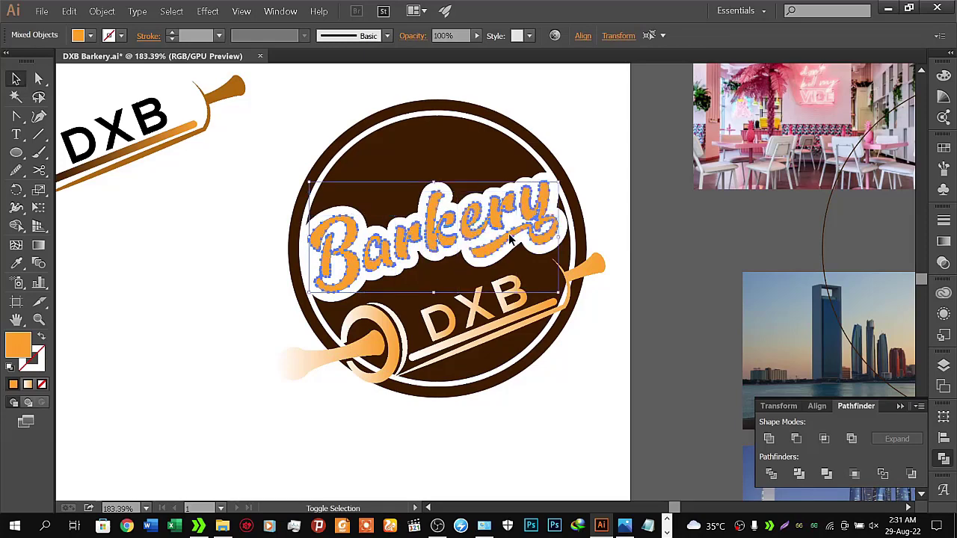
pyautogui.rightClick(511, 240)
pyautogui.click(538, 284)
pyautogui.click(599, 162)
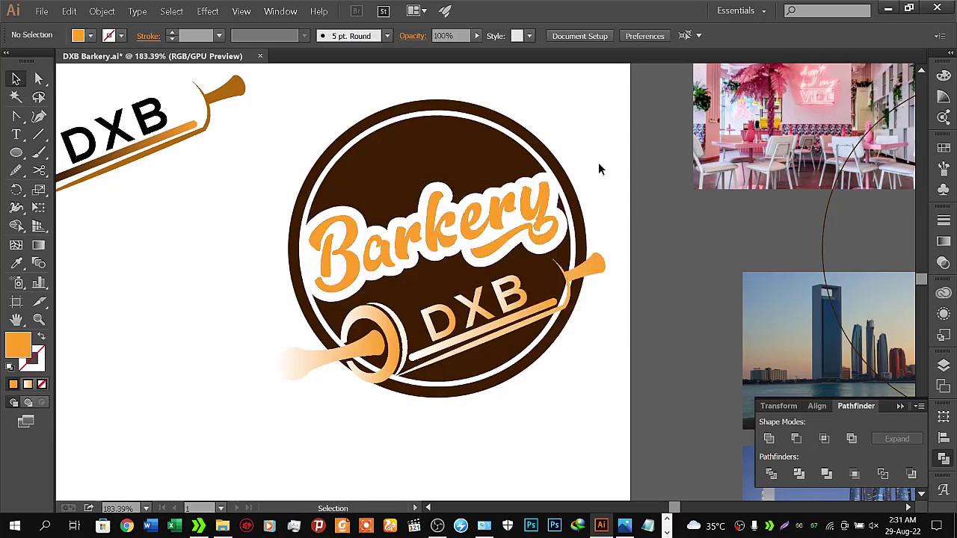
pyautogui.click(500, 298)
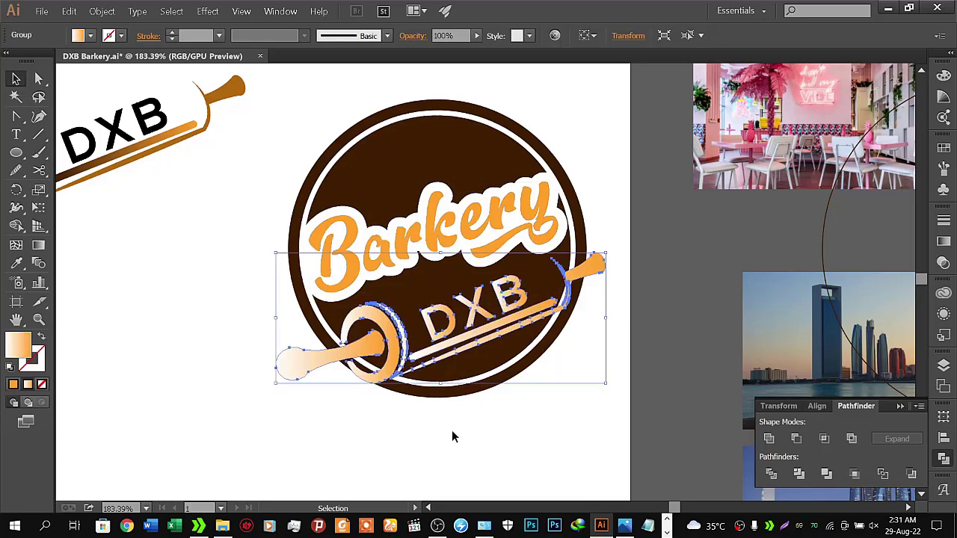
# Nudge the DXB emblem around the badge's lower cutout to find its position
pyautogui.press('Left')
pyautogui.press('Down')
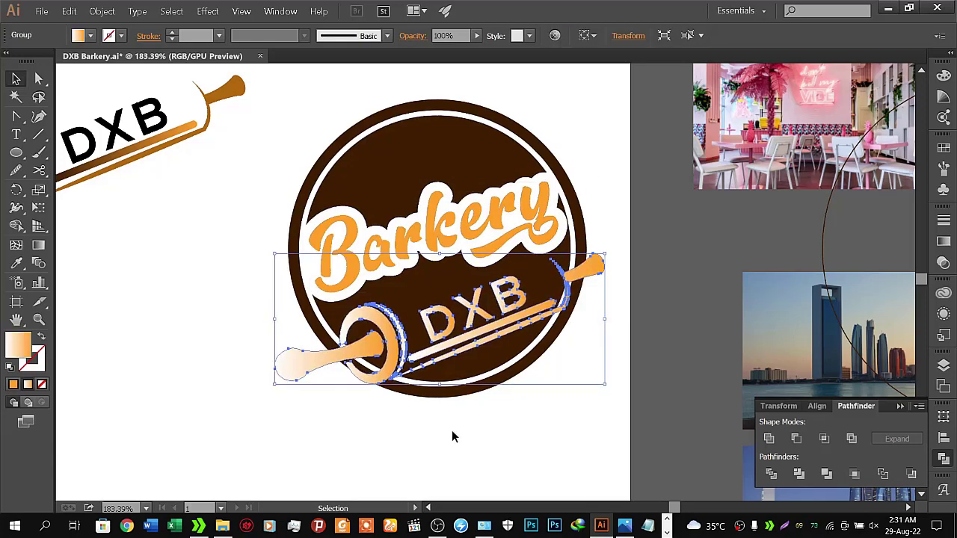
pyautogui.press('Down')
pyautogui.press('Down')
pyautogui.press('Down')
pyautogui.press('Down')
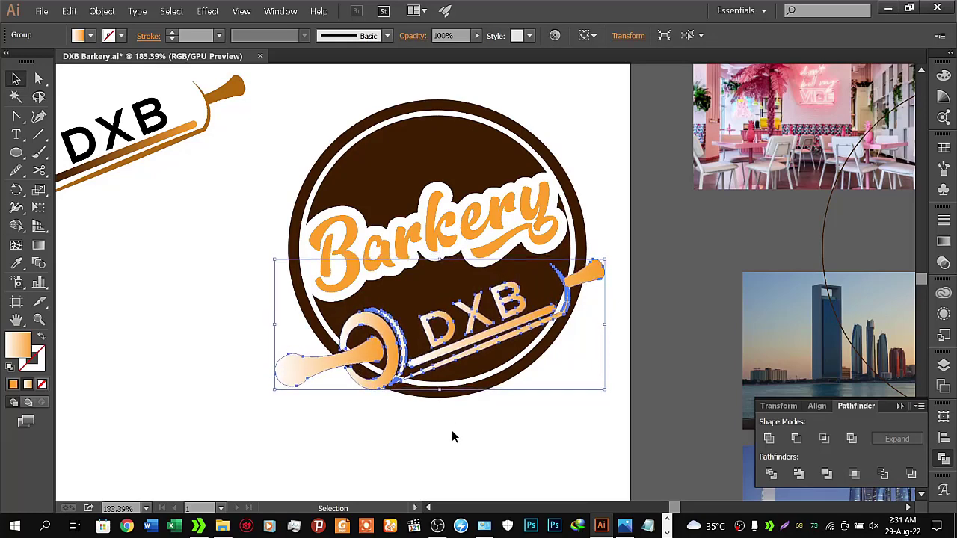
pyautogui.press('Down')
pyautogui.press('Right')
pyautogui.press('Right')
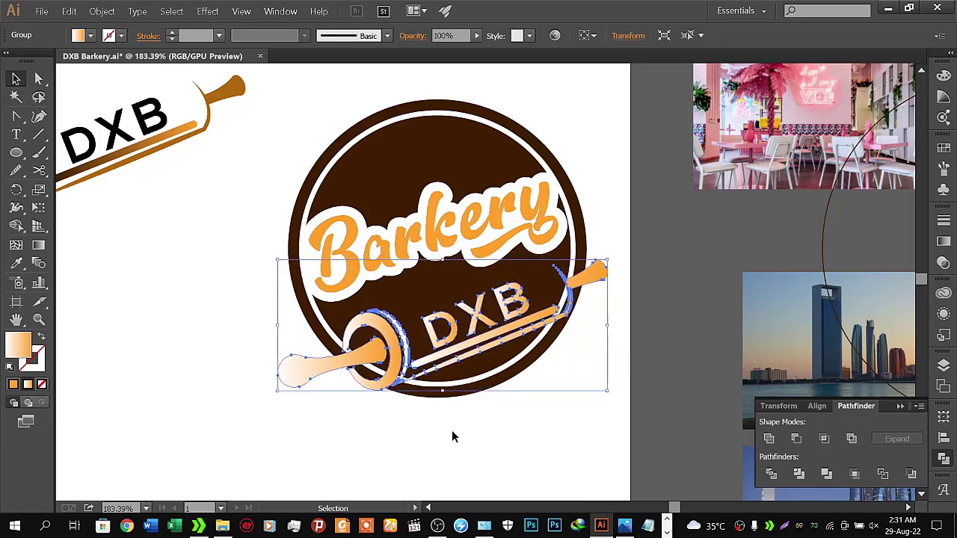
pyautogui.press('Right')
pyautogui.press('Right')
pyautogui.press('Right')
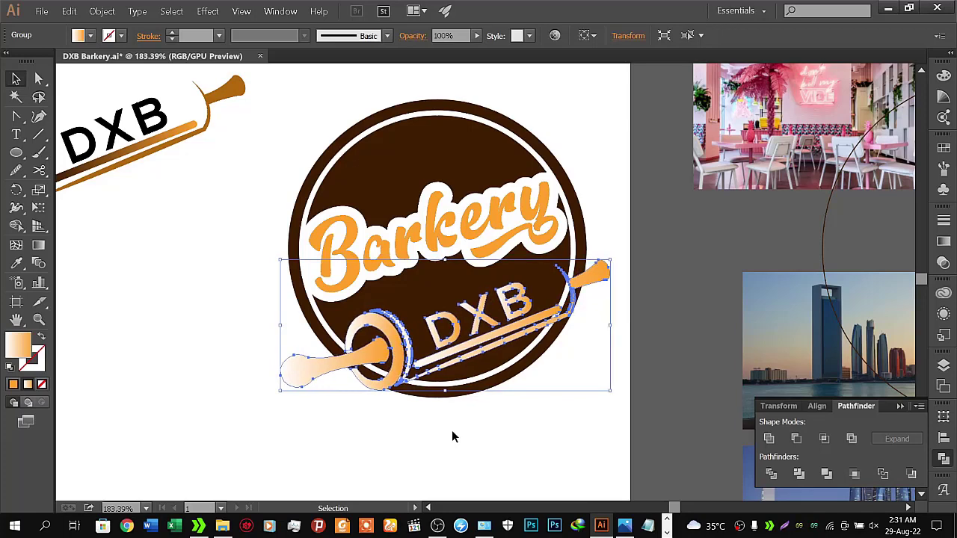
pyautogui.press('Up')
pyautogui.press('Up')
pyautogui.press('Up')
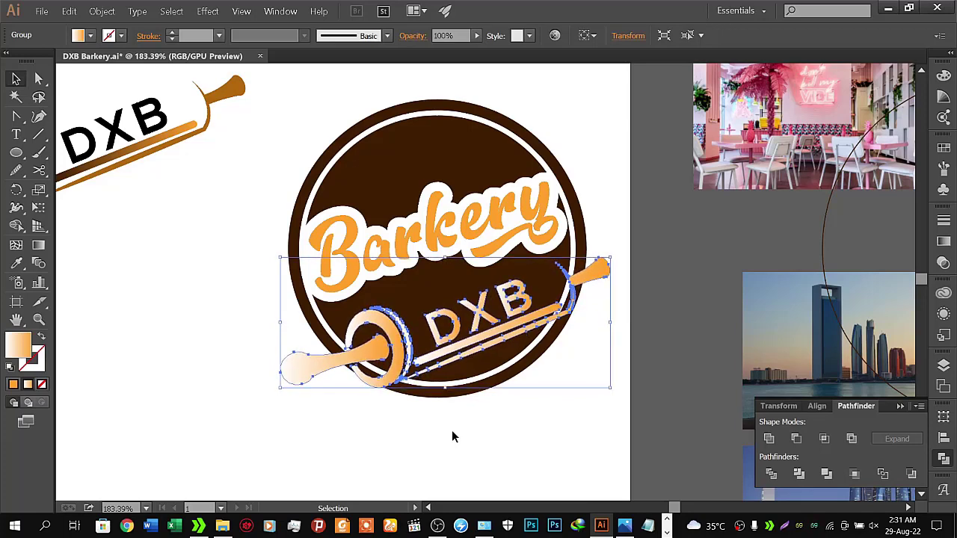
pyautogui.press('Down')
pyautogui.press('Down')
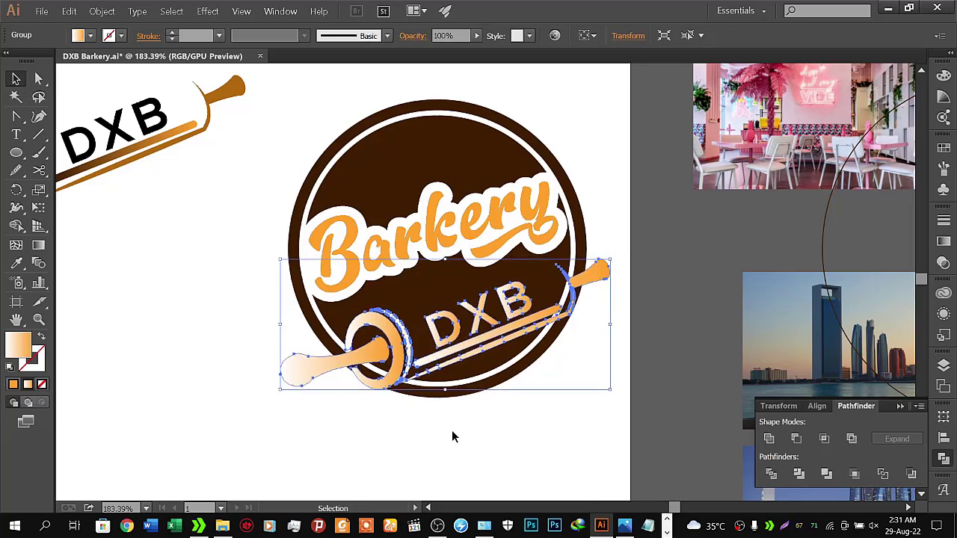
pyautogui.press('Down')
pyautogui.press('Right')
pyautogui.press('Right')
pyautogui.press('Right')
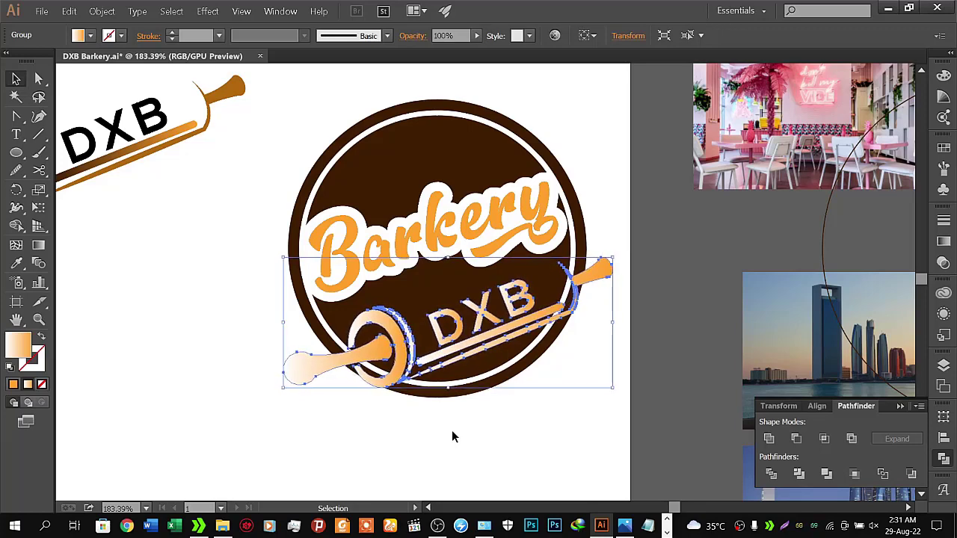
pyautogui.press('Right')
pyautogui.press('Right')
pyautogui.press('Right')
pyautogui.press('Right')
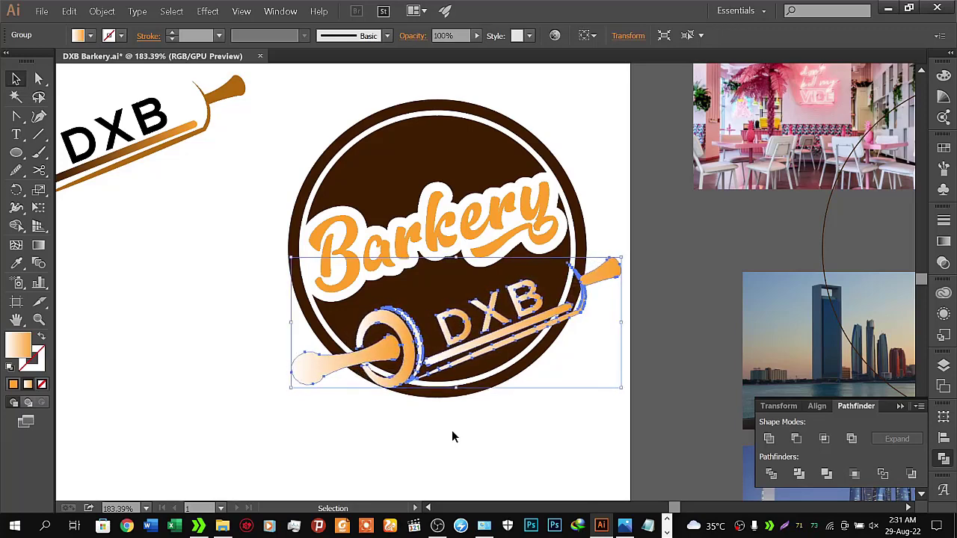
pyautogui.press('Right')
pyautogui.press('Left')
pyautogui.press('Left')
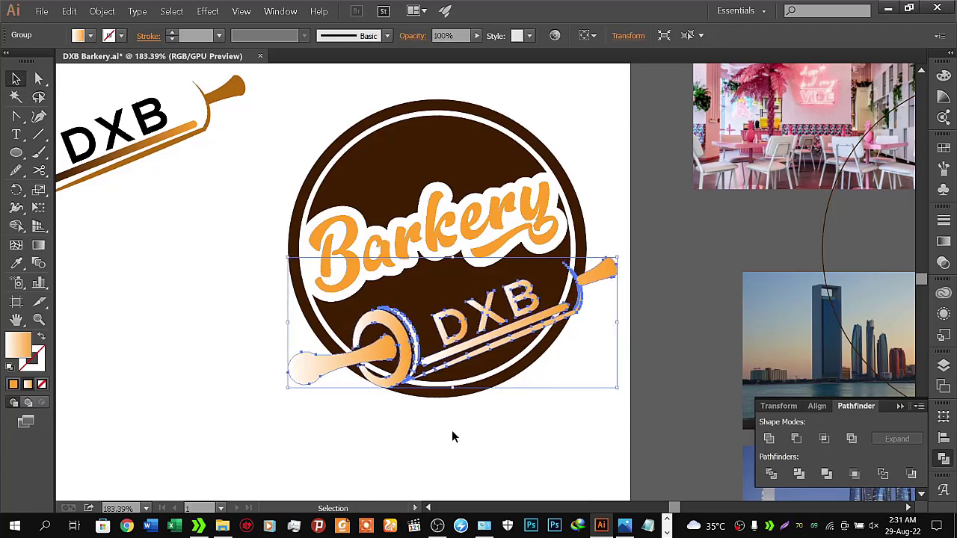
pyautogui.press('Left')
pyautogui.press('Left')
pyautogui.press('Left')
pyautogui.press('Left')
pyautogui.press('Left')
pyautogui.press('Left')
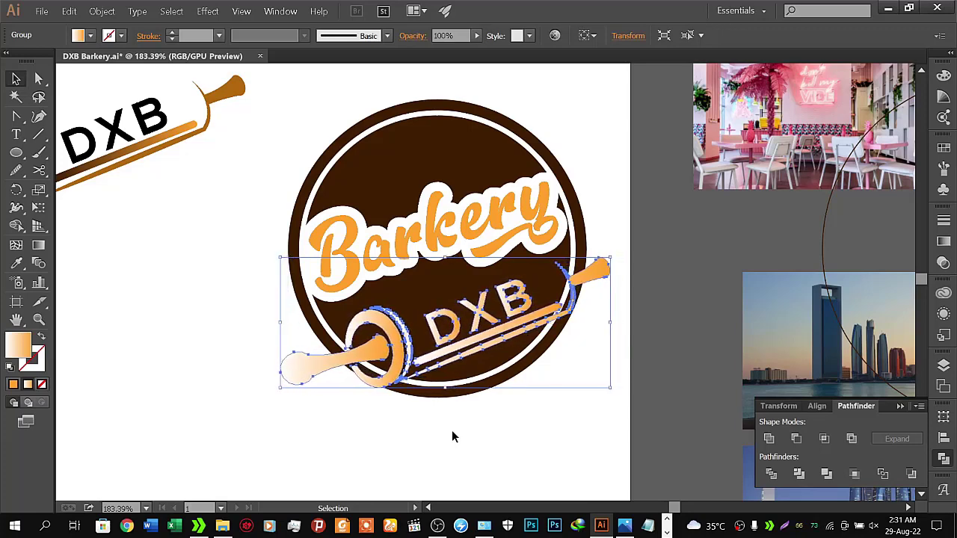
pyautogui.press('Left')
pyautogui.press('Left')
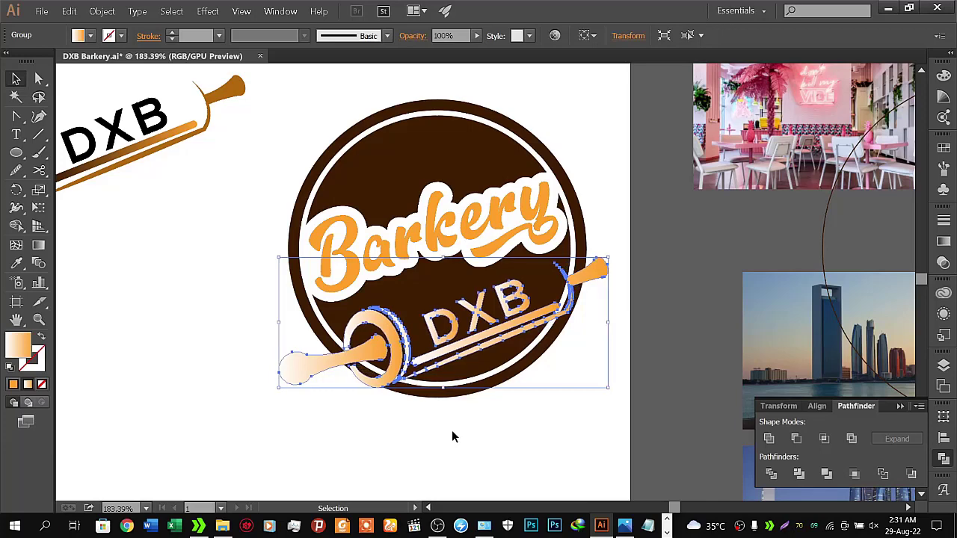
pyautogui.press('Right')
pyautogui.press('Right')
pyautogui.press('Right')
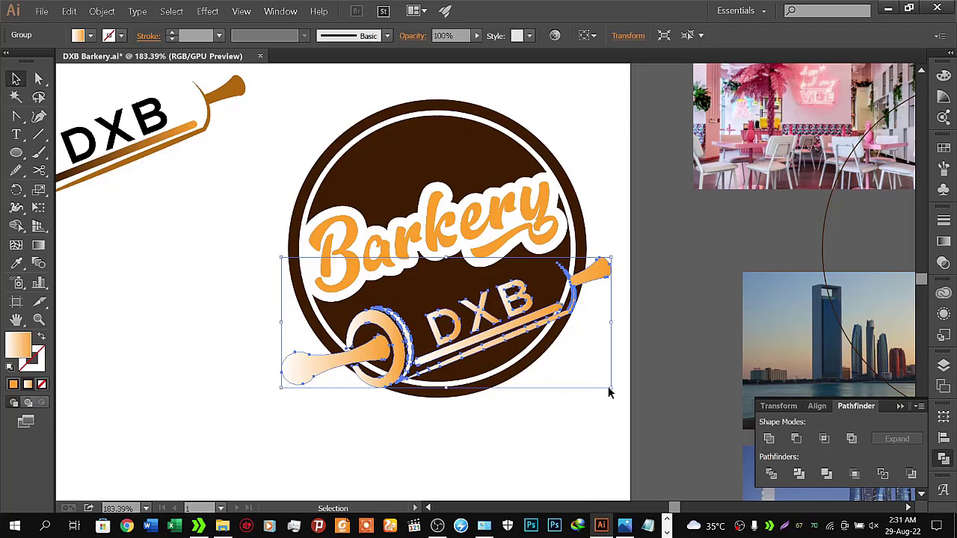
# Scale the DXB emblem down slightly toward its centre and nudge it right and down
pyautogui.moveTo(611, 389); pyautogui.dragTo(603, 385)
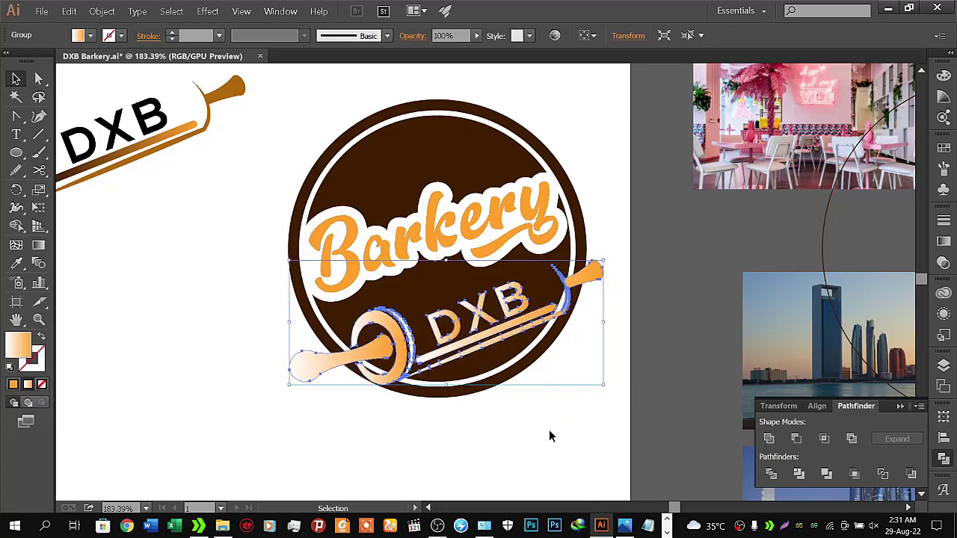
pyautogui.press('Right')
pyautogui.press('Right')
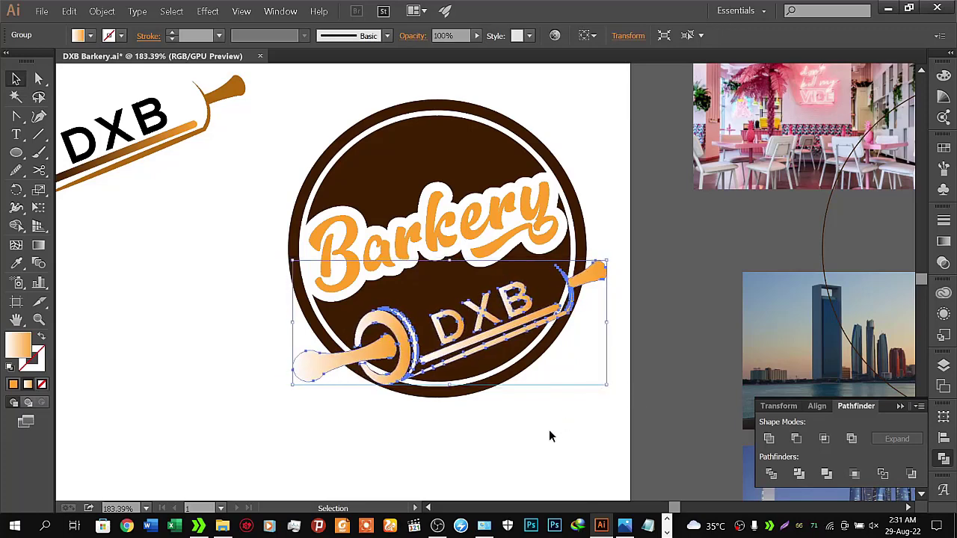
pyautogui.press('Down')
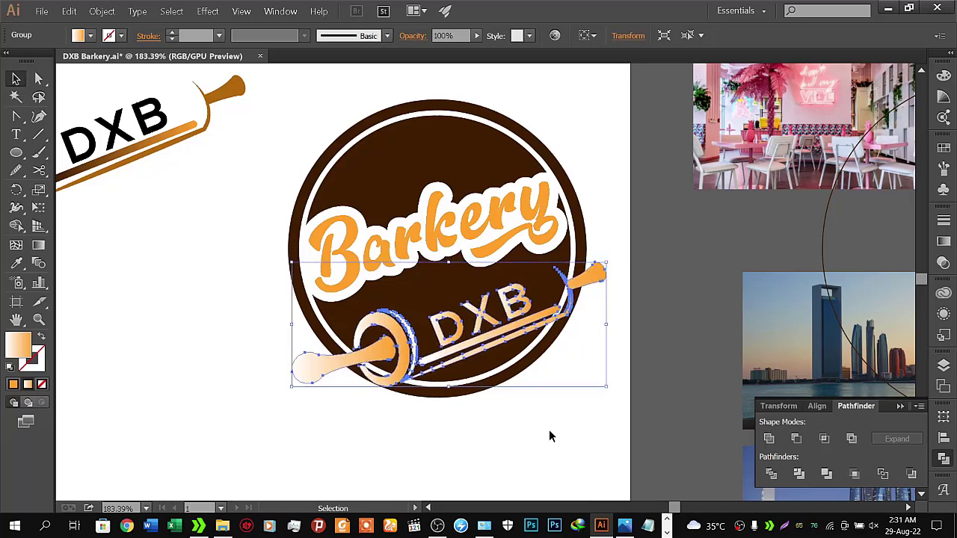
pyautogui.press('Down')
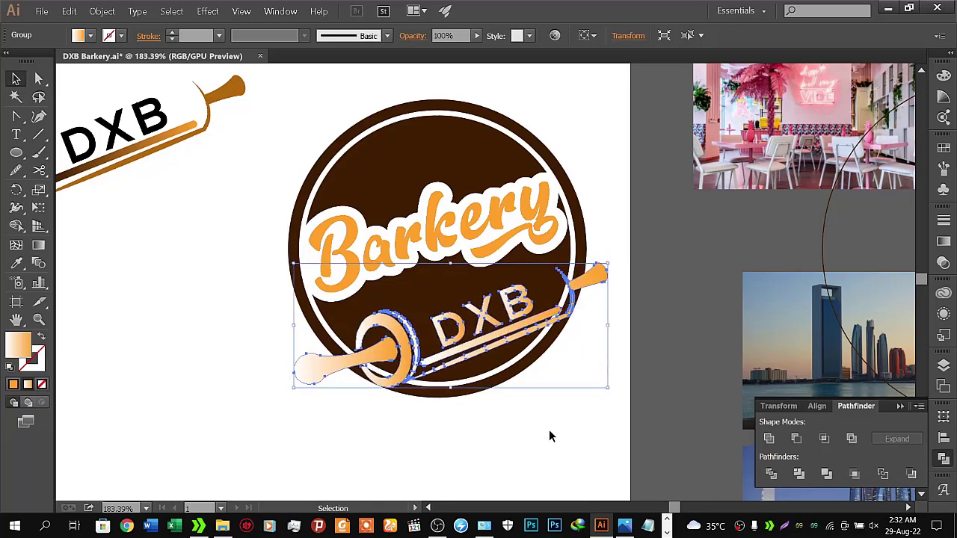
# Apply an 11 px Offset Path with Miter joins around the rolling-pin emblem
pyautogui.click(102, 10)
pyautogui.moveTo(108, 231)
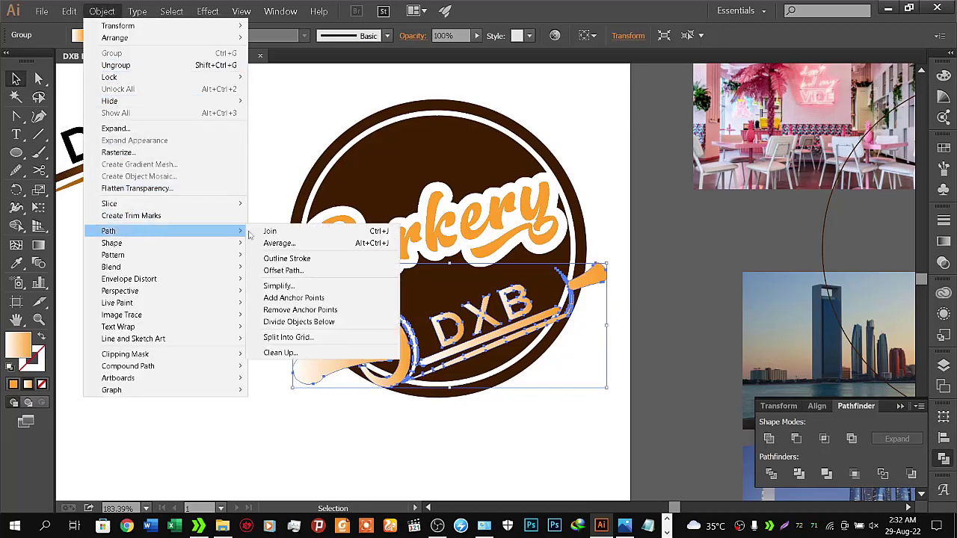
pyautogui.click(280, 271)
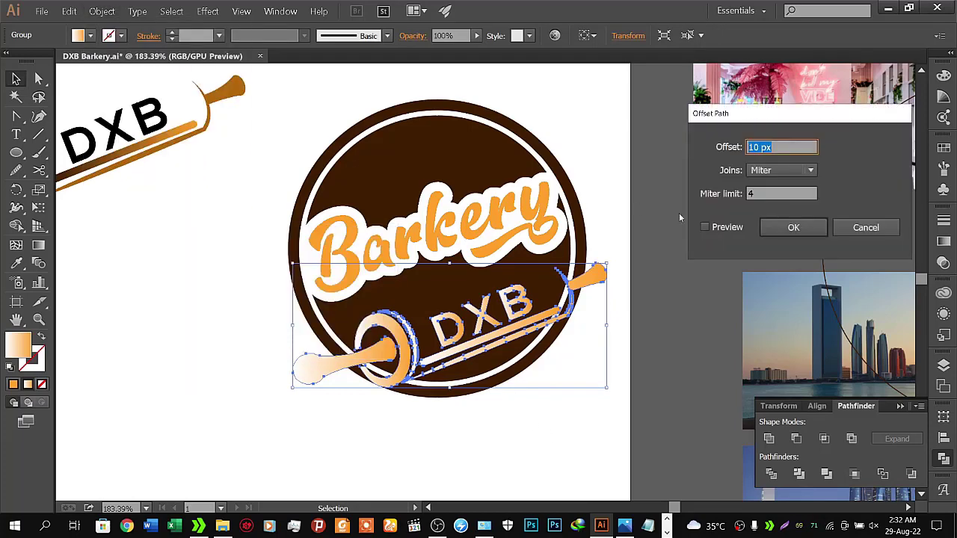
pyautogui.click(704, 228)
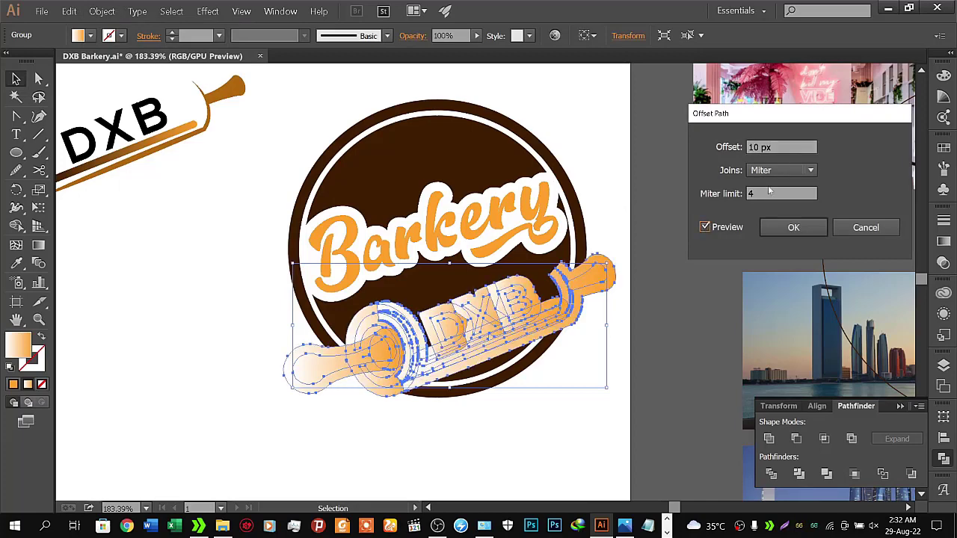
pyautogui.click(705, 147)
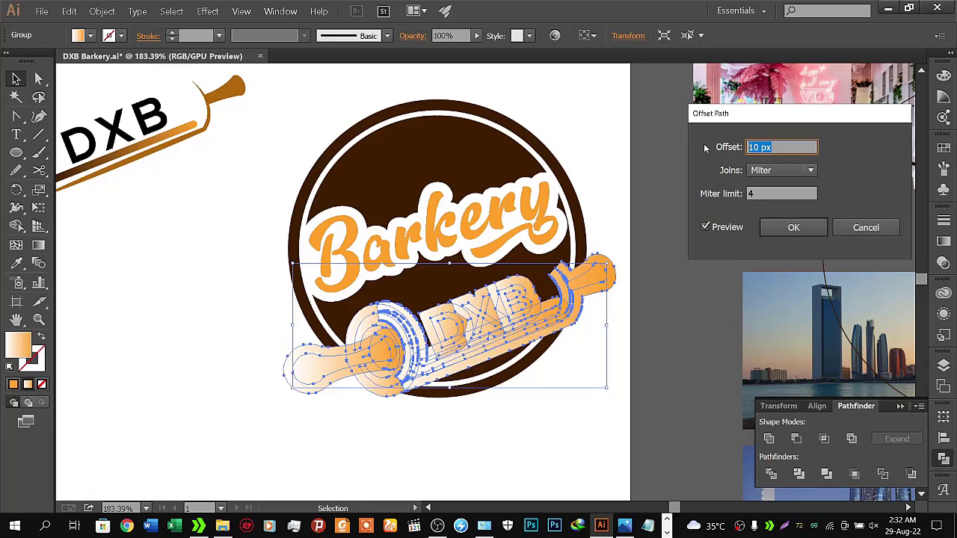
pyautogui.press('Up')
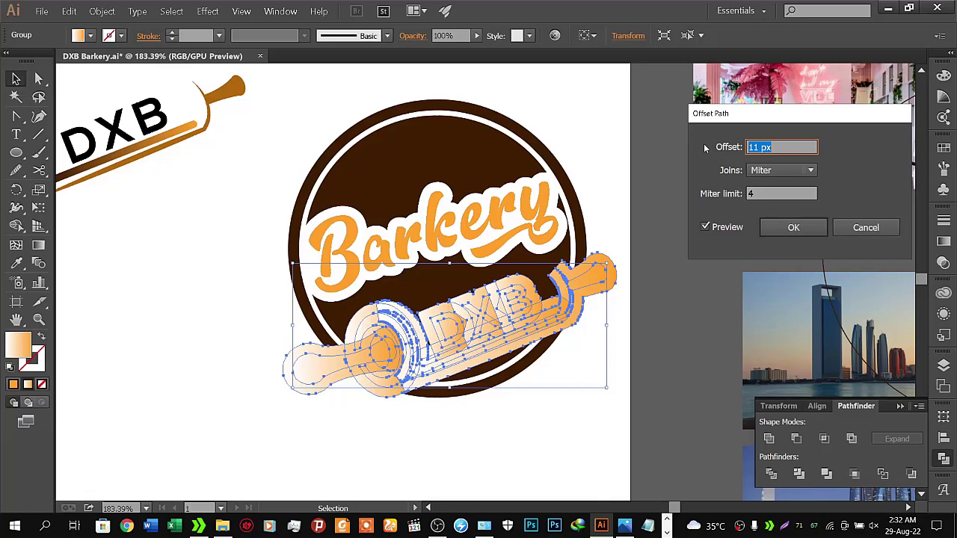
pyautogui.press('Down')
pyautogui.press('Down')
pyautogui.press('Down')
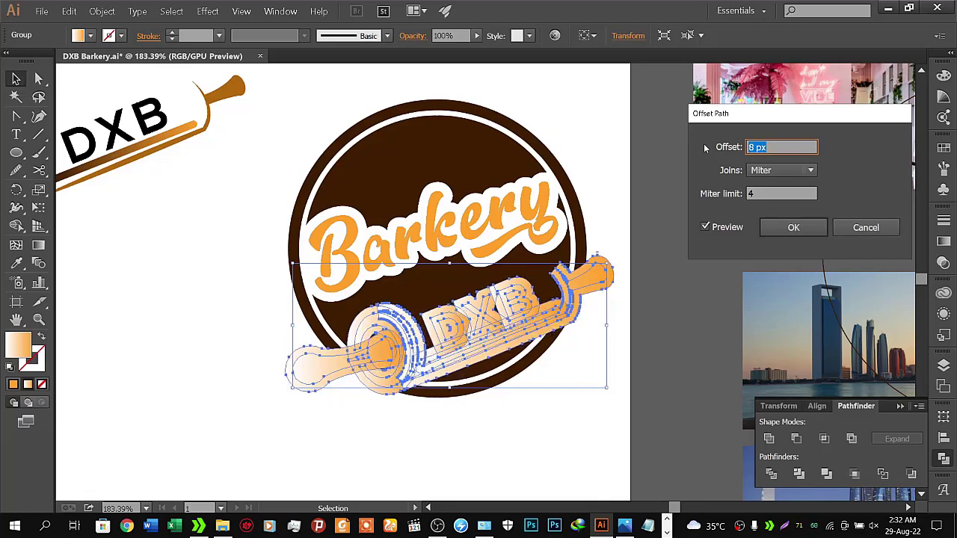
pyautogui.press('Down')
pyautogui.press('Down')
pyautogui.press('Down')
pyautogui.press('Down')
pyautogui.press('Down')
pyautogui.press('Down')
pyautogui.press('Down')
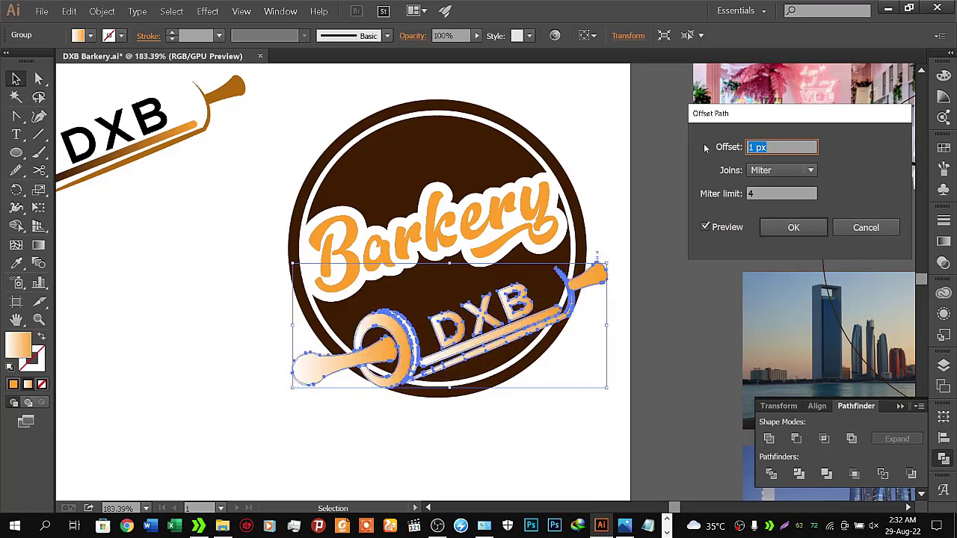
pyautogui.press('Up')
pyautogui.press('Up')
pyautogui.press('Up')
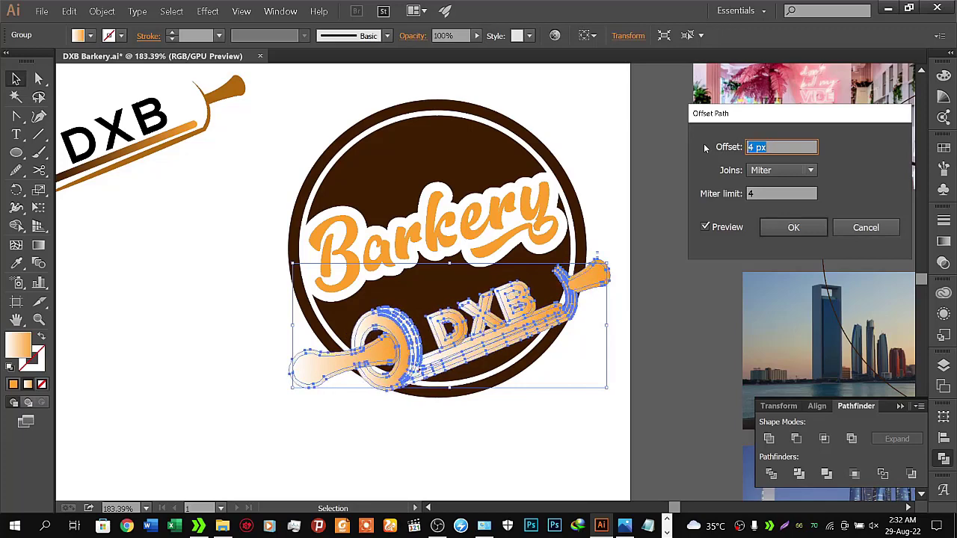
pyautogui.press('Up')
pyautogui.press('Up')
pyautogui.press('Up')
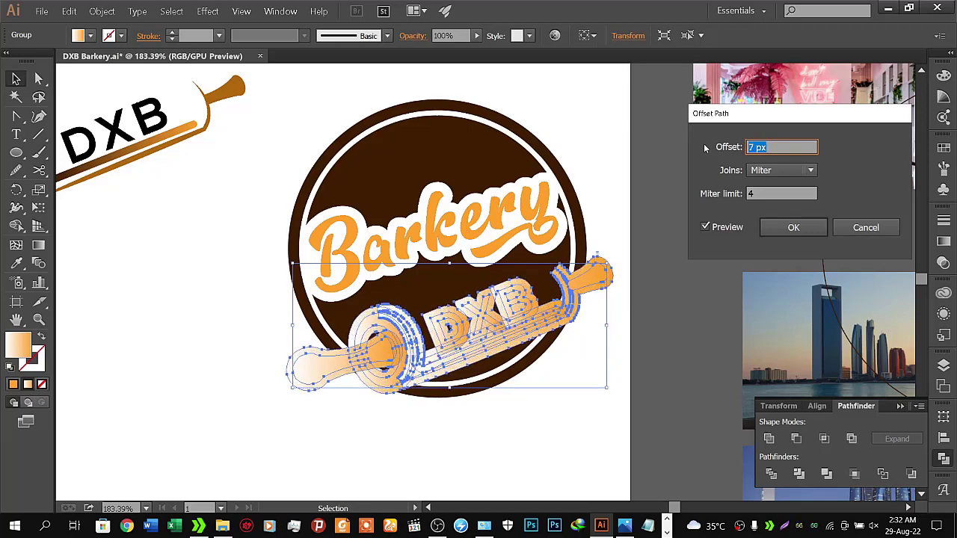
pyautogui.press('Up')
pyautogui.press('Up')
pyautogui.press('Up')
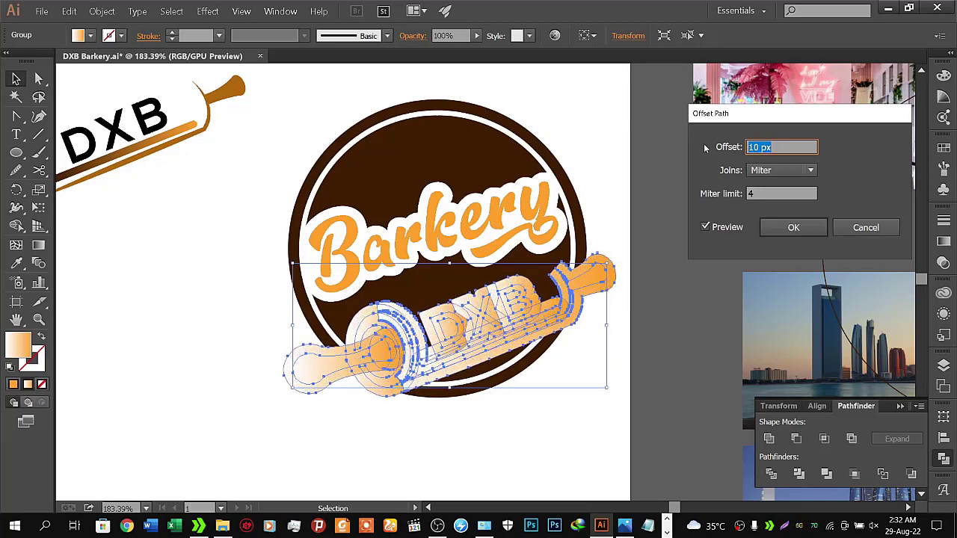
pyautogui.press('Up')
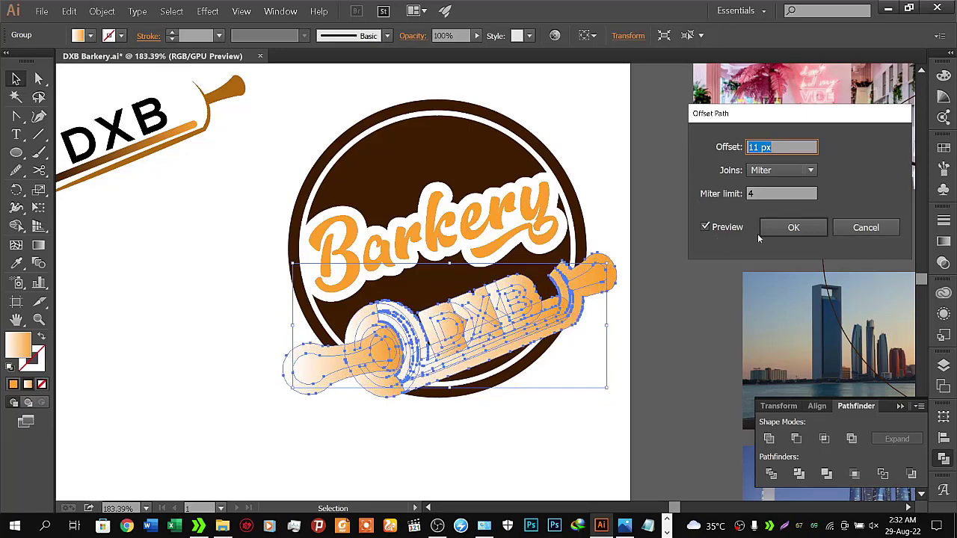
pyautogui.click(813, 225)
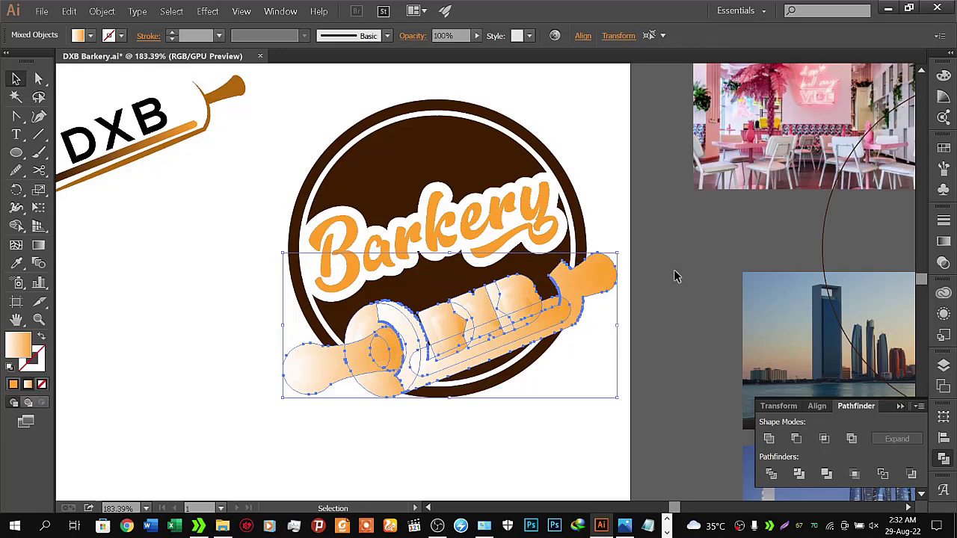
# Nudge the outlined rolling pin up and fine-tune it left and right across the cutout
pyautogui.press('Up')
pyautogui.press('Up')
pyautogui.press('Up')
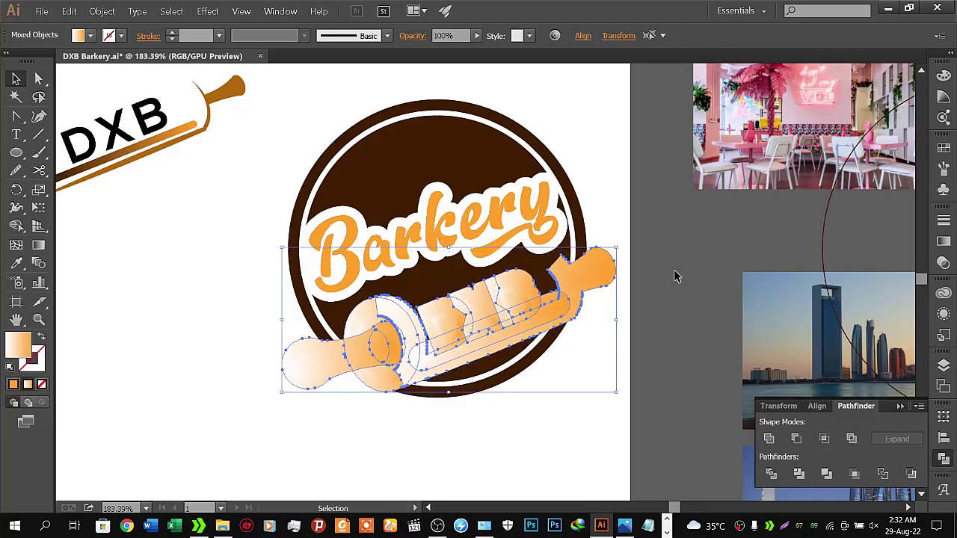
pyautogui.press('Up')
pyautogui.press('Up')
pyautogui.press('Up')
pyautogui.press('Right')
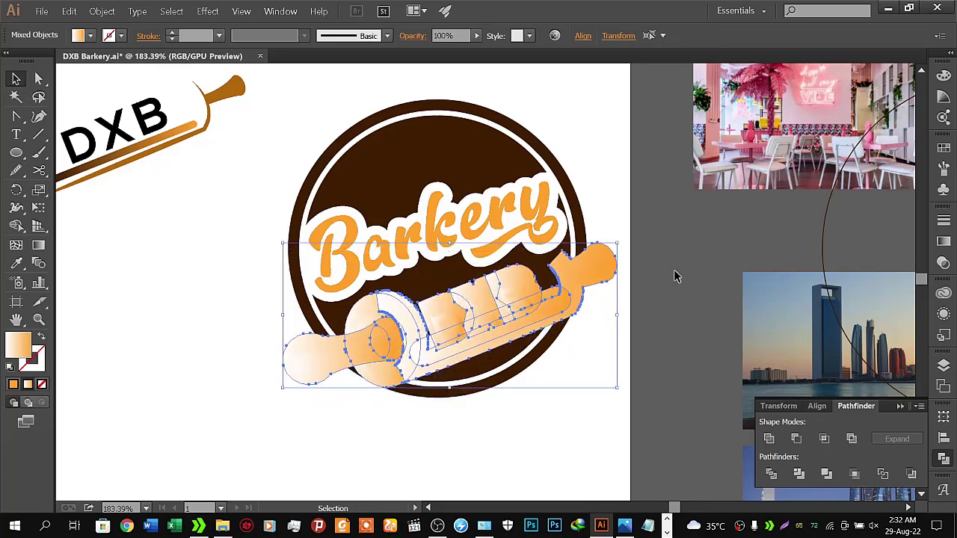
pyautogui.press('Left')
pyautogui.press('Left')
pyautogui.press('Right')
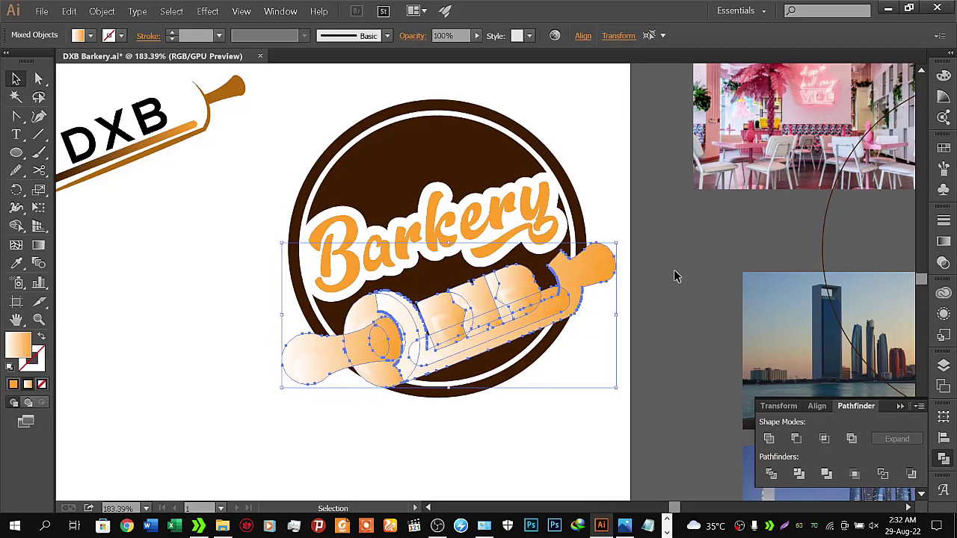
pyautogui.press('Right')
pyautogui.press('Right')
pyautogui.press('Left')
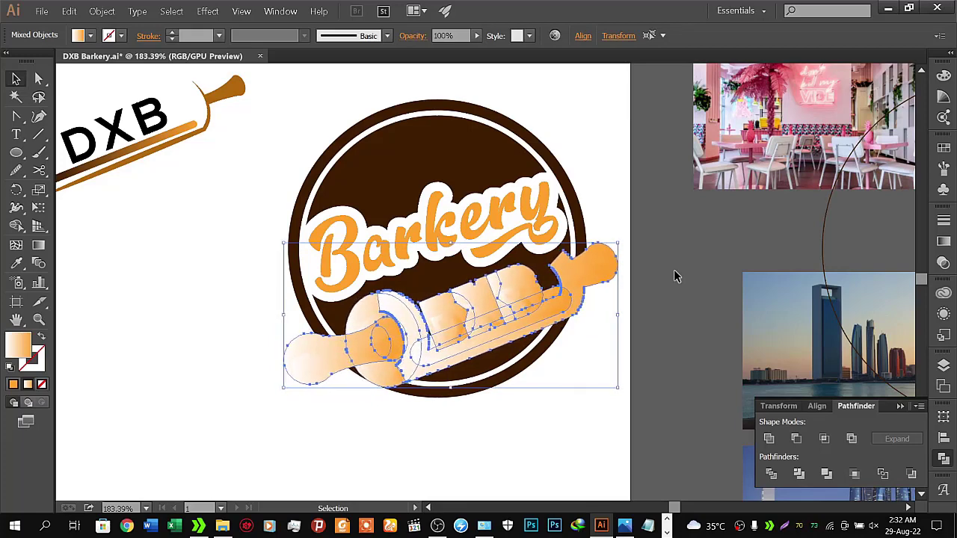
pyautogui.press('Left')
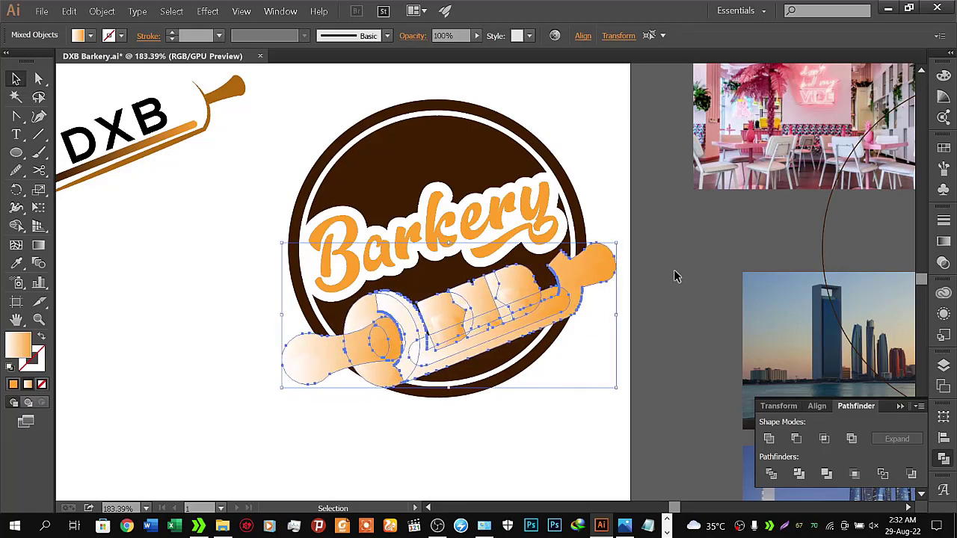
pyautogui.press('Left')
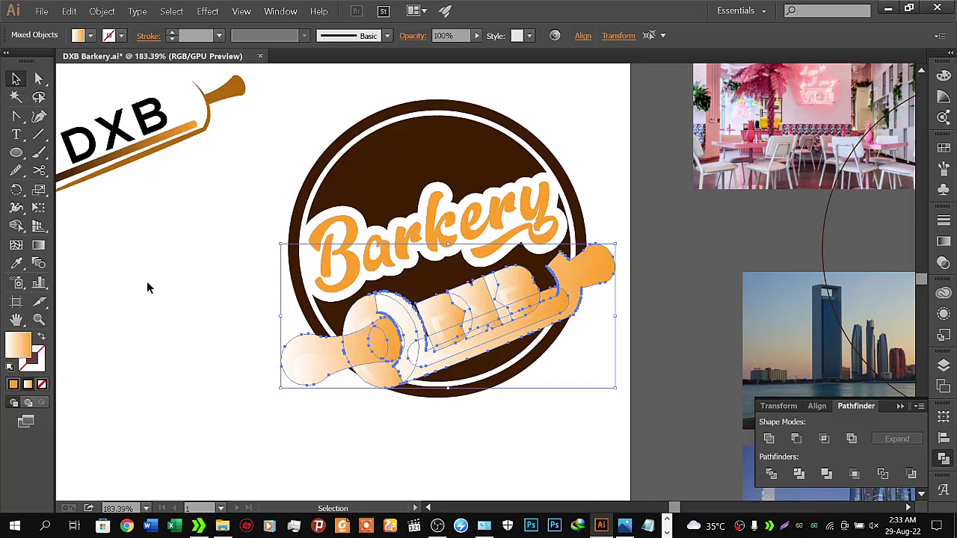
# Select the brown badge circle plus rolling pin and Shape Builder-merge the pin's left-end region
pyautogui.click(187, 313)
pyautogui.click(307, 314)
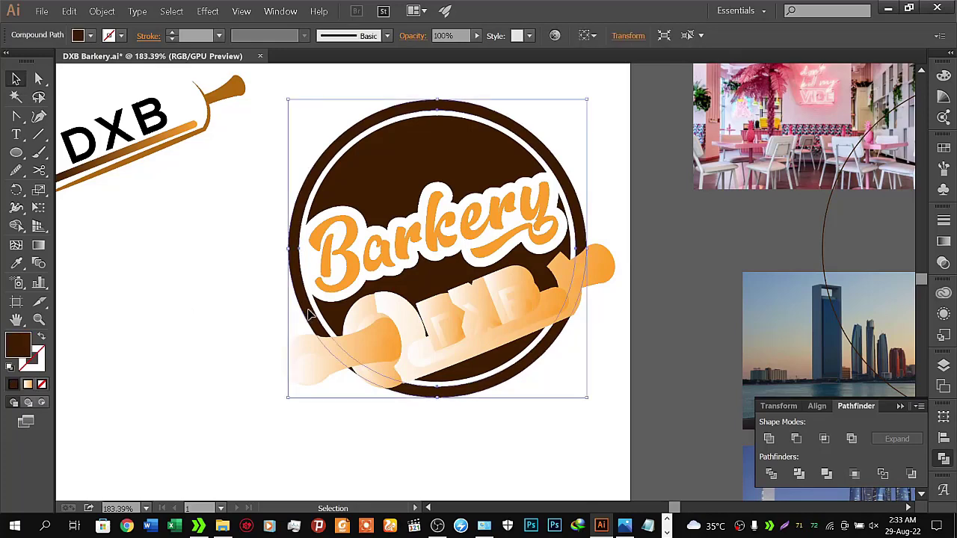
pyautogui.keyDown('shift'); pyautogui.click(411, 340); pyautogui.keyUp('shift')
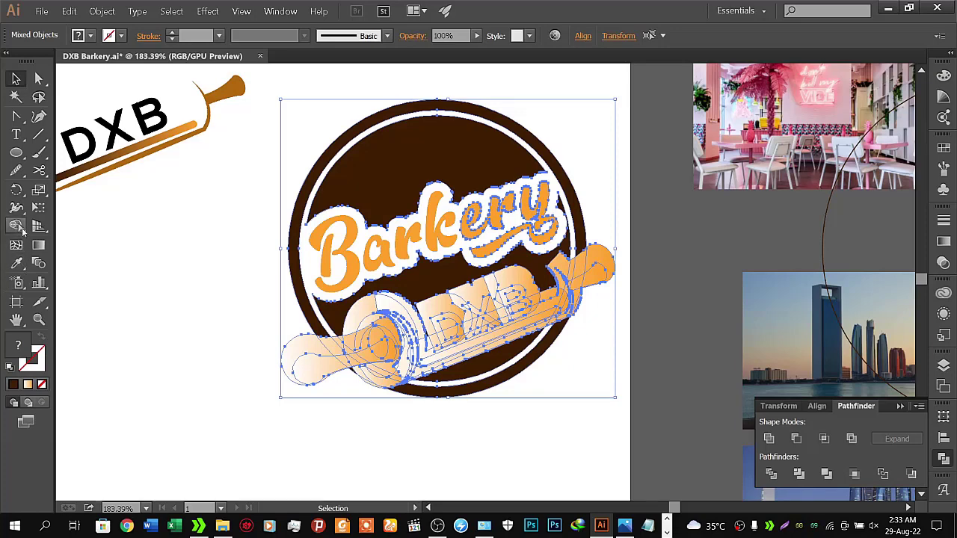
pyautogui.click(18, 226)
pyautogui.click(282, 368)
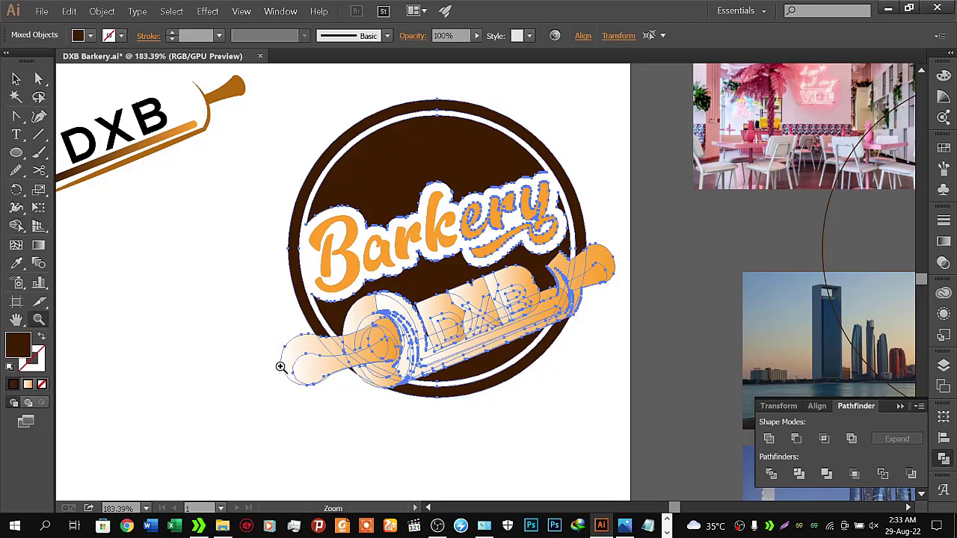
# Zoom in and merge the rolling pin's left knob and roller pieces with Shape Builder
pyautogui.moveTo(296, 372)
pyautogui.mouseDown()
pyautogui.moveTo(477, 299)
pyautogui.moveTo(354, 323)
pyautogui.mouseUp()
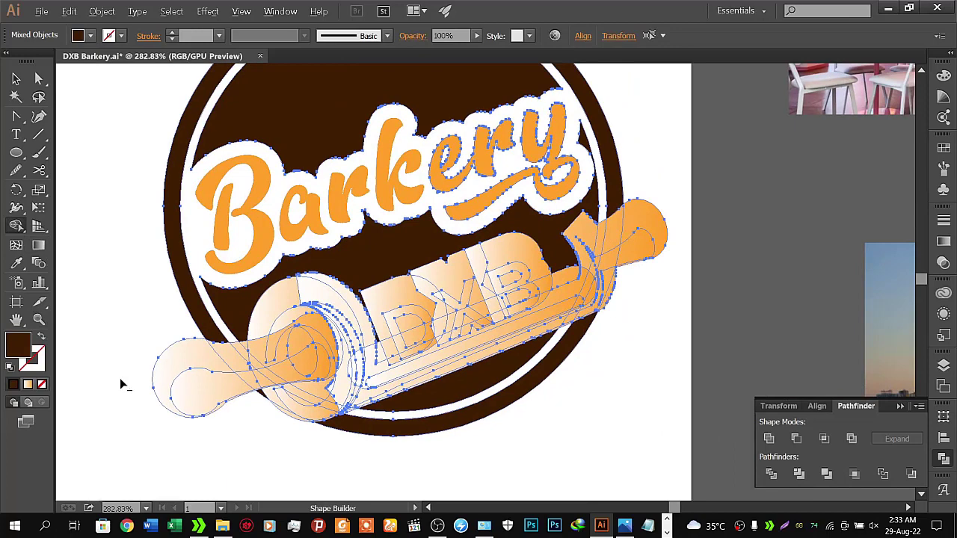
pyautogui.moveTo(122, 380)
pyautogui.mouseDown()
pyautogui.moveTo(253, 379)
pyautogui.moveTo(266, 356)
pyautogui.moveTo(251, 359)
pyautogui.moveTo(318, 295)
pyautogui.mouseUp()
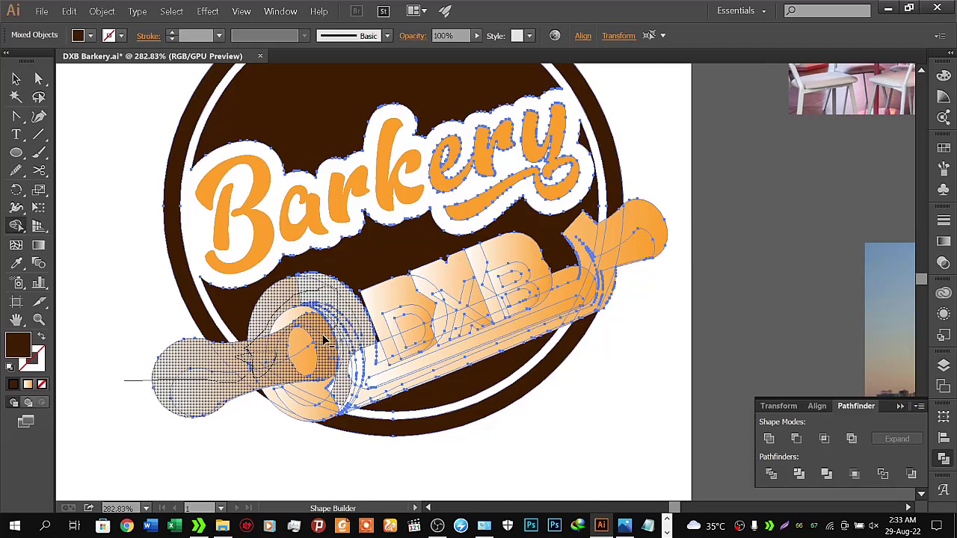
pyautogui.moveTo(318, 295); pyautogui.dragTo(404, 323)
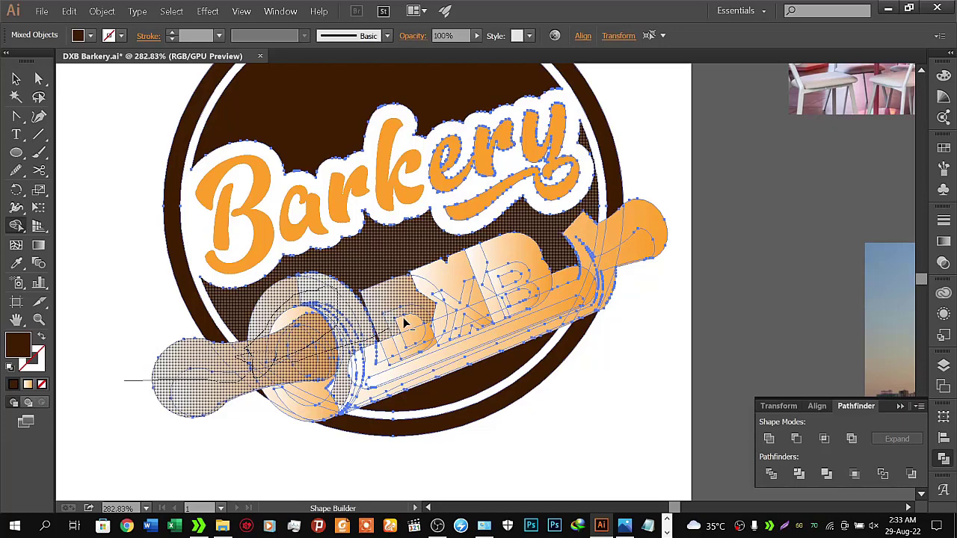
pyautogui.moveTo(404, 323); pyautogui.dragTo(357, 383)
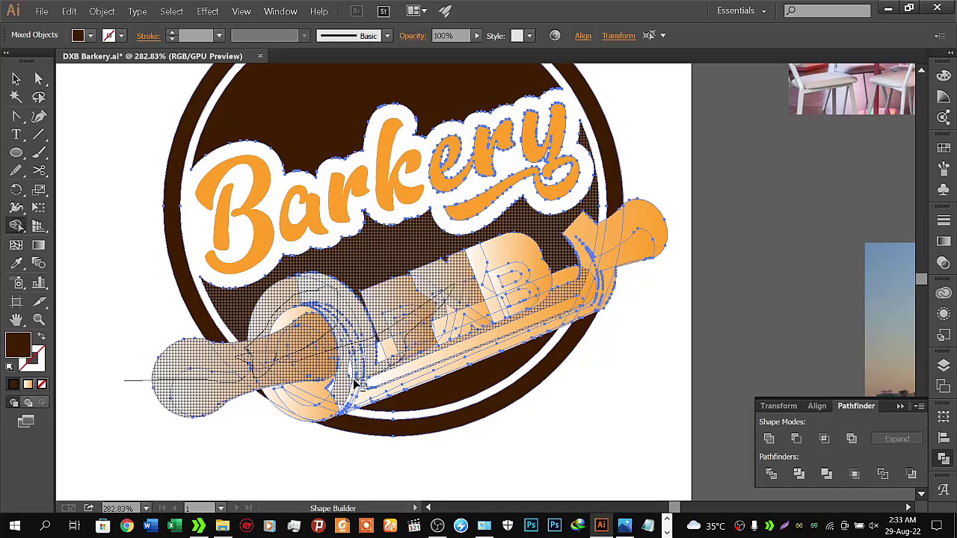
pyautogui.moveTo(357, 384); pyautogui.dragTo(197, 387)
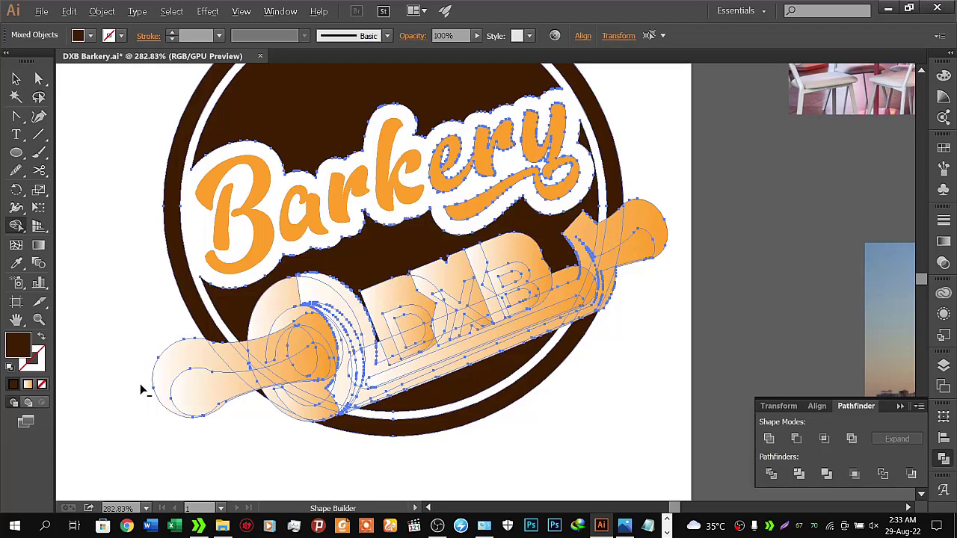
# Merge the handle end, the full rolling pin and the bottom orange strip into one shape
pyautogui.moveTo(140, 384)
pyautogui.mouseDown()
pyautogui.moveTo(324, 365)
pyautogui.moveTo(289, 332)
pyautogui.mouseUp()
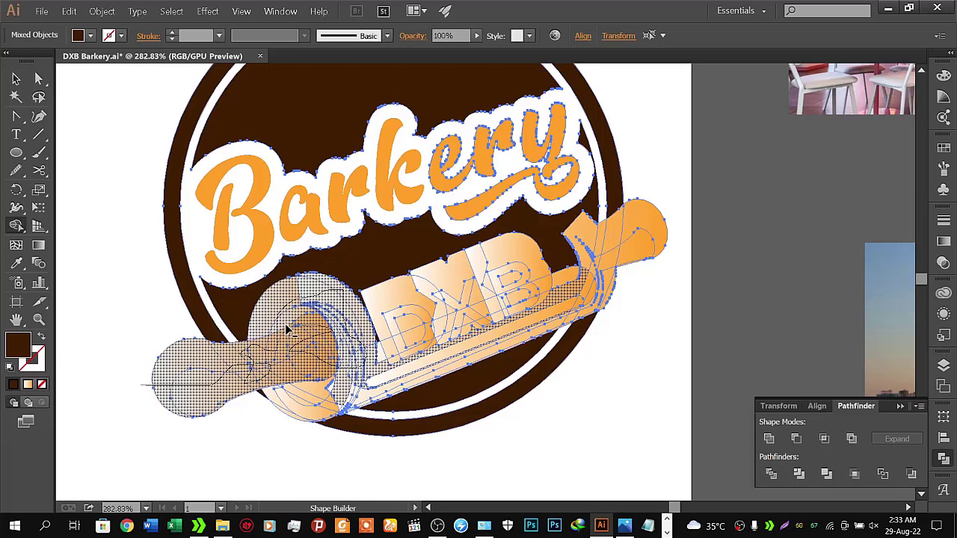
pyautogui.moveTo(290, 329)
pyautogui.mouseDown()
pyautogui.moveTo(582, 246)
pyautogui.moveTo(642, 244)
pyautogui.mouseUp()
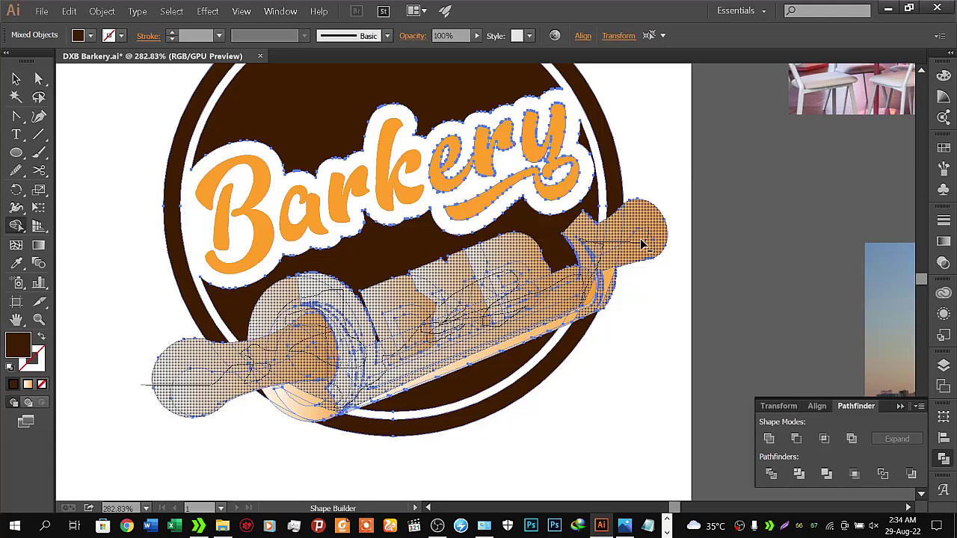
pyautogui.moveTo(642, 244); pyautogui.dragTo(336, 407)
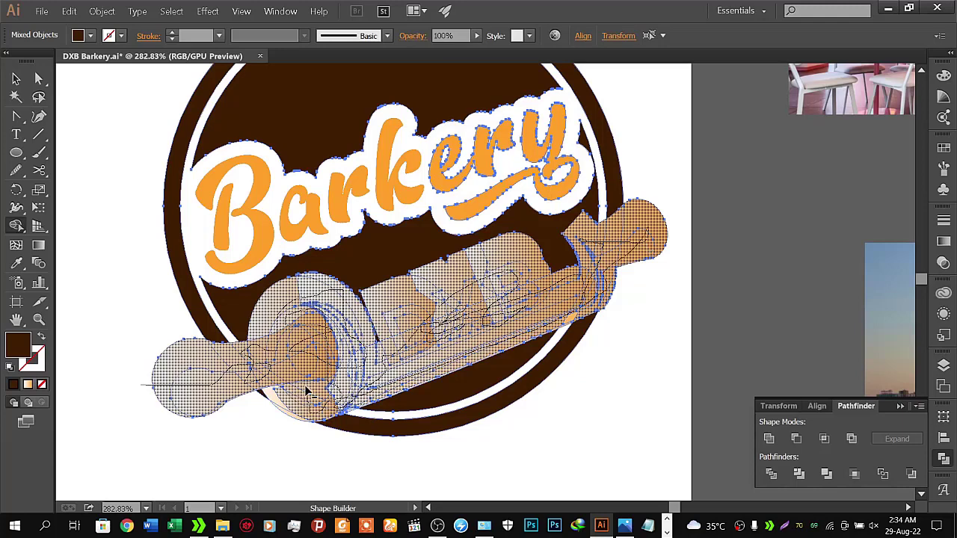
# Delete the rolling-pin pieces and the stray slivers and strokes from the badge with Shape Builder
pyautogui.press('Delete')
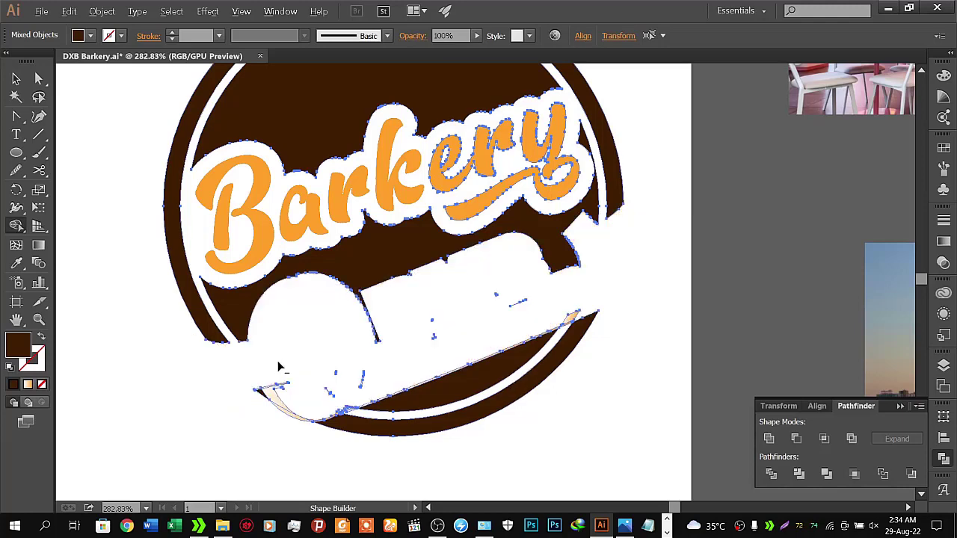
pyautogui.keyDown('alt'); pyautogui.click(278, 393); pyautogui.keyUp('alt')
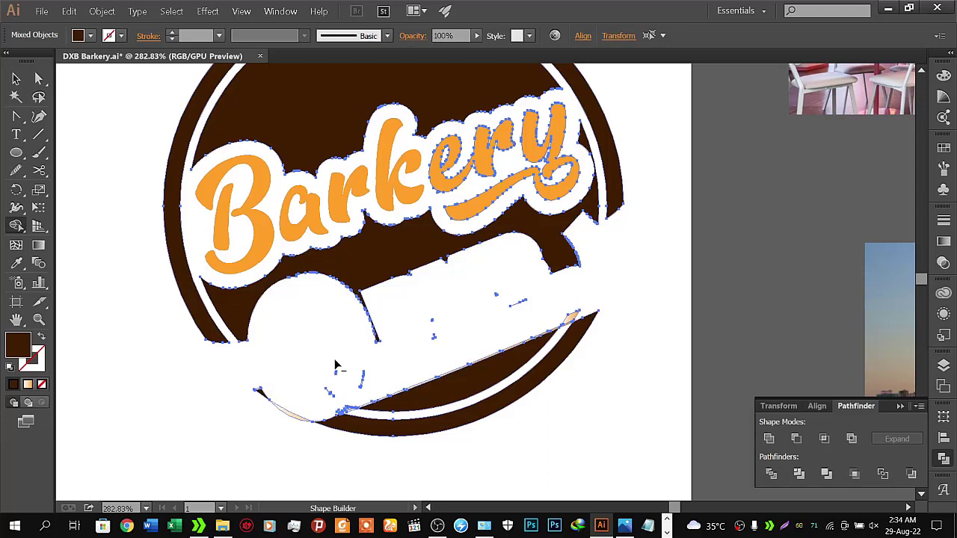
pyautogui.keyDown('alt'); pyautogui.click(334, 367); pyautogui.keyUp('alt')
pyautogui.moveTo(321, 368); pyautogui.dragTo(329, 405)
pyautogui.keyDown('alt'); pyautogui.click(437, 338); pyautogui.keyUp('alt')
pyautogui.moveTo(442, 309); pyautogui.dragTo(530, 305)
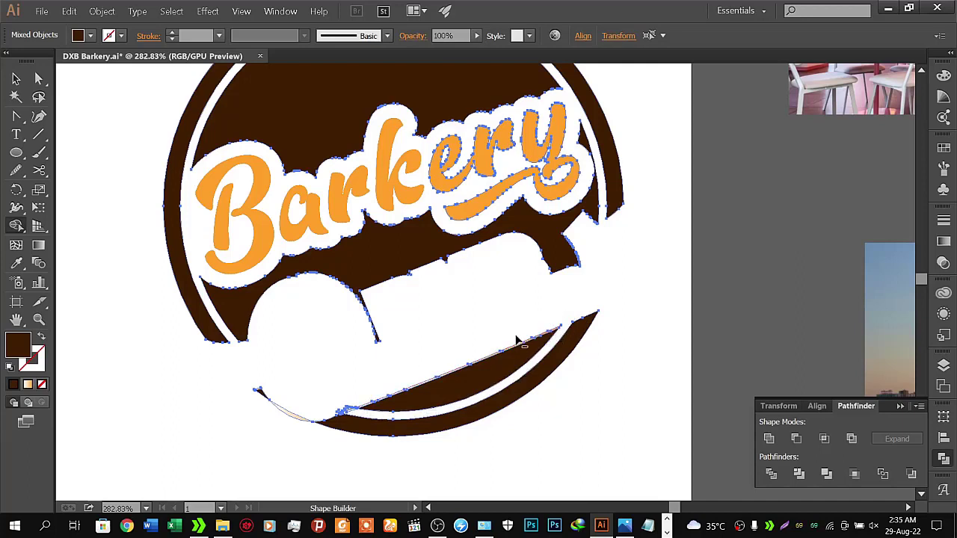
# Merge the white gap strip and cutout pieces into one rolling-pin-shaped gap
pyautogui.moveTo(516, 314); pyautogui.dragTo(516, 348)
pyautogui.moveTo(516, 347); pyautogui.dragTo(516, 350)
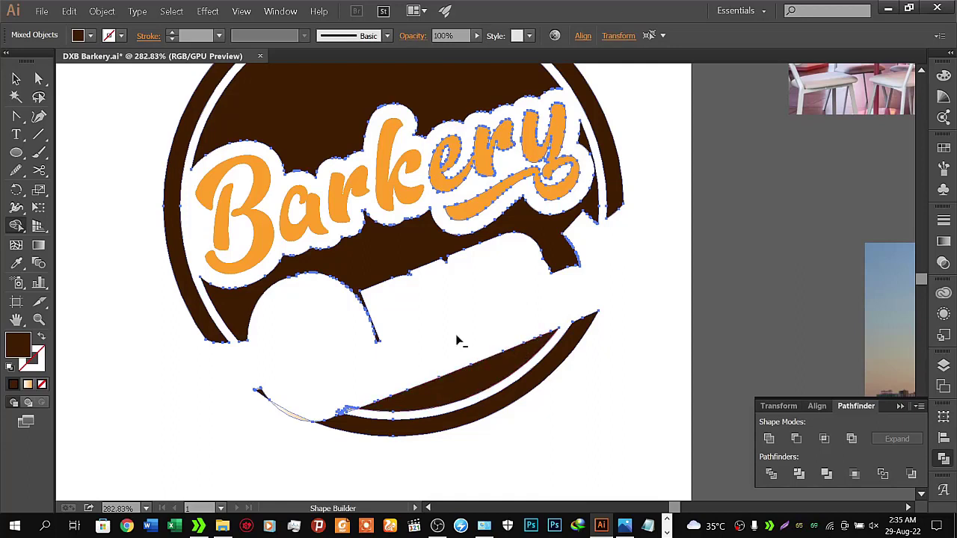
pyautogui.moveTo(360, 379)
pyautogui.mouseDown()
pyautogui.moveTo(353, 411)
pyautogui.moveTo(325, 406)
pyautogui.mouseUp()
pyautogui.moveTo(278, 380); pyautogui.dragTo(229, 410)
# Zoom into the lower band, delete the sliver between its tips, and merge the band into one shape
pyautogui.press('z')
pyautogui.click(354, 405)
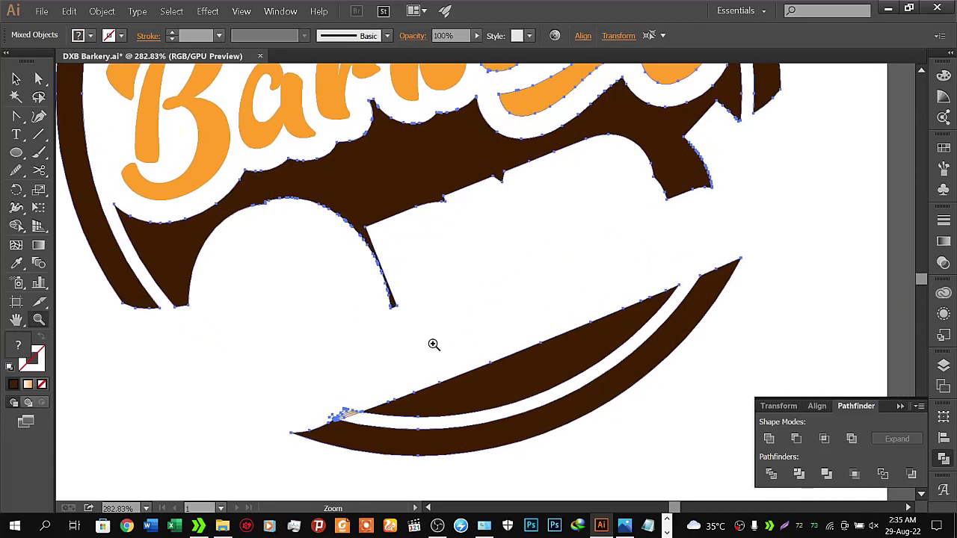
pyautogui.moveTo(434, 344)
pyautogui.mouseDown()
pyautogui.moveTo(403, 404)
pyautogui.moveTo(433, 246)
pyautogui.mouseUp()
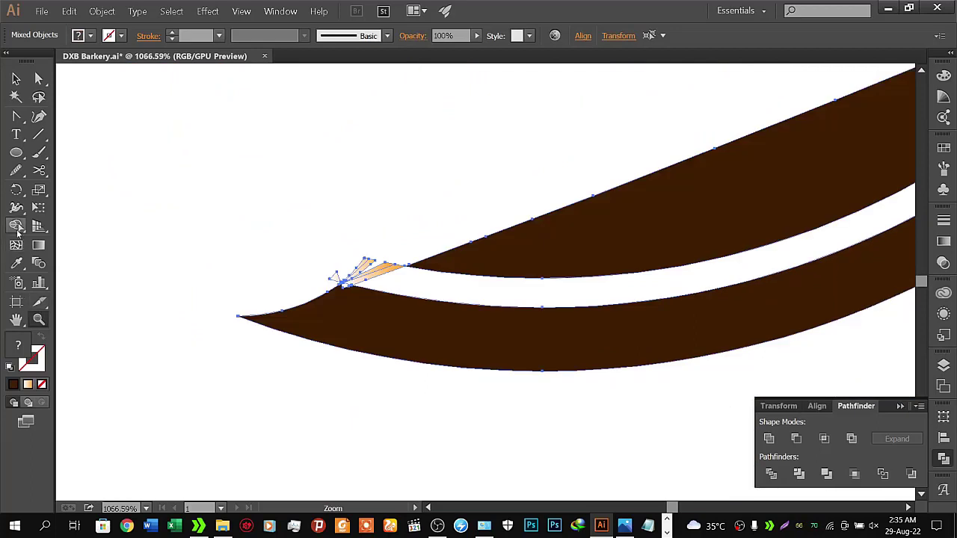
pyautogui.keyDown('alt'); pyautogui.click(357, 262); pyautogui.keyUp('alt')
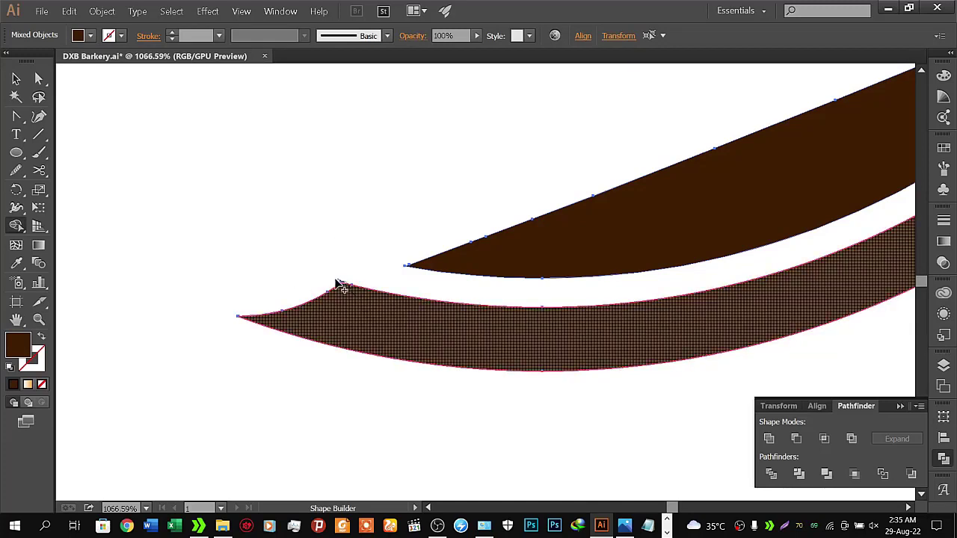
pyautogui.click(351, 293)
pyautogui.moveTo(614, 230)
pyautogui.mouseDown()
pyautogui.moveTo(224, 419)
pyautogui.moveTo(481, 257)
pyautogui.mouseUp()
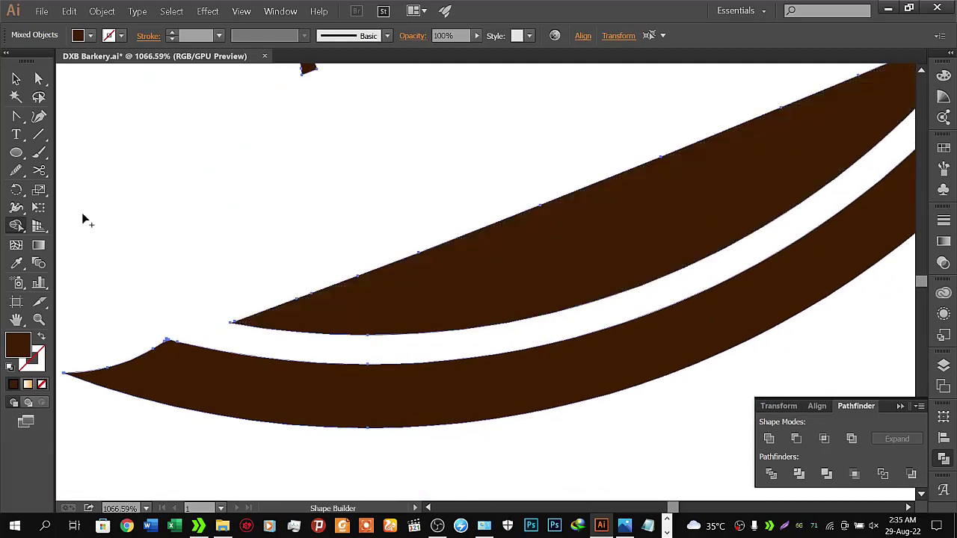
pyautogui.click(16, 78)
pyautogui.click(178, 232)
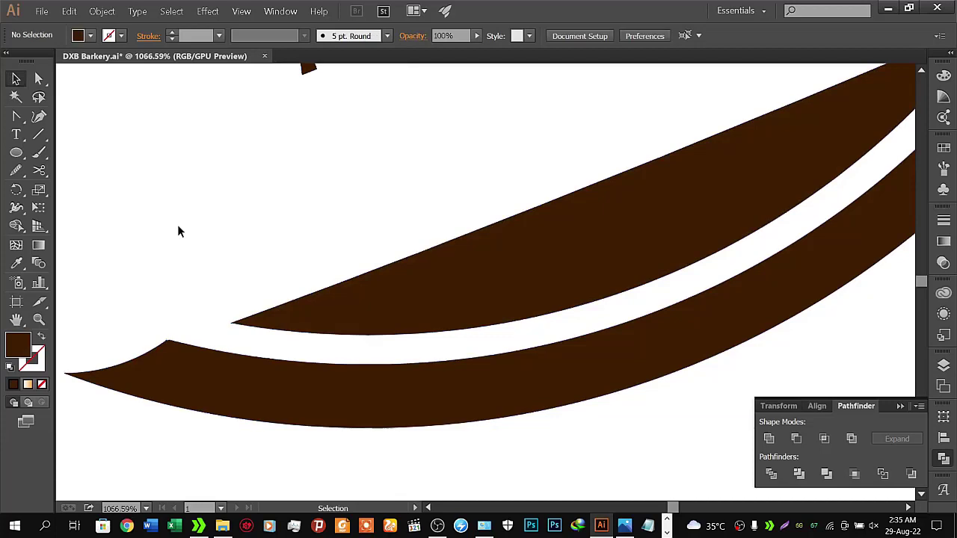
# Merge the tiny orange sliver at the band's pointed tip into the brown shape, then zoom back out
pyautogui.moveTo(235, 380); pyautogui.dragTo(368, 341)
pyautogui.press('z')
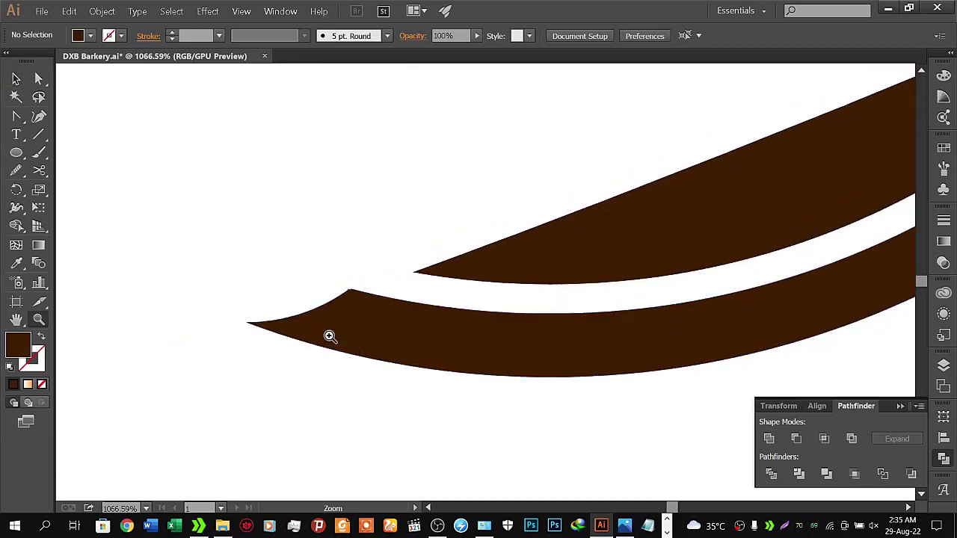
pyautogui.click(329, 337)
pyautogui.moveTo(396, 306)
pyautogui.mouseDown()
pyautogui.moveTo(519, 205)
pyautogui.moveTo(476, 393)
pyautogui.moveTo(606, 270)
pyautogui.mouseUp()
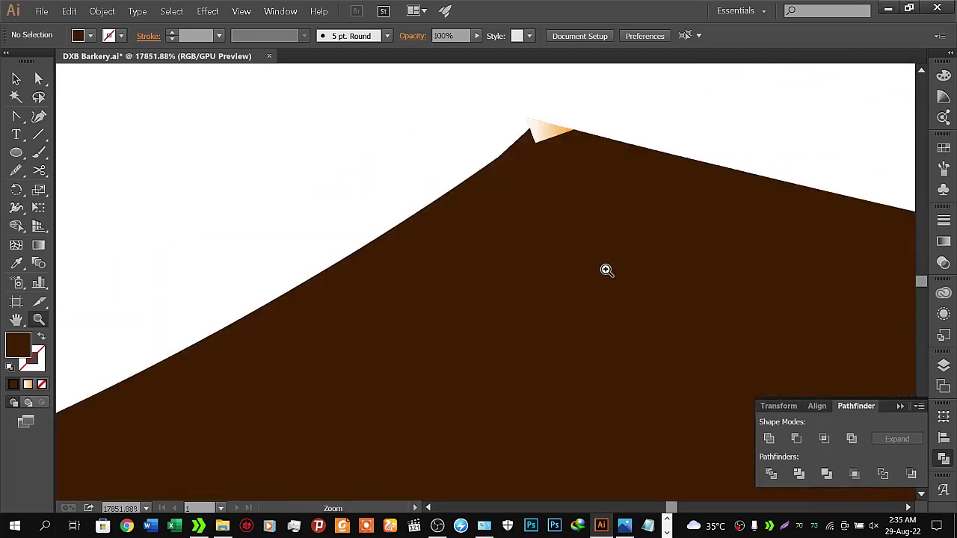
pyautogui.click(16, 79)
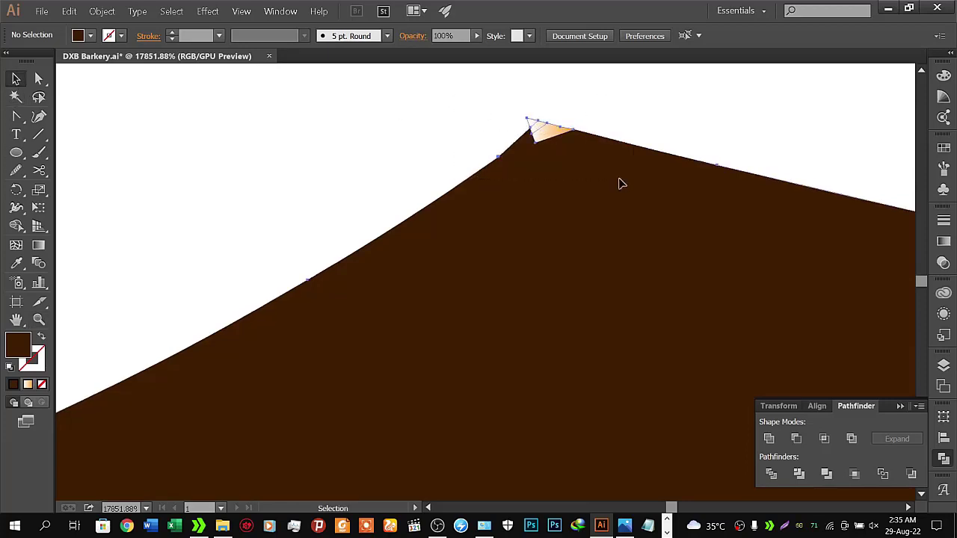
pyautogui.hotkey('ctrl', 'a')
pyautogui.click(15, 226)
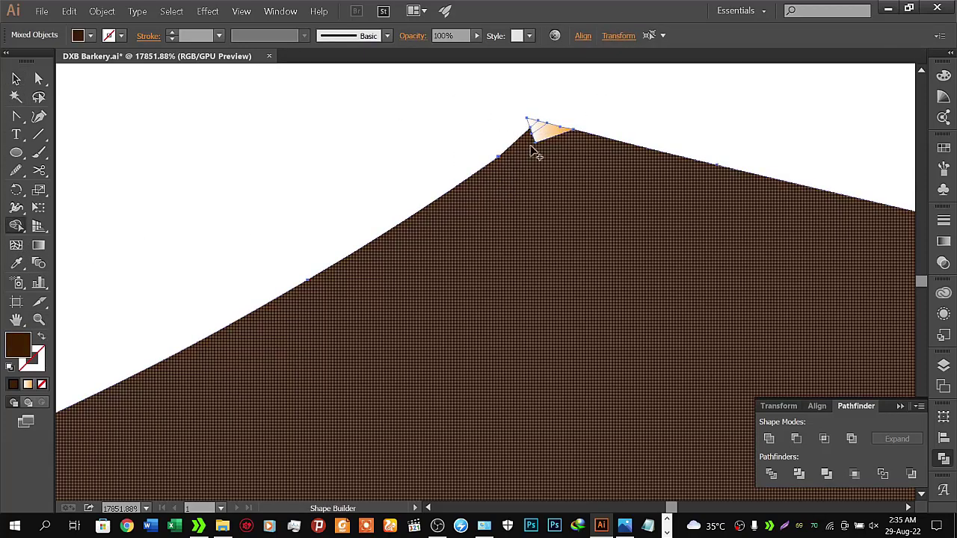
pyautogui.moveTo(535, 153); pyautogui.dragTo(543, 134)
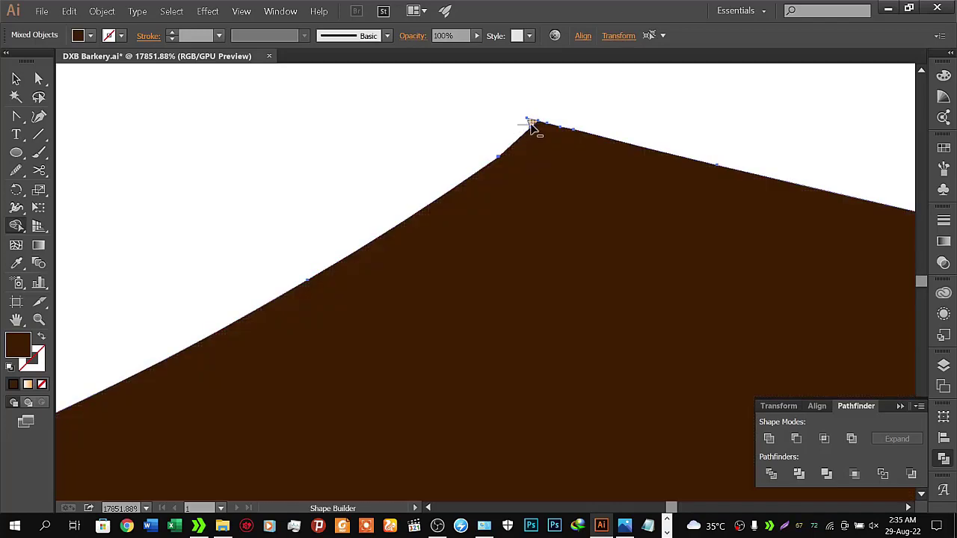
pyautogui.press('z')
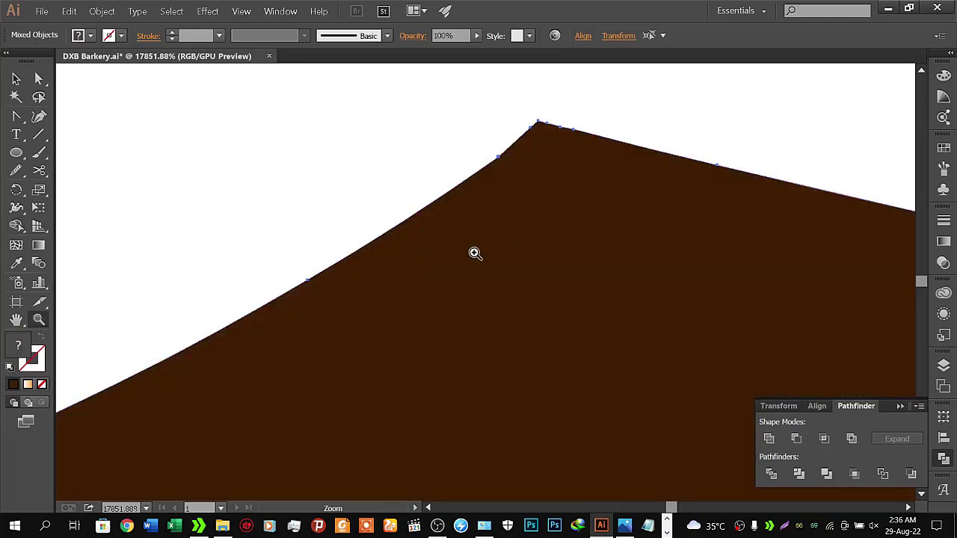
pyautogui.moveTo(475, 254); pyautogui.dragTo(358, 287)
# Zoom out and deselect the artwork so the whole artboard with the DXB emblem is visible
pyautogui.scroll(-3, 418, 273)
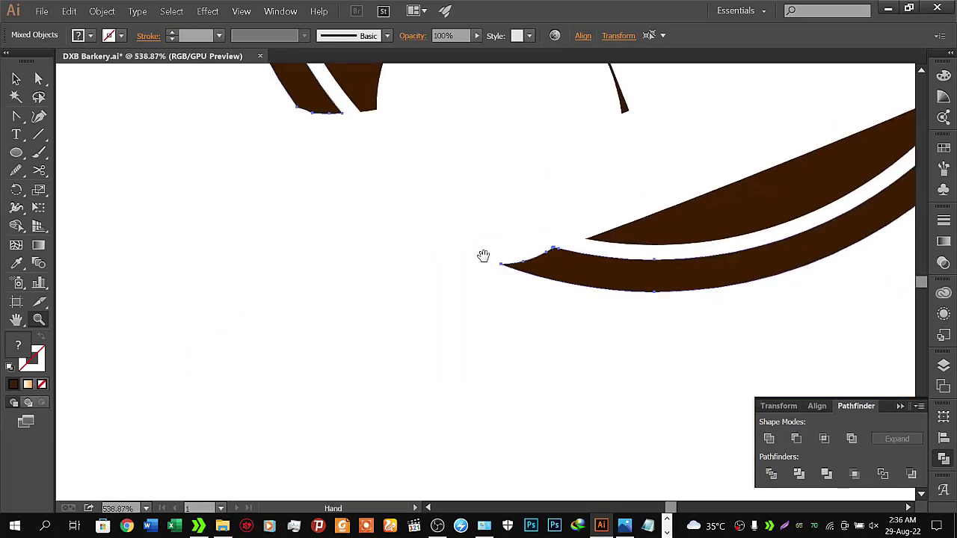
pyautogui.scroll(-2, 579, 213)
pyautogui.scroll(-2, 559, 225)
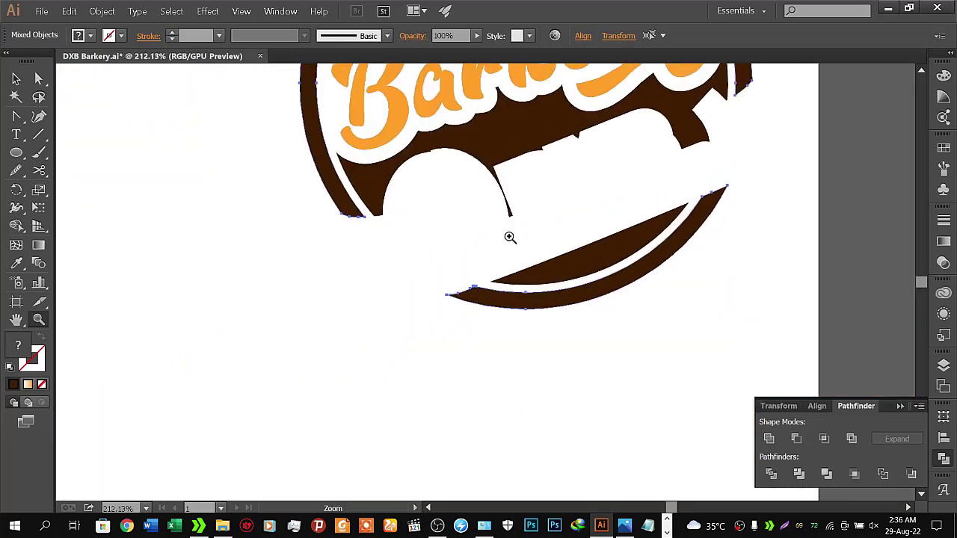
pyautogui.scroll(3, 525, 227)
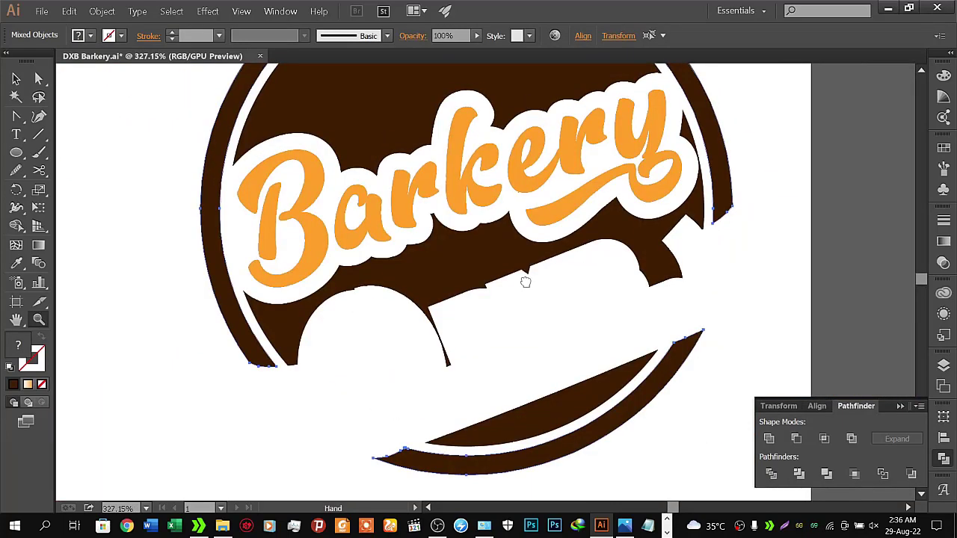
pyautogui.scroll(-1, 526, 281)
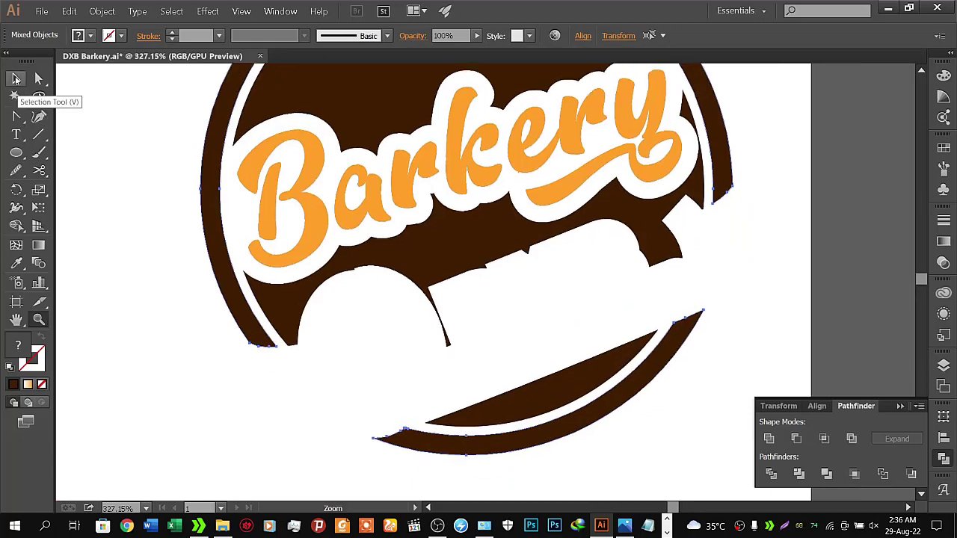
pyautogui.click(16, 78)
pyautogui.click(158, 243)
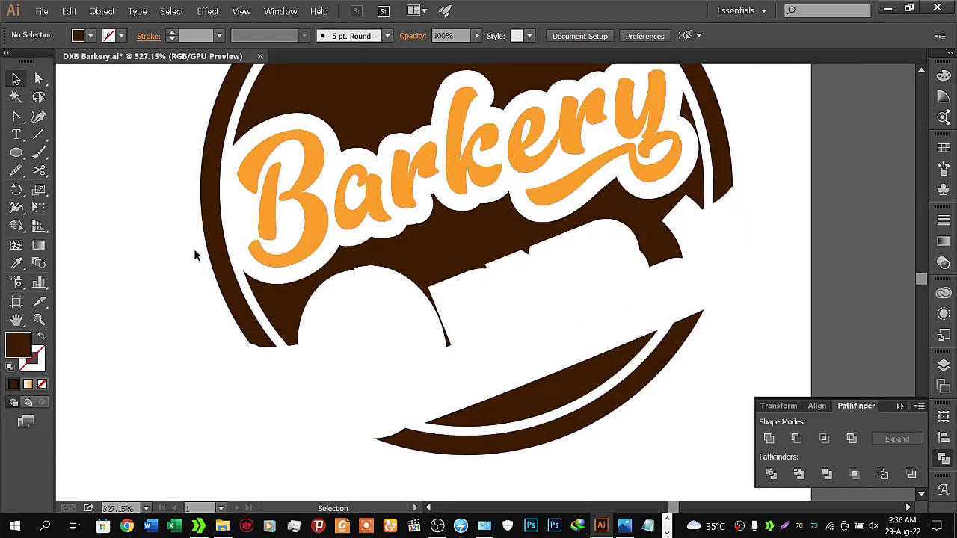
pyautogui.scroll(-2, 394, 274)
pyautogui.moveTo(291, 244)
pyautogui.mouseDown()
pyautogui.moveTo(336, 229)
pyautogui.moveTo(438, 309)
pyautogui.mouseUp()
# Alt-drag a copy of the DXB rolling-pin emblem into the badge's lower cutout and deselect it
pyautogui.click(16, 79)
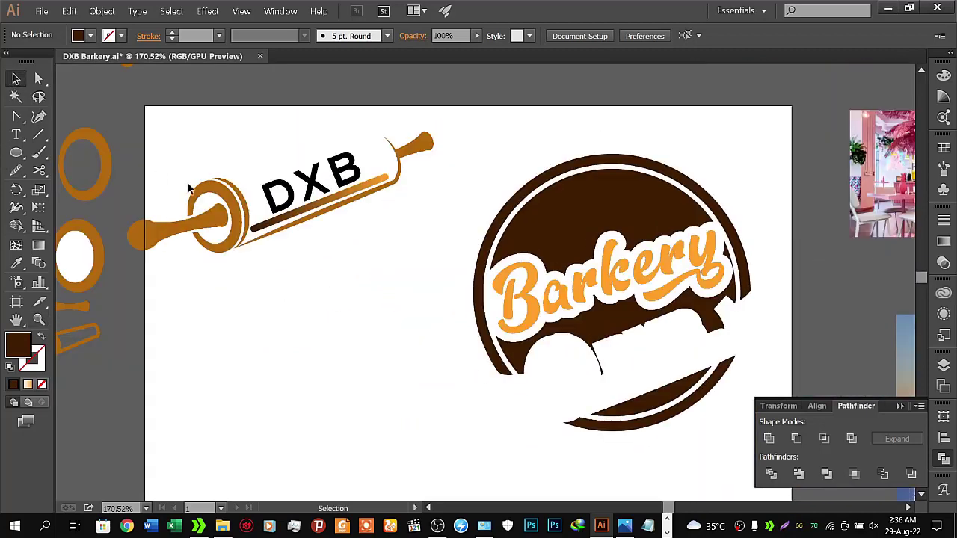
pyautogui.click(230, 202)
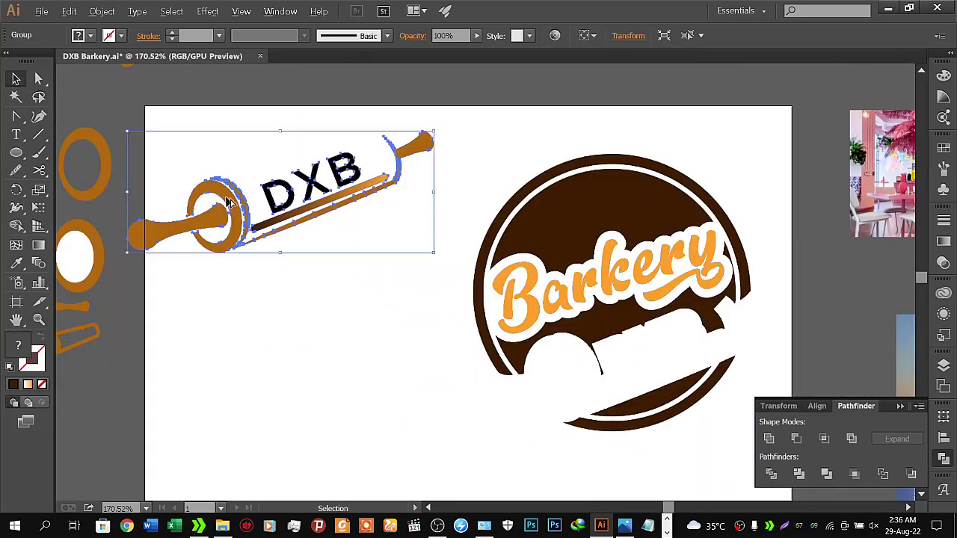
pyautogui.moveTo(230, 202)
pyautogui.mouseDown()
pyautogui.moveTo(244, 444)
pyautogui.moveTo(582, 381)
pyautogui.mouseUp()
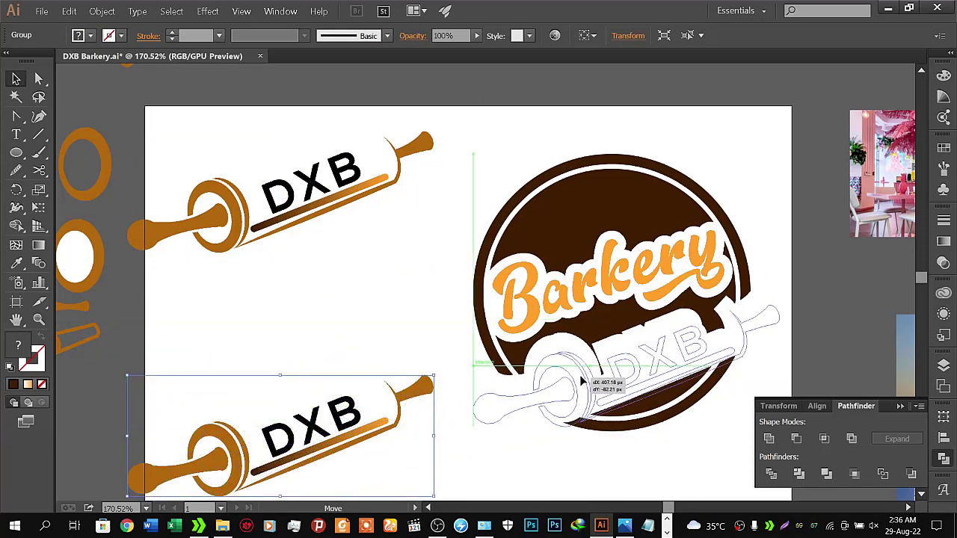
pyautogui.moveTo(583, 382); pyautogui.dragTo(579, 375)
pyautogui.click(426, 437)
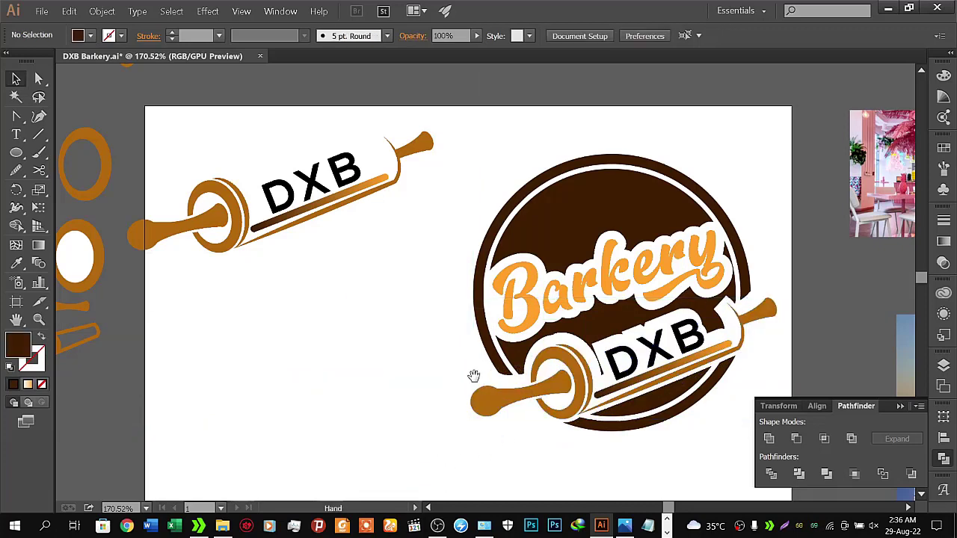
pyautogui.moveTo(473, 376); pyautogui.dragTo(303, 302)
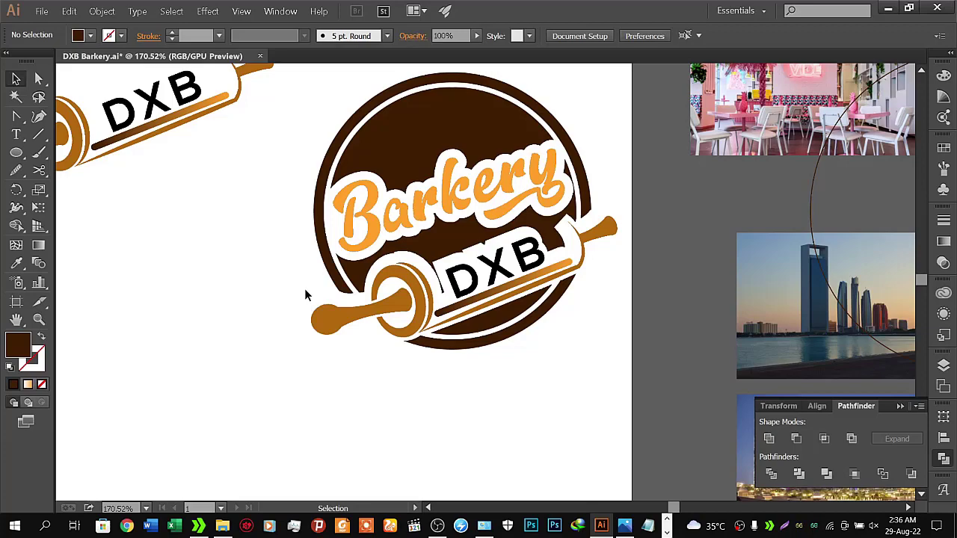
# Zoom in on the placed emblem and enlarge it by dragging its corner handle
pyautogui.press('z')
pyautogui.moveTo(396, 320)
pyautogui.mouseDown()
pyautogui.moveTo(544, 238)
pyautogui.moveTo(562, 250)
pyautogui.mouseUp()
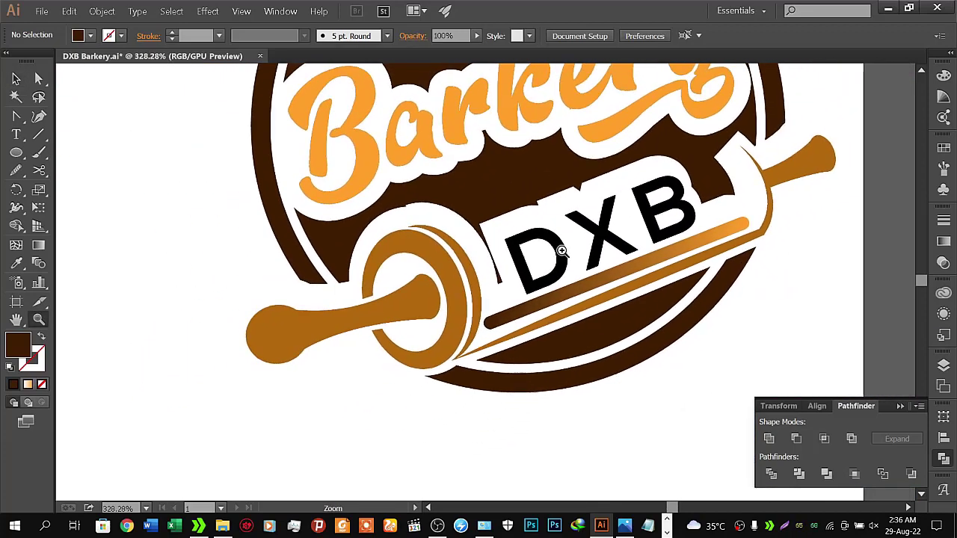
pyautogui.click(16, 79)
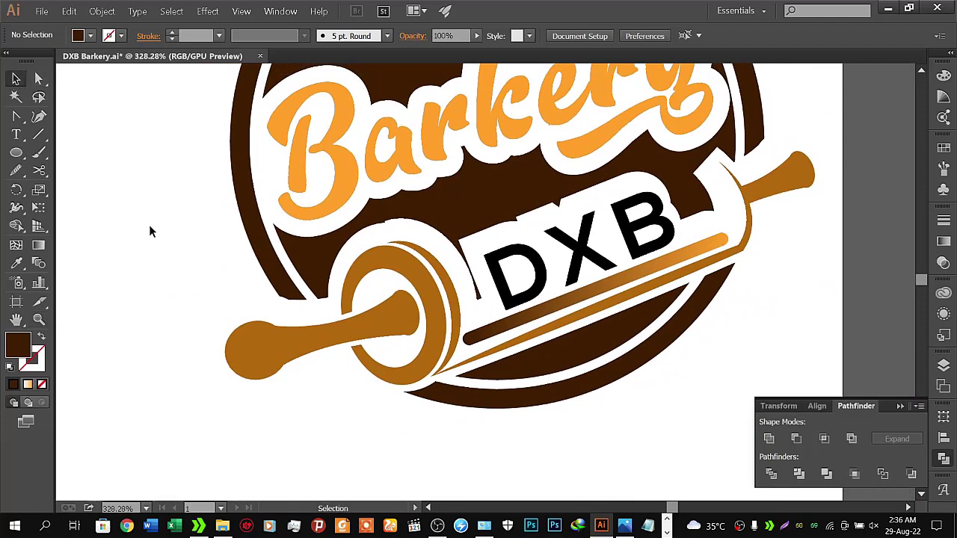
pyautogui.click(374, 271)
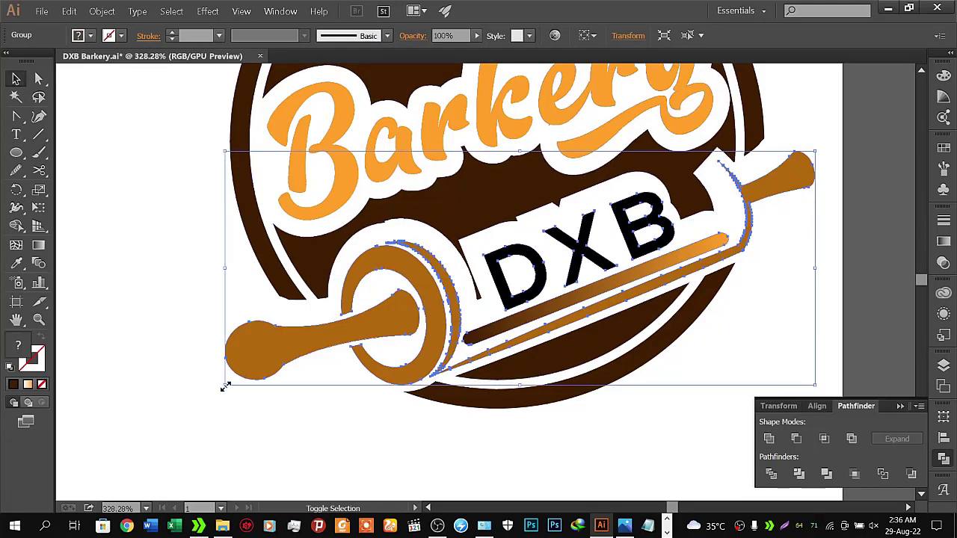
pyautogui.moveTo(224, 386); pyautogui.dragTo(211, 391)
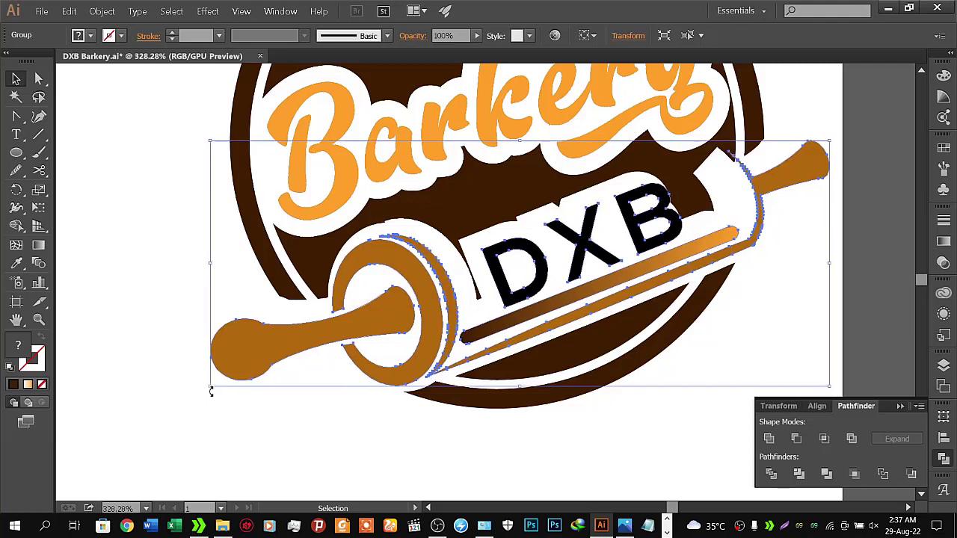
# Nudge the emblem left, right, up and down with the arrow keys to position it
pyautogui.press('Left')
pyautogui.press('Left')
pyautogui.press('Left')
pyautogui.press('Left')
pyautogui.press('Left')
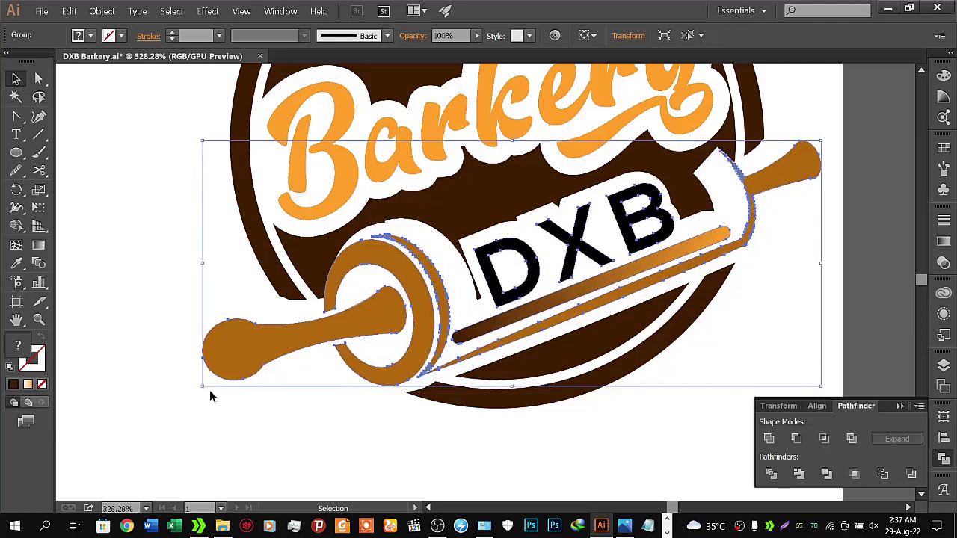
pyautogui.press('Left')
pyautogui.press('Left')
pyautogui.press('Left')
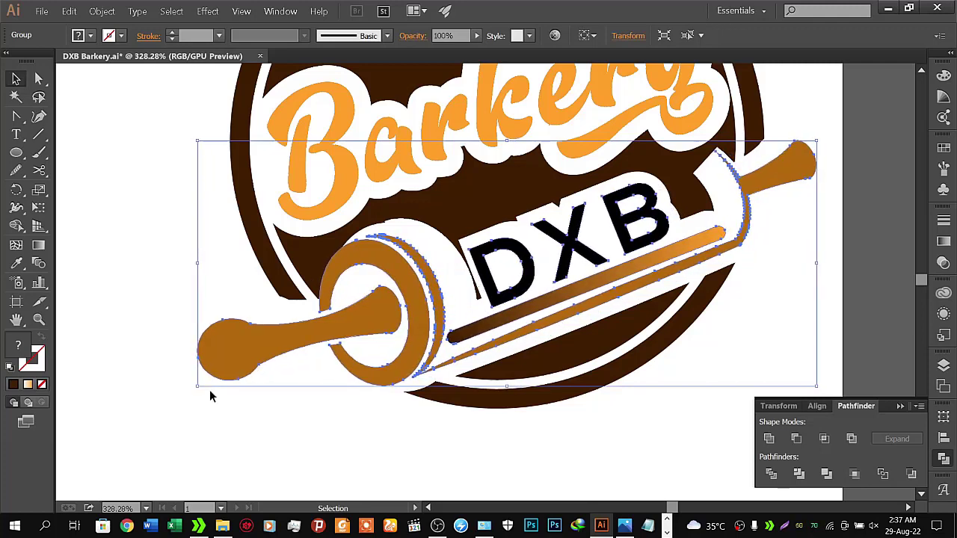
pyautogui.press('Right')
pyautogui.press('Up')
pyautogui.press('Right')
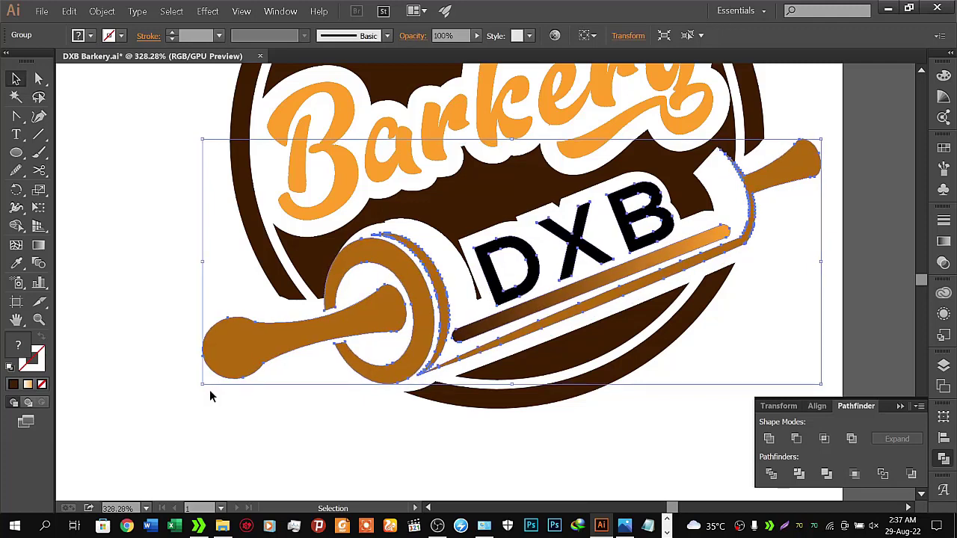
pyautogui.press('Down')
pyautogui.press('Down')
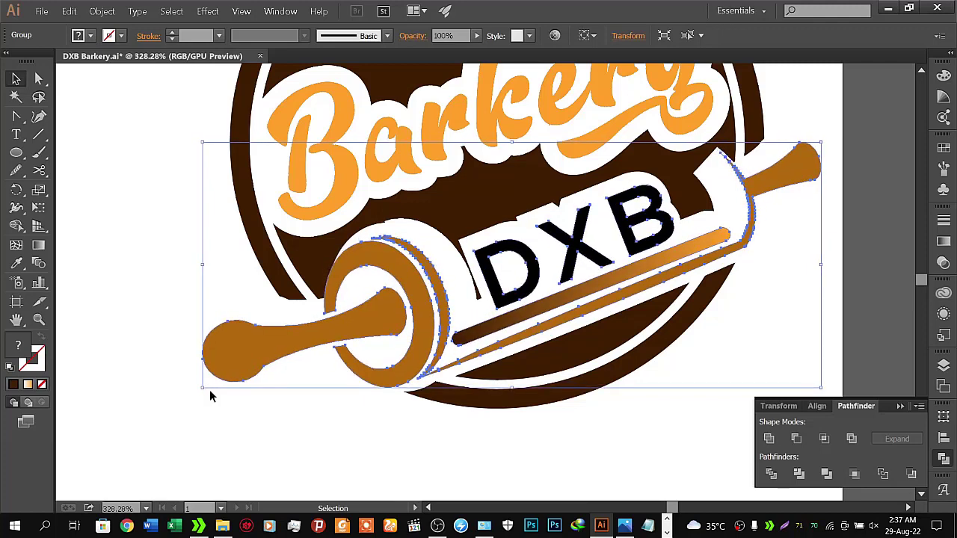
pyautogui.press('Left')
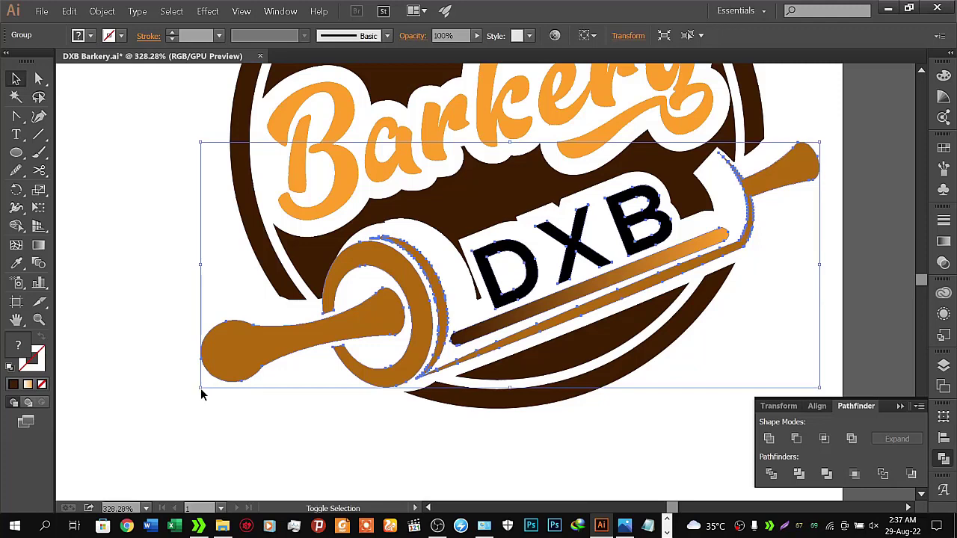
# Shrink the emblem slightly twice and re-nudge it with the arrow keys to fit the cutout
pyautogui.moveTo(200, 388); pyautogui.dragTo(218, 384)
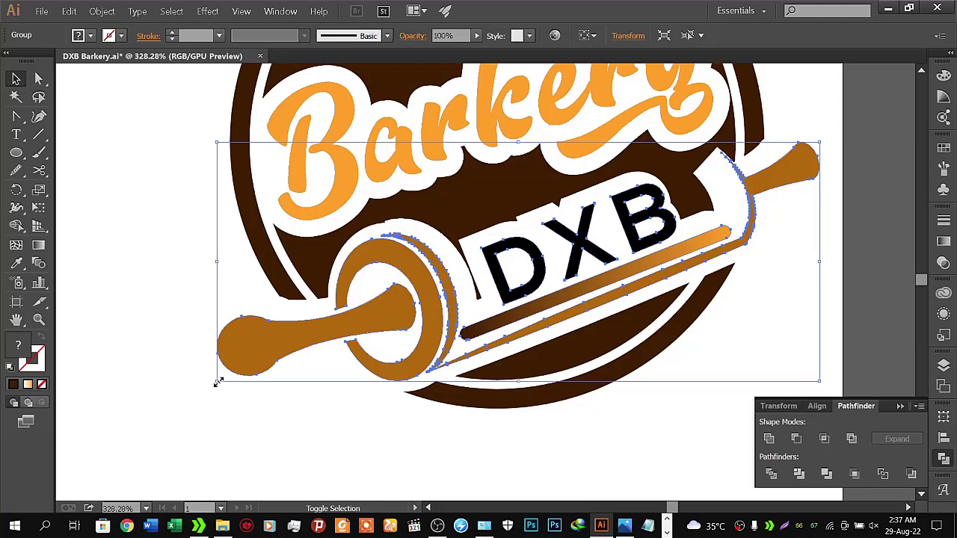
pyautogui.moveTo(218, 382); pyautogui.dragTo(227, 379)
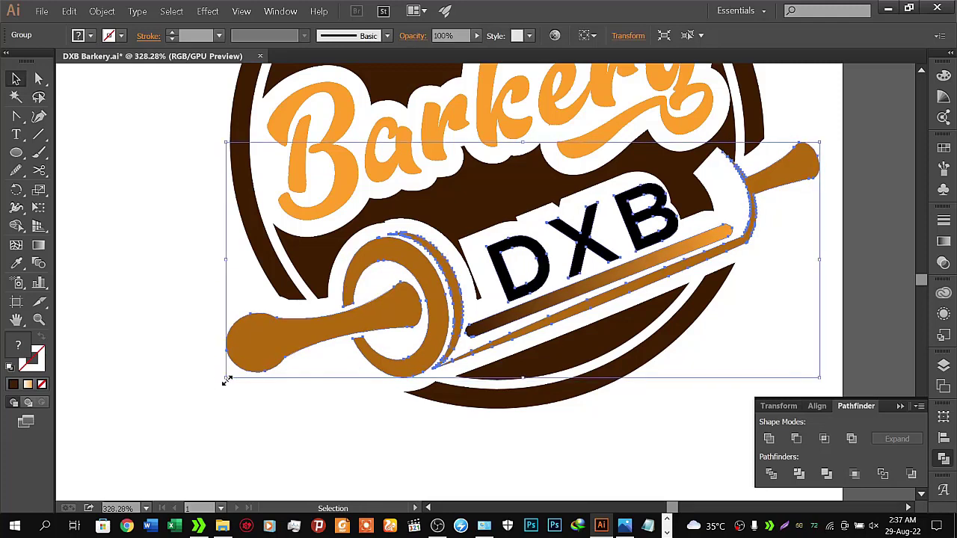
pyautogui.press('Left')
pyautogui.press('Left')
pyautogui.press('Left')
pyautogui.press('Left')
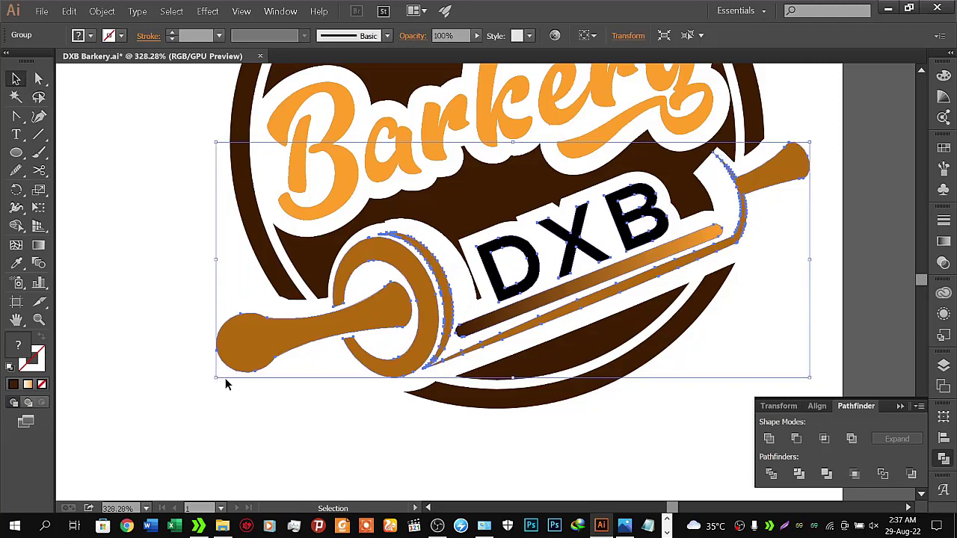
pyautogui.press('Right')
pyautogui.press('Right')
pyautogui.press('Up')
pyautogui.press('Right')
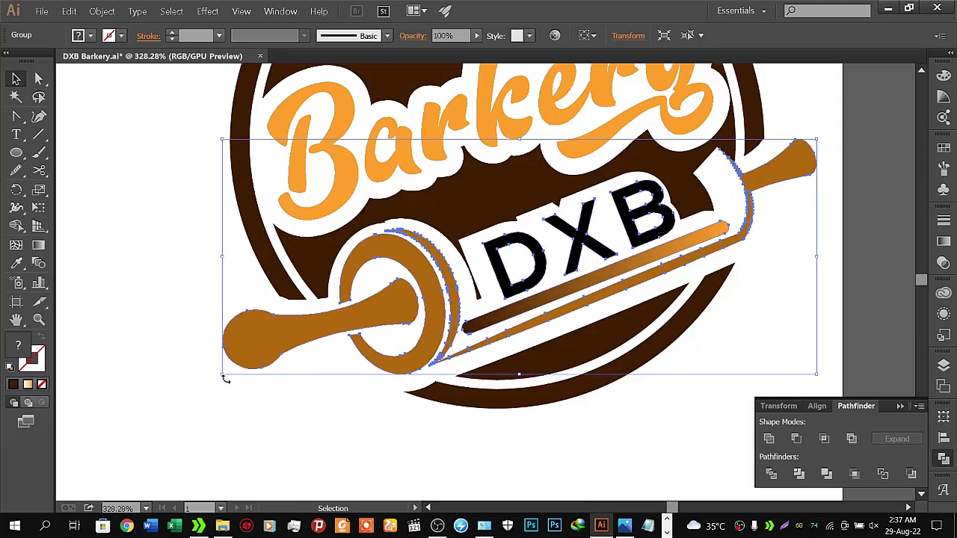
pyautogui.press('Right')
pyautogui.press('Down')
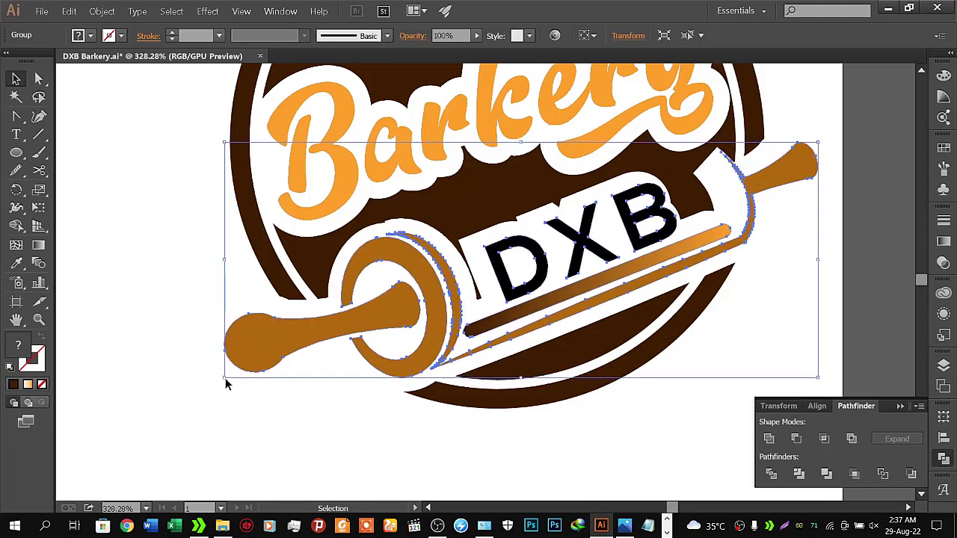
pyautogui.press('Down')
pyautogui.press('Down')
pyautogui.press('Left')
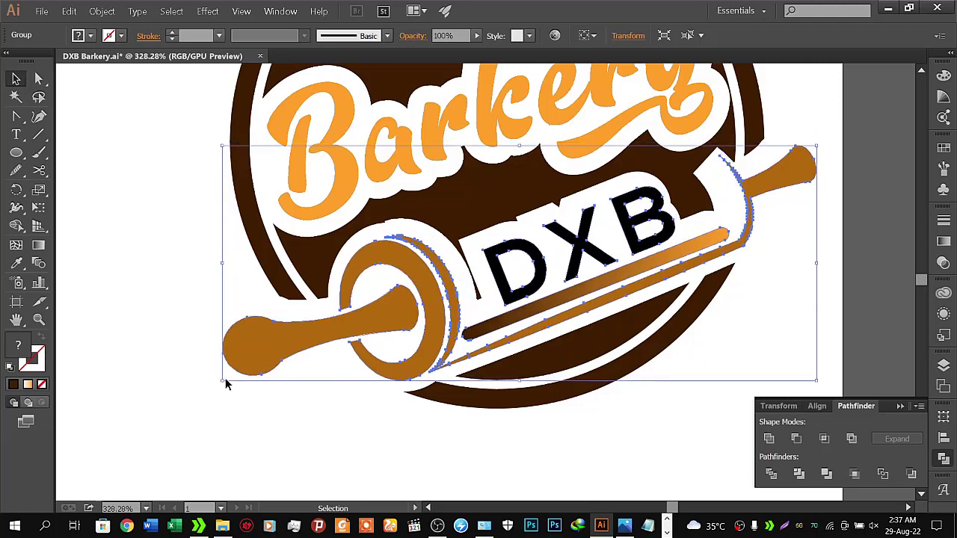
pyautogui.press('Left')
pyautogui.press('Left')
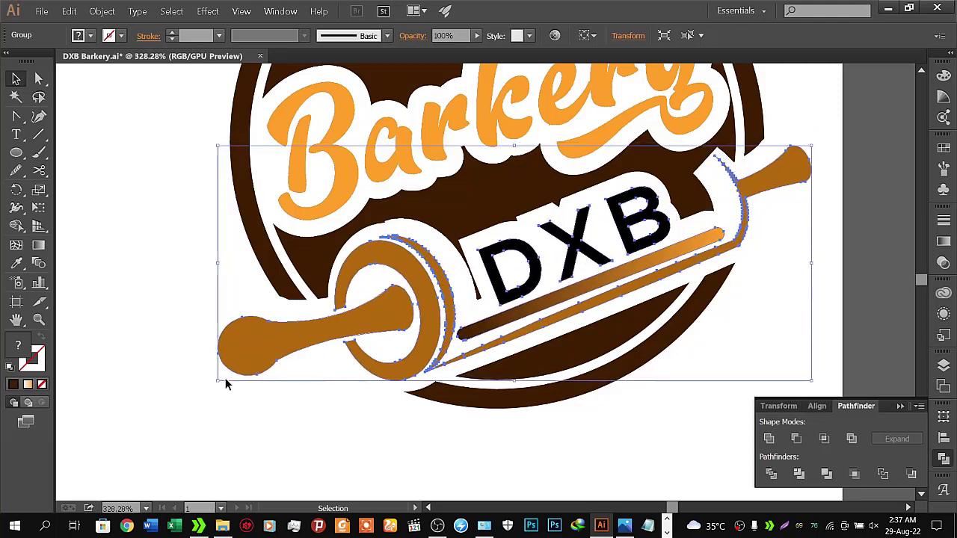
pyautogui.press('Down')
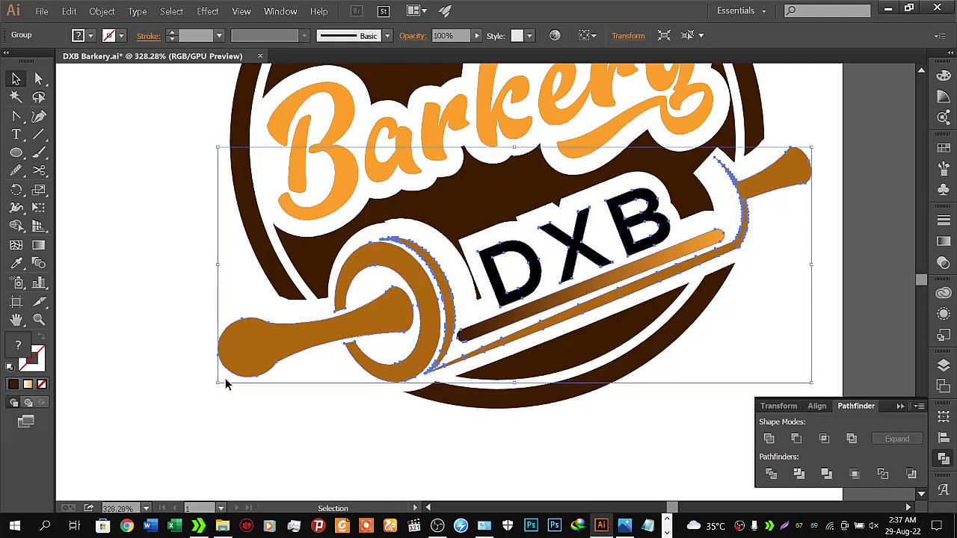
pyautogui.press('Left')
pyautogui.press('Down')
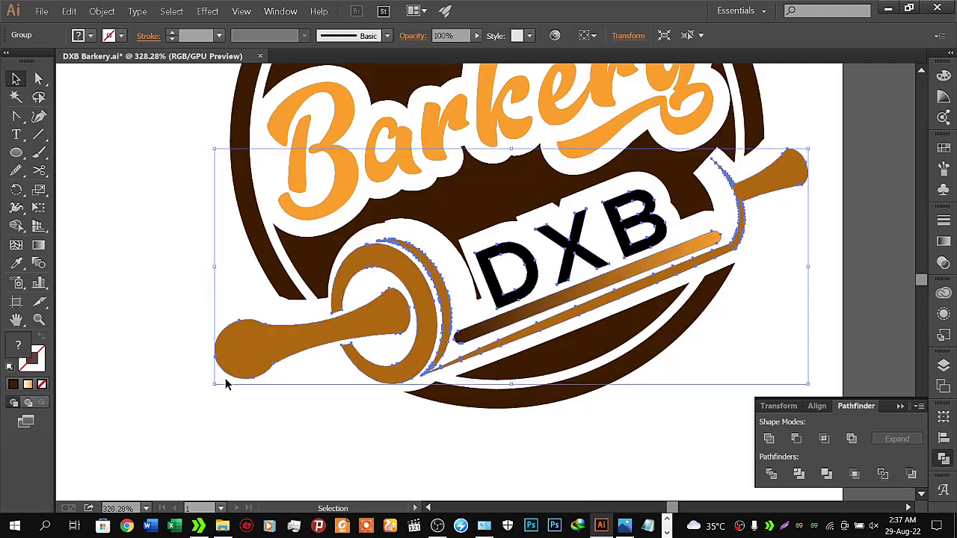
pyautogui.press('Right')
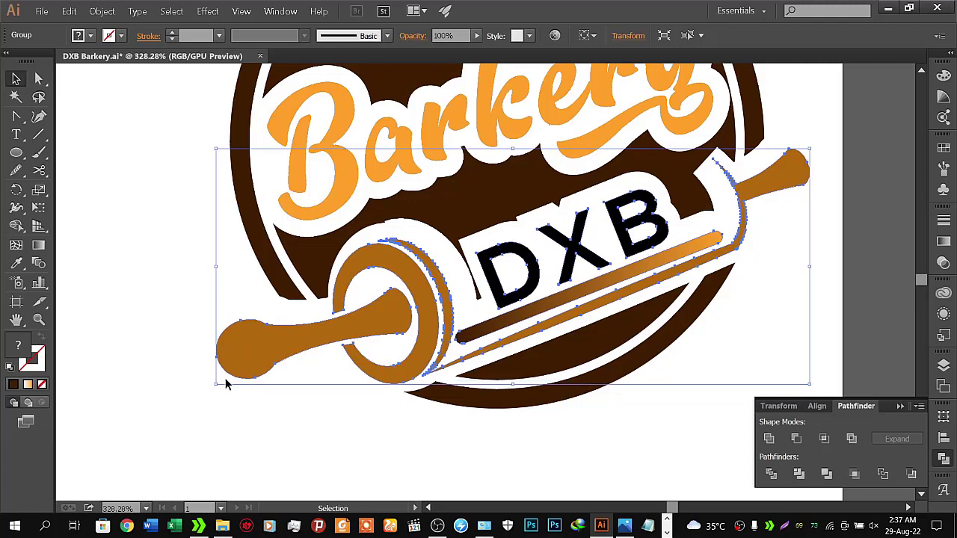
# Nudge the emblem's points with Direct Selection (A), then undo the last four changes
pyautogui.press('a')
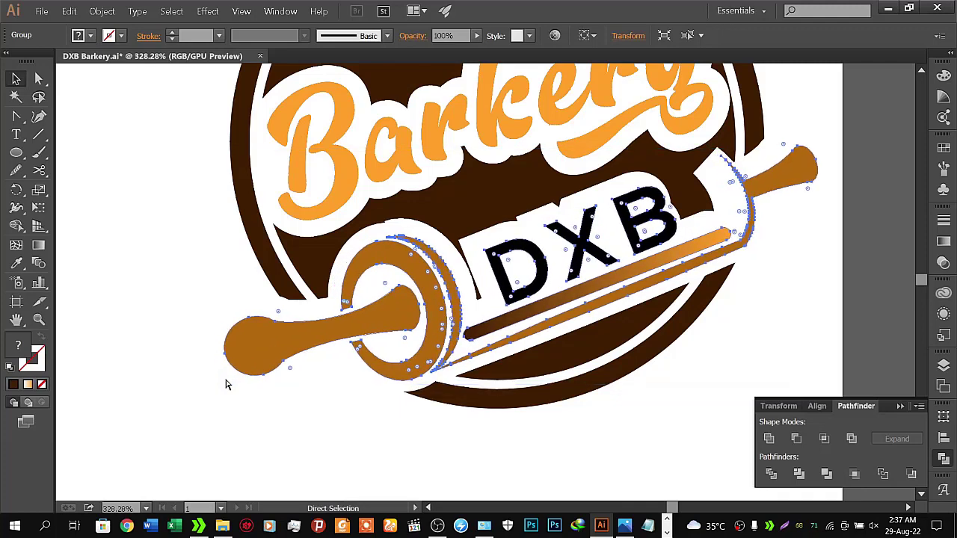
pyautogui.press('Up')
pyautogui.press('Up')
pyautogui.press('Left')
pyautogui.press('Left')
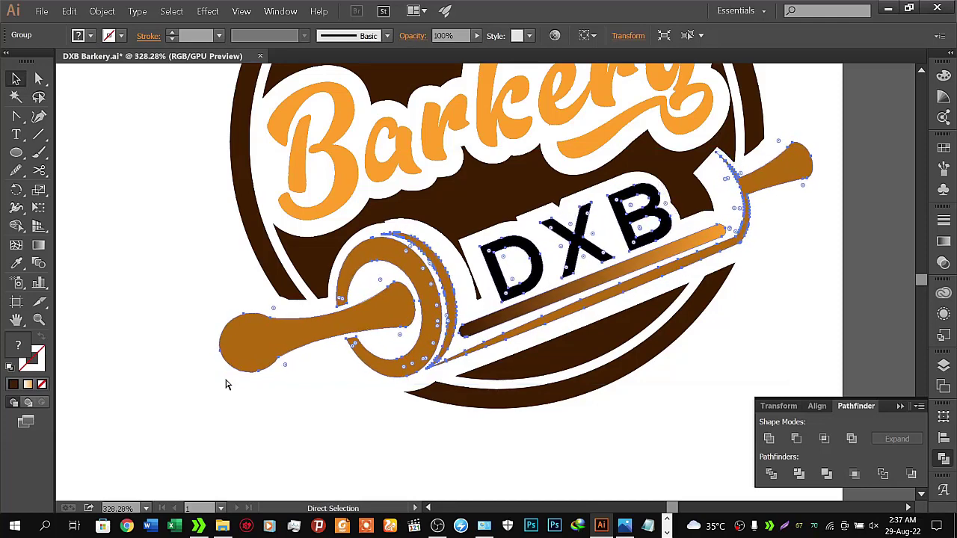
pyautogui.hotkey('ctrl', 'z')
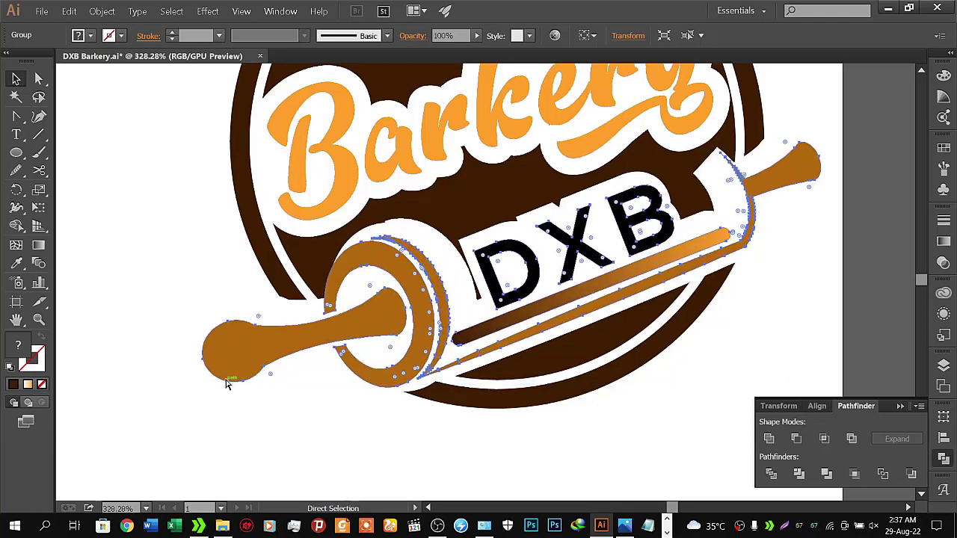
pyautogui.hotkey('ctrl', 'z')
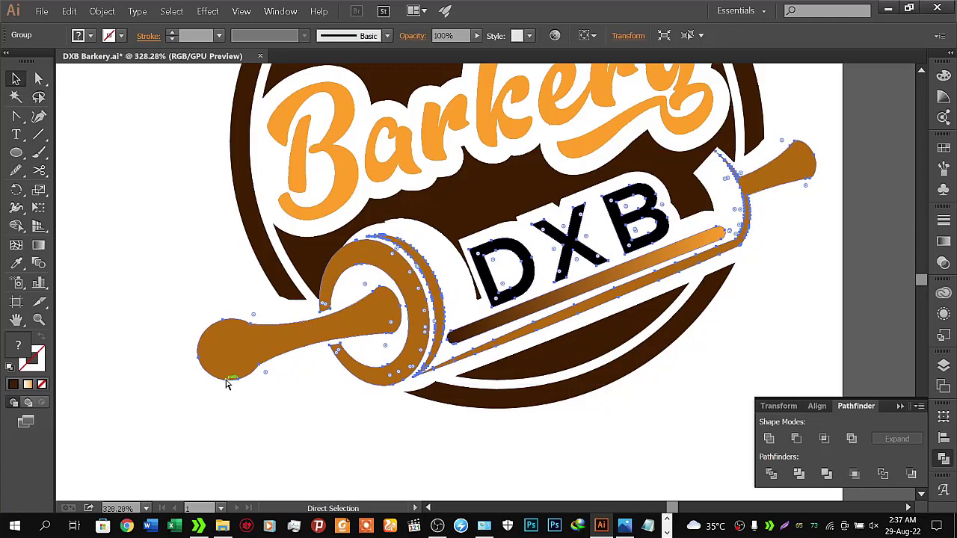
pyautogui.hotkey('ctrl', 'z')
pyautogui.hotkey('ctrl', 'z')
pyautogui.hotkey('ctrl', 'z')
pyautogui.hotkey('ctrl', 'z')
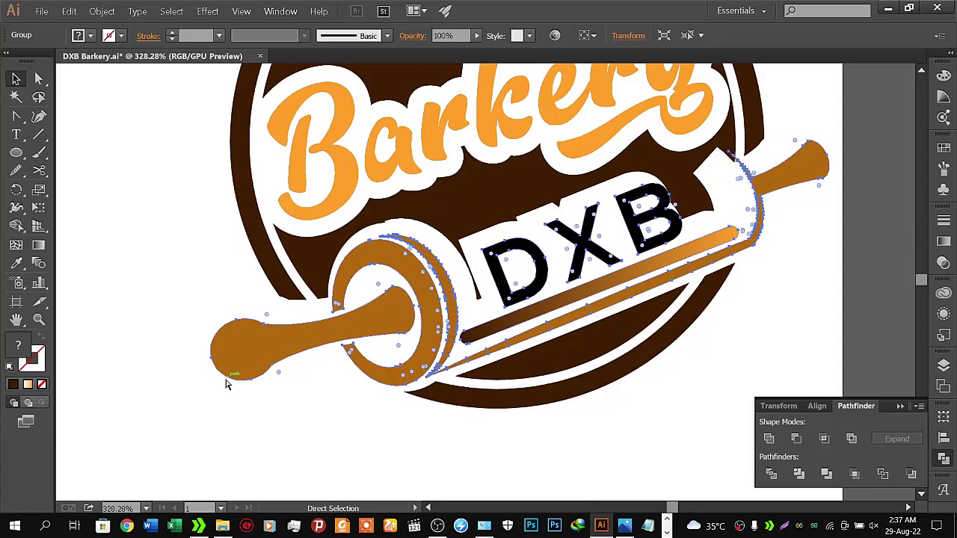
pyautogui.hotkey('ctrl', 'z')
pyautogui.hotkey('ctrl', 'z')
pyautogui.hotkey('ctrl', 'z')
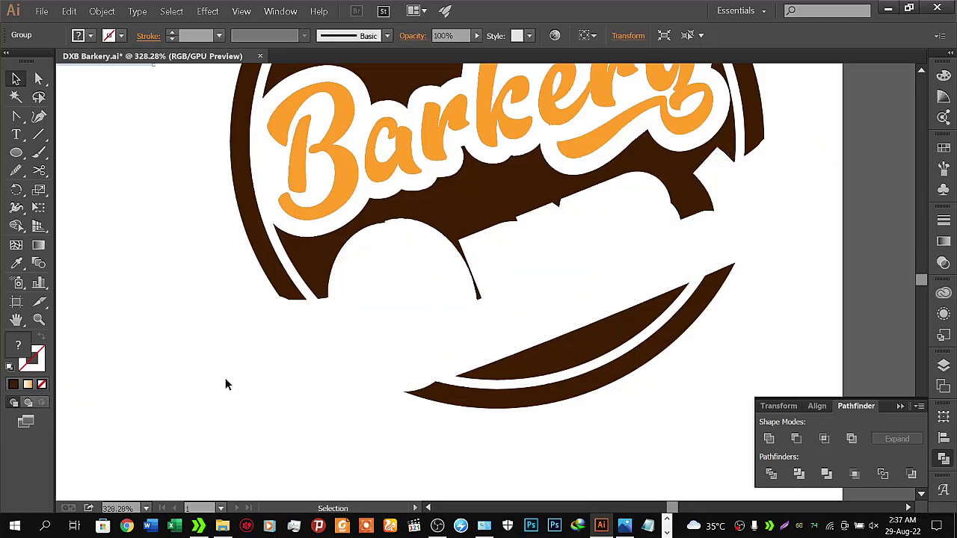
# Use Edit > Undo and Redo to restore the rolling-pin emblem to its place in the cutout
pyautogui.click(102, 11)
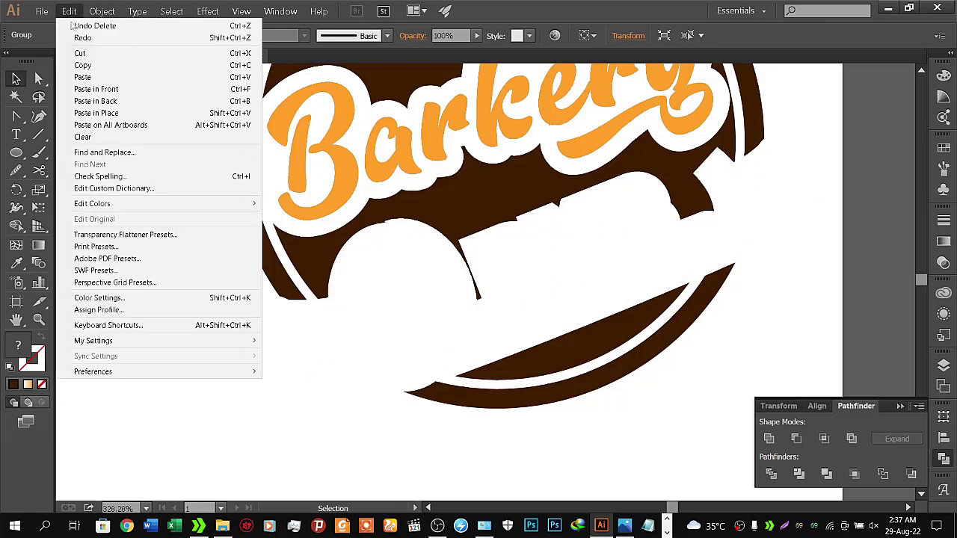
pyautogui.click(82, 37)
pyautogui.click(69, 10)
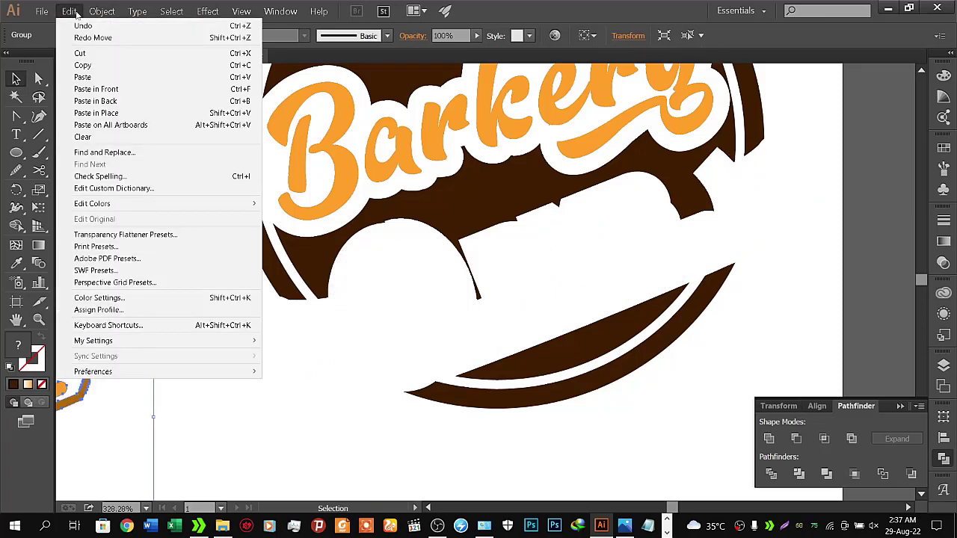
pyautogui.click(88, 36)
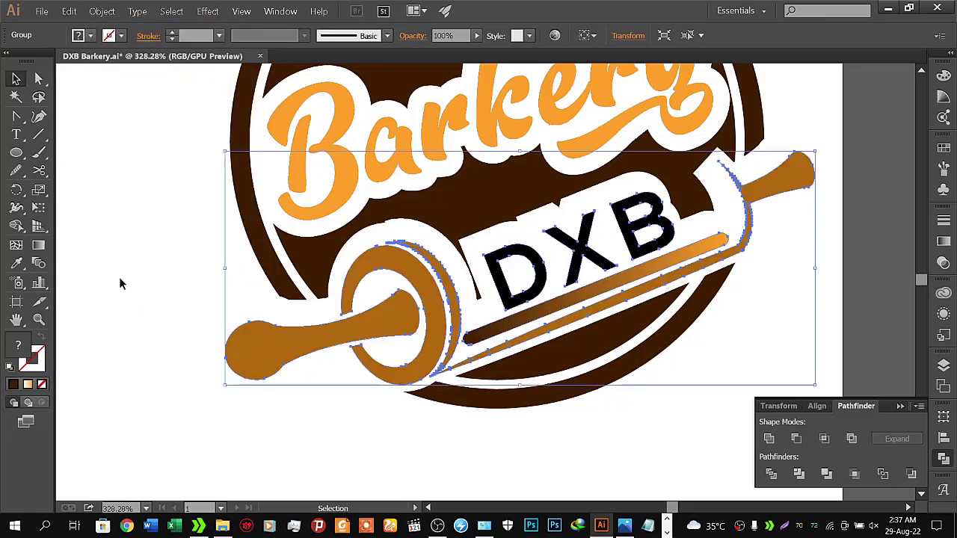